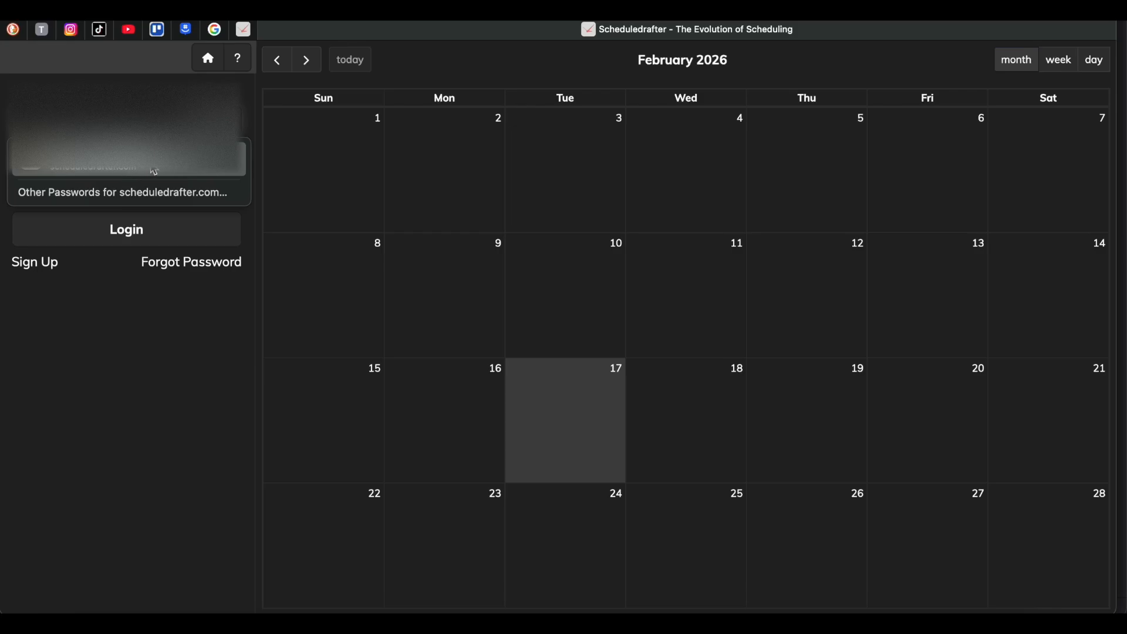
Log in with the saved account credentials, filling in the username and account password.
{"action": "left_click", "coordinate": [153, 171]}
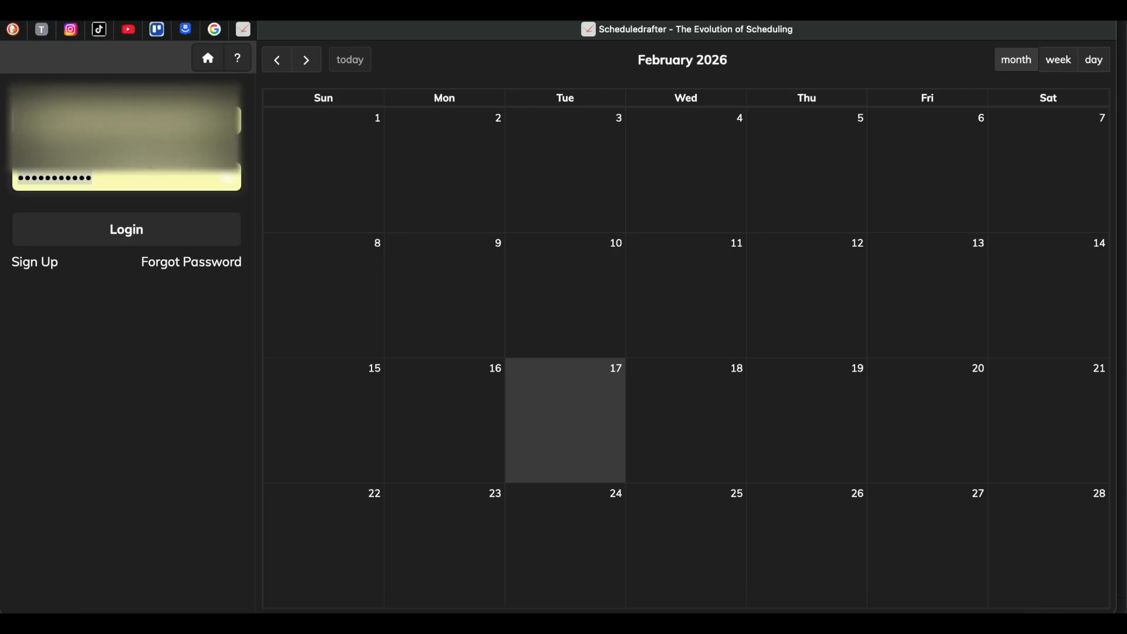
{"action": "left_click", "coordinate": [138, 241]}
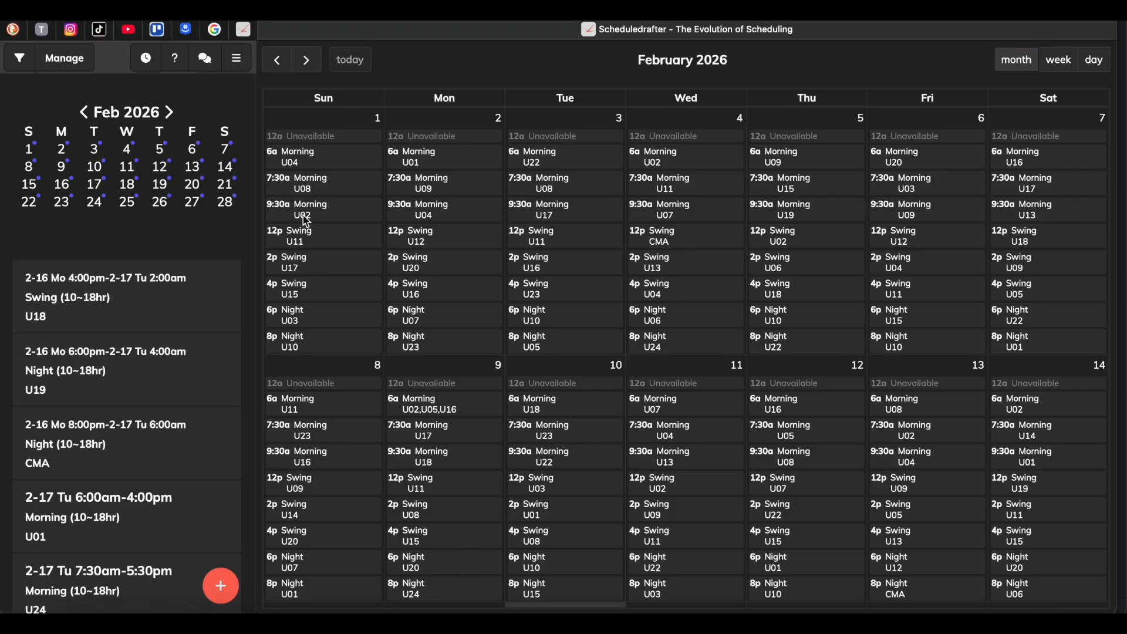
Replace User 02 with User 01 on the February 1 9:30am Morning shift.
{"action": "left_click", "coordinate": [339, 219]}
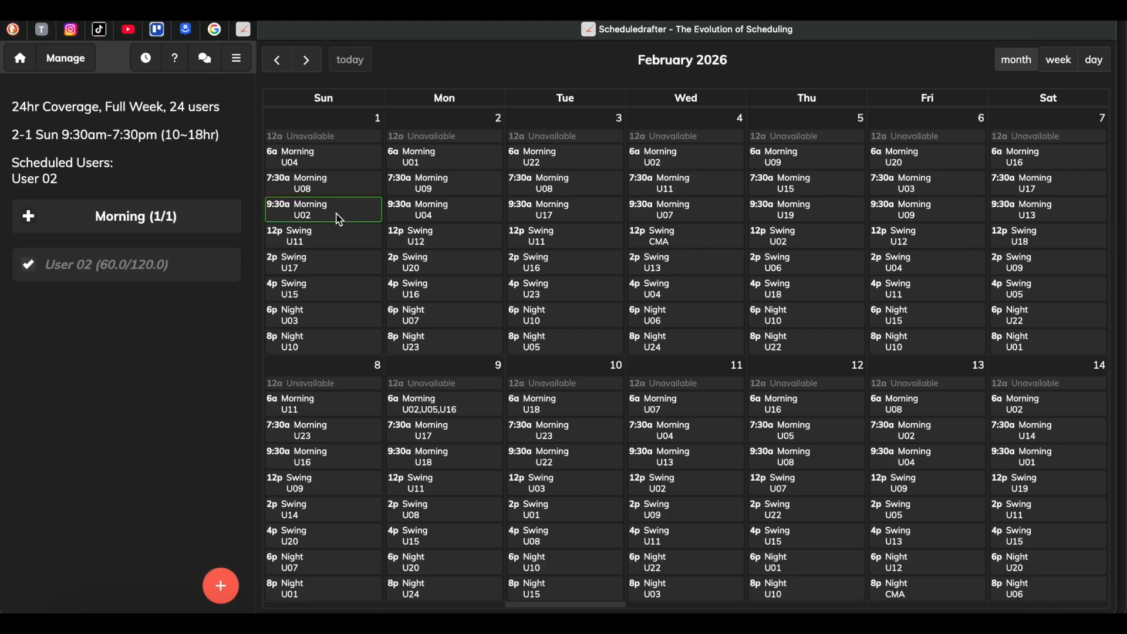
{"action": "left_click", "coordinate": [25, 267]}
{"action": "left_click", "coordinate": [26, 276]}
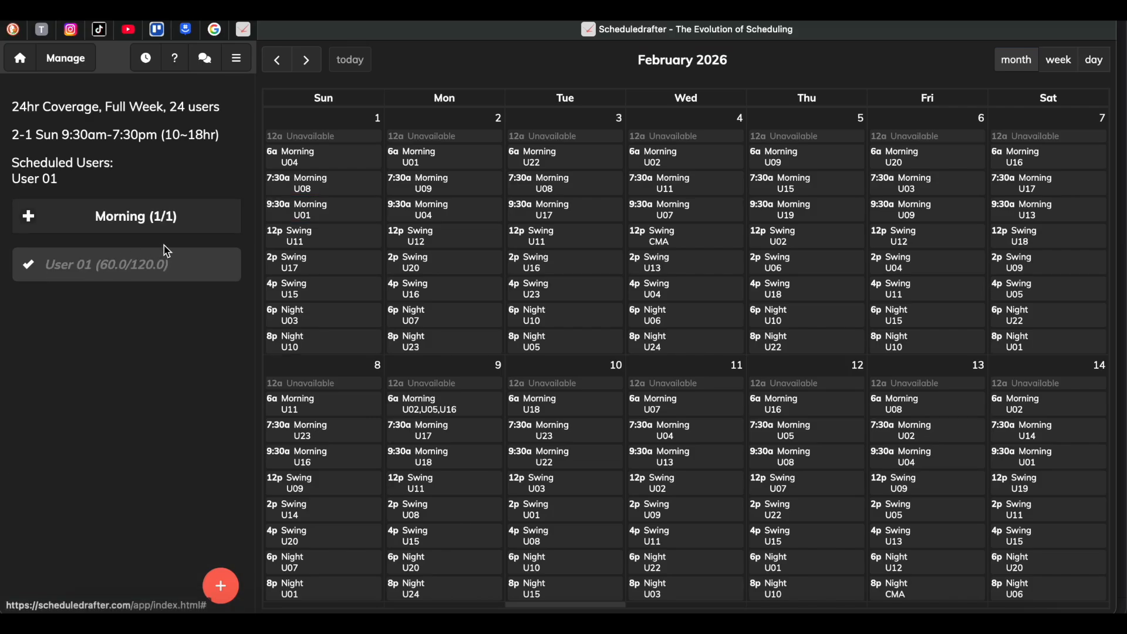
Open the February 1 9:30am Morning shift for editing and set its required number of users to 1.
{"action": "left_click", "coordinate": [221, 587]}
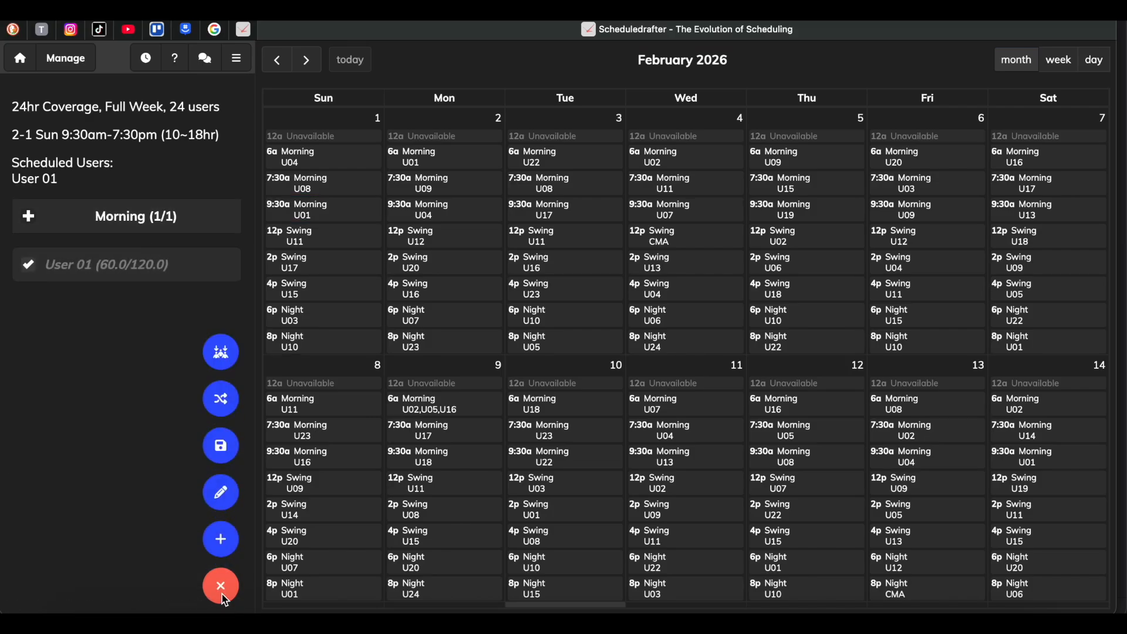
{"action": "left_click", "coordinate": [229, 505]}
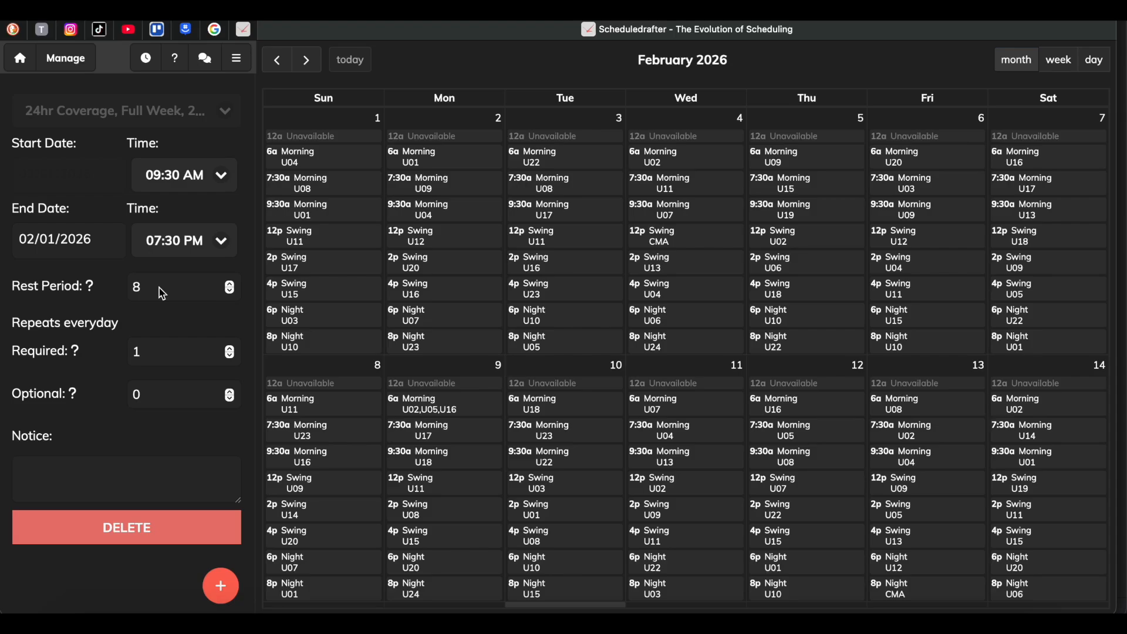
{"action": "left_click", "coordinate": [175, 360]}
{"action": "left_click", "coordinate": [229, 348]}
{"action": "left_click", "coordinate": [228, 349]}
{"action": "left_click", "coordinate": [228, 348]}
{"action": "left_click", "coordinate": [229, 348]}
{"action": "left_click", "coordinate": [229, 349]}
{"action": "key", "text": "BackSpace"}
{"action": "type", "text": "1"}
{"action": "left_click", "coordinate": [158, 404]}
Open the new-shift form and view the Morning shifts on February 2 at 9:30am and on February 9 and 10 at 7:30am.
{"action": "left_click", "coordinate": [222, 589]}
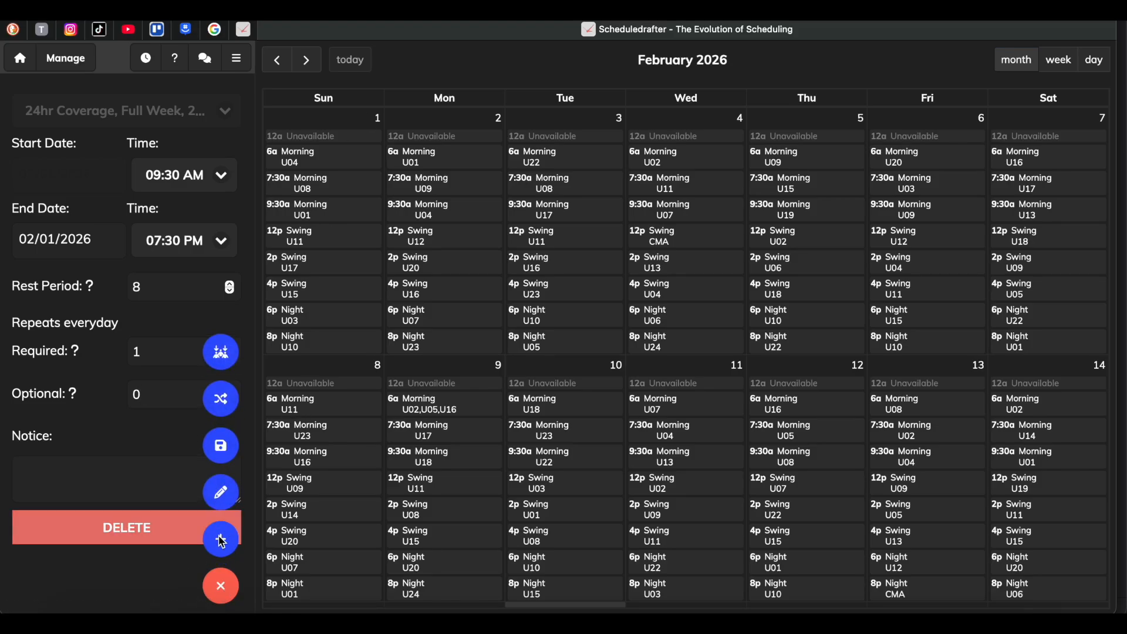
{"action": "left_click", "coordinate": [222, 540]}
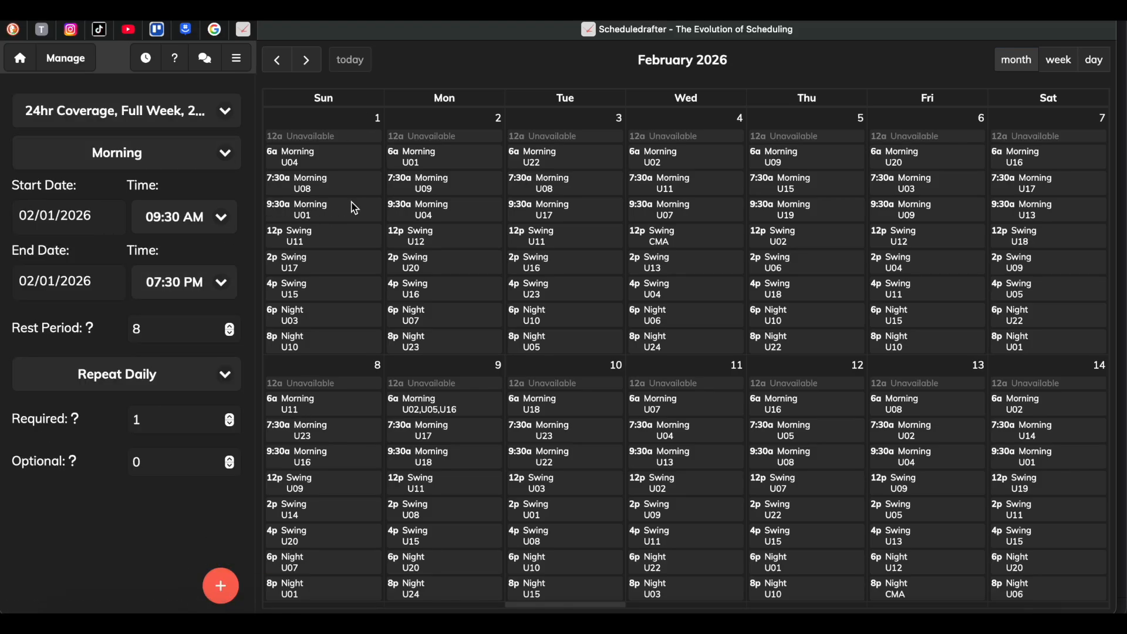
{"action": "left_click", "coordinate": [462, 216]}
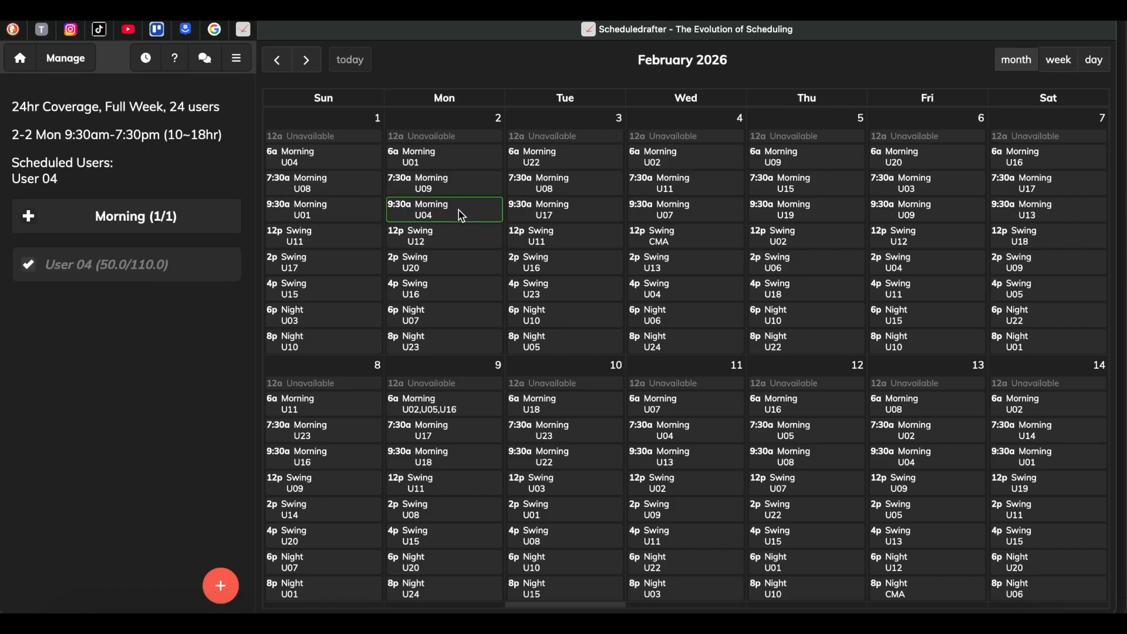
{"action": "left_click", "coordinate": [437, 438]}
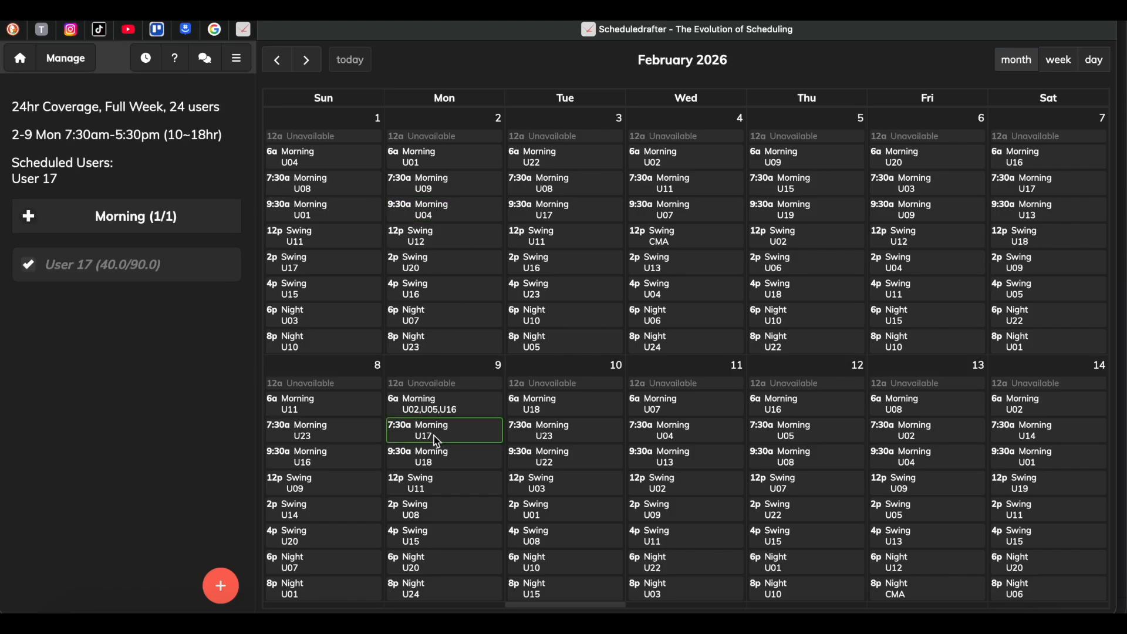
{"action": "left_click", "coordinate": [545, 436]}
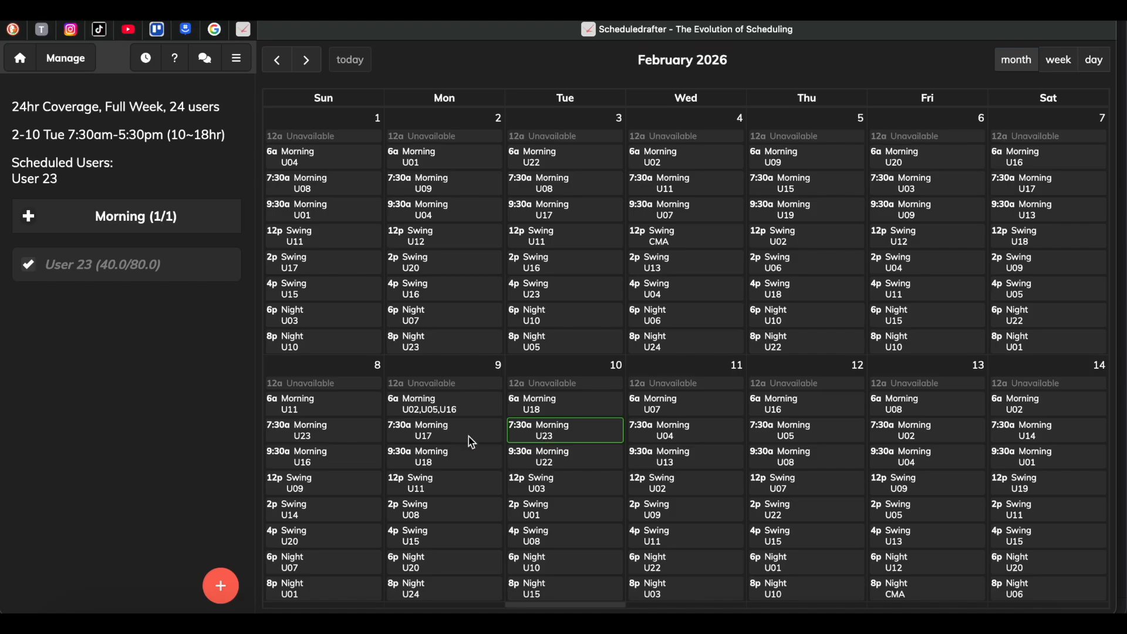
{"action": "left_click", "coordinate": [237, 57]}
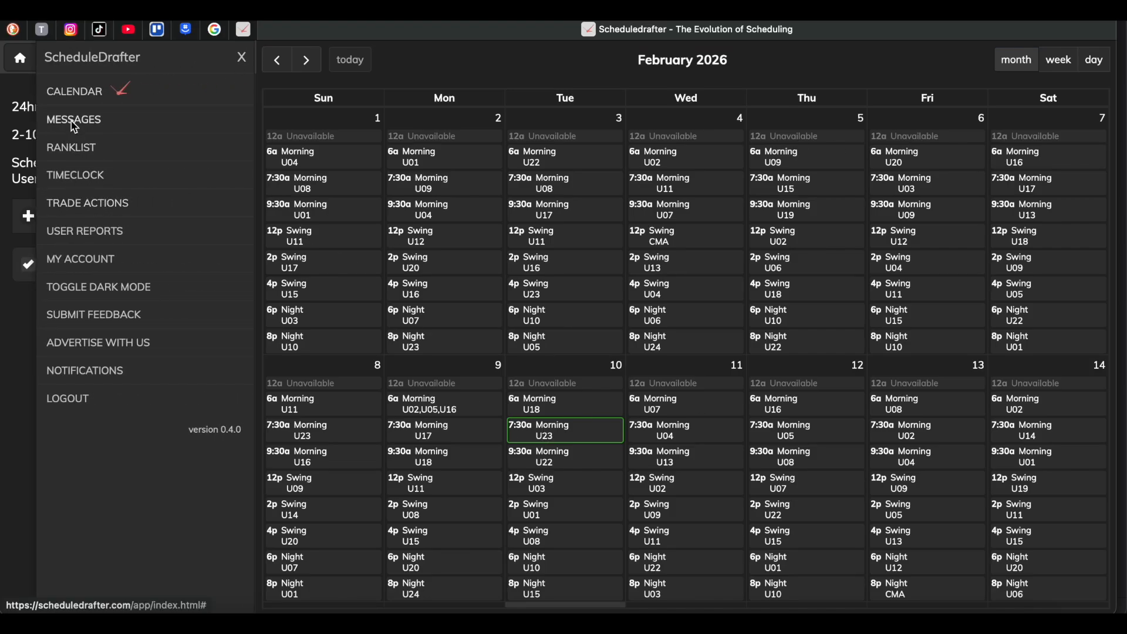
{"action": "left_click", "coordinate": [25, 83]}
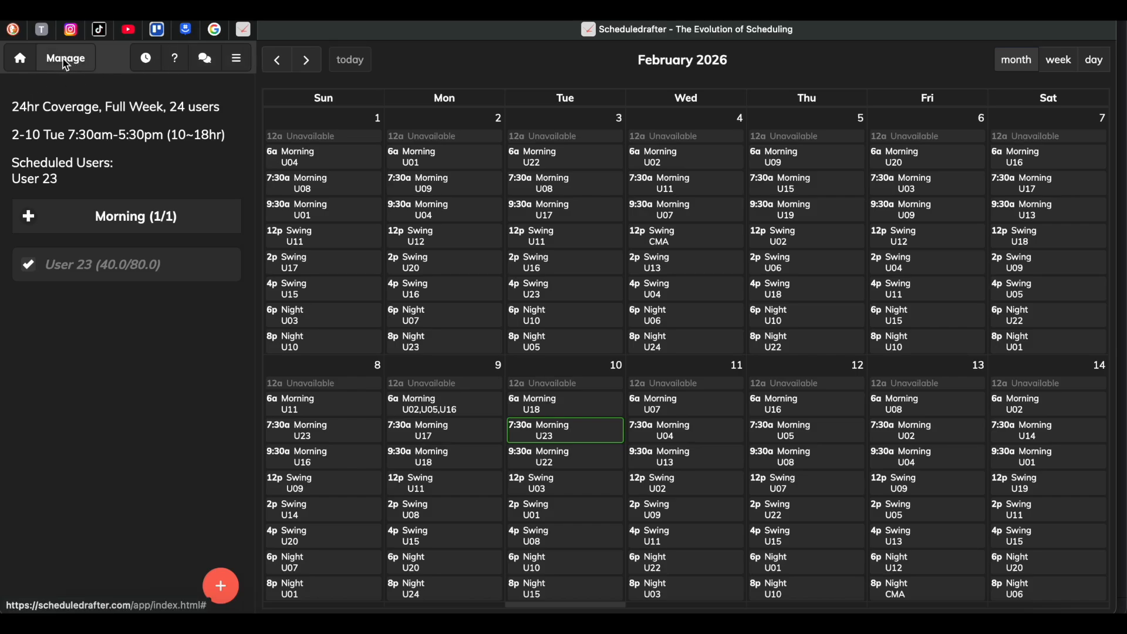
{"action": "left_click", "coordinate": [238, 56]}
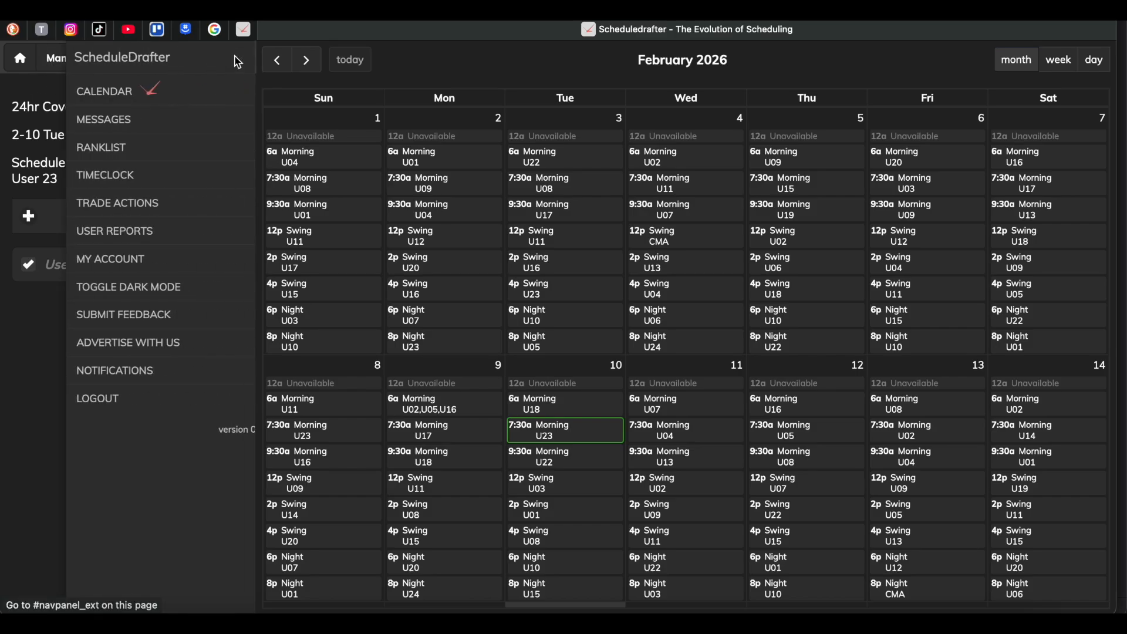
{"action": "left_click", "coordinate": [243, 58]}
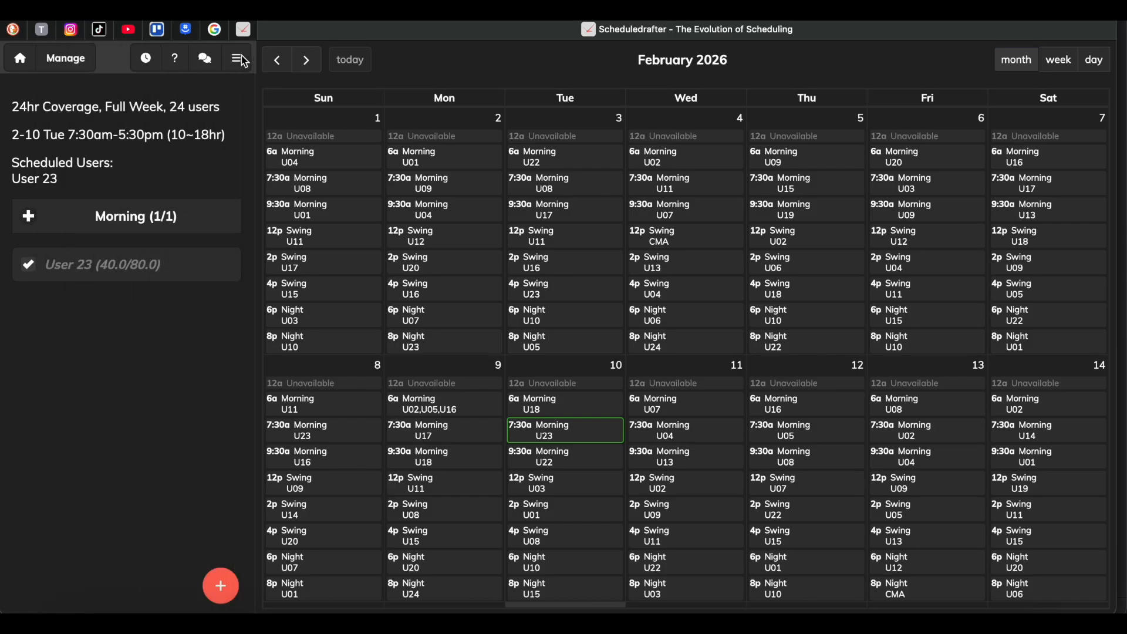
Open the manager's Scheduler with the schedule 24hr Coverage, Full Week, 24 users and set the period to March 2026.
{"action": "left_click", "coordinate": [77, 65]}
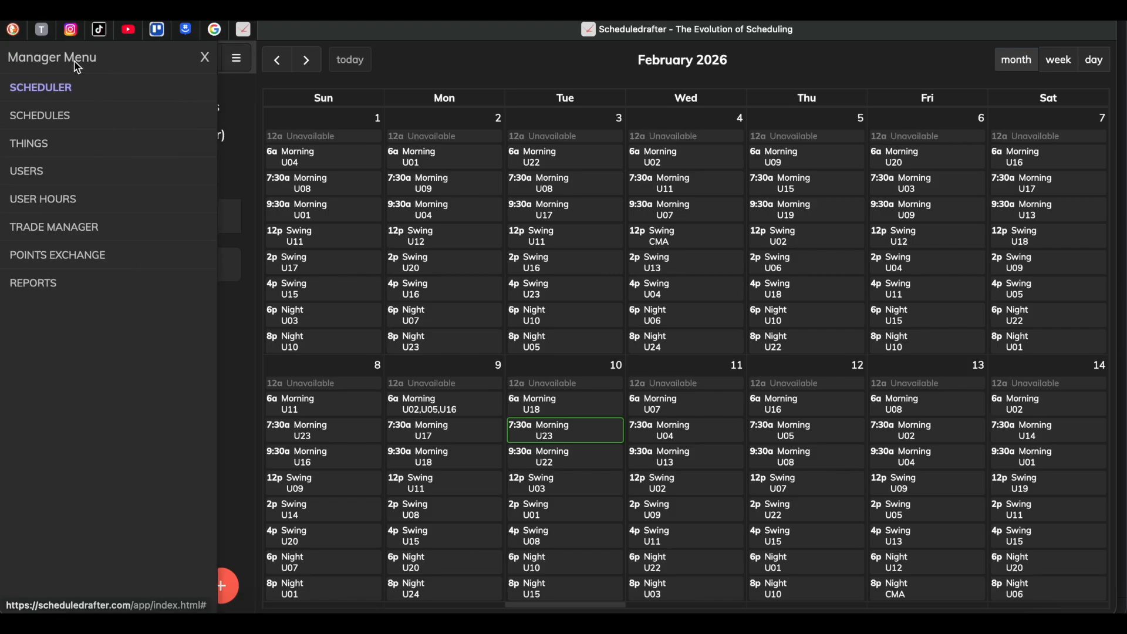
{"action": "left_click", "coordinate": [64, 89]}
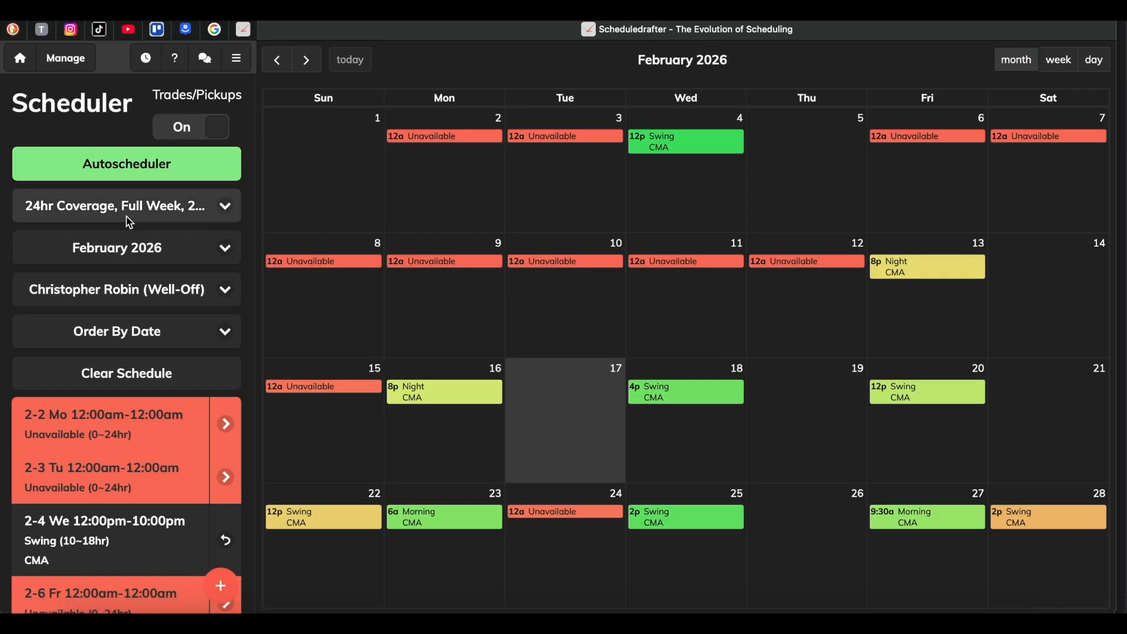
{"action": "left_click", "coordinate": [167, 207]}
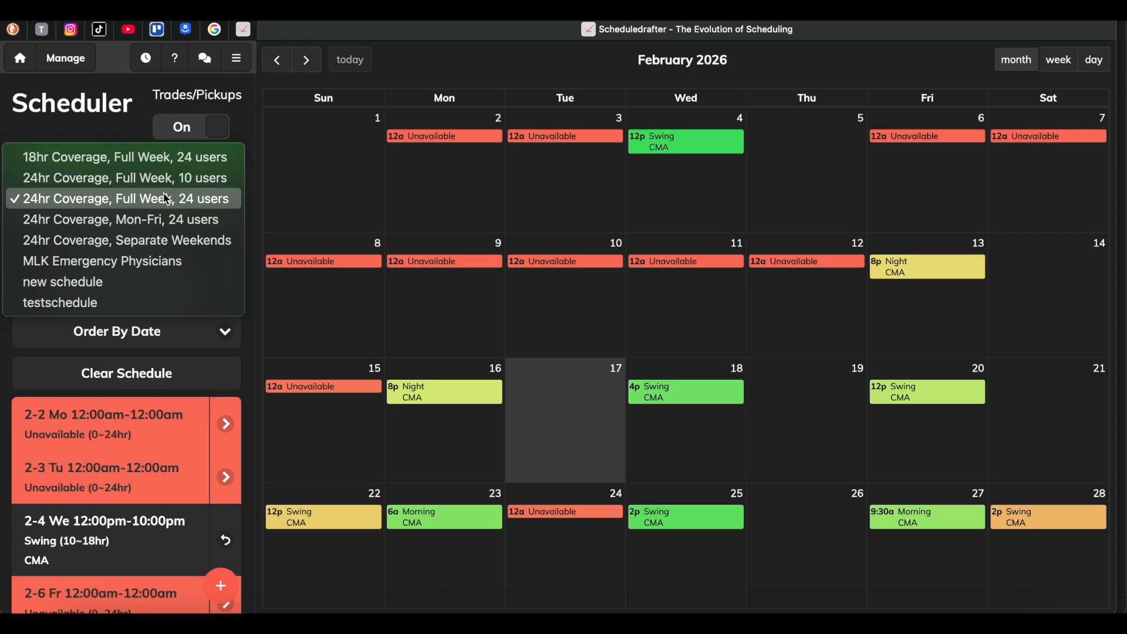
{"action": "left_click", "coordinate": [197, 200]}
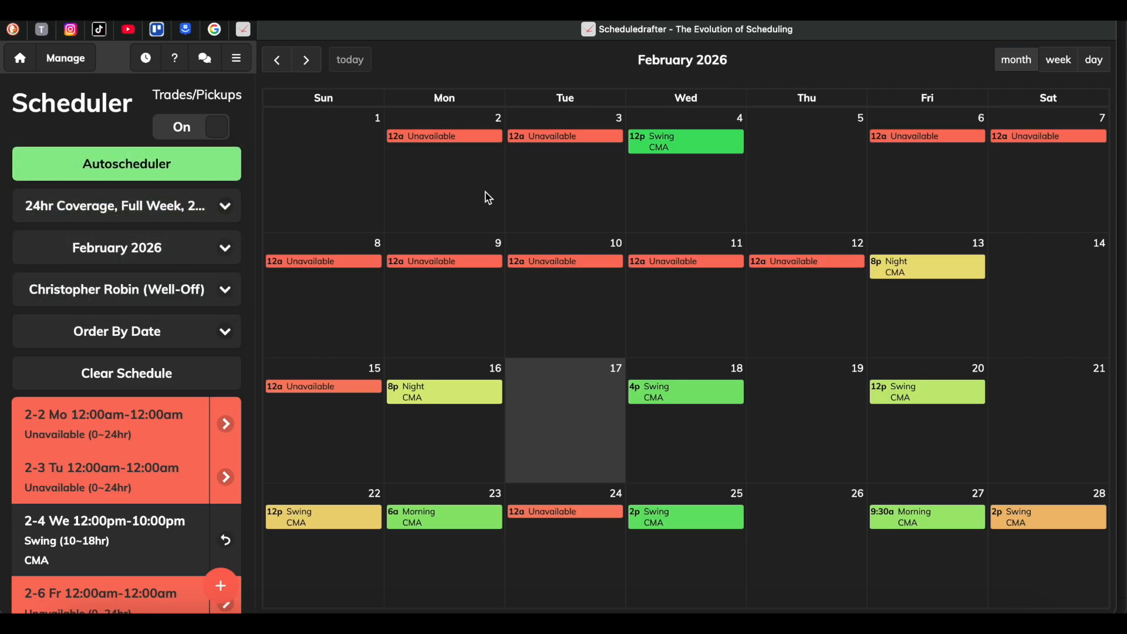
{"action": "left_click", "coordinate": [153, 248]}
{"action": "left_click", "coordinate": [144, 260]}
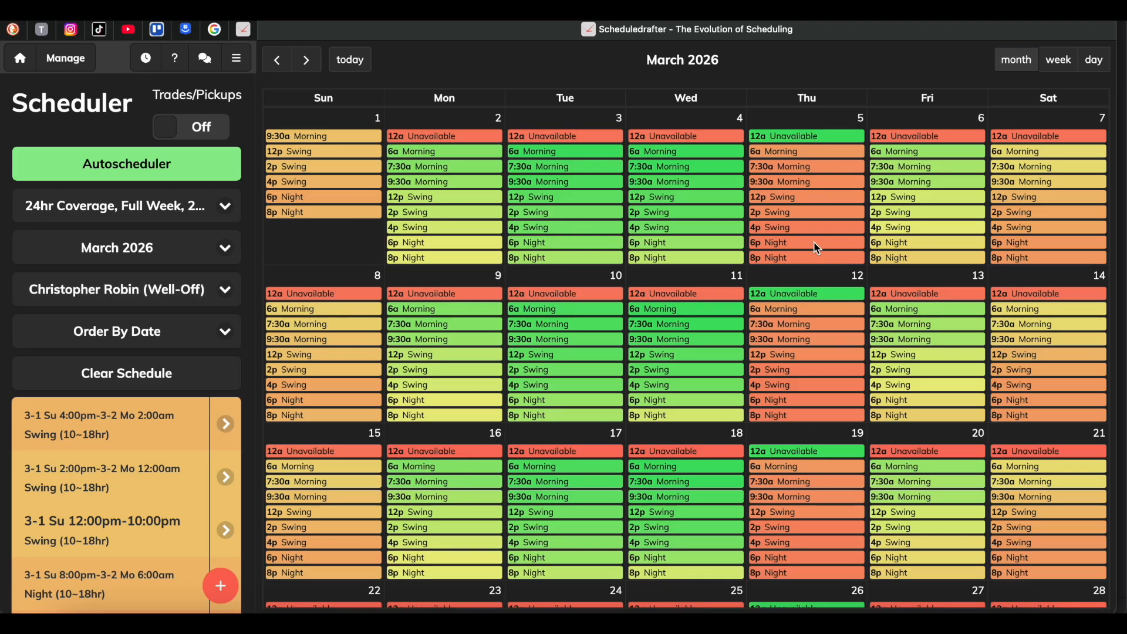
Examine the colour-coded shift preferences of the selected user across the March 2026 calendar.
{"action": "scroll", "coordinate": [799, 380], "scroll_direction": "down", "scroll_amount": 2}
{"action": "scroll", "coordinate": [797, 379], "scroll_direction": "down", "scroll_amount": 2}
{"action": "scroll", "coordinate": [797, 380], "scroll_direction": "up", "scroll_amount": 4}
{"action": "scroll", "coordinate": [796, 383], "scroll_direction": "down", "scroll_amount": 5}
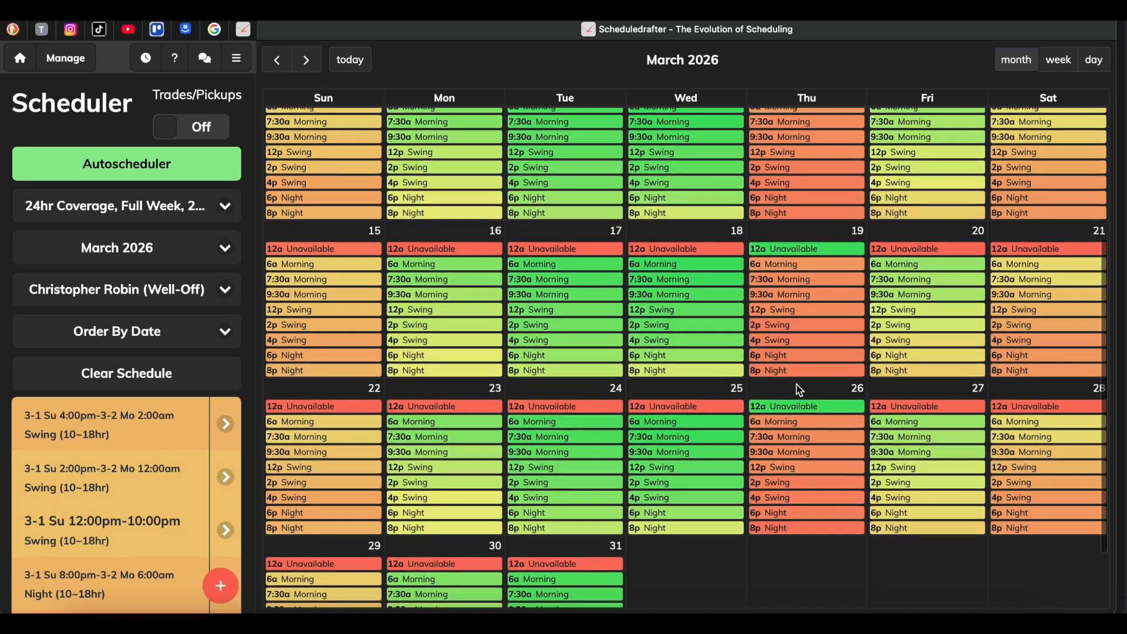
{"action": "scroll", "coordinate": [796, 383], "scroll_direction": "up", "scroll_amount": 5}
{"action": "scroll", "coordinate": [796, 382], "scroll_direction": "down", "scroll_amount": 5}
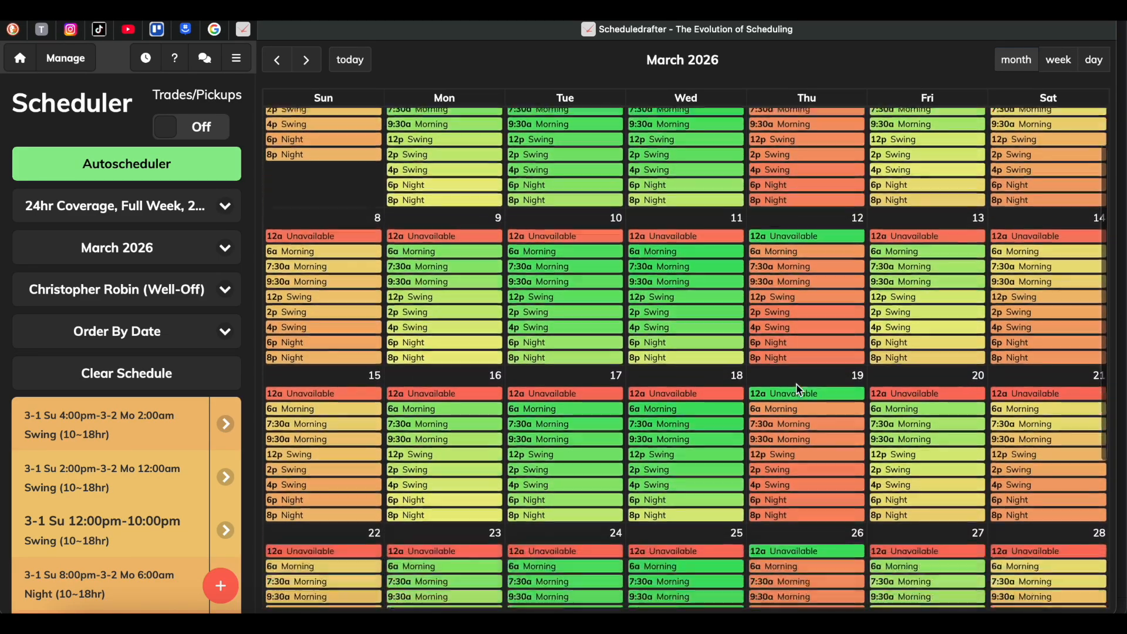
{"action": "scroll", "coordinate": [796, 384], "scroll_direction": "up", "scroll_amount": 5}
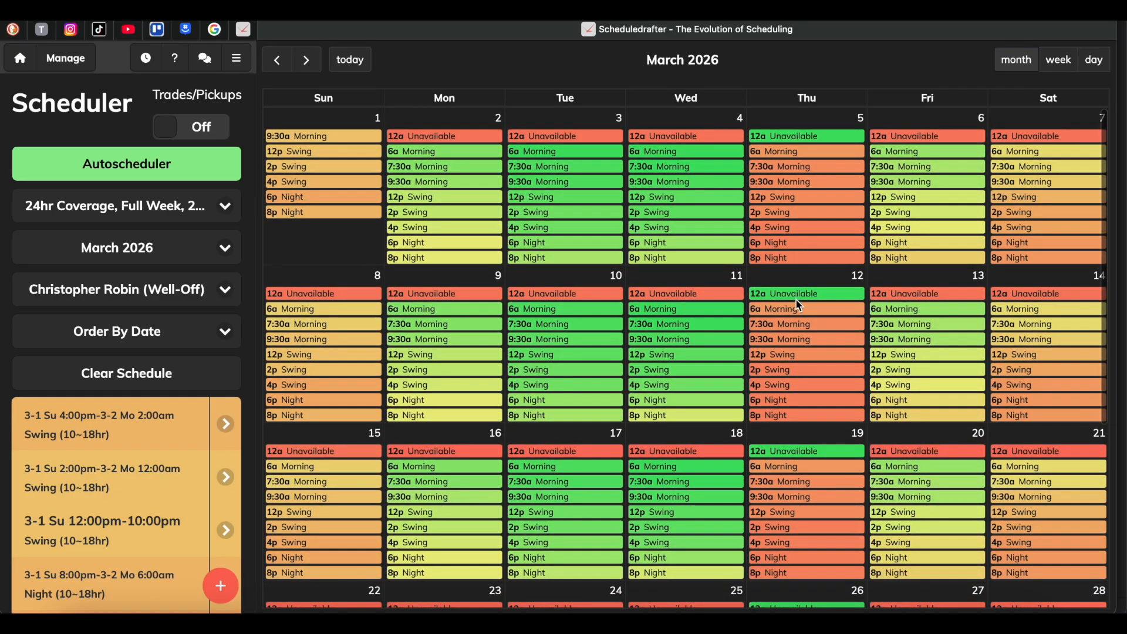
{"action": "scroll", "coordinate": [805, 414], "scroll_direction": "down", "scroll_amount": 2}
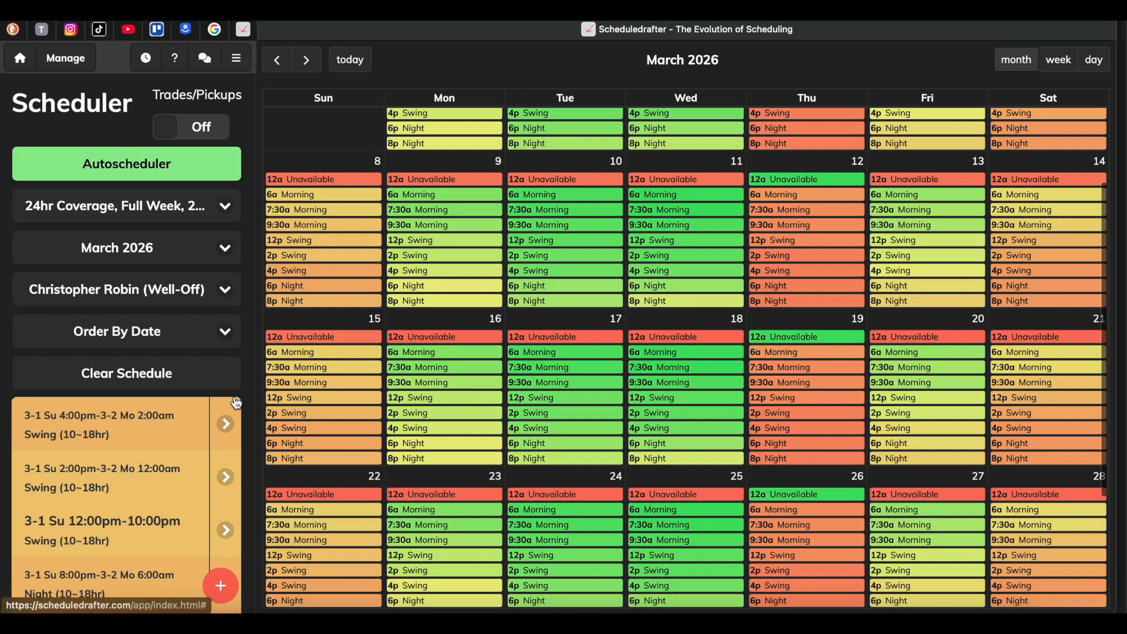
Order the March 2026 shift list by rank and review the ranked shifts.
{"action": "left_click", "coordinate": [145, 335]}
{"action": "left_click", "coordinate": [145, 336]}
{"action": "left_click", "coordinate": [146, 335]}
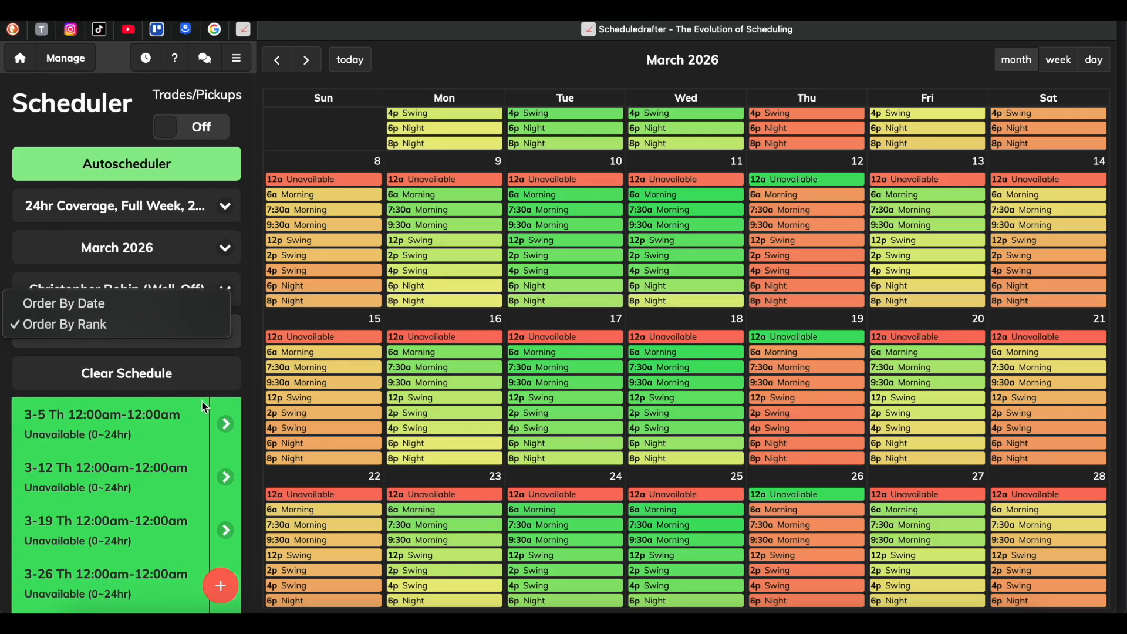
{"action": "left_click", "coordinate": [246, 388]}
{"action": "scroll", "coordinate": [72, 458], "scroll_direction": "down", "scroll_amount": 5}
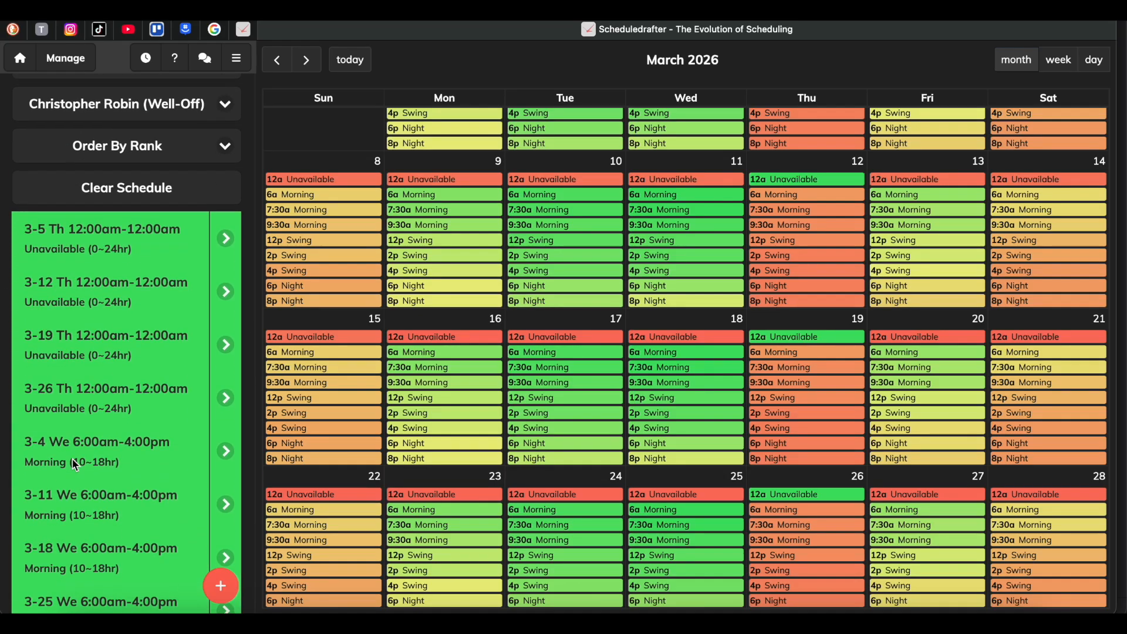
{"action": "scroll", "coordinate": [72, 457], "scroll_direction": "up", "scroll_amount": 2}
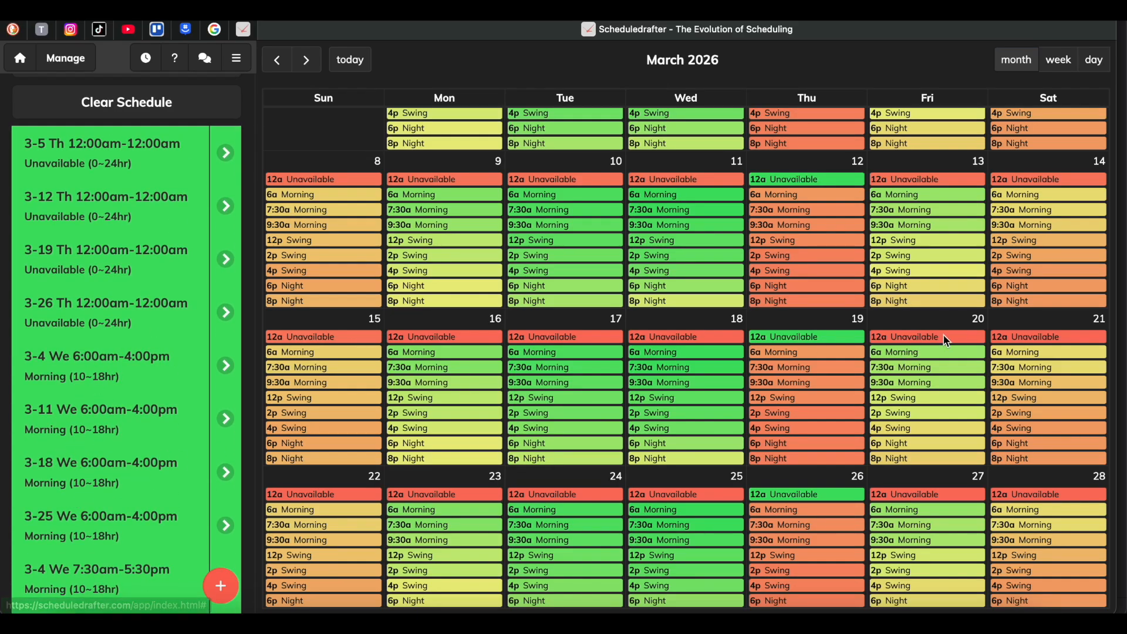
{"action": "scroll", "coordinate": [225, 322], "scroll_direction": "up", "scroll_amount": 5}
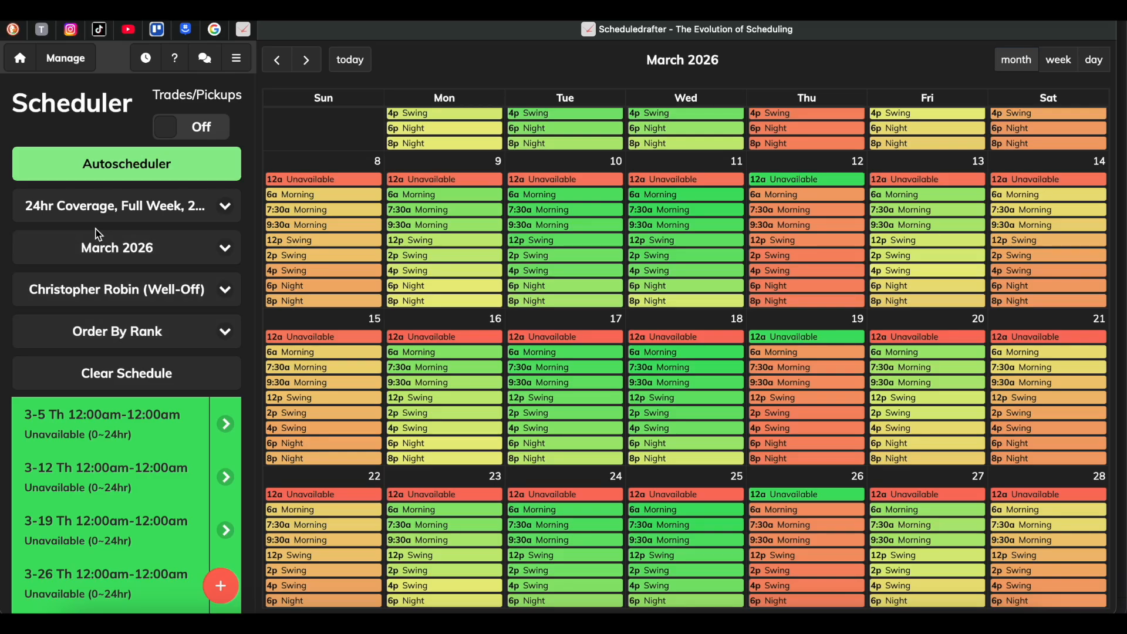
Run the Autoscheduler for March 2026 and display the schedule of User 04.
{"action": "left_click", "coordinate": [125, 168]}
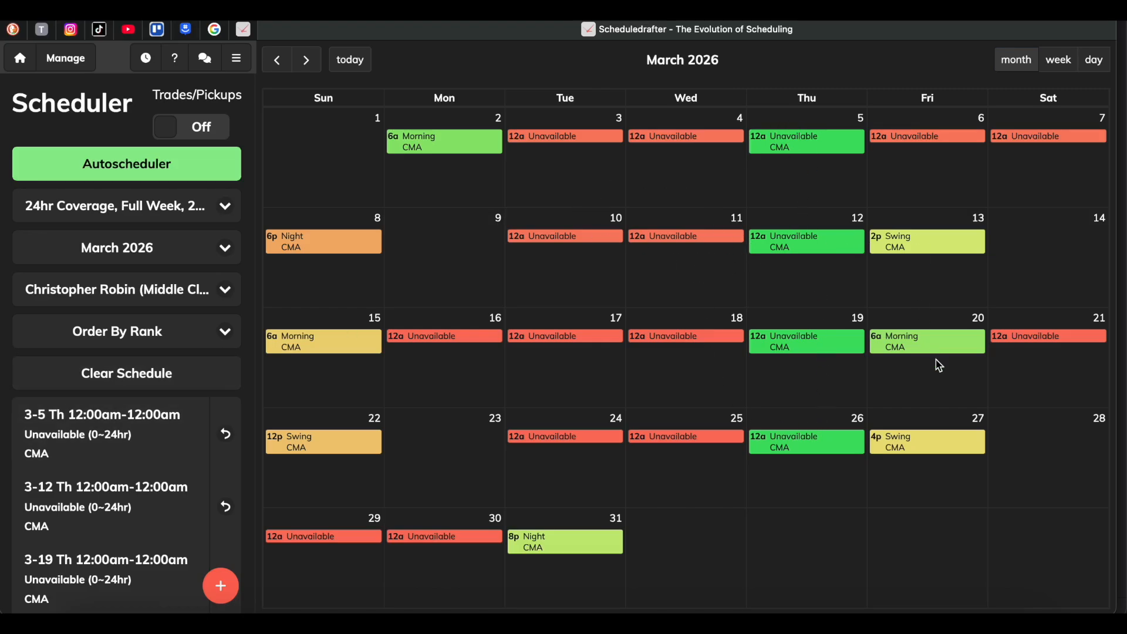
{"action": "left_click", "coordinate": [109, 290]}
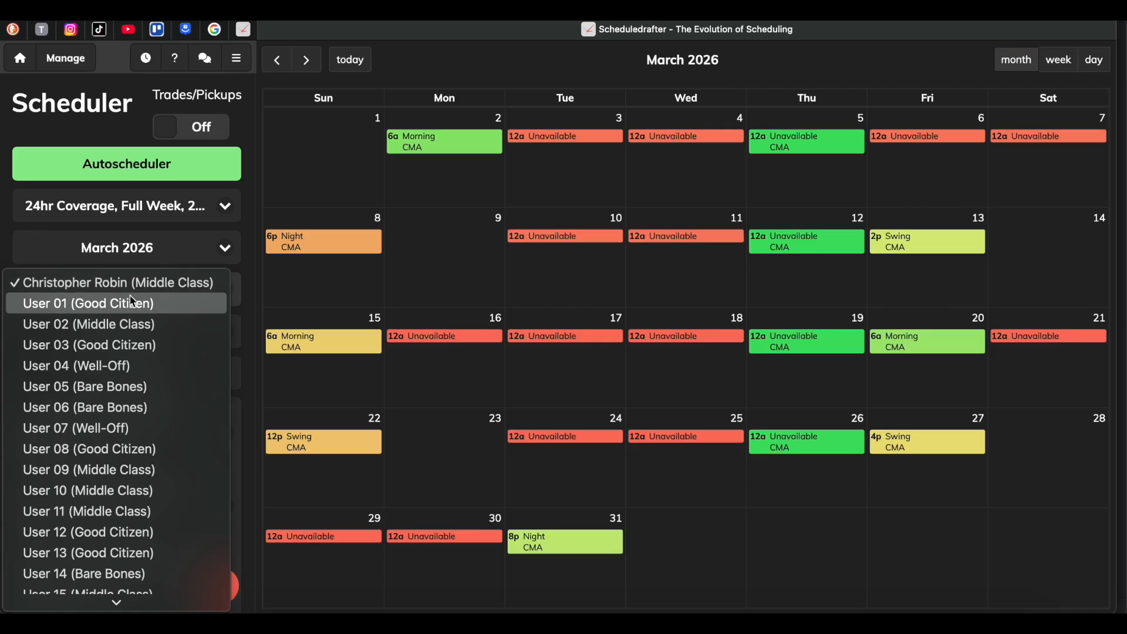
{"action": "left_click", "coordinate": [104, 366]}
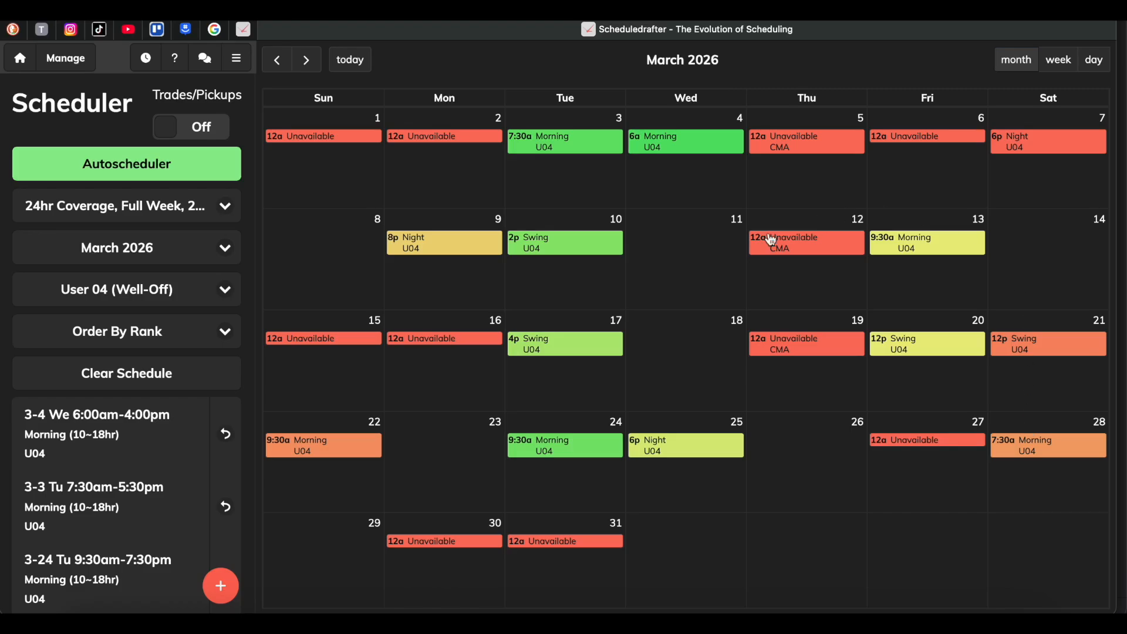
Clear the March 2026 schedule for all users.
{"action": "scroll", "coordinate": [63, 470], "scroll_direction": "down", "scroll_amount": 3}
{"action": "scroll", "coordinate": [63, 470], "scroll_direction": "up", "scroll_amount": 3}
{"action": "left_click", "coordinate": [130, 373]}
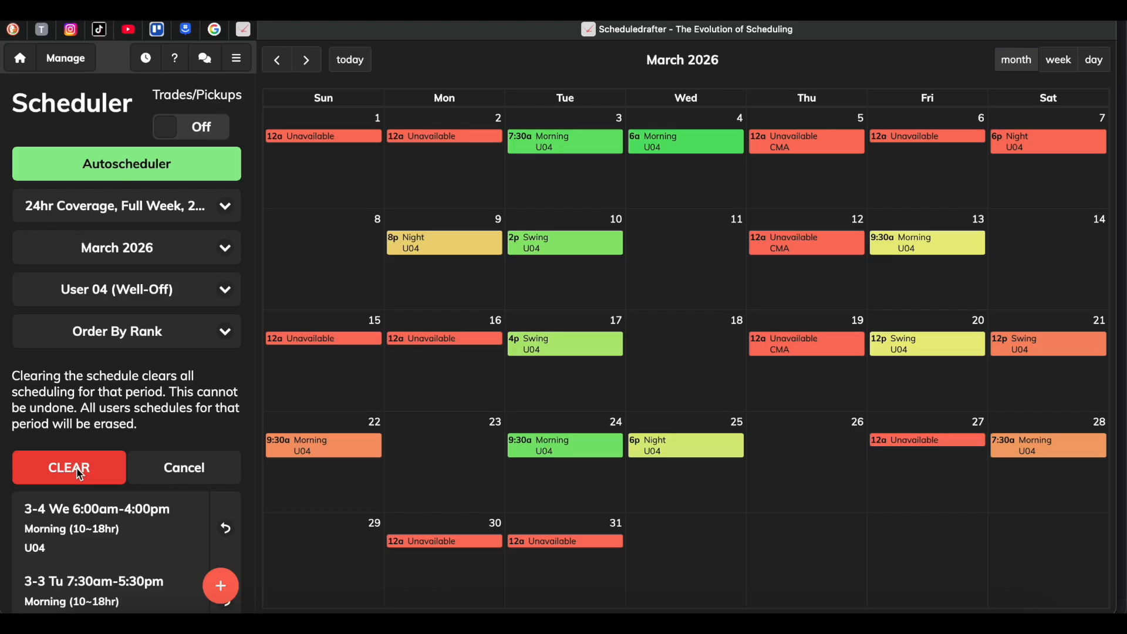
{"action": "left_click", "coordinate": [79, 475]}
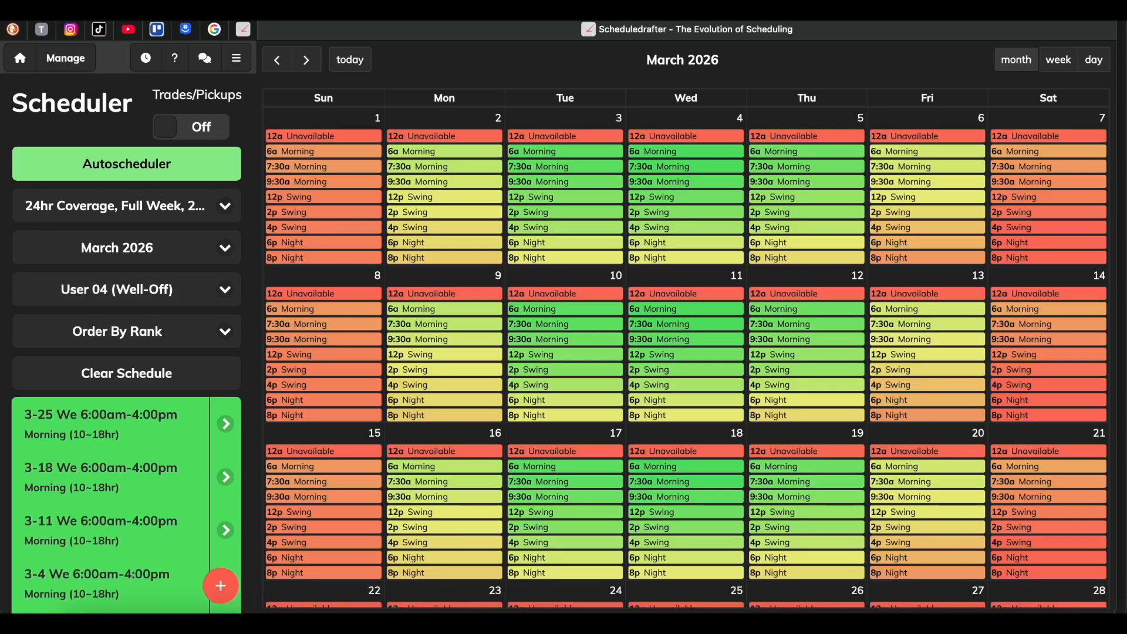
Switch the scheduling period to April 2026 and clear its schedule for all users.
{"action": "left_click", "coordinate": [102, 252]}
{"action": "left_click", "coordinate": [105, 262]}
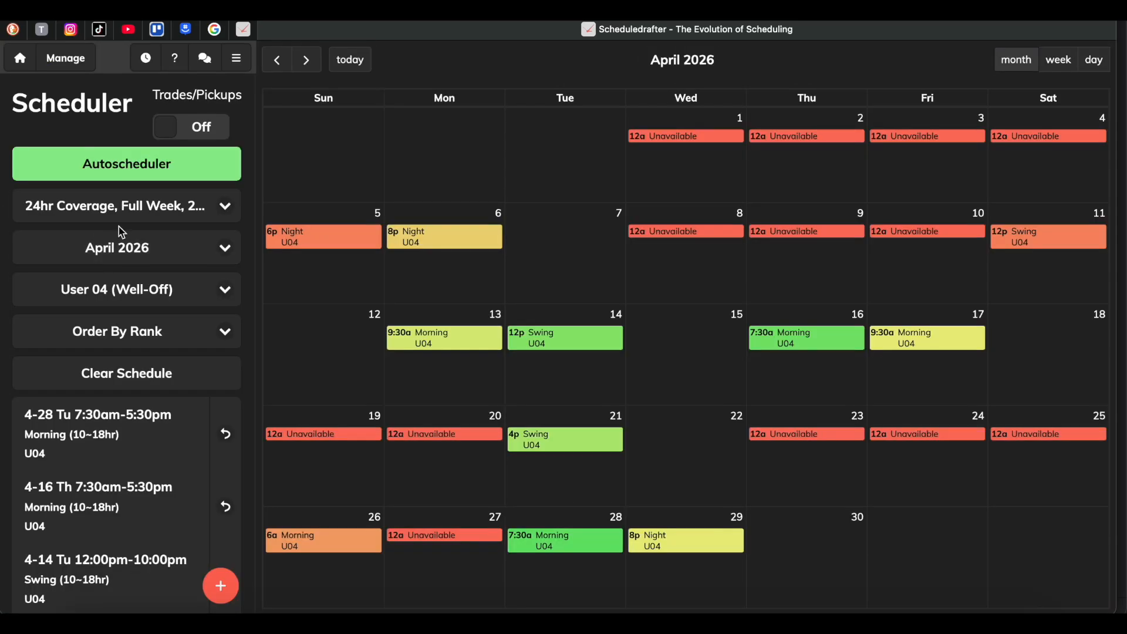
{"action": "left_click", "coordinate": [108, 376]}
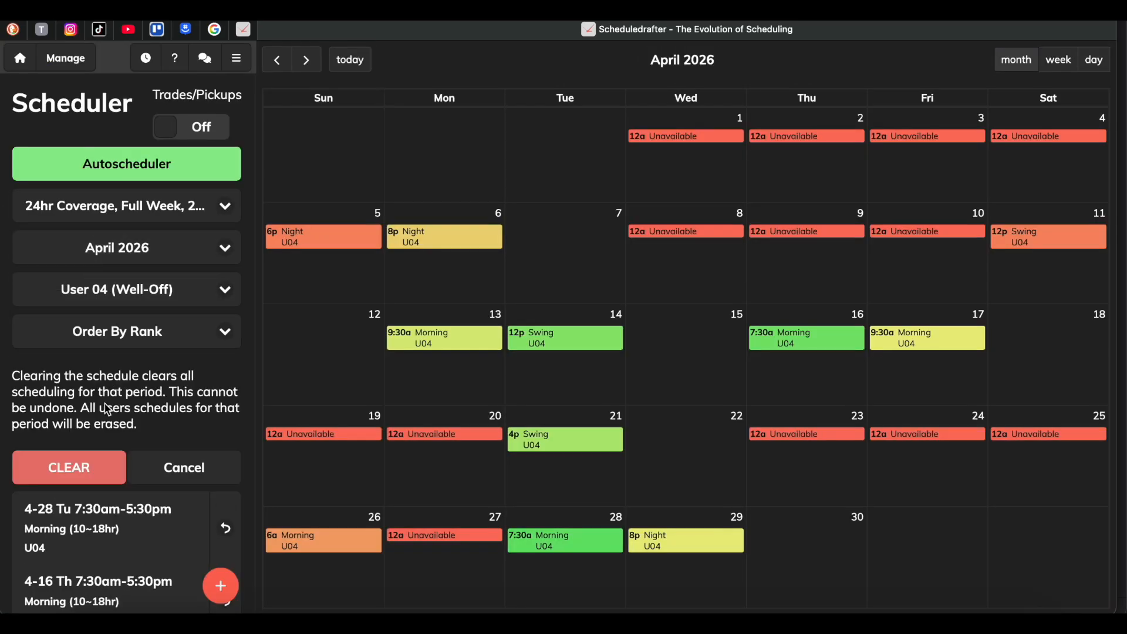
{"action": "left_click", "coordinate": [85, 465]}
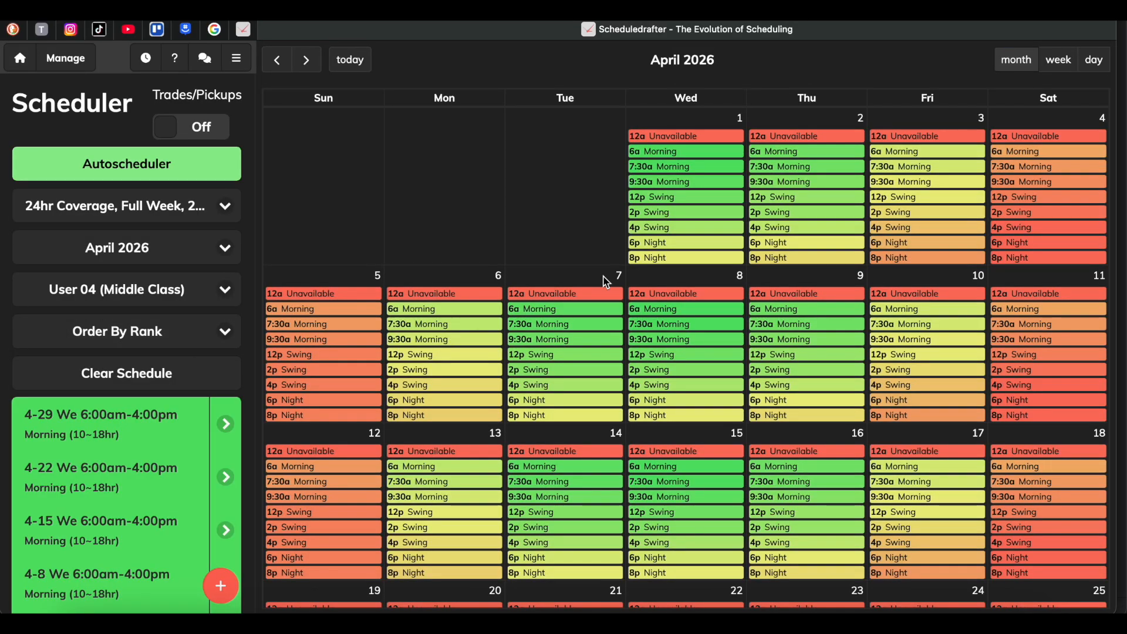
Select the first listed user, initials CMA, and run the Autoscheduler for April 2026.
{"action": "left_click", "coordinate": [225, 289]}
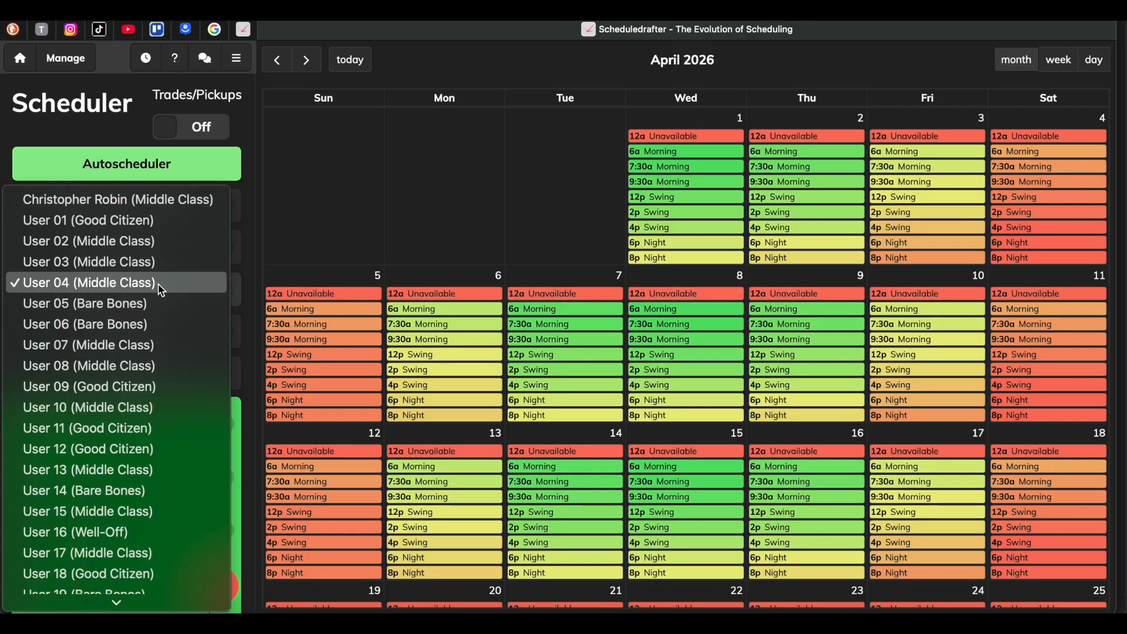
{"action": "left_click", "coordinate": [166, 200]}
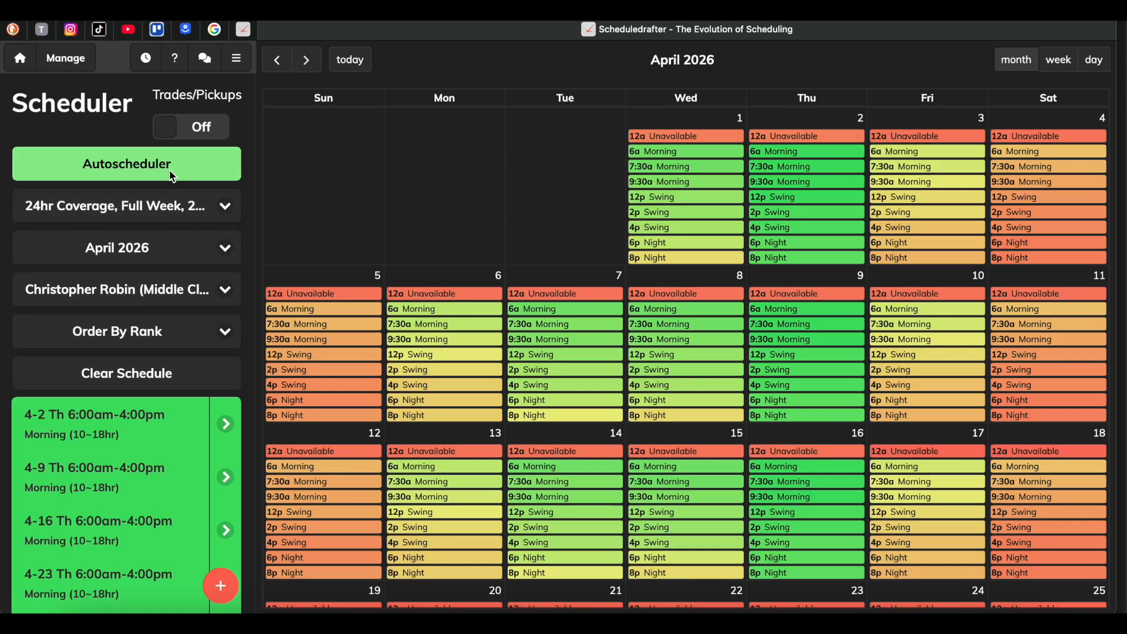
{"action": "left_click", "coordinate": [136, 166]}
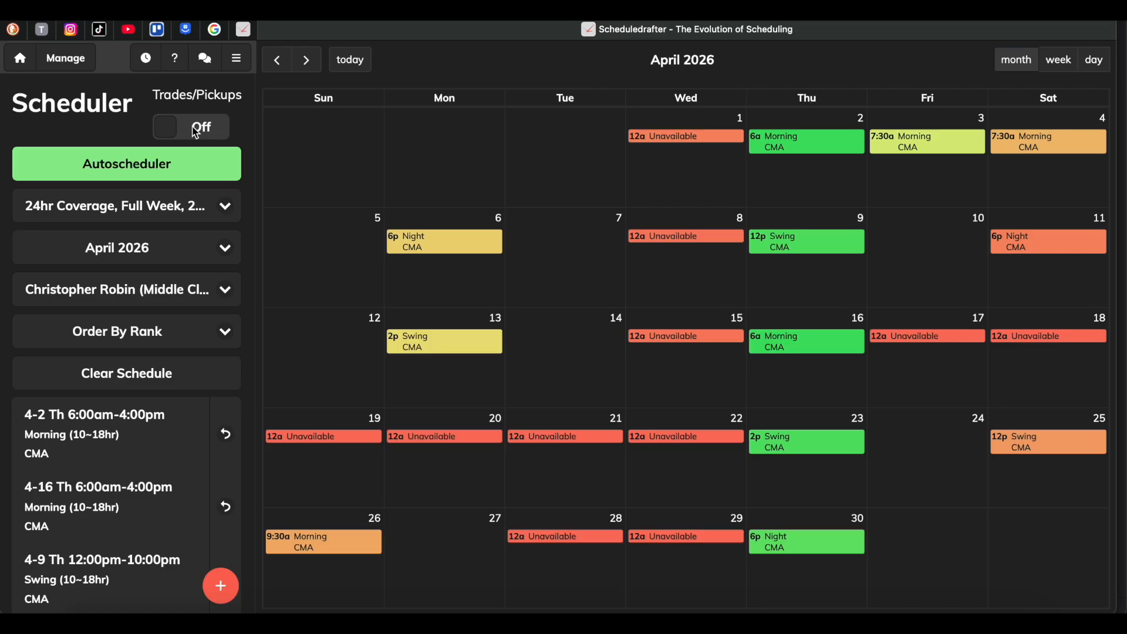
Turn on Trades/Pickups and review all users' April 2026 shifts on the home calendar.
{"action": "left_click", "coordinate": [195, 132]}
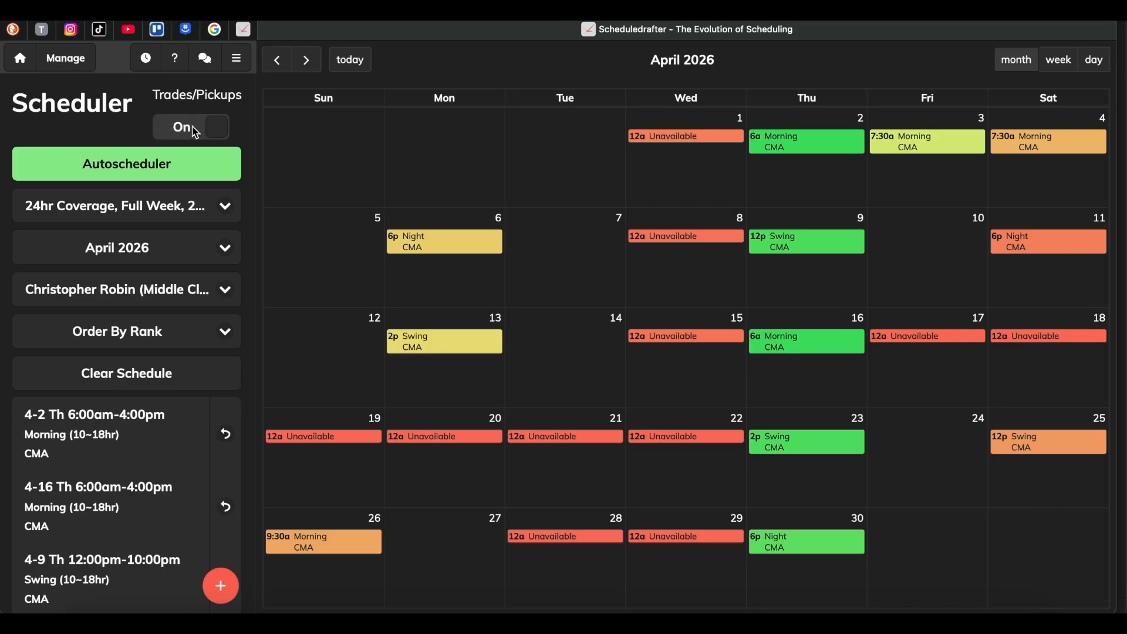
{"action": "left_click", "coordinate": [22, 65]}
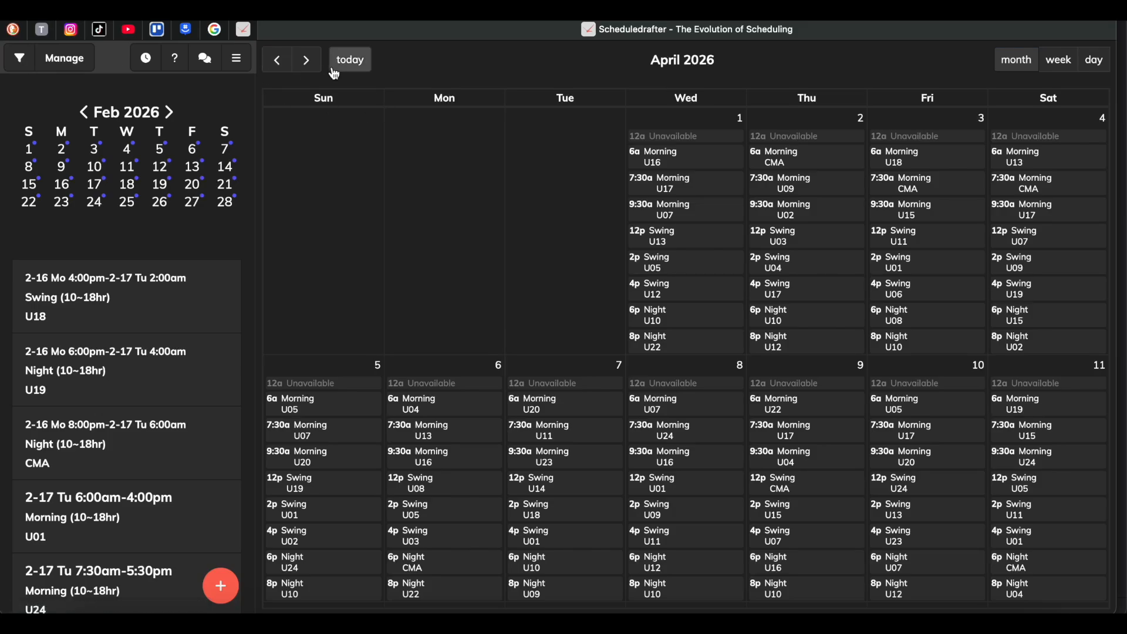
{"action": "scroll", "coordinate": [808, 266], "scroll_direction": "down", "scroll_amount": 2}
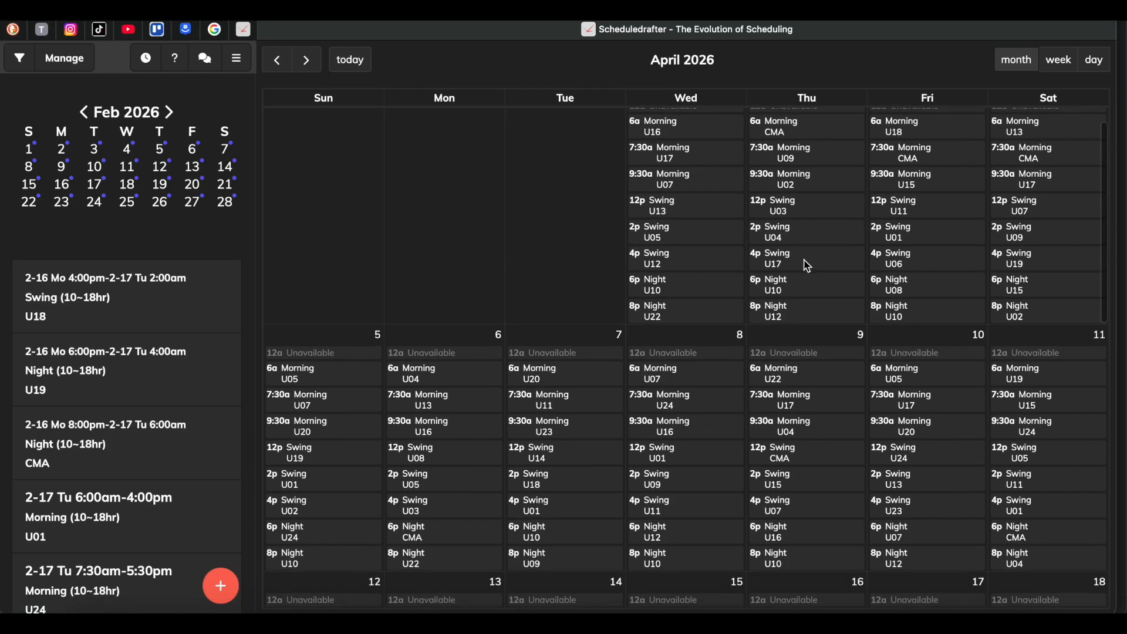
{"action": "scroll", "coordinate": [808, 266], "scroll_direction": "down", "scroll_amount": 10}
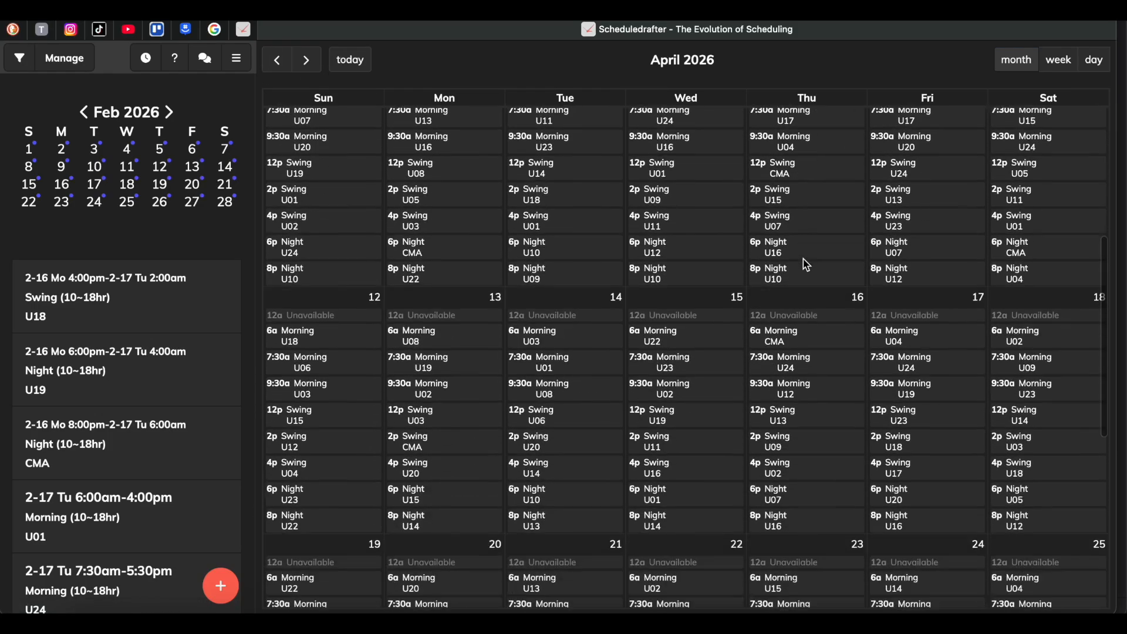
{"action": "scroll", "coordinate": [808, 266], "scroll_direction": "up", "scroll_amount": 10}
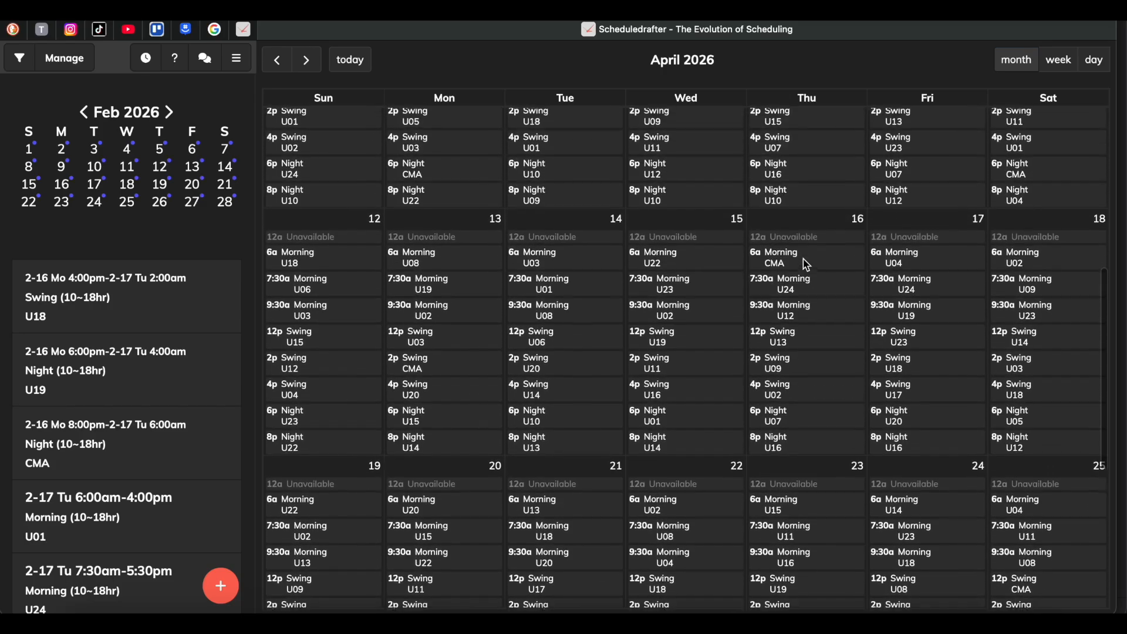
{"action": "scroll", "coordinate": [808, 266], "scroll_direction": "down", "scroll_amount": 5}
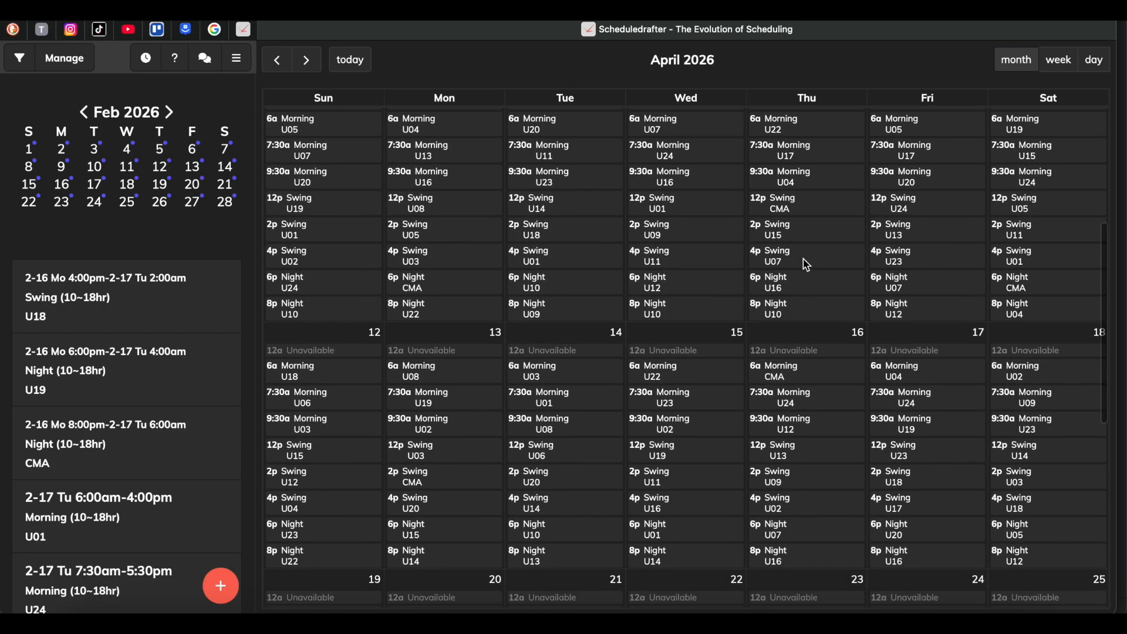
Open the trade offers for CMA's April 13 2:00pm Swing shift and choose the 2026-04-01 draft.
{"action": "left_click", "coordinate": [444, 486]}
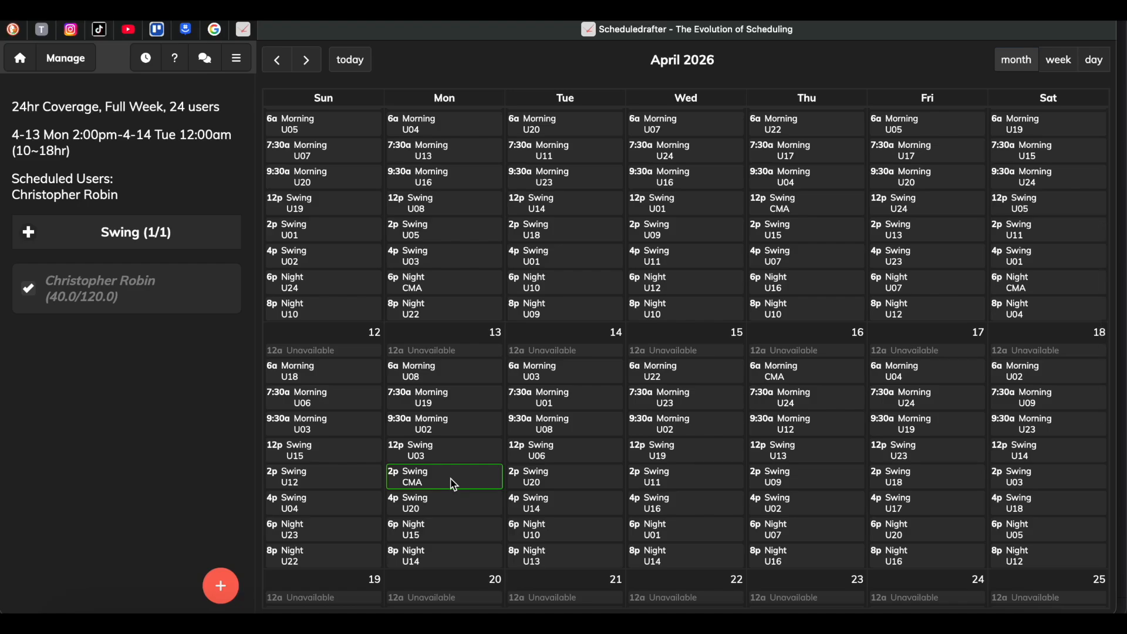
{"action": "mouse_move", "coordinate": [221, 584]}
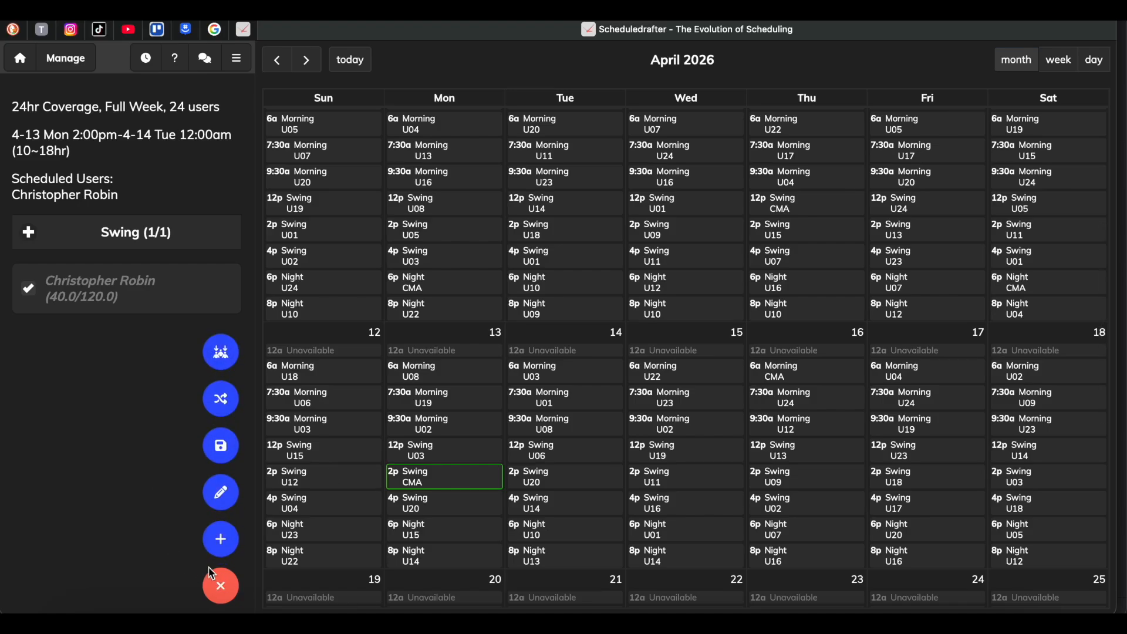
{"action": "left_click", "coordinate": [223, 399]}
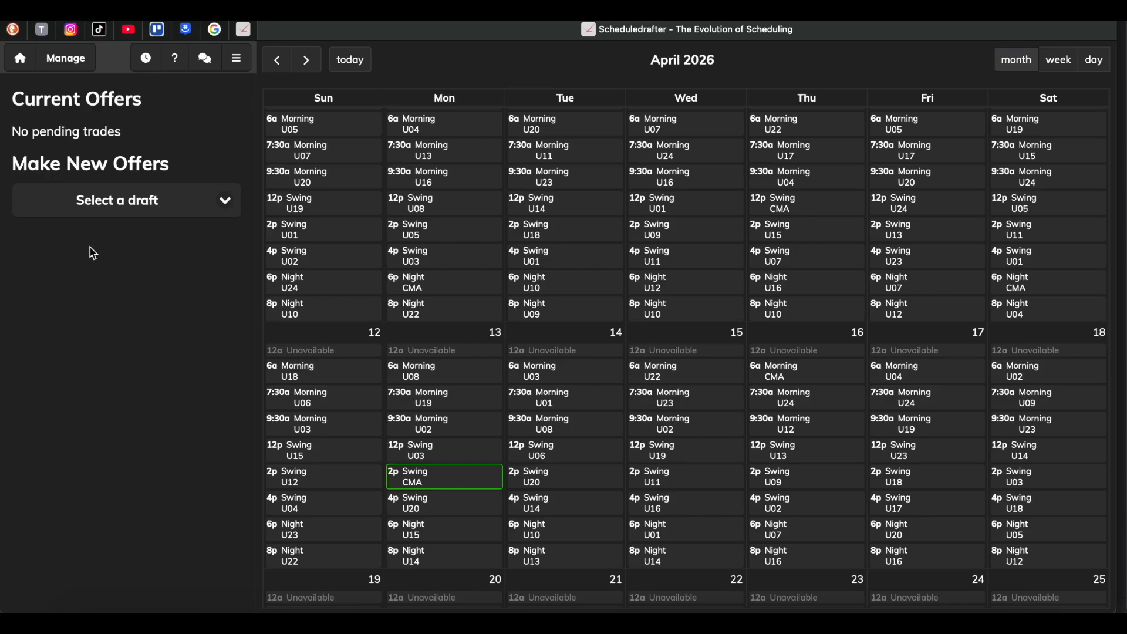
{"action": "left_click", "coordinate": [166, 202]}
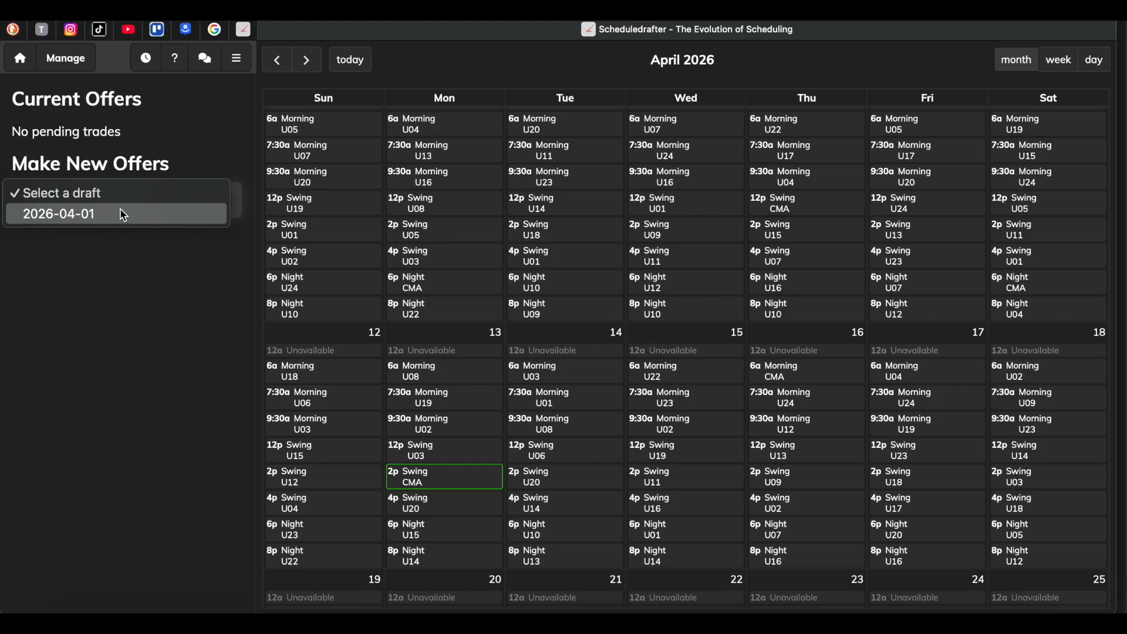
{"action": "left_click", "coordinate": [123, 215]}
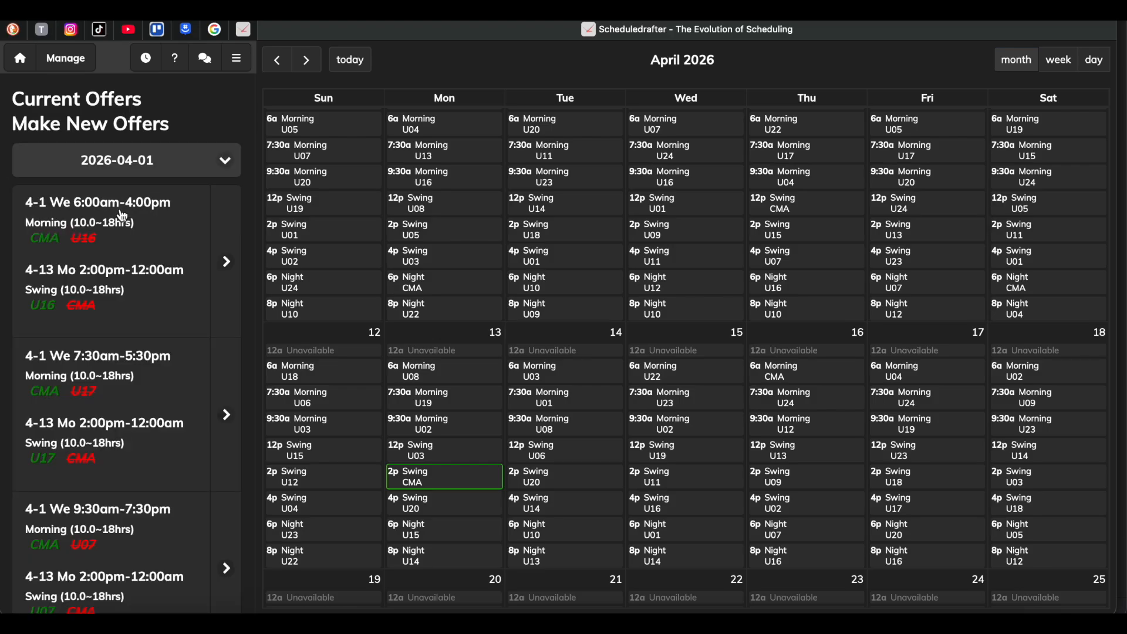
Send a trade offer with 50 points swapping CMA's April 13 Swing shift for U05's April 5 6:00am Morning shift.
{"action": "scroll", "coordinate": [123, 352], "scroll_direction": "down", "scroll_amount": 10}
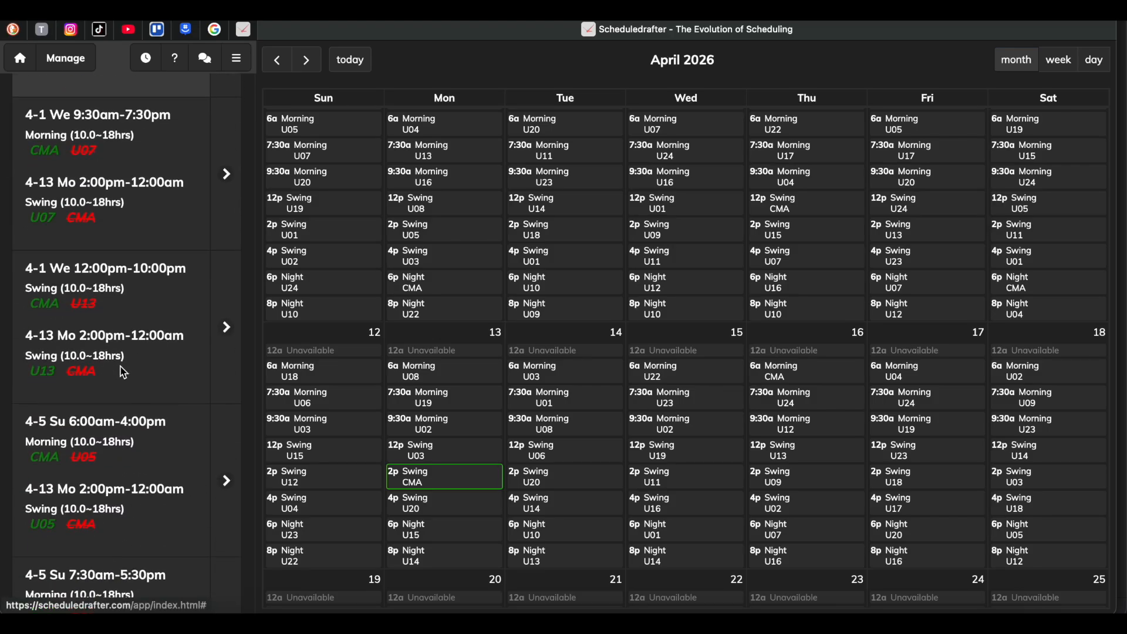
{"action": "left_click", "coordinate": [228, 315]}
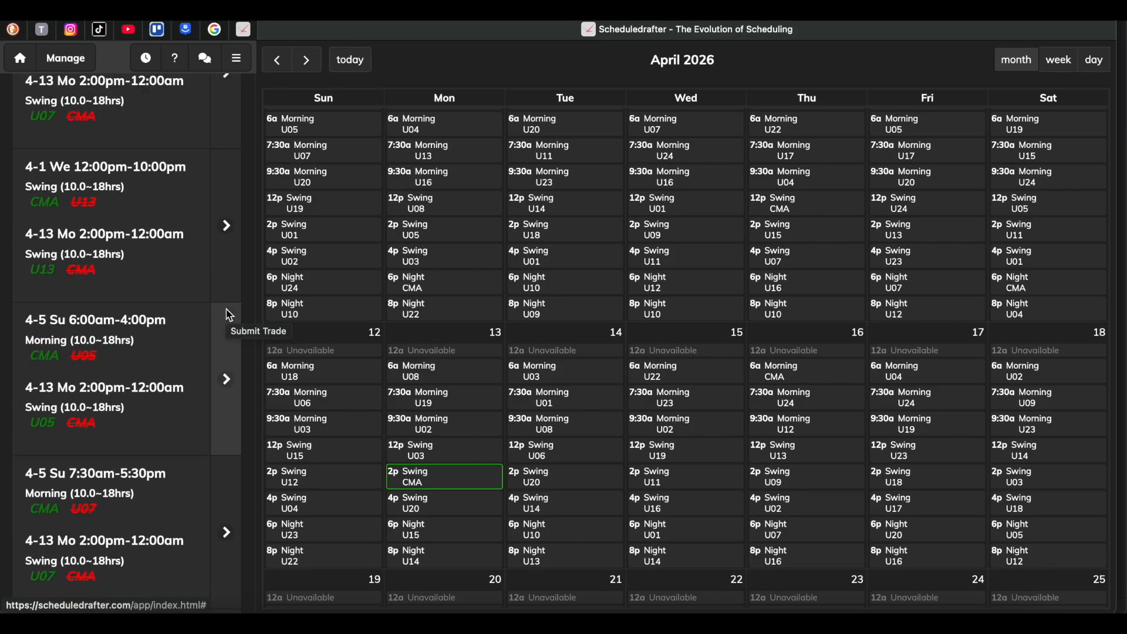
{"action": "scroll", "coordinate": [229, 315], "scroll_direction": "down", "scroll_amount": 8}
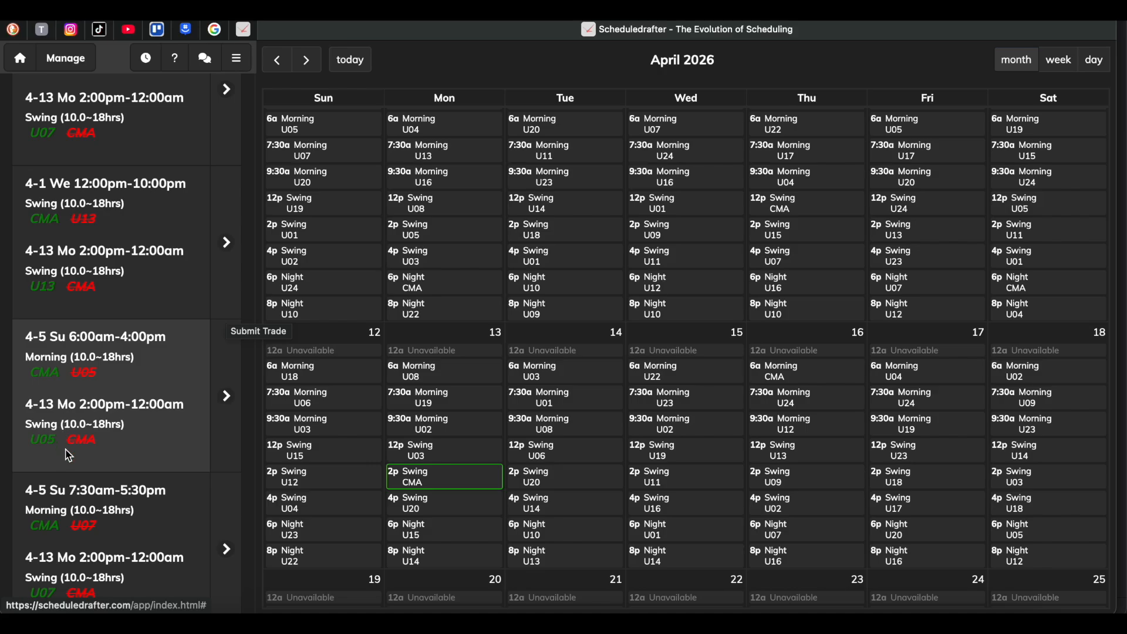
{"action": "left_click", "coordinate": [228, 397]}
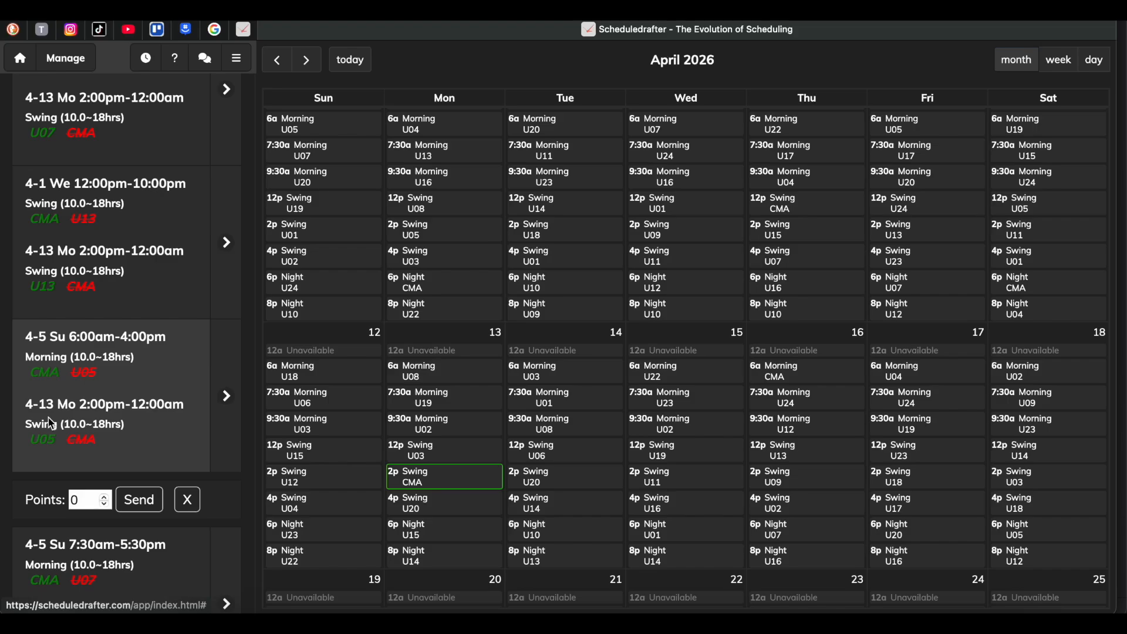
{"action": "left_click", "coordinate": [104, 496]}
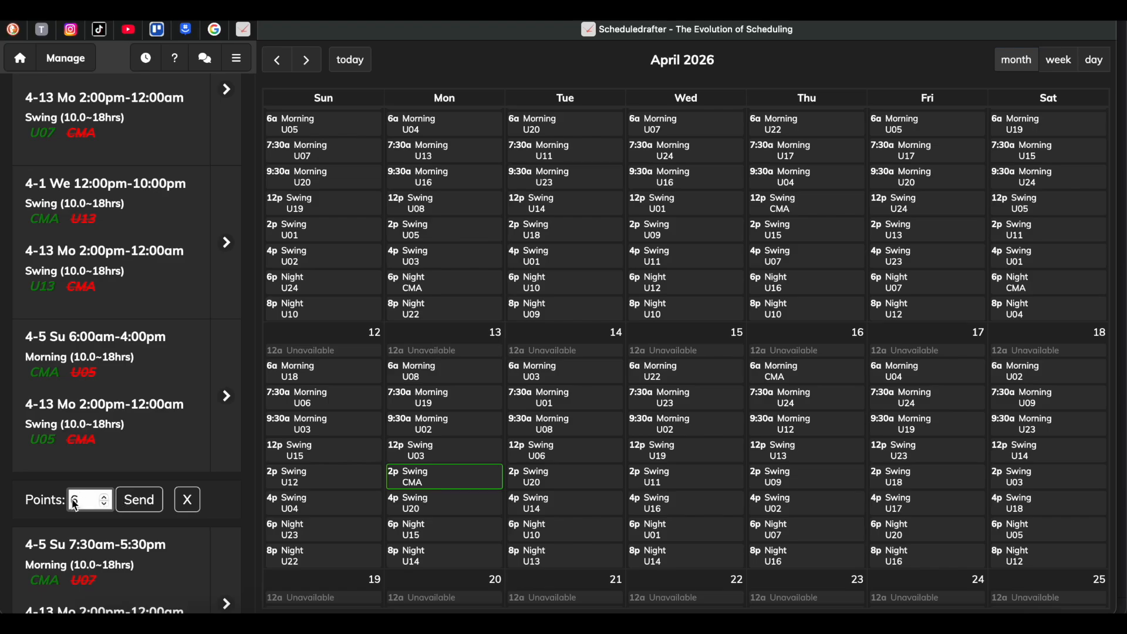
{"action": "left_click_drag", "start_coordinate": [81, 501], "coordinate": [40, 501]}
{"action": "type", "text": "50"}
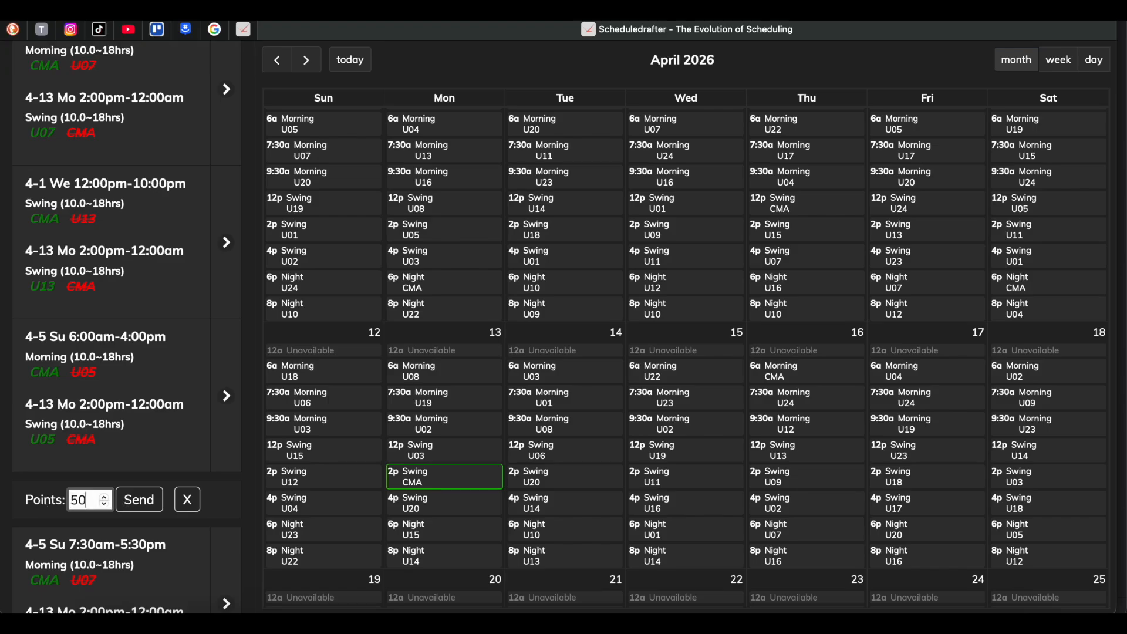
{"action": "left_click", "coordinate": [131, 505]}
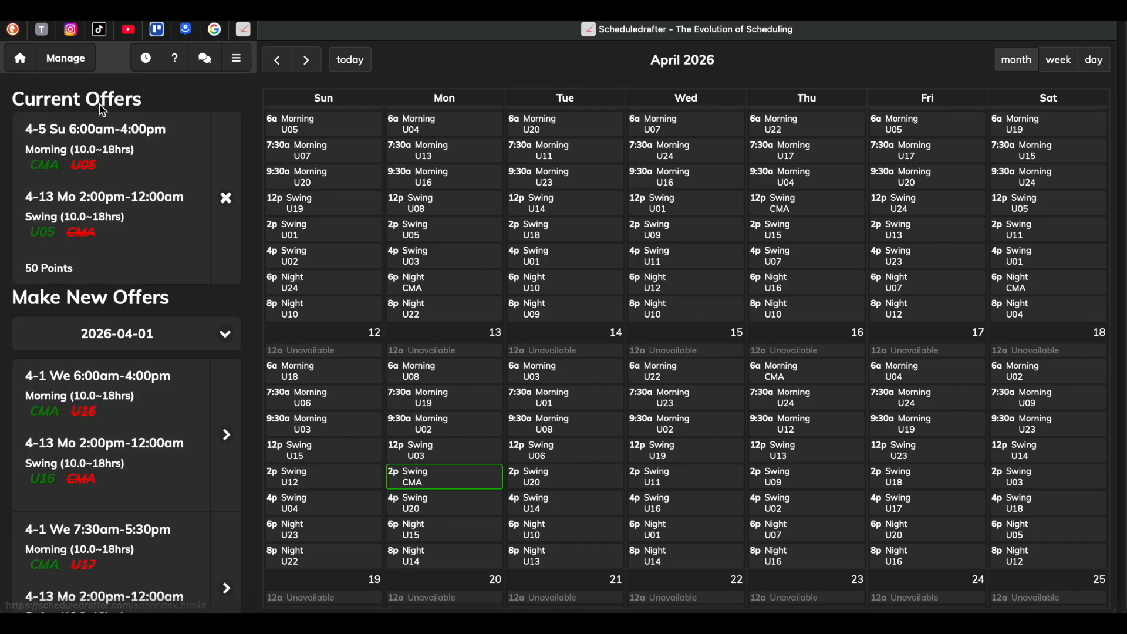
Withdraw the pending 50-point trade offer and view U06's April 14 12:00pm Swing shift.
{"action": "left_click", "coordinate": [226, 199]}
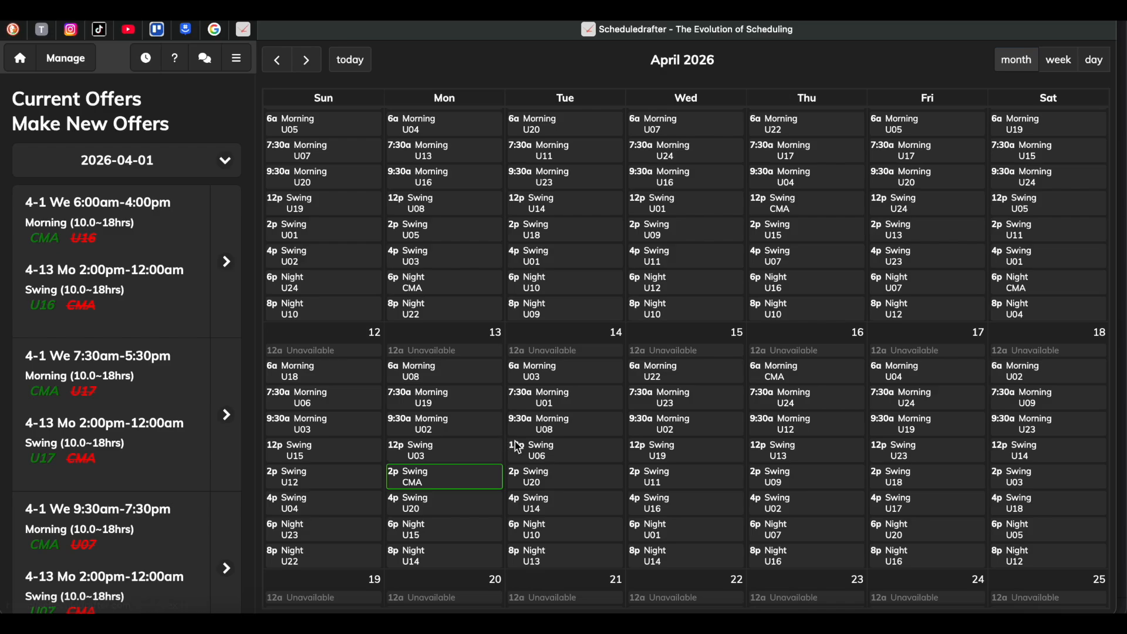
{"action": "left_click", "coordinate": [564, 456]}
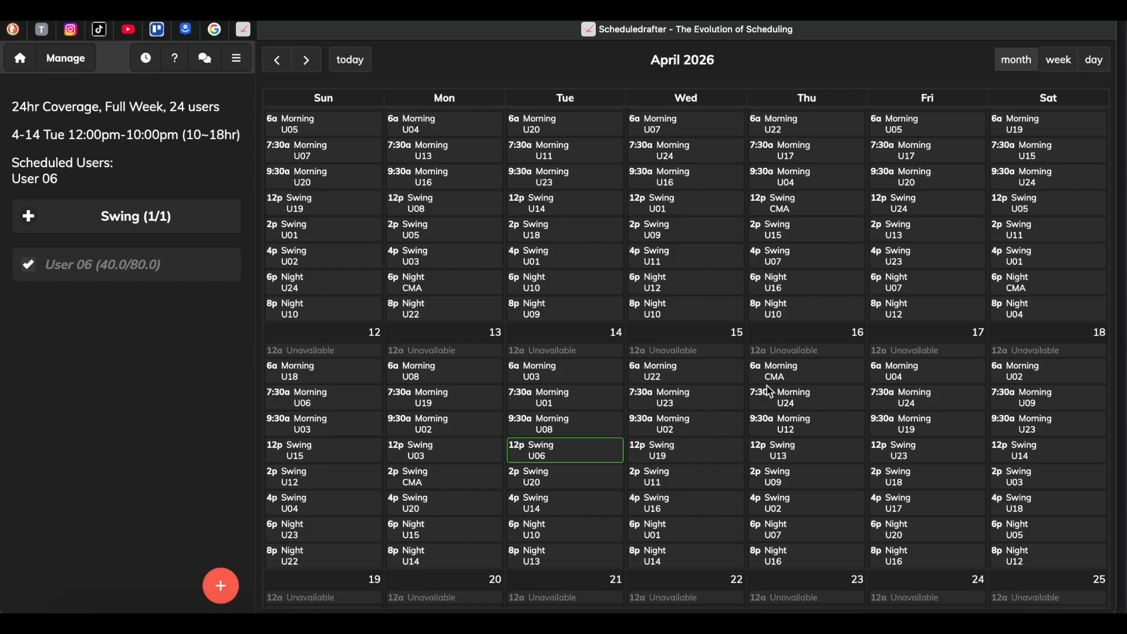
{"action": "scroll", "coordinate": [771, 392], "scroll_direction": "down", "scroll_amount": 8}
{"action": "scroll", "coordinate": [770, 391], "scroll_direction": "up", "scroll_amount": 8}
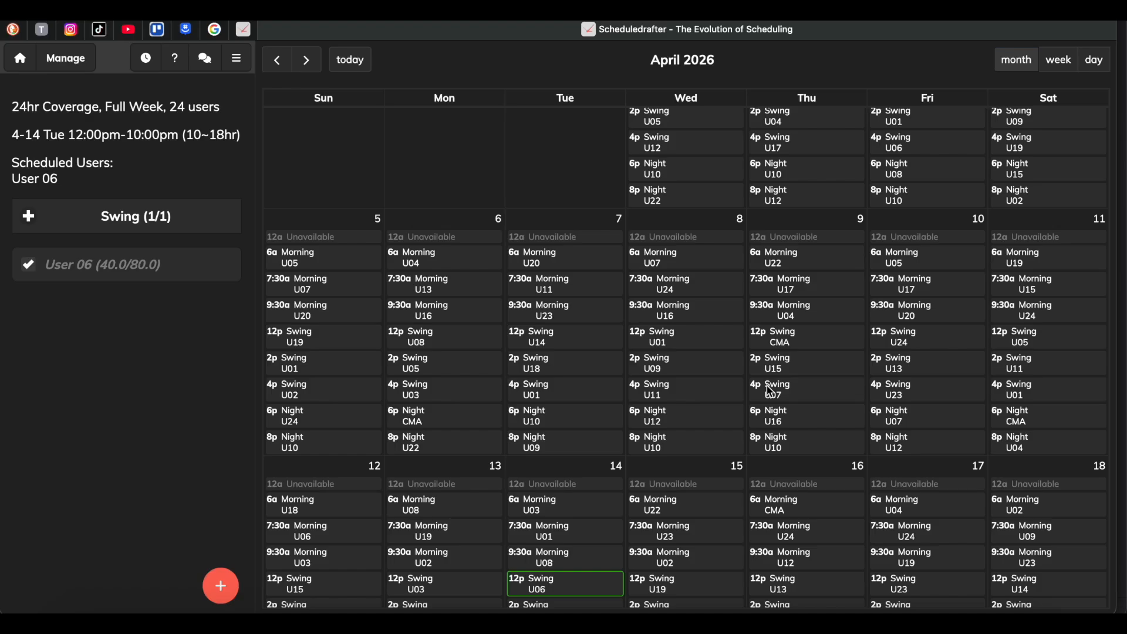
Open the Ranklist and display the shift preferences for March 2026.
{"action": "left_click", "coordinate": [237, 58]}
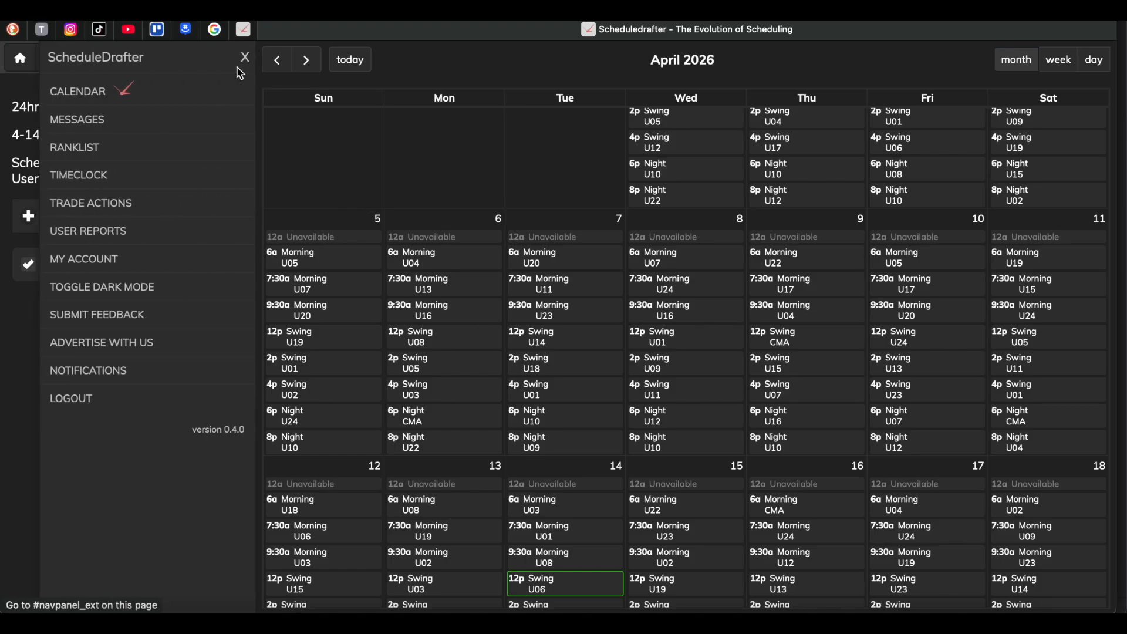
{"action": "left_click", "coordinate": [79, 147]}
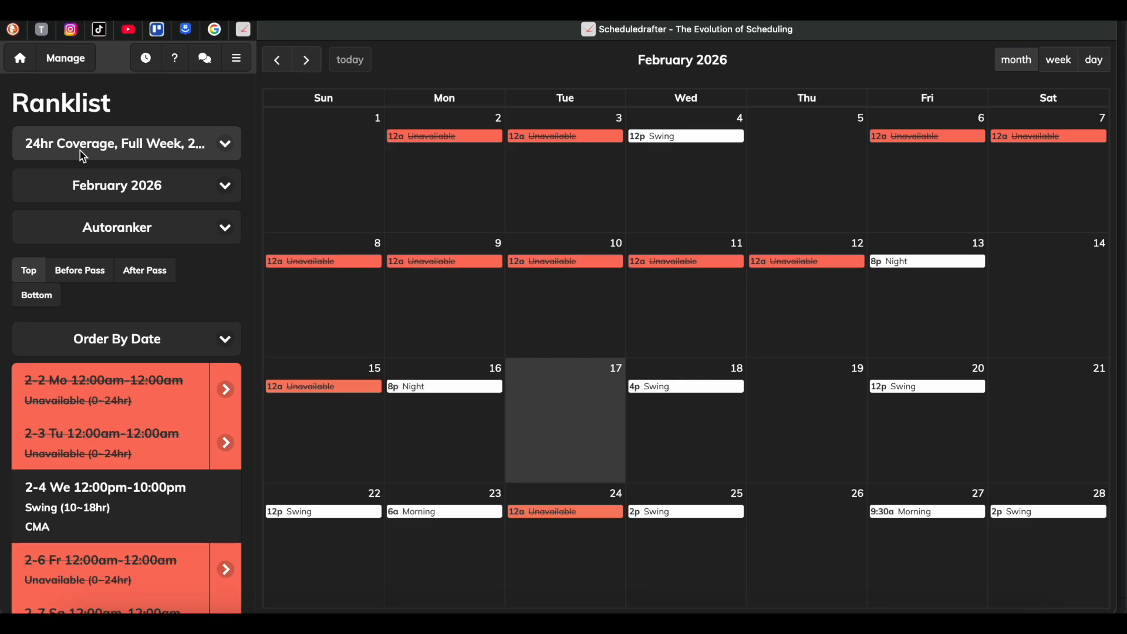
{"action": "left_click", "coordinate": [178, 174]}
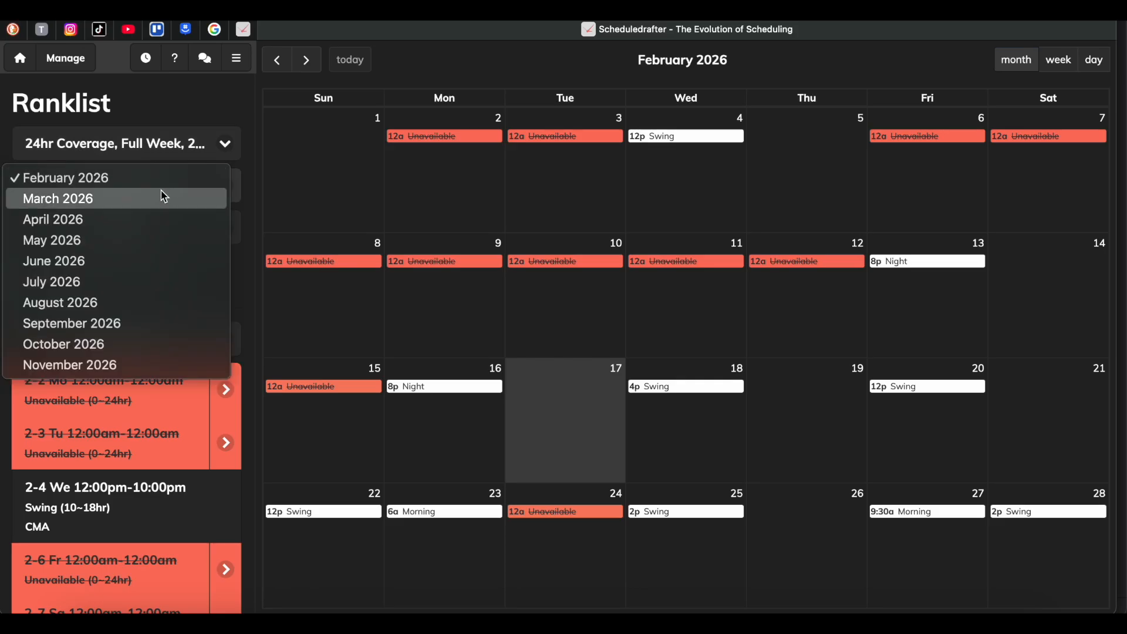
{"action": "left_click", "coordinate": [164, 196]}
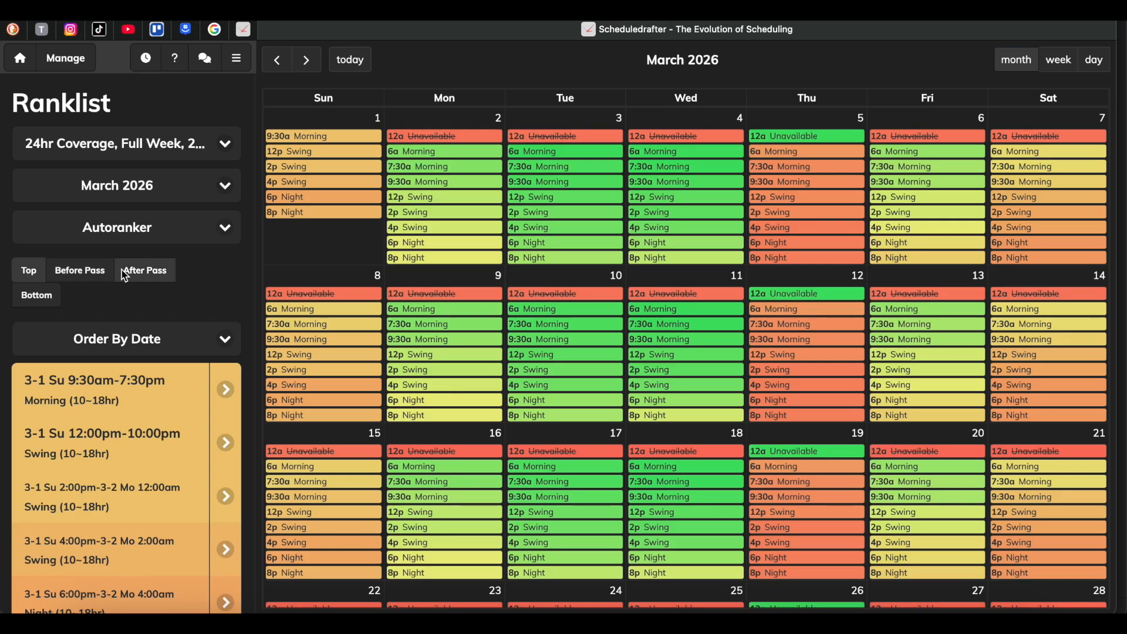
Try the Top, Before Pass, After Pass and Bottom placement modes, ending on Bottom, and order the ranklist by rank.
{"action": "left_click", "coordinate": [46, 301]}
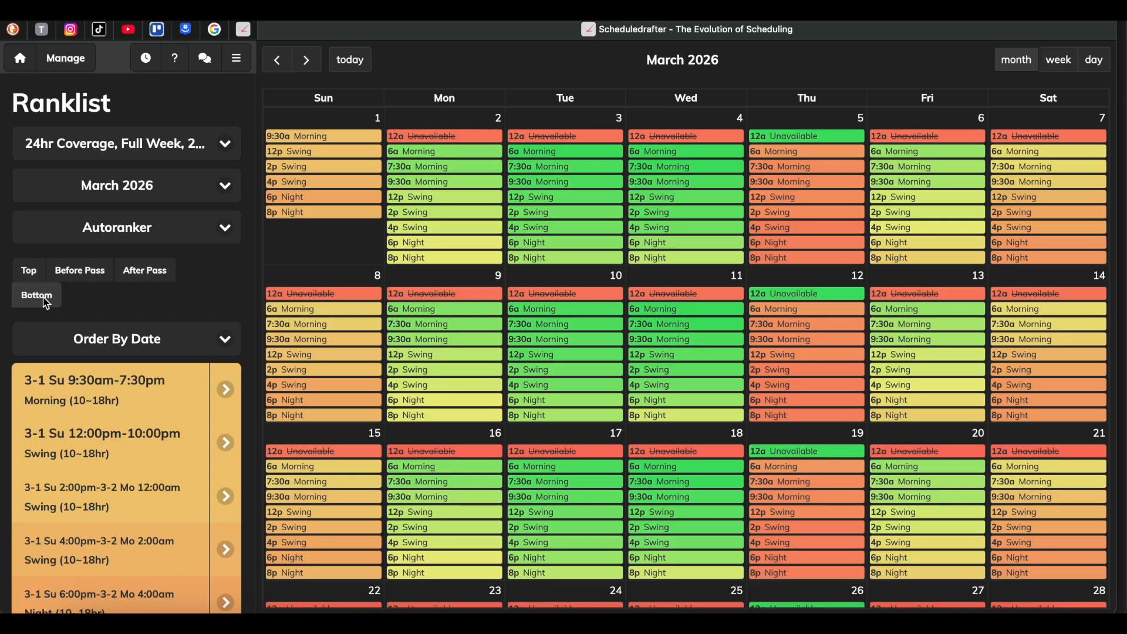
{"action": "left_click", "coordinate": [30, 278]}
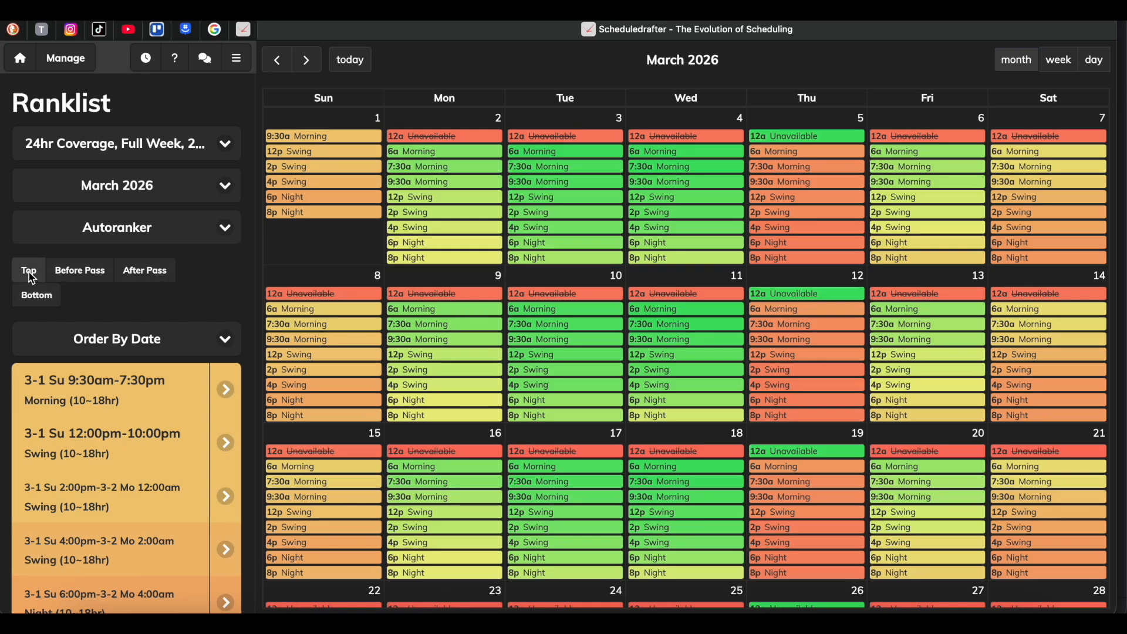
{"action": "left_click", "coordinate": [82, 275]}
{"action": "left_click", "coordinate": [144, 274]}
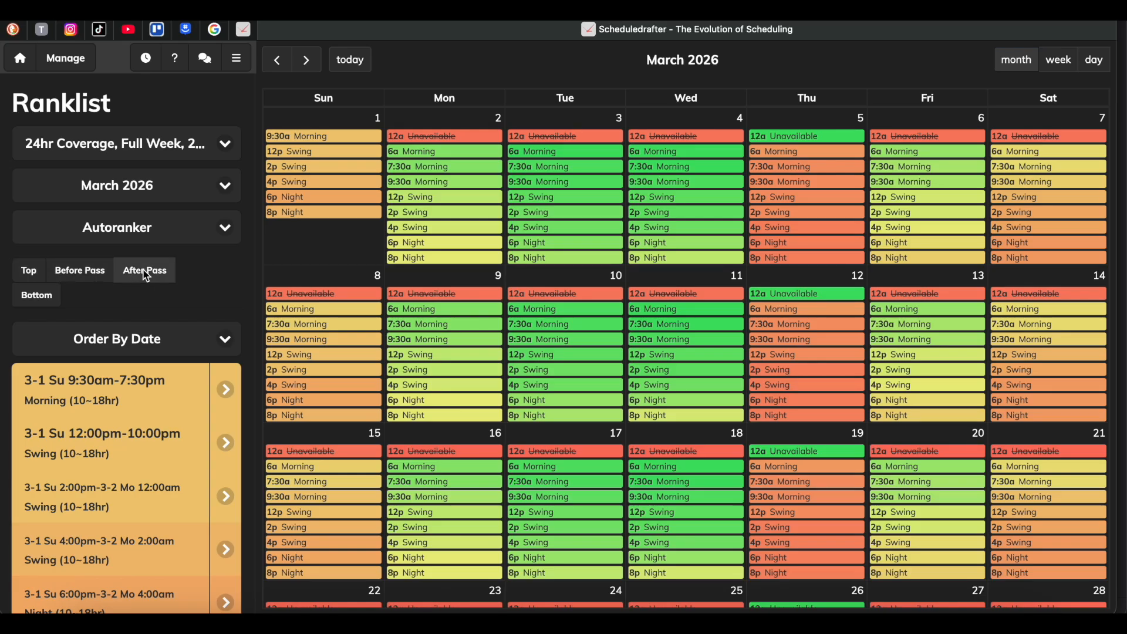
{"action": "left_click", "coordinate": [35, 294]}
{"action": "left_click", "coordinate": [94, 342]}
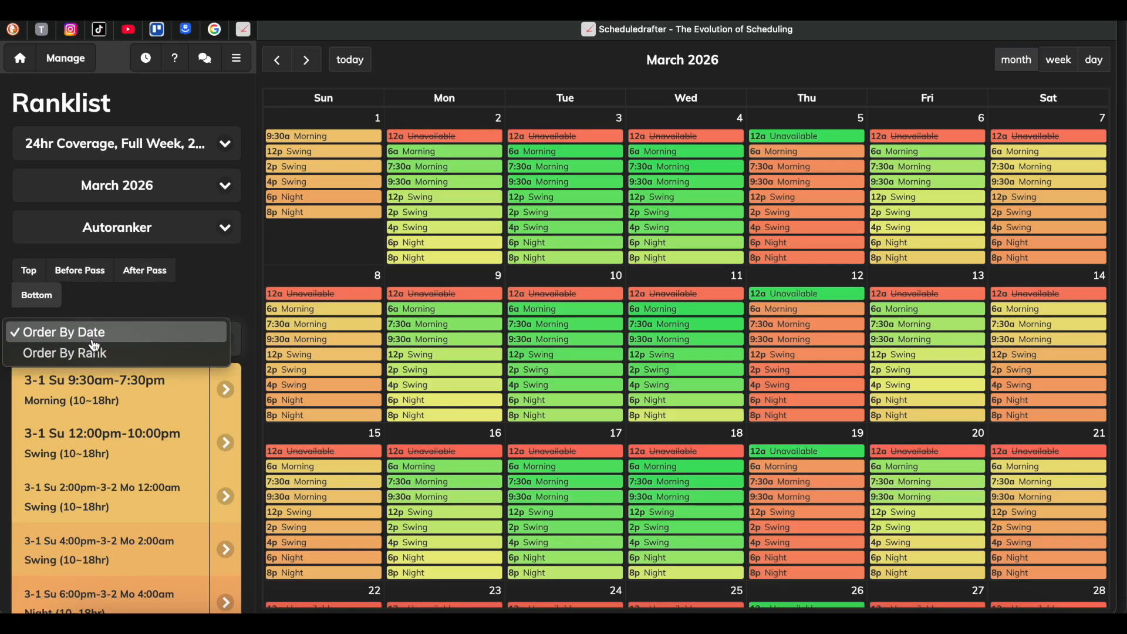
{"action": "left_click", "coordinate": [95, 351]}
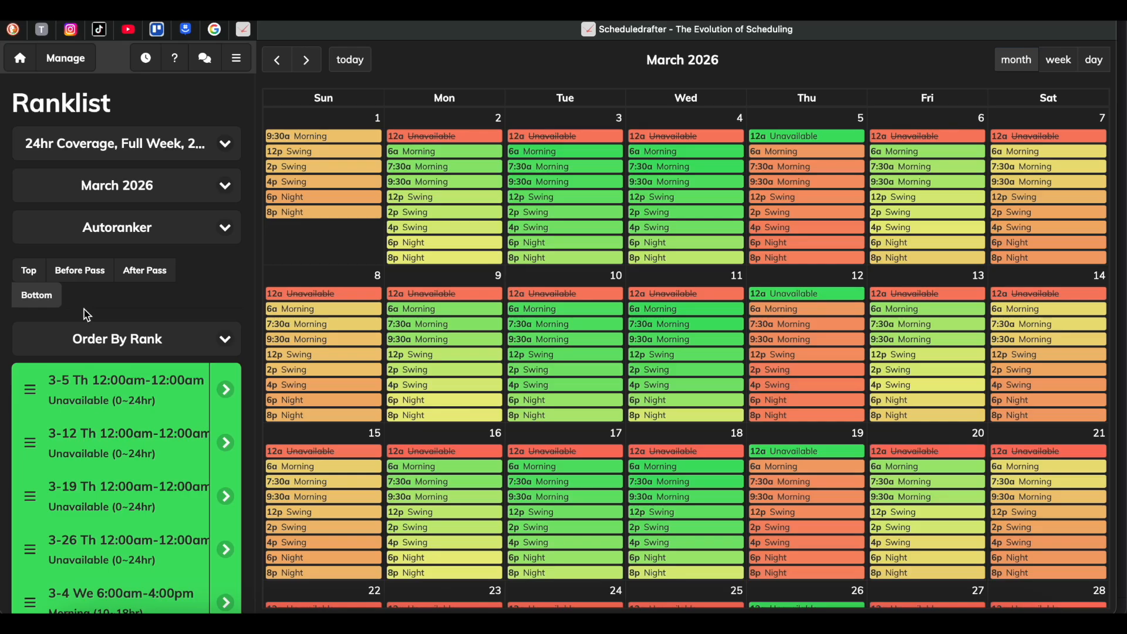
Look through the ranked March 2026 shifts from the highest preference to those below PASS, comparing them with the calendar colours.
{"action": "scroll", "coordinate": [85, 411], "scroll_direction": "down", "scroll_amount": 20}
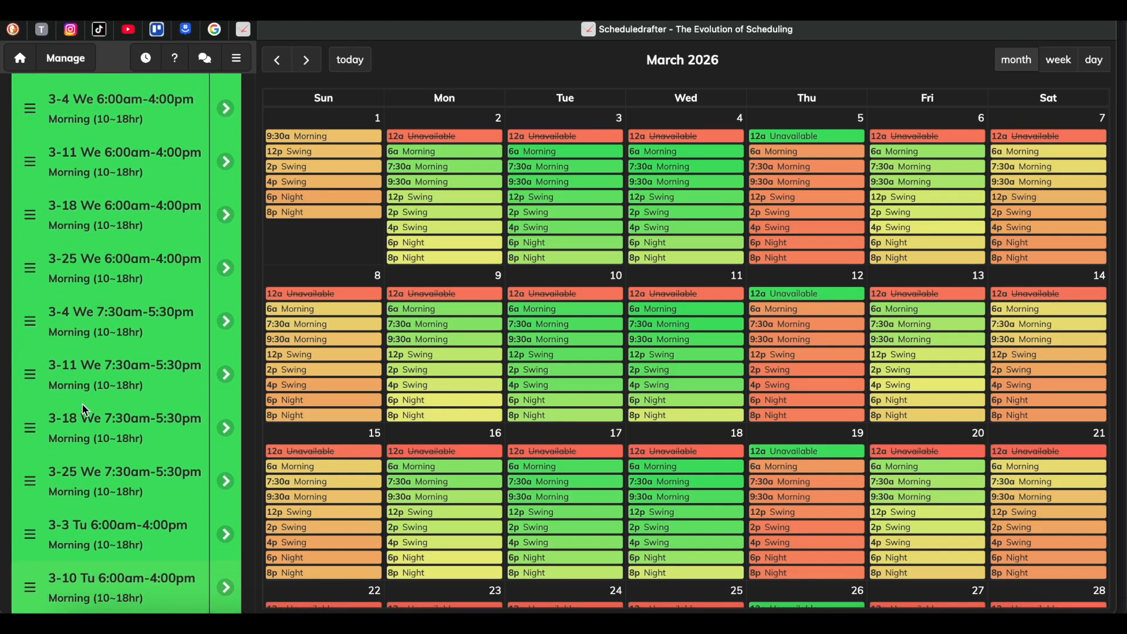
{"action": "scroll", "coordinate": [85, 411], "scroll_direction": "down", "scroll_amount": 20}
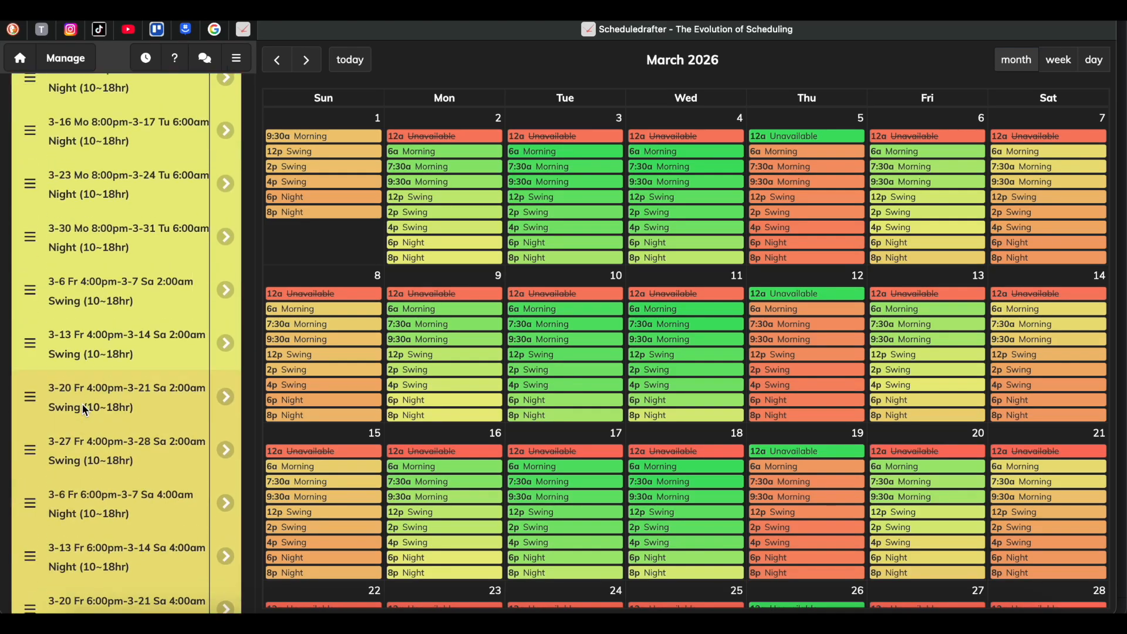
{"action": "scroll", "coordinate": [85, 411], "scroll_direction": "down", "scroll_amount": 20}
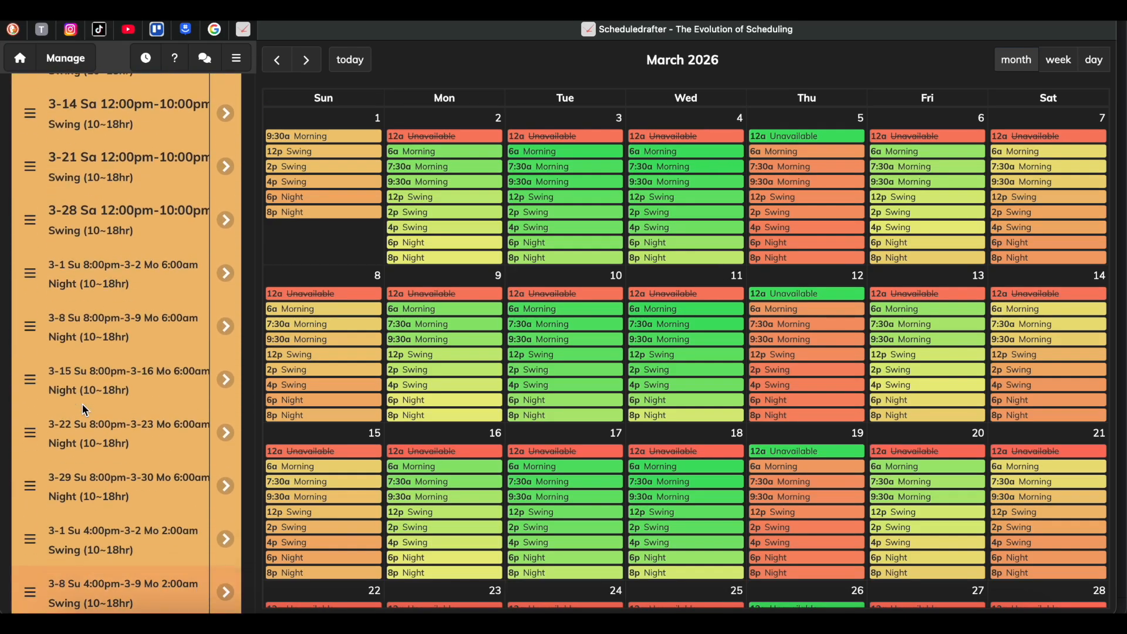
{"action": "scroll", "coordinate": [85, 411], "scroll_direction": "down", "scroll_amount": 20}
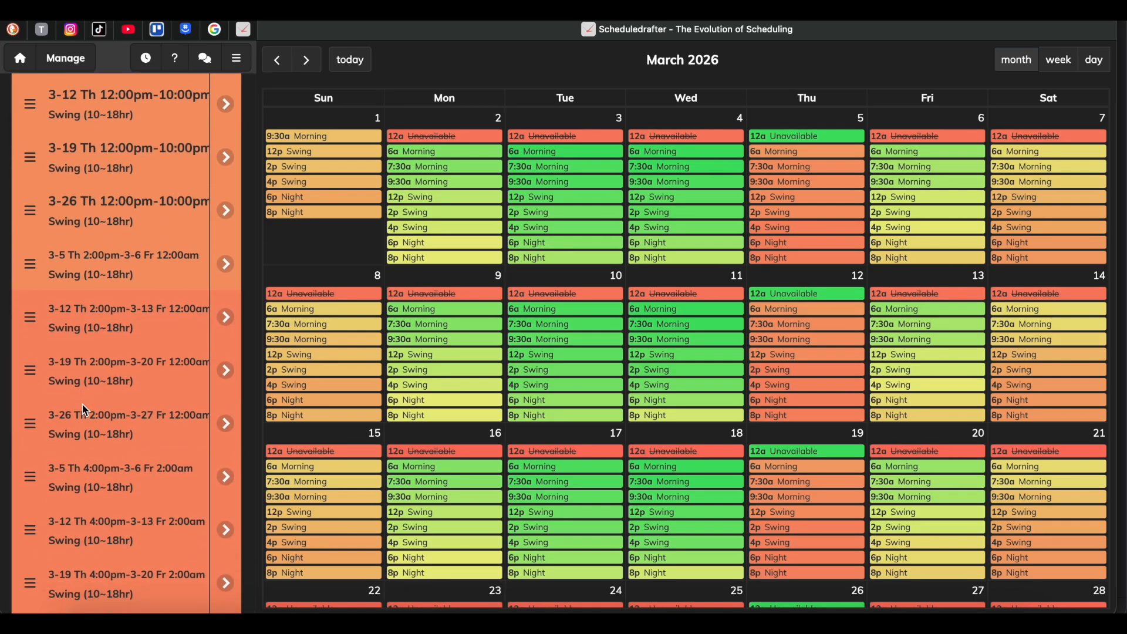
{"action": "scroll", "coordinate": [85, 410], "scroll_direction": "up", "scroll_amount": 5}
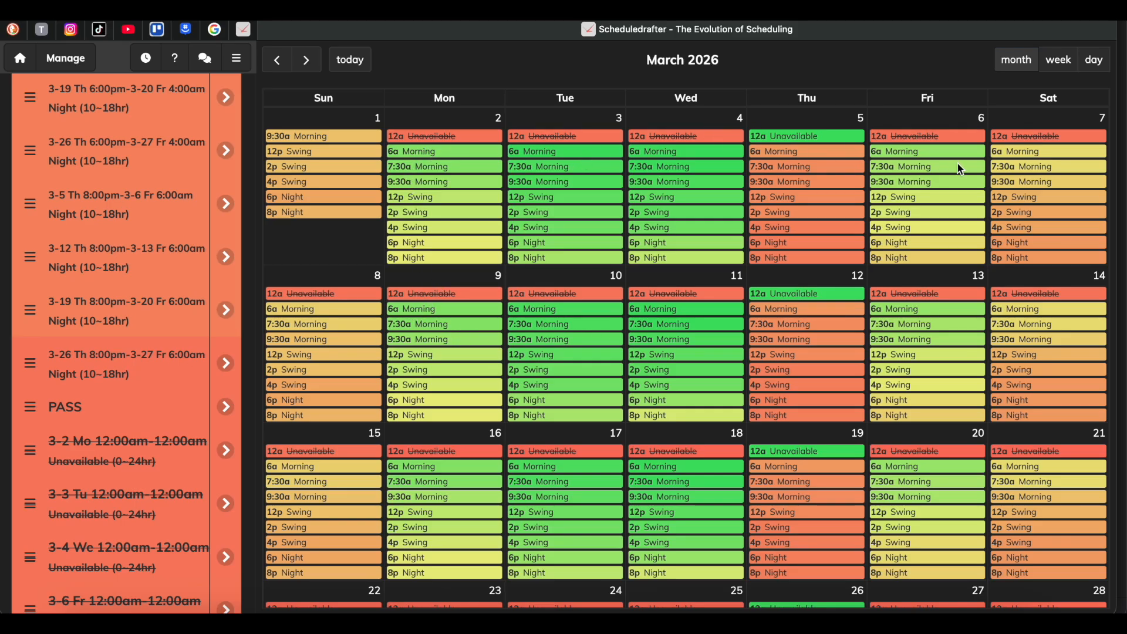
{"action": "scroll", "coordinate": [662, 309], "scroll_direction": "down", "scroll_amount": 2}
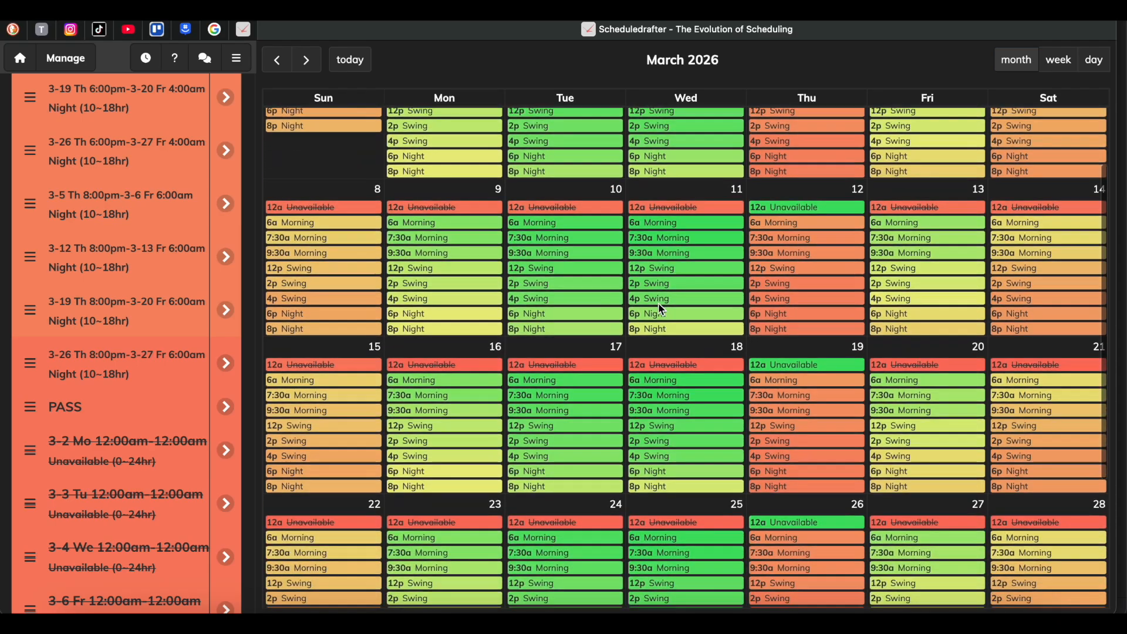
{"action": "scroll", "coordinate": [97, 249], "scroll_direction": "down", "scroll_amount": 10}
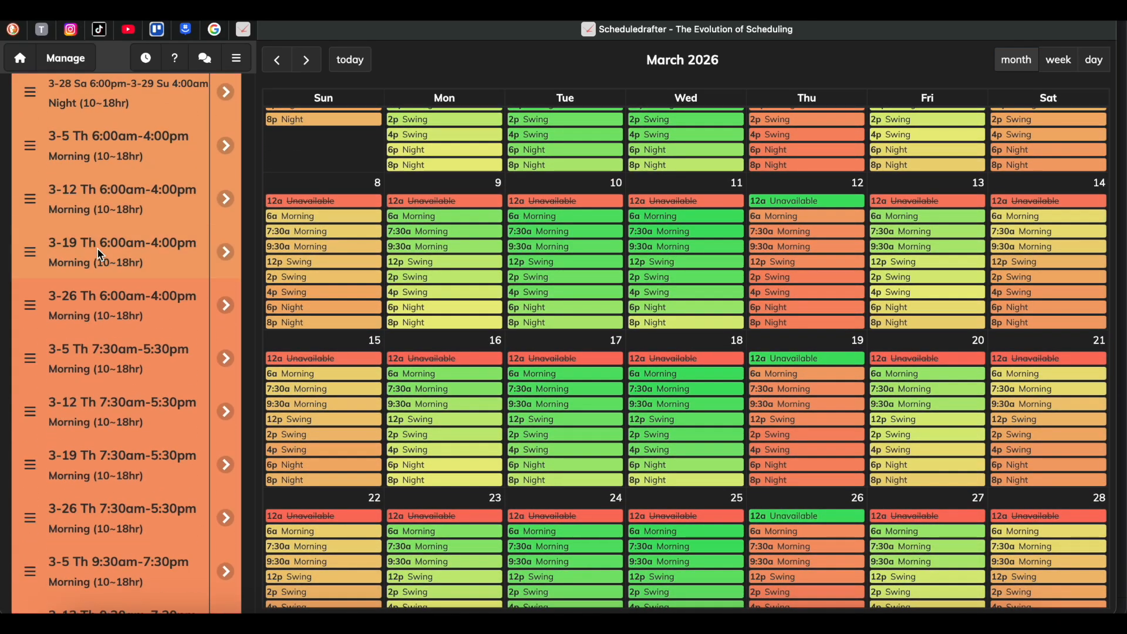
{"action": "scroll", "coordinate": [99, 254], "scroll_direction": "up", "scroll_amount": 15}
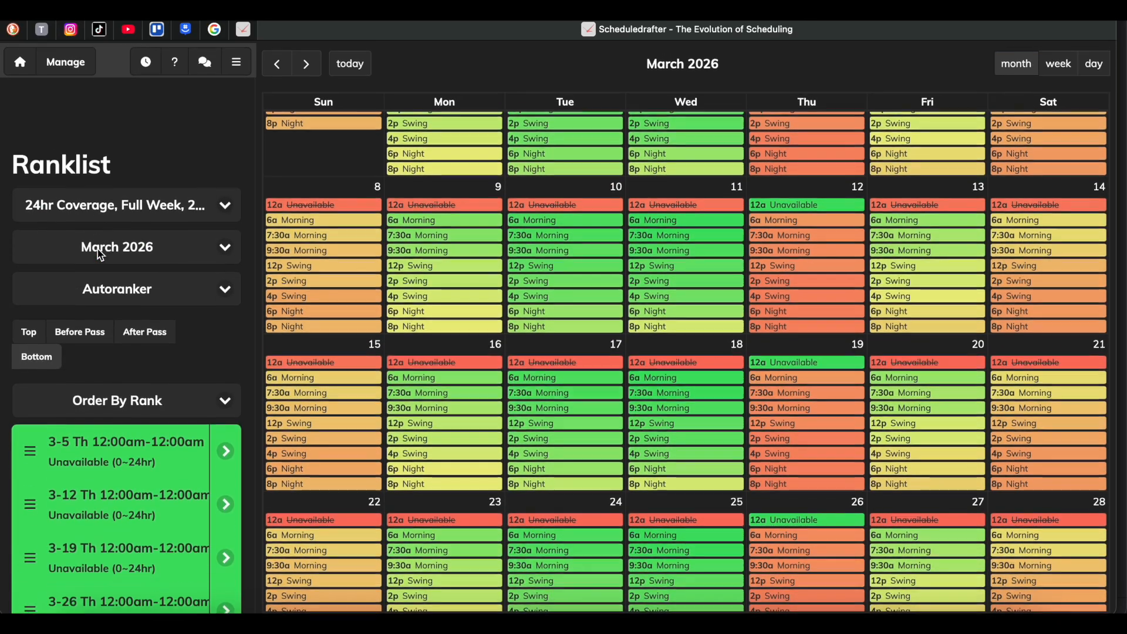
{"action": "scroll", "coordinate": [933, 294], "scroll_direction": "up", "scroll_amount": 2}
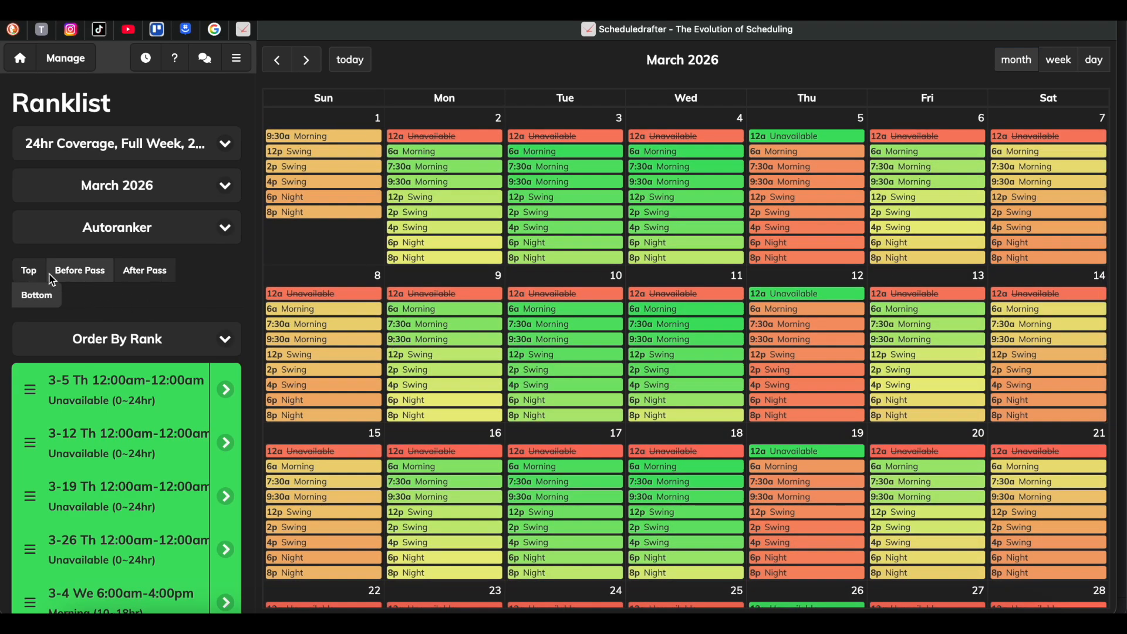
With Top placement, rank Thursday March 5's shifts at the head of the ranklist, from 6:00am Morning to 8:00pm Night.
{"action": "left_click", "coordinate": [797, 154]}
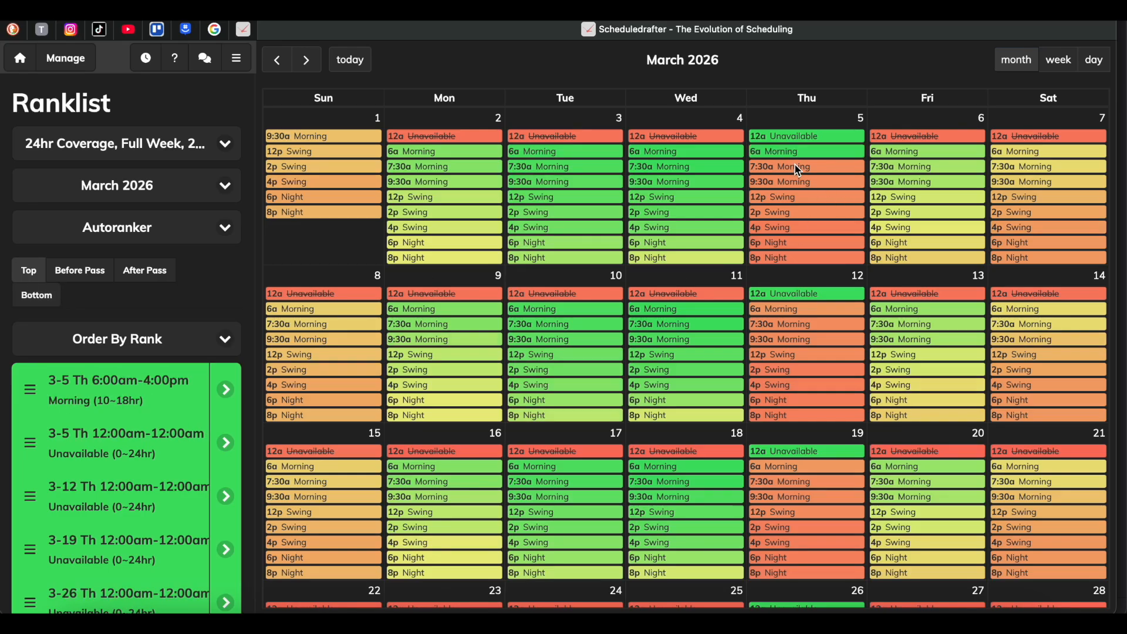
{"action": "left_click", "coordinate": [797, 184]}
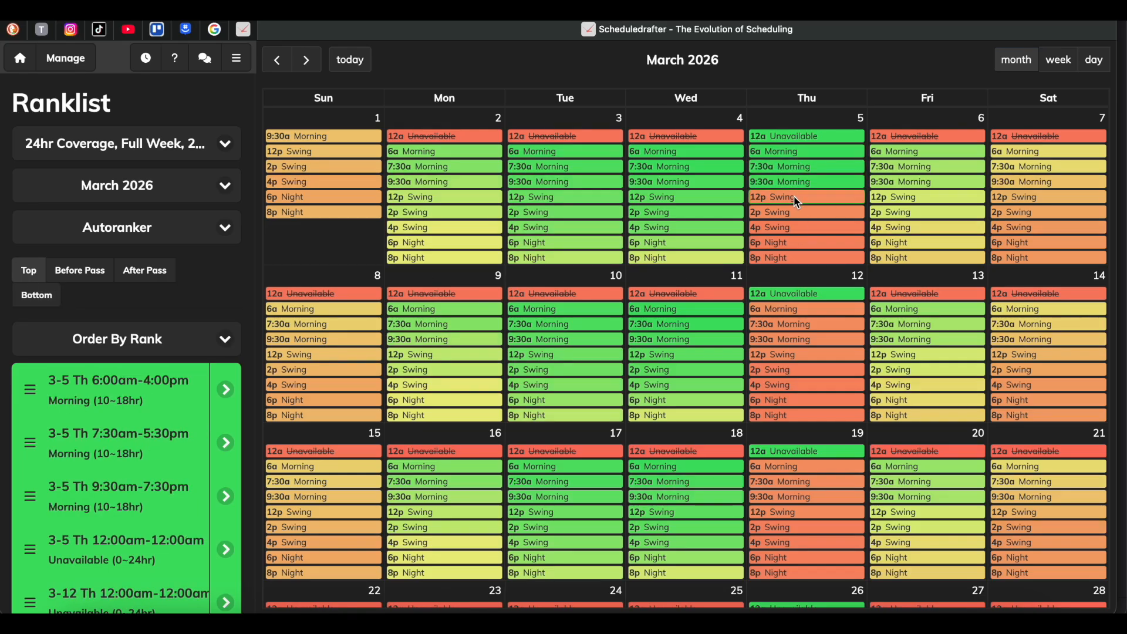
{"action": "left_click", "coordinate": [797, 215]}
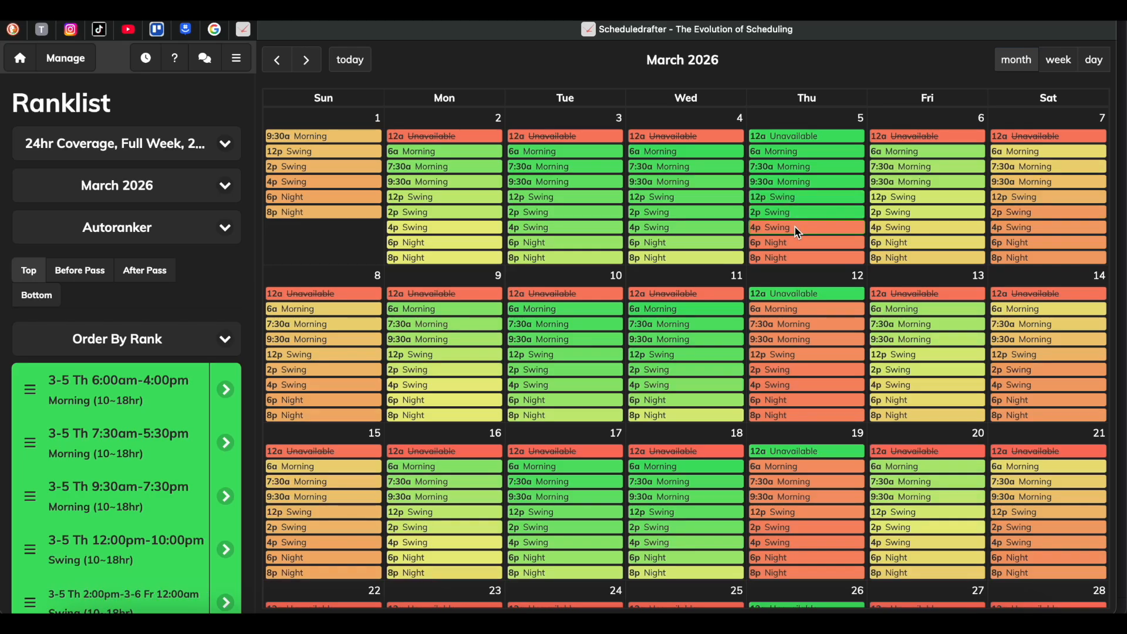
{"action": "left_click", "coordinate": [798, 243]}
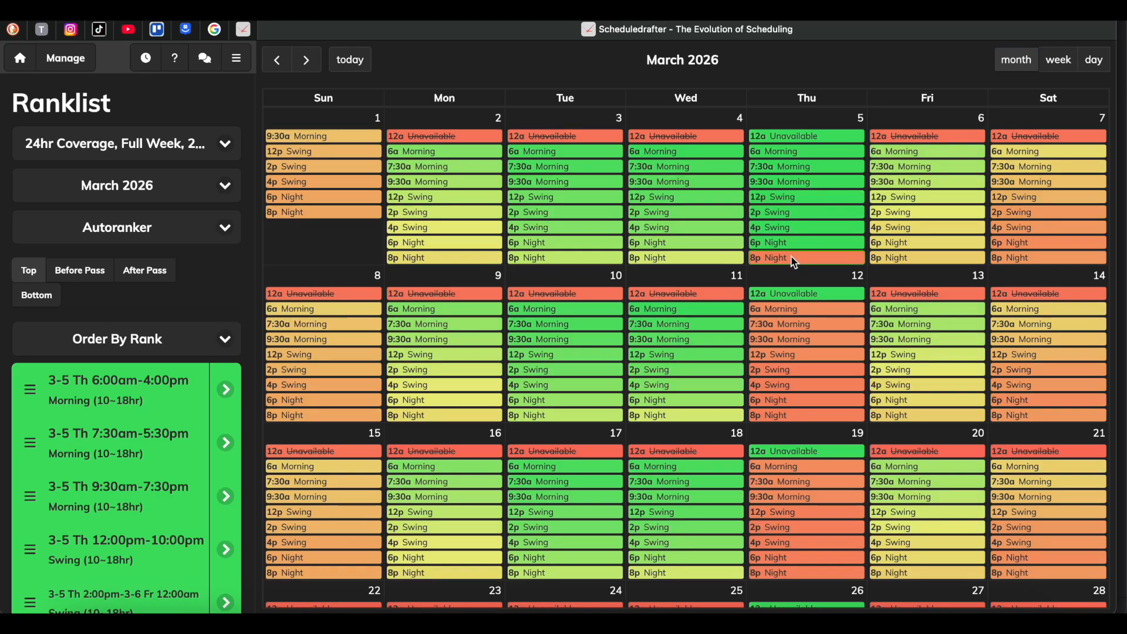
Rank all Thursday March 12 Morning, Swing and Night shifts in the top group, directly after those of March 5.
{"action": "left_click", "coordinate": [792, 329]}
{"action": "left_click", "coordinate": [792, 337]}
{"action": "left_click", "coordinate": [791, 361]}
{"action": "left_click", "coordinate": [791, 368]}
{"action": "left_click", "coordinate": [792, 386]}
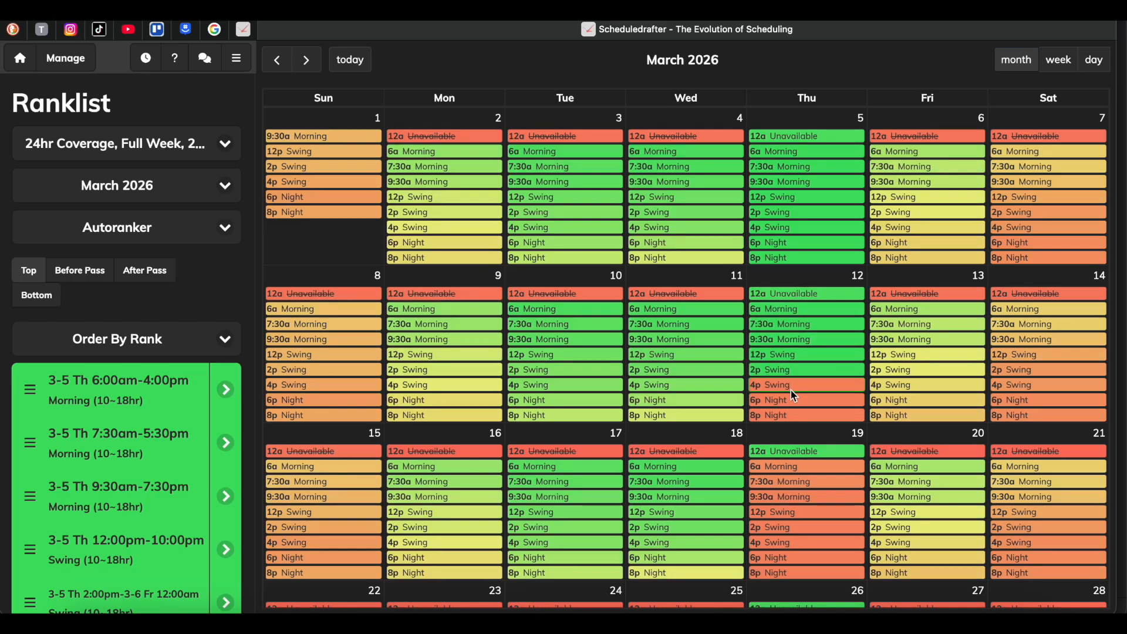
{"action": "left_click", "coordinate": [788, 399]}
{"action": "left_click", "coordinate": [791, 416]}
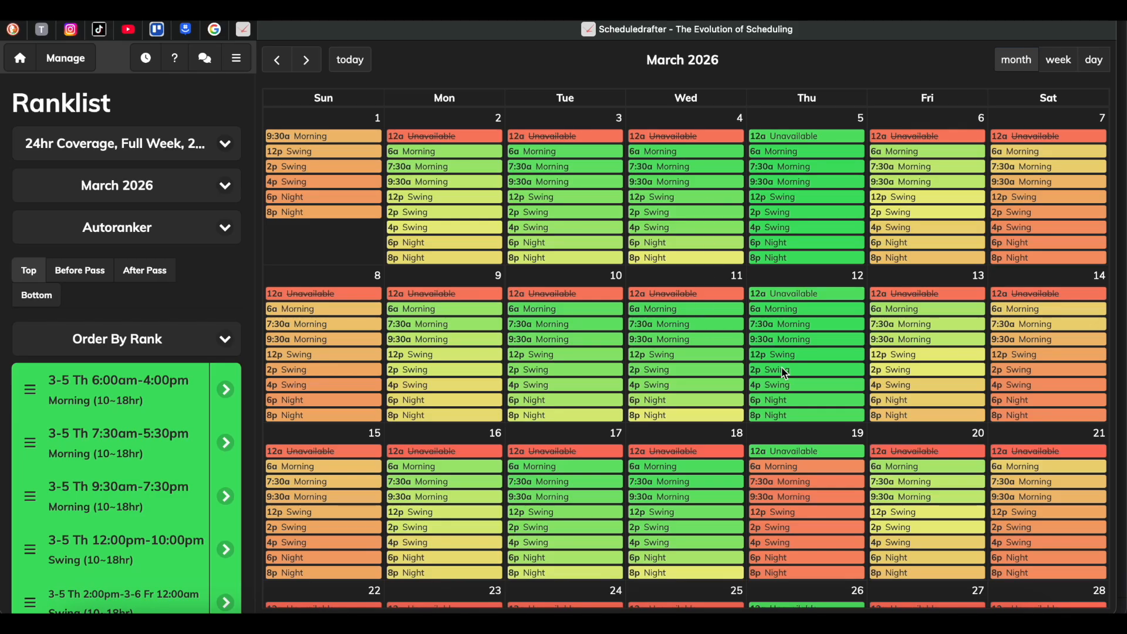
Restart Top placement and rank the 6:00am Morning shifts of March 19 and March 26 first in the ranklist.
{"action": "left_click", "coordinate": [80, 272]}
{"action": "left_click", "coordinate": [33, 272]}
{"action": "scroll", "coordinate": [758, 433], "scroll_direction": "down", "scroll_amount": 3}
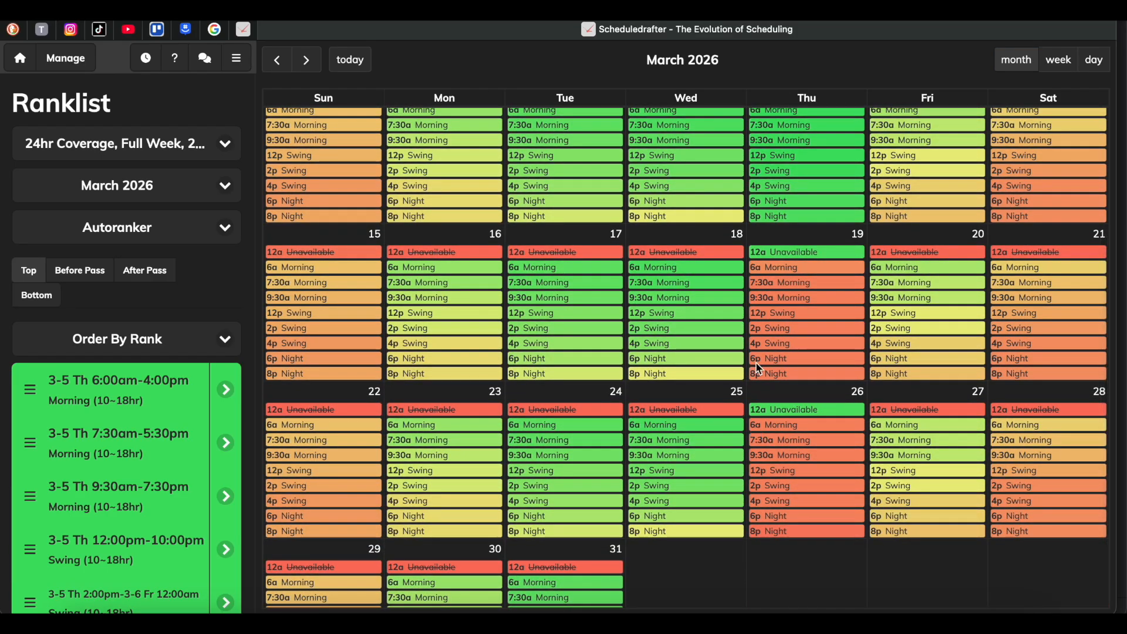
{"action": "left_click", "coordinate": [787, 270]}
{"action": "scroll", "coordinate": [788, 274], "scroll_direction": "up", "scroll_amount": 3}
{"action": "scroll", "coordinate": [786, 406], "scroll_direction": "down", "scroll_amount": 3}
{"action": "left_click", "coordinate": [782, 378]}
{"action": "scroll", "coordinate": [782, 379], "scroll_direction": "up", "scroll_amount": 3}
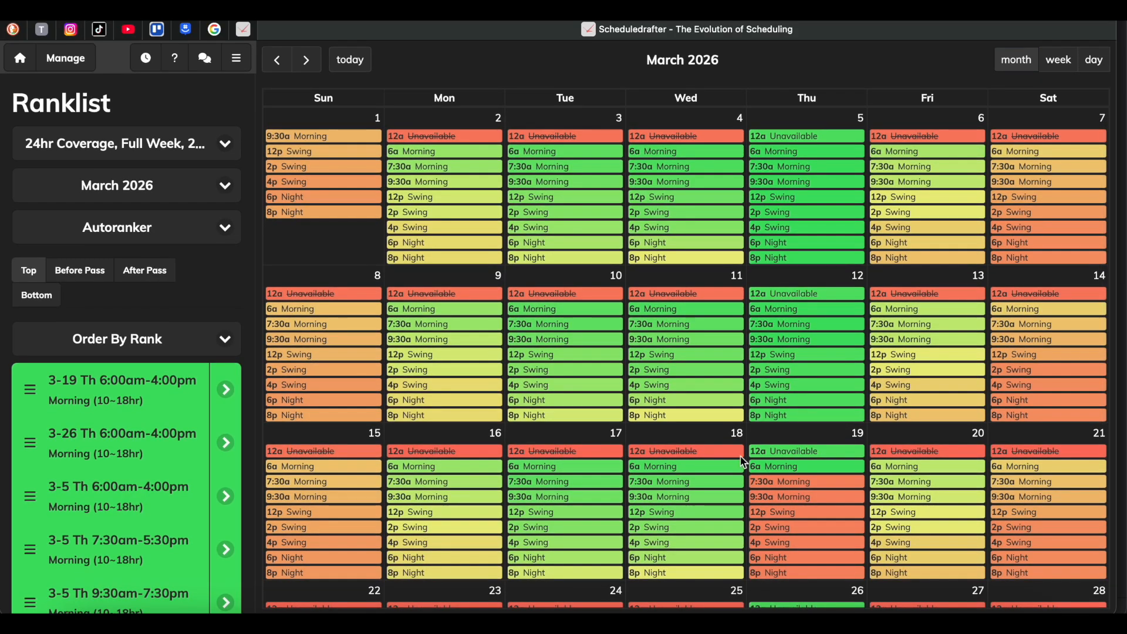
Rank the 7:30am and 9:30am Morning shifts of March 19 and 26 next, alternating between the two Thursdays.
{"action": "left_click", "coordinate": [788, 487]}
{"action": "scroll", "coordinate": [788, 487], "scroll_direction": "down", "scroll_amount": 5}
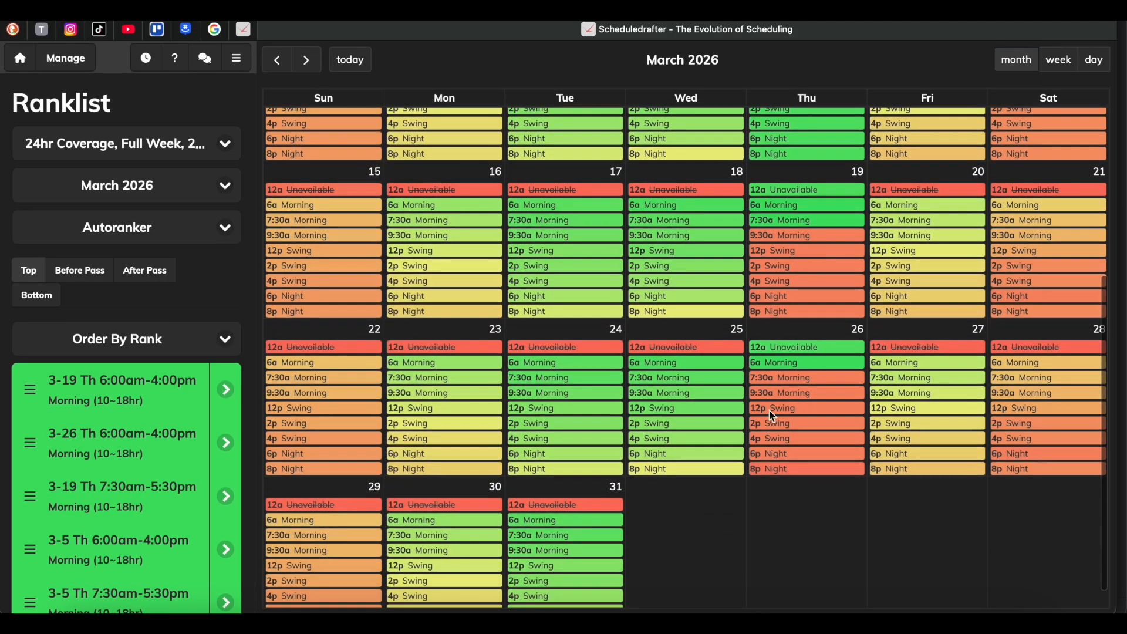
{"action": "left_click", "coordinate": [789, 378]}
{"action": "scroll", "coordinate": [789, 377], "scroll_direction": "up", "scroll_amount": 3}
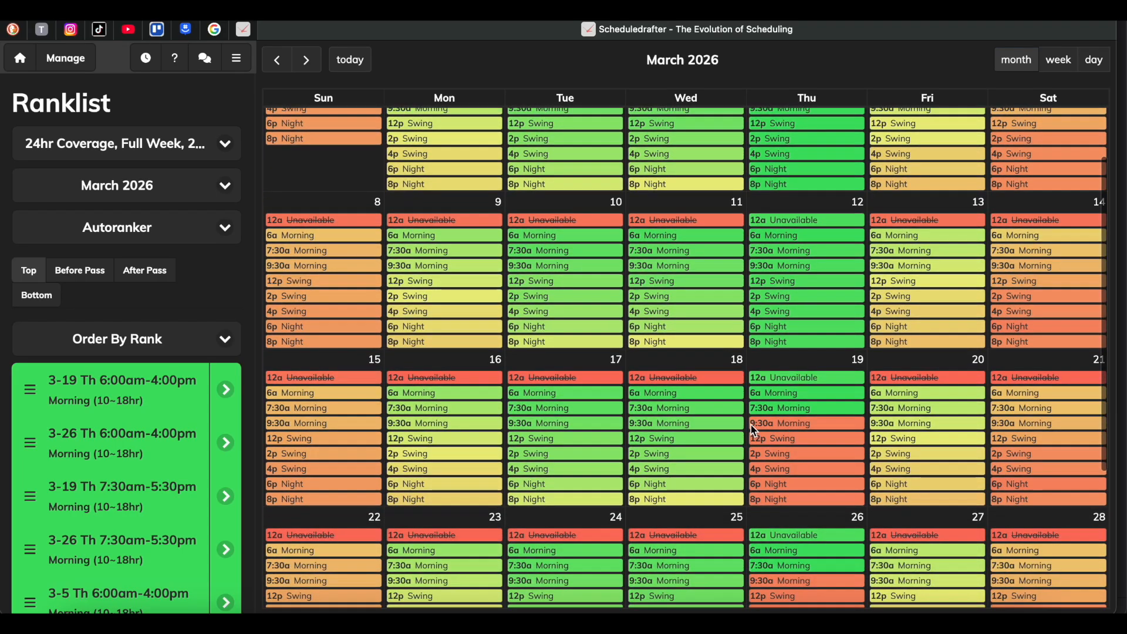
{"action": "left_click", "coordinate": [754, 429]}
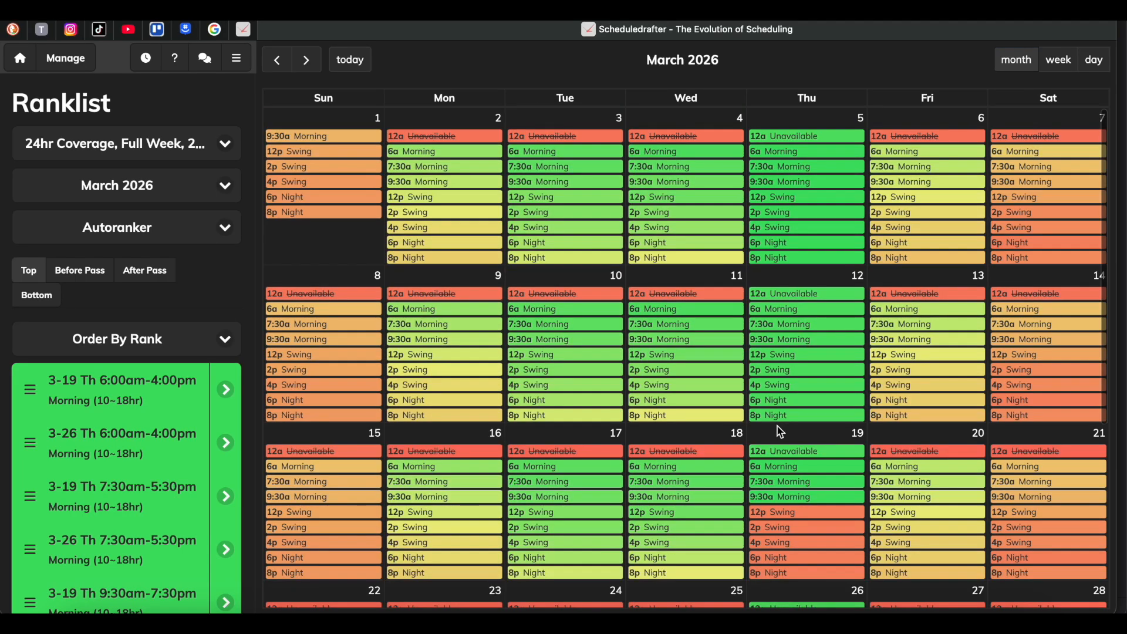
{"action": "scroll", "coordinate": [780, 432], "scroll_direction": "down", "scroll_amount": 4}
{"action": "left_click", "coordinate": [780, 421]}
Rank March 19's 12:00pm and 2:00pm Swing shifts and March 26's 12:00pm Swing shift in the top group.
{"action": "left_click", "coordinate": [793, 514]}
{"action": "scroll", "coordinate": [781, 464], "scroll_direction": "down", "scroll_amount": 4}
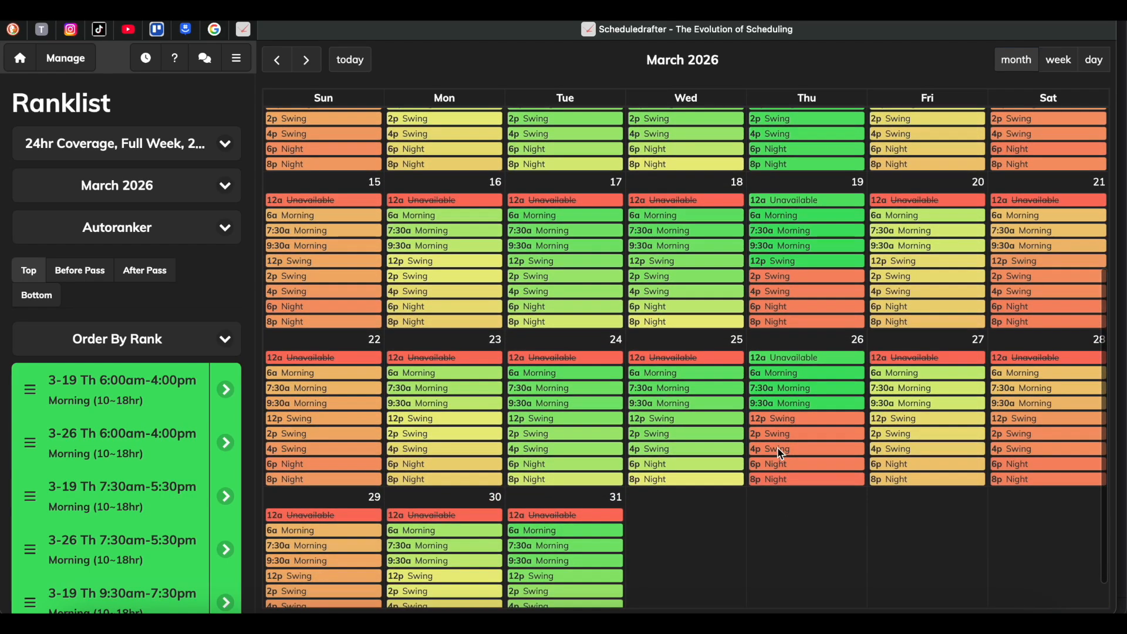
{"action": "left_click", "coordinate": [789, 276]}
{"action": "scroll", "coordinate": [790, 280], "scroll_direction": "up", "scroll_amount": 4}
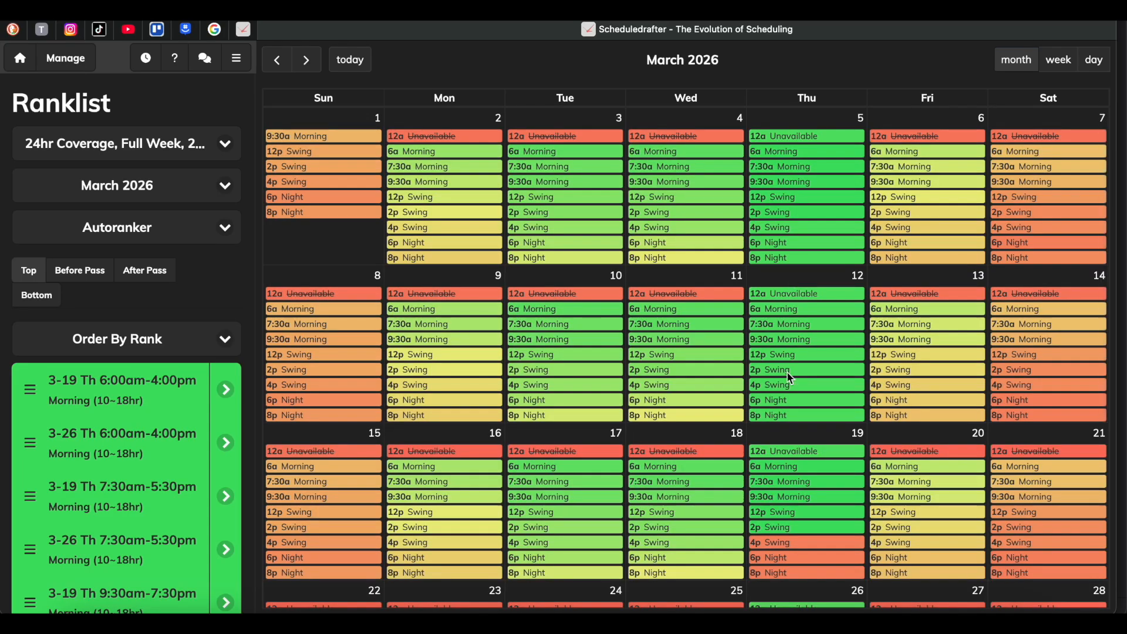
{"action": "scroll", "coordinate": [787, 374], "scroll_direction": "down", "scroll_amount": 4}
{"action": "scroll", "coordinate": [783, 382], "scroll_direction": "up", "scroll_amount": 4}
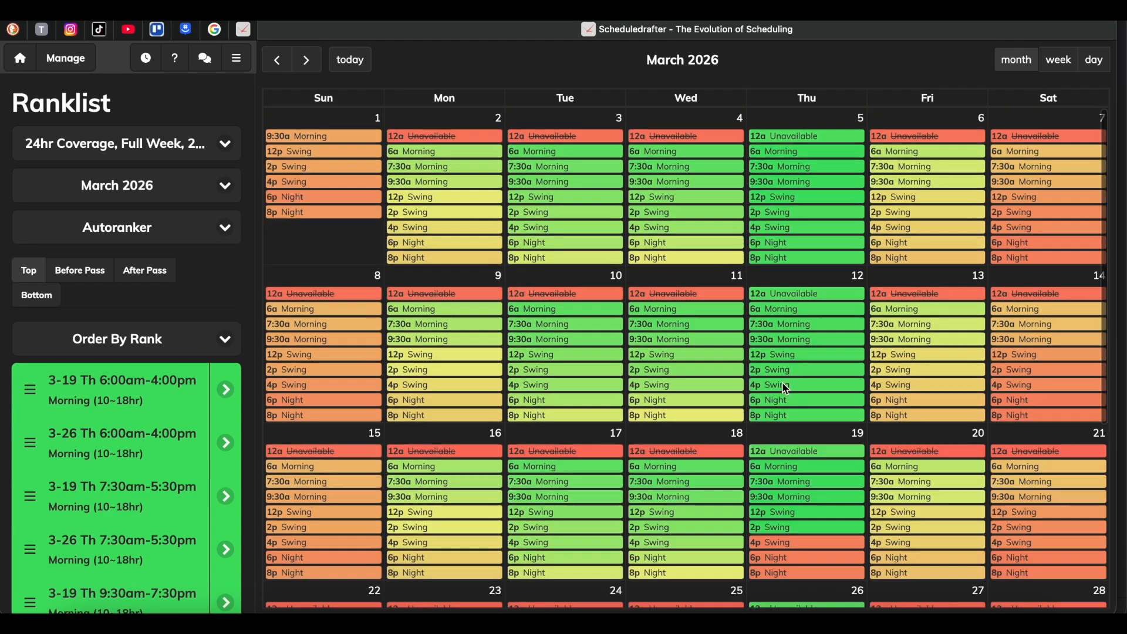
Rank March 19's 4:00pm Swing shift and March 26's 2:00pm and 4:00pm Swing shifts in the top group.
{"action": "left_click", "coordinate": [780, 543]}
{"action": "scroll", "coordinate": [780, 542], "scroll_direction": "down", "scroll_amount": 4}
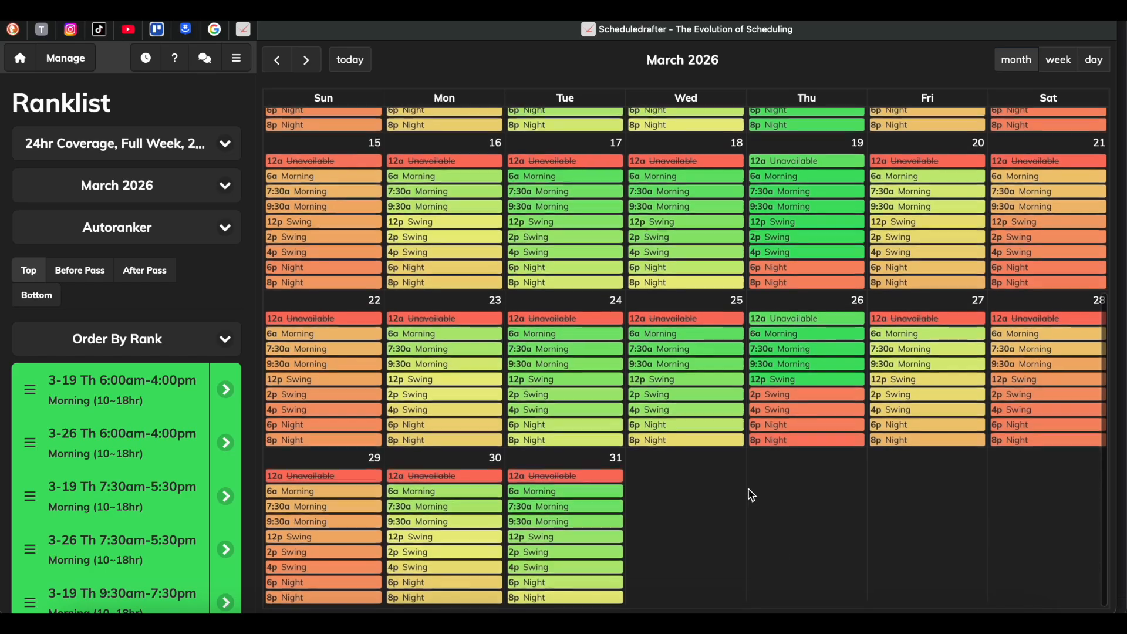
{"action": "left_click", "coordinate": [793, 399]}
{"action": "scroll", "coordinate": [792, 402], "scroll_direction": "up", "scroll_amount": 3}
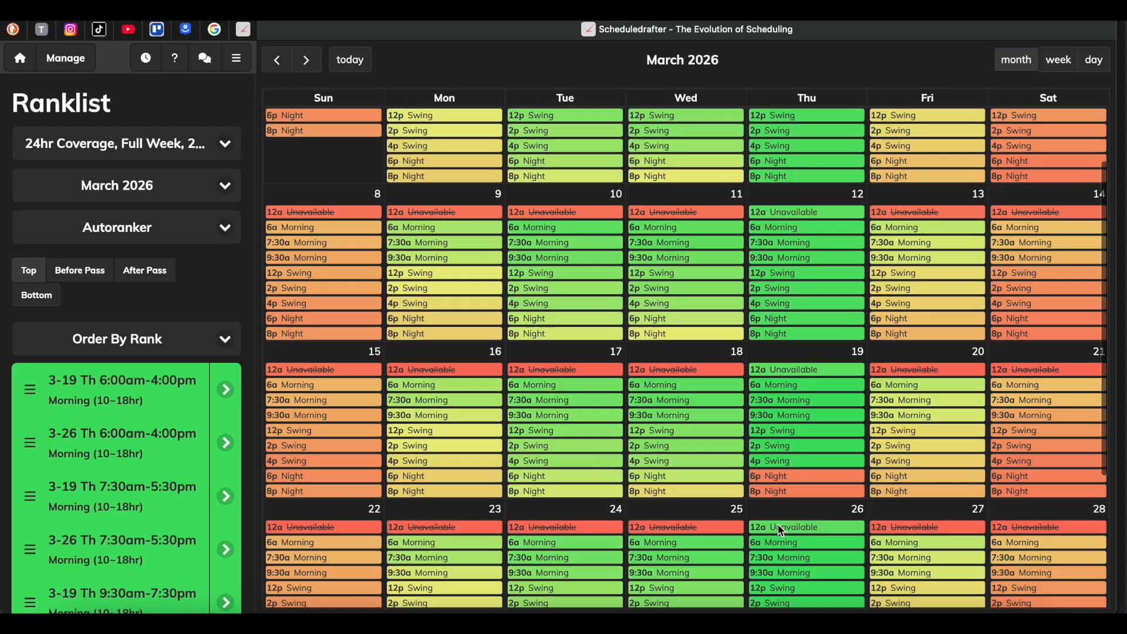
{"action": "scroll", "coordinate": [781, 531], "scroll_direction": "down", "scroll_amount": 3}
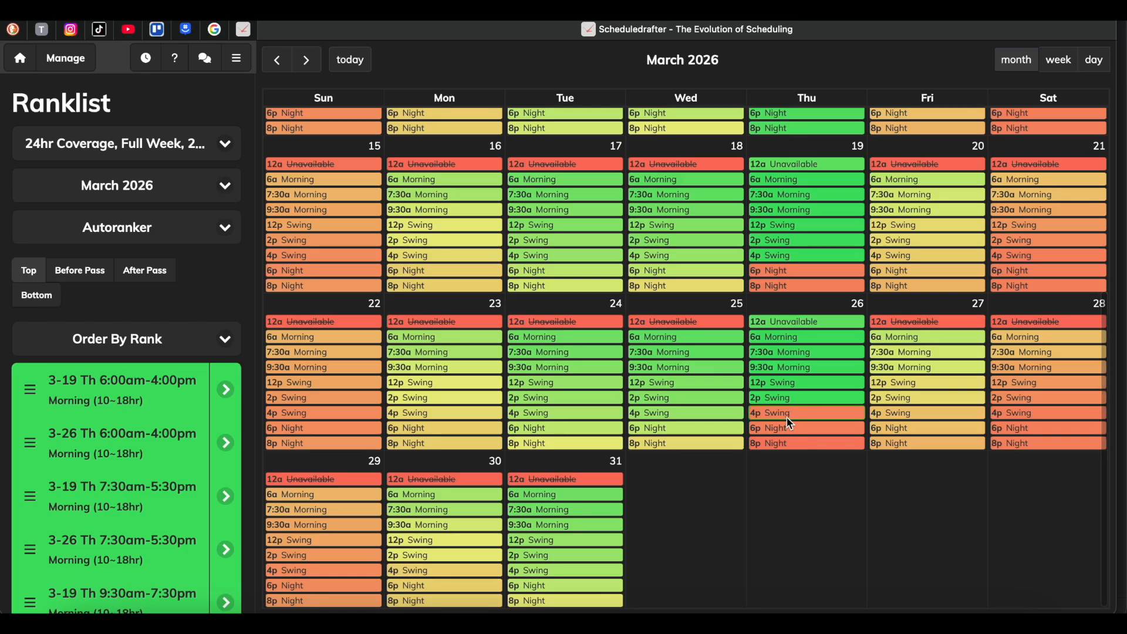
{"action": "left_click", "coordinate": [788, 417]}
{"action": "scroll", "coordinate": [788, 423], "scroll_direction": "down", "scroll_amount": 3}
Rank the 6:00pm and 8:00pm Night shifts of March 19 and 26 in the top group and check the resulting list order.
{"action": "left_click", "coordinate": [785, 270]}
{"action": "scroll", "coordinate": [787, 405], "scroll_direction": "down", "scroll_amount": 3}
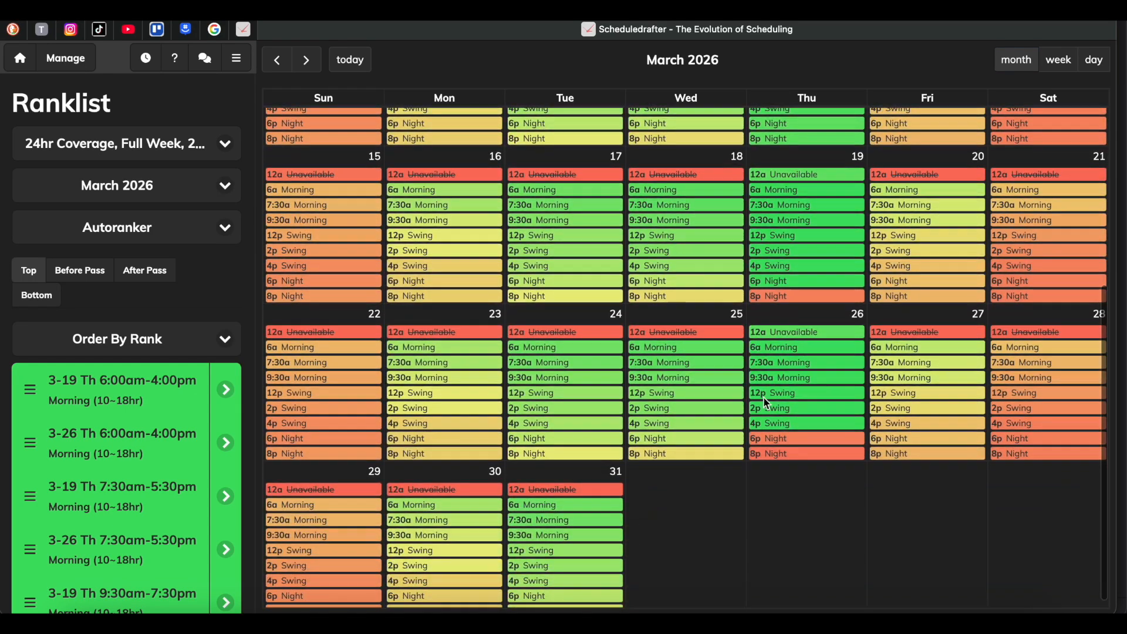
{"action": "left_click", "coordinate": [799, 297]}
{"action": "scroll", "coordinate": [819, 406], "scroll_direction": "down", "scroll_amount": 3}
{"action": "left_click", "coordinate": [791, 425]}
{"action": "scroll", "coordinate": [799, 433], "scroll_direction": "down", "scroll_amount": 5}
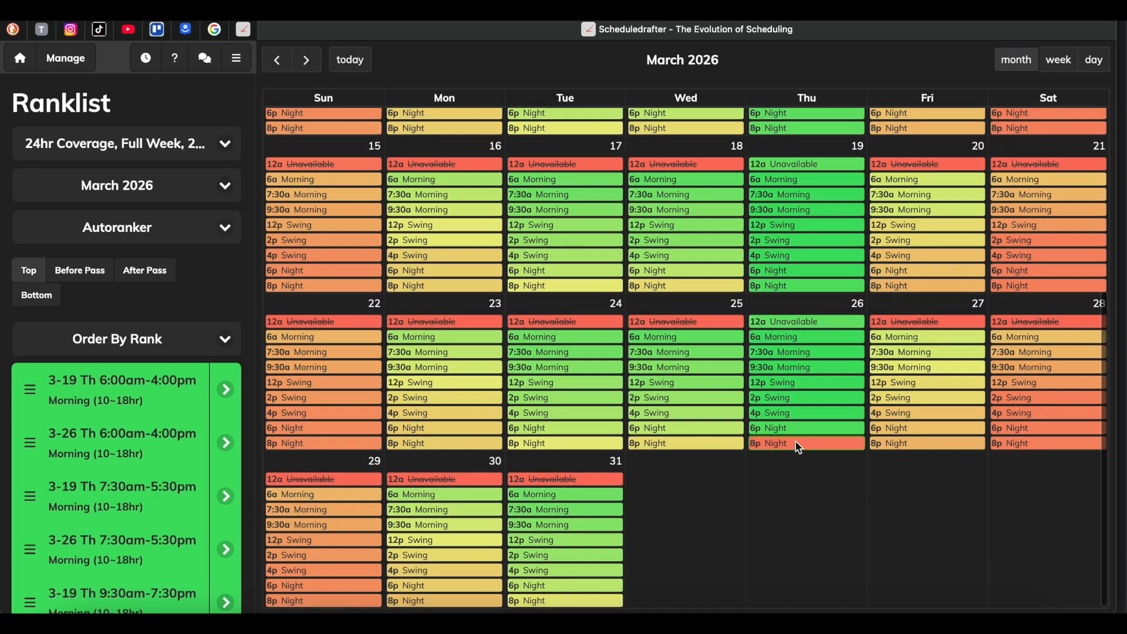
{"action": "left_click", "coordinate": [799, 443]}
{"action": "scroll", "coordinate": [76, 401], "scroll_direction": "down", "scroll_amount": 4}
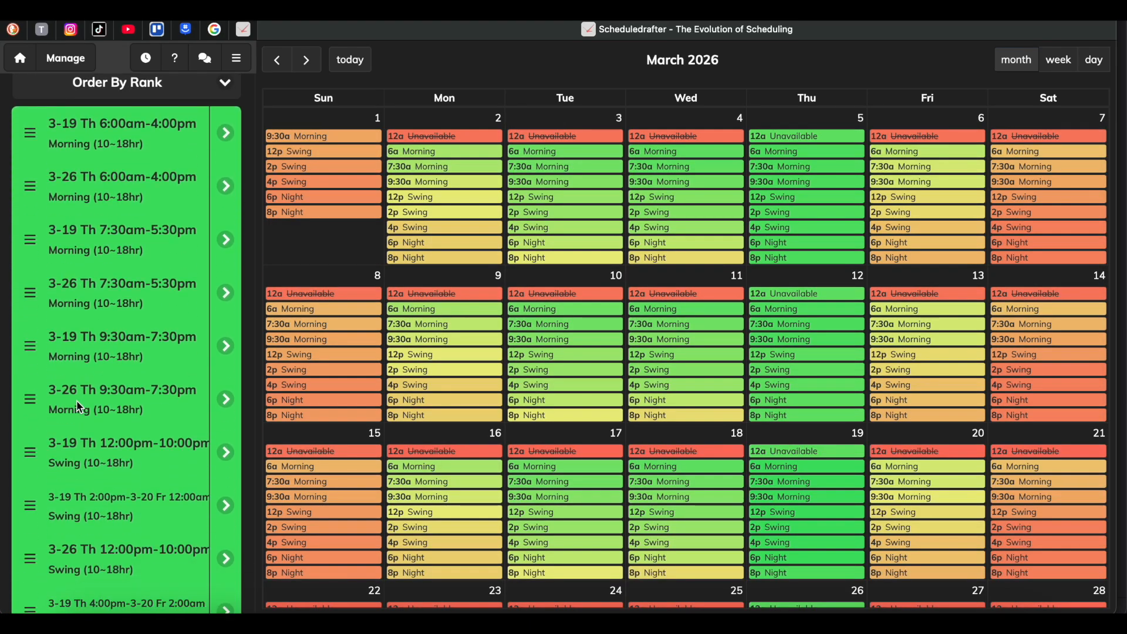
Rank the all-day Unavailable entries of March 5 and March 12 after PASS in the Ranklist.
{"action": "scroll", "coordinate": [78, 405], "scroll_direction": "down", "scroll_amount": 8}
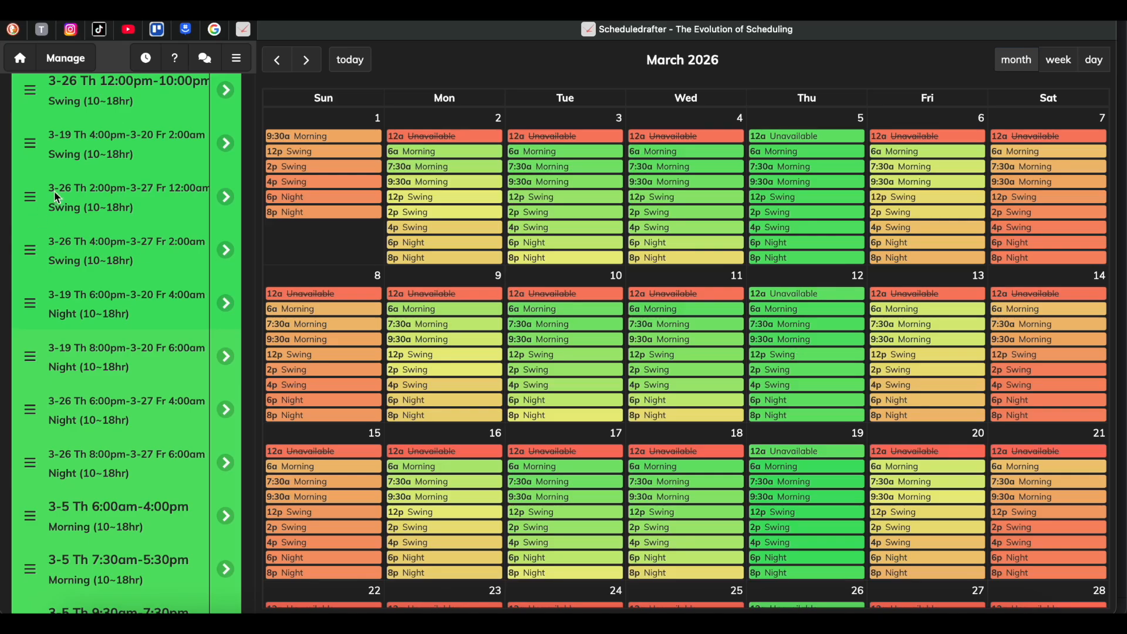
{"action": "scroll", "coordinate": [123, 218], "scroll_direction": "up", "scroll_amount": 5}
{"action": "scroll", "coordinate": [123, 216], "scroll_direction": "up", "scroll_amount": 8}
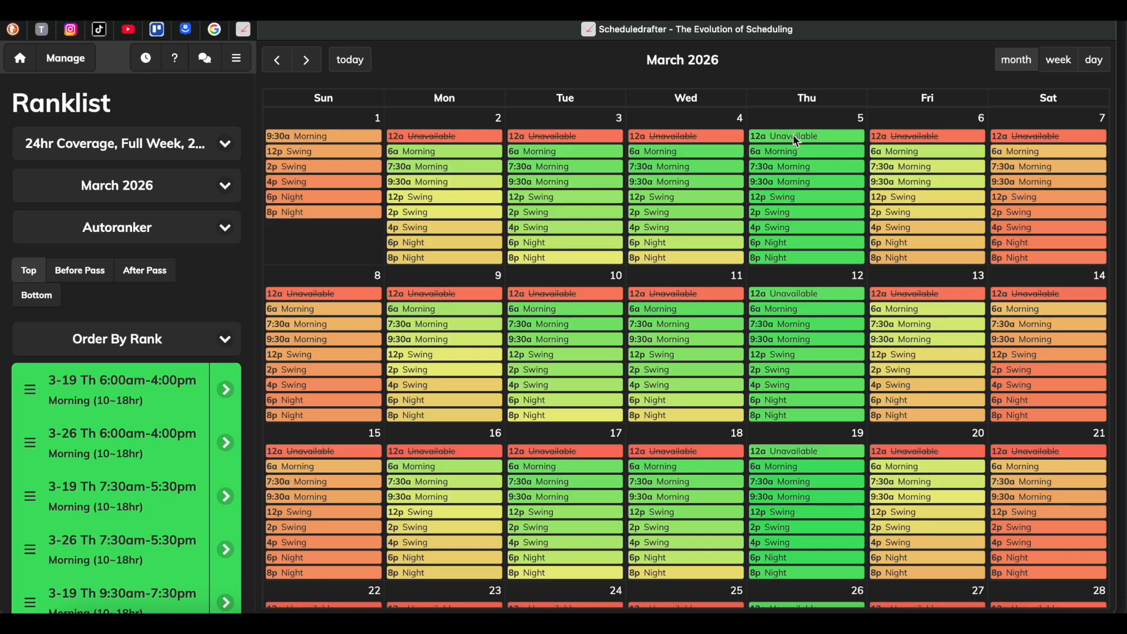
{"action": "left_click", "coordinate": [153, 273]}
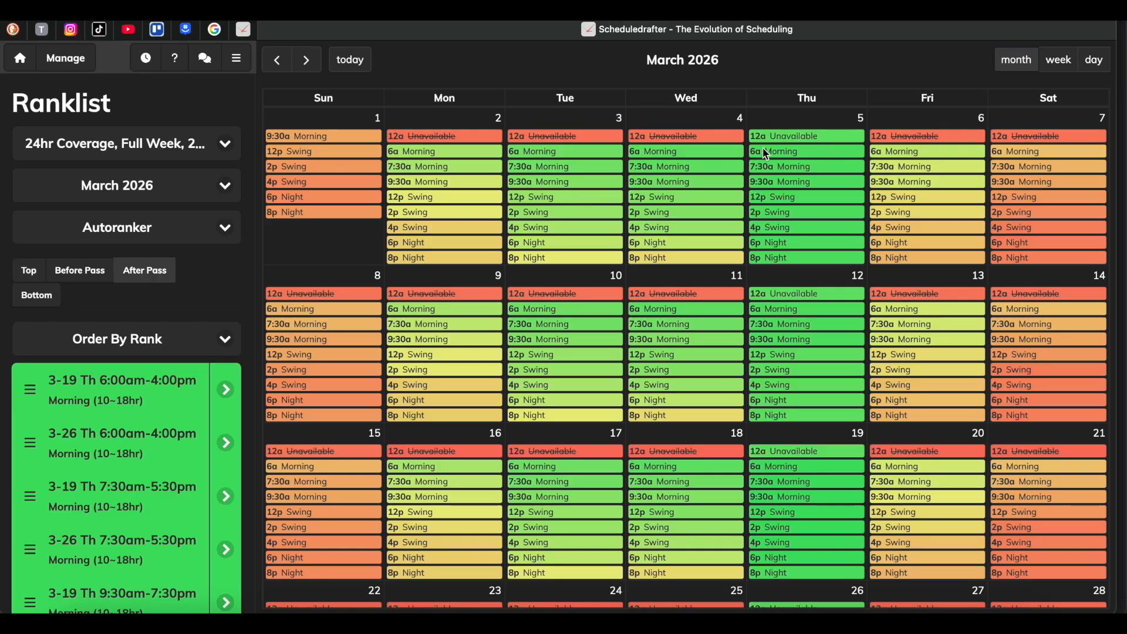
{"action": "left_click", "coordinate": [809, 133]}
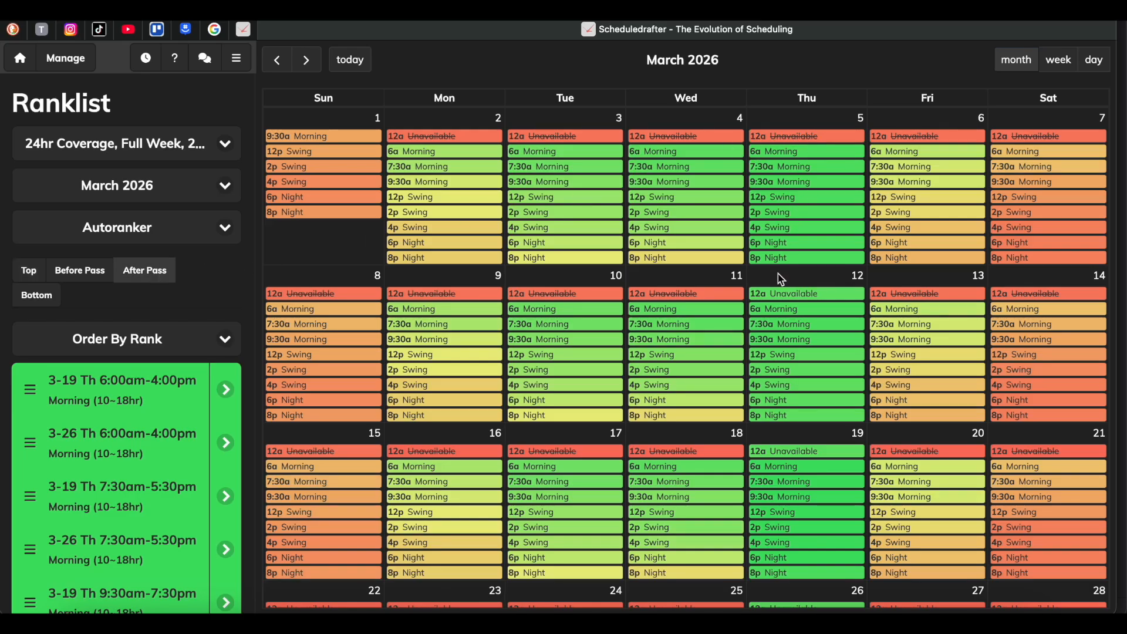
{"action": "left_click", "coordinate": [792, 294]}
Rank the all-day Unavailable entries of March 19 and March 26 after PASS and check the calendar.
{"action": "scroll", "coordinate": [775, 298], "scroll_direction": "down", "scroll_amount": 3}
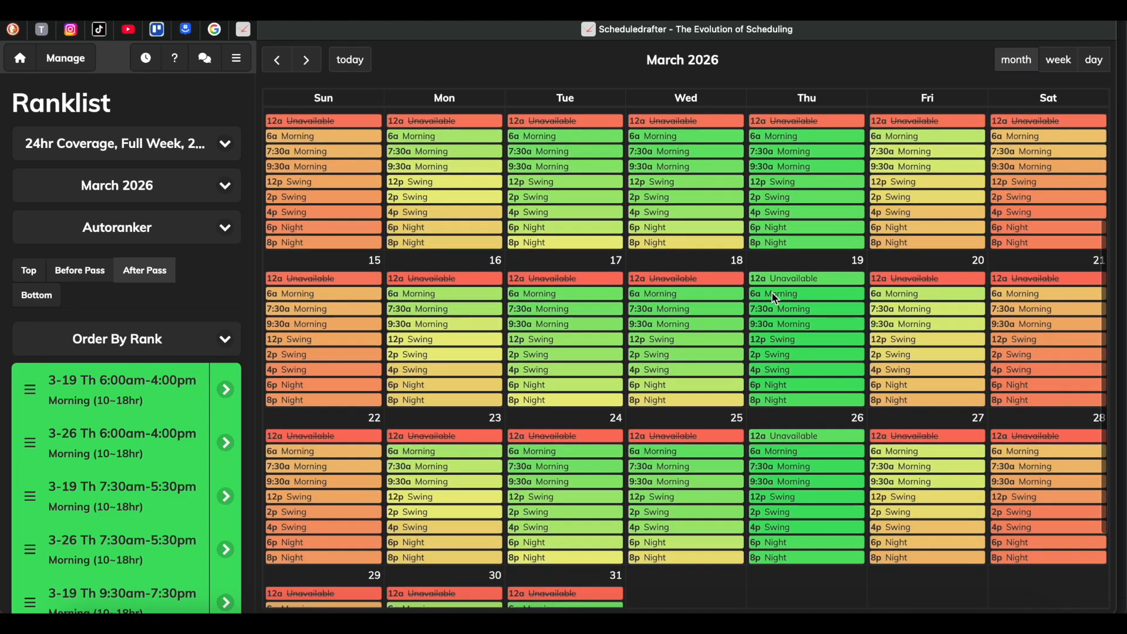
{"action": "left_click", "coordinate": [794, 280]}
{"action": "scroll", "coordinate": [796, 284], "scroll_direction": "down", "scroll_amount": 3}
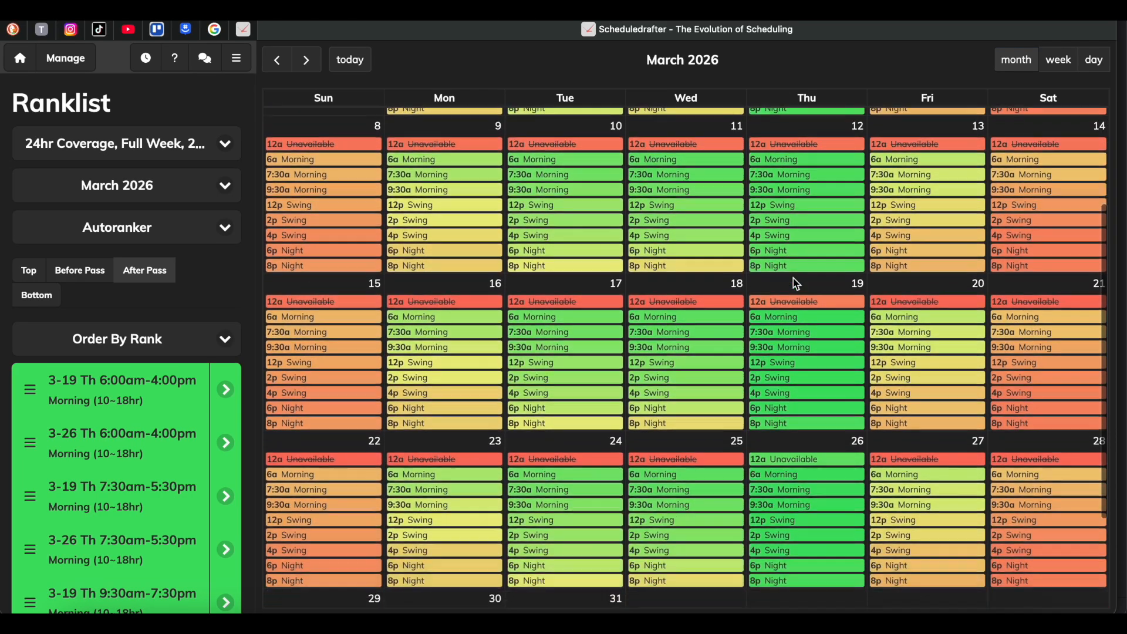
{"action": "scroll", "coordinate": [796, 284], "scroll_direction": "down", "scroll_amount": 1}
{"action": "left_click", "coordinate": [800, 404]}
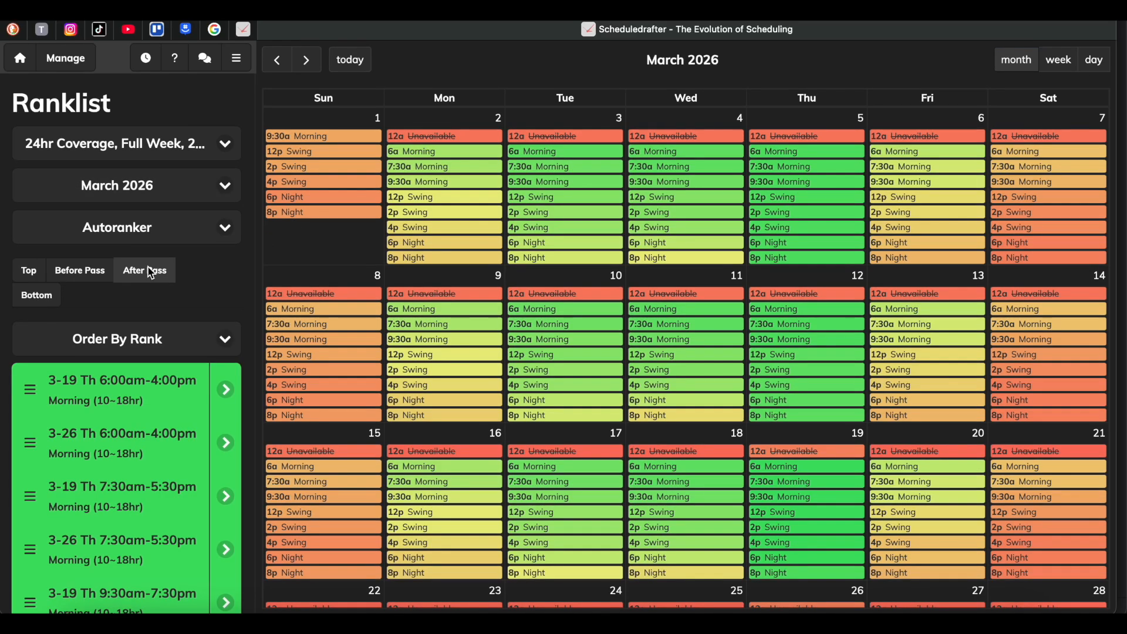
{"action": "scroll", "coordinate": [151, 272], "scroll_direction": "down", "scroll_amount": 2}
{"action": "scroll", "coordinate": [150, 272], "scroll_direction": "up", "scroll_amount": 2}
Open March 2026 in the Scheduler and run the Autoscheduler on it.
{"action": "left_click", "coordinate": [69, 65]}
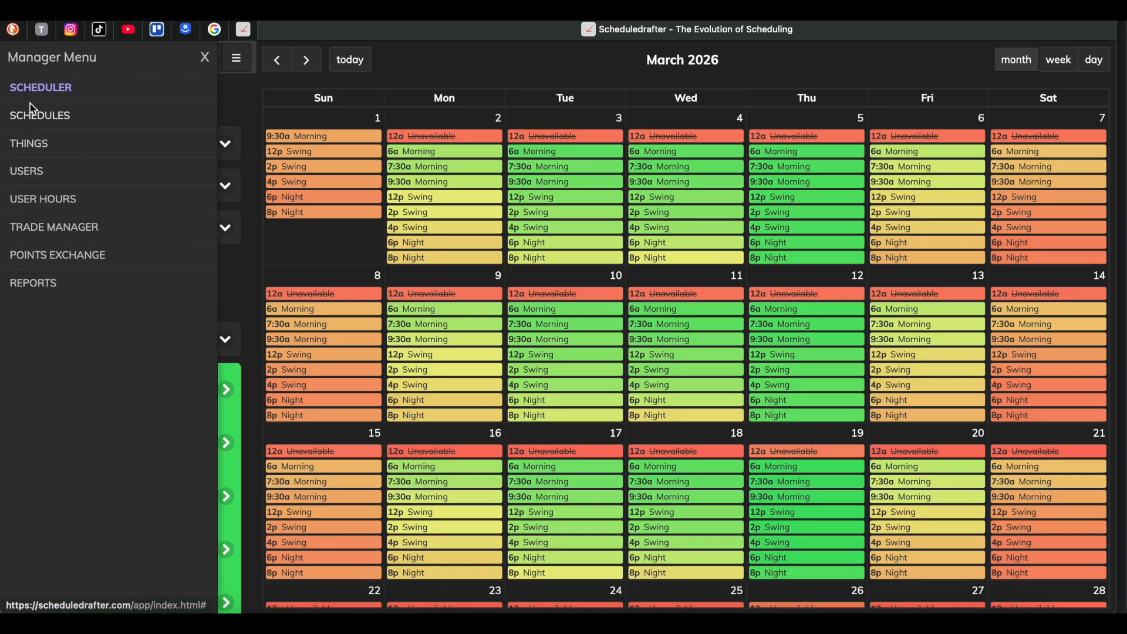
{"action": "left_click", "coordinate": [52, 91]}
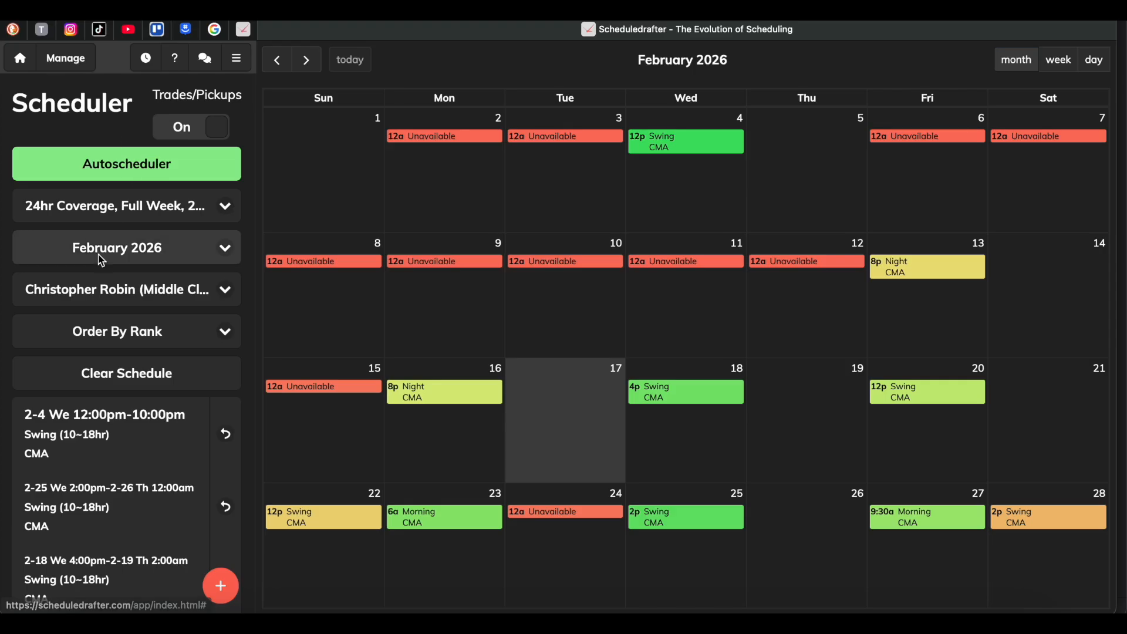
{"action": "left_click", "coordinate": [134, 258]}
{"action": "left_click", "coordinate": [135, 263]}
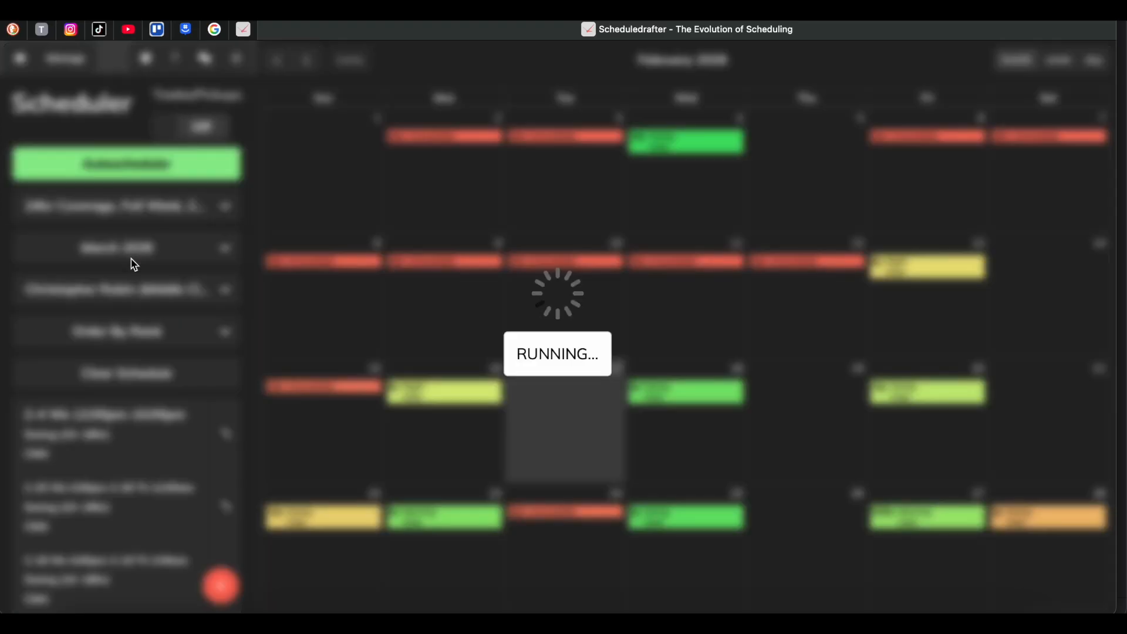
{"action": "scroll", "coordinate": [822, 367], "scroll_direction": "down", "scroll_amount": 5}
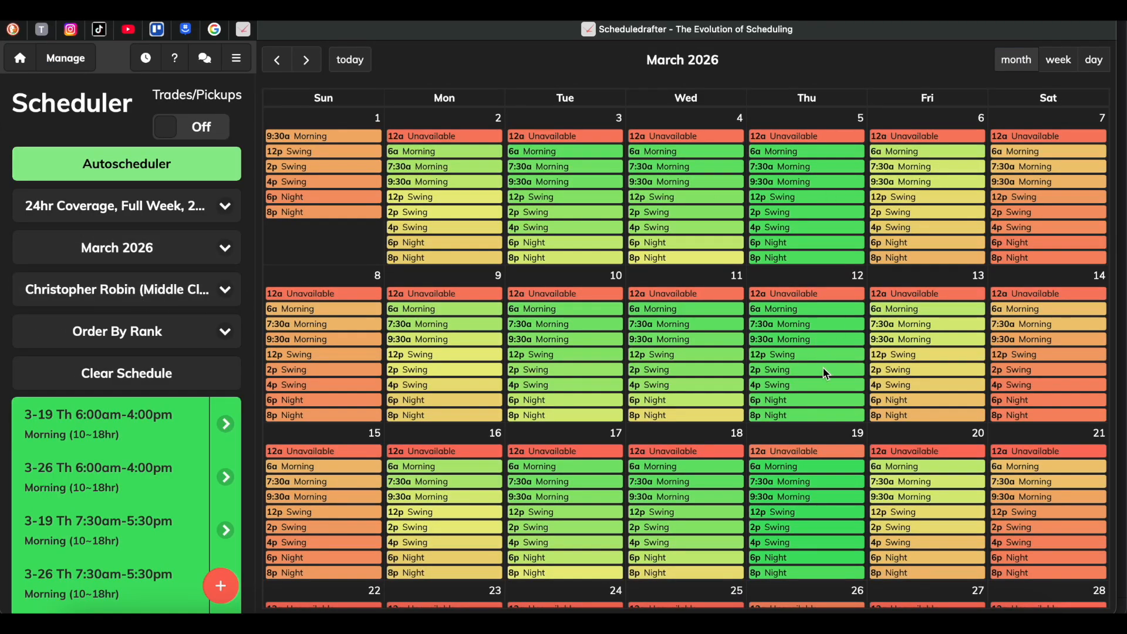
{"action": "scroll", "coordinate": [823, 367], "scroll_direction": "up", "scroll_amount": 5}
{"action": "scroll", "coordinate": [827, 373], "scroll_direction": "down", "scroll_amount": 1}
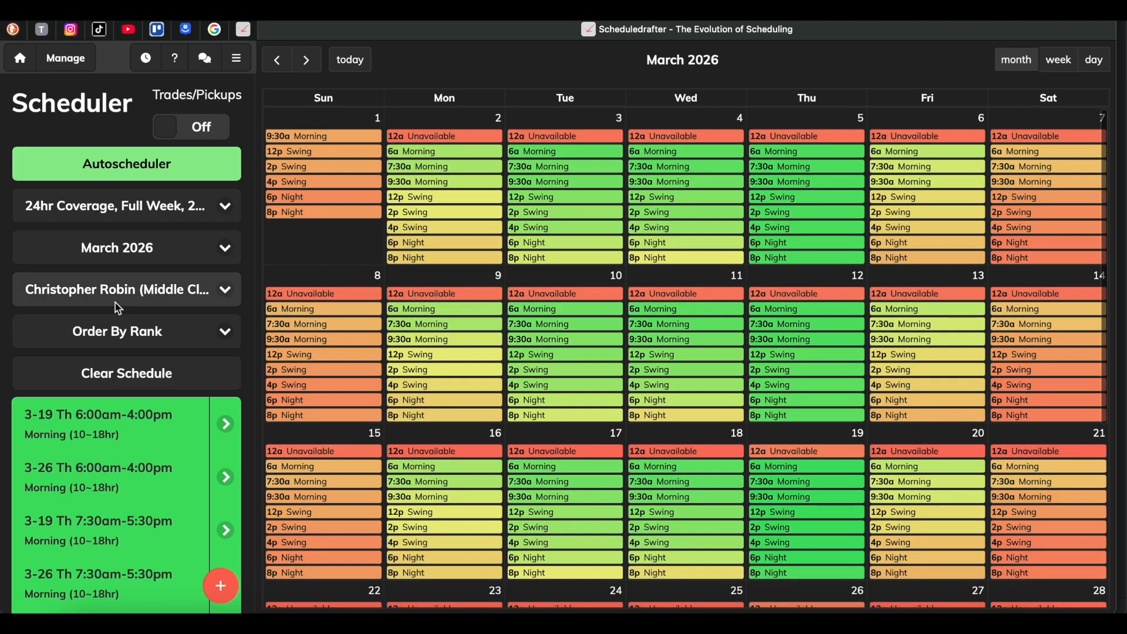
{"action": "left_click", "coordinate": [124, 171]}
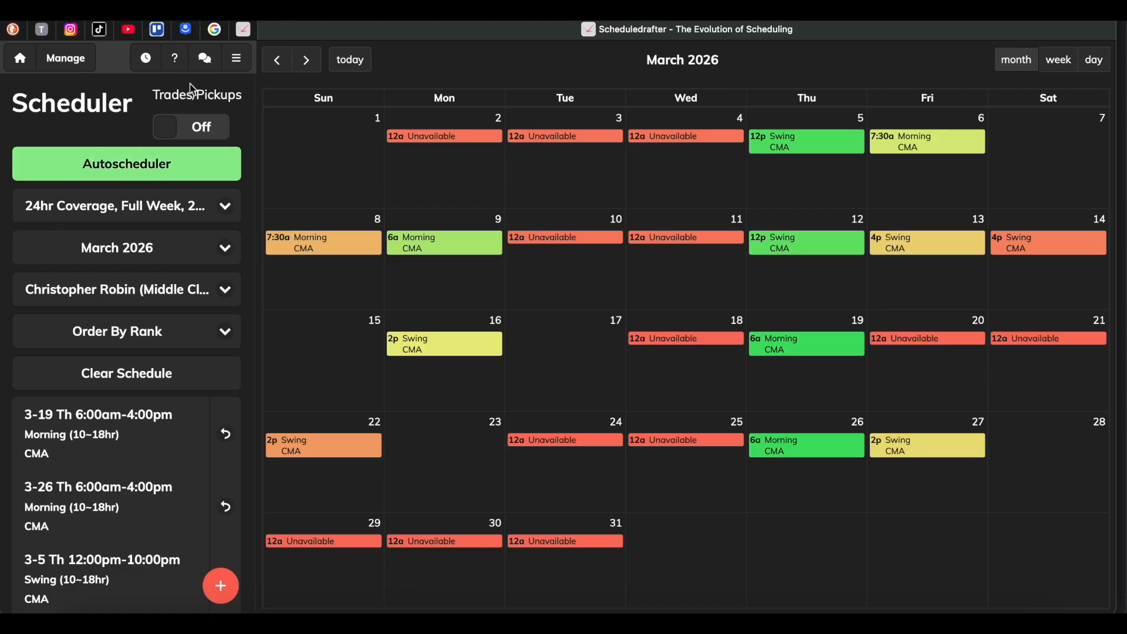
Open the Ranklist and view the assigned shifts for March 2026 and April 2026.
{"action": "left_click", "coordinate": [237, 58]}
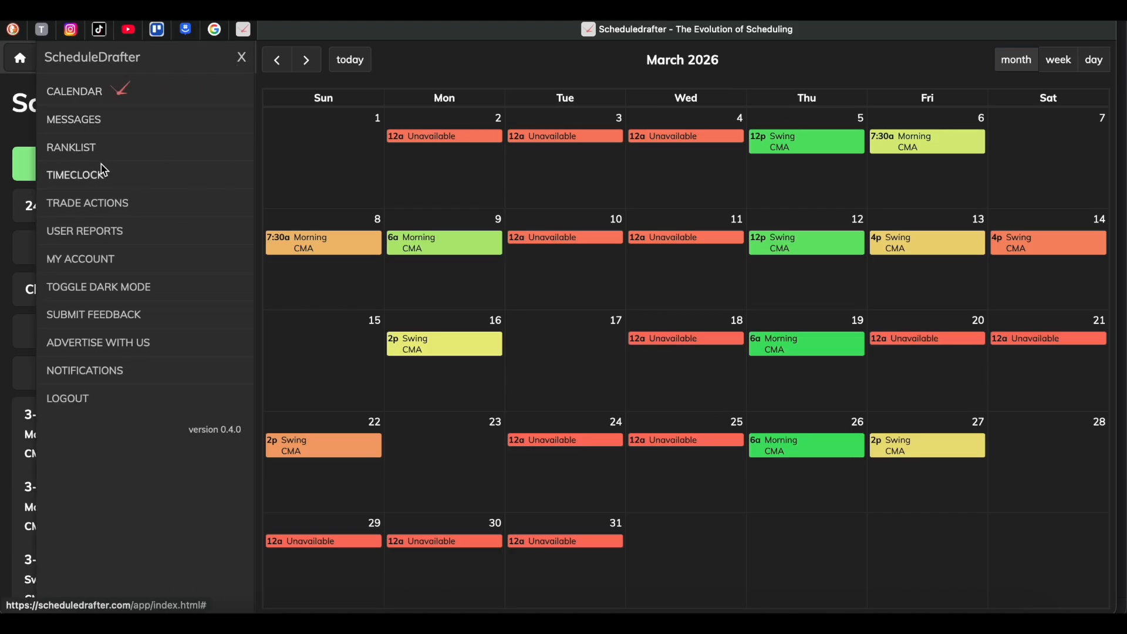
{"action": "left_click", "coordinate": [83, 146]}
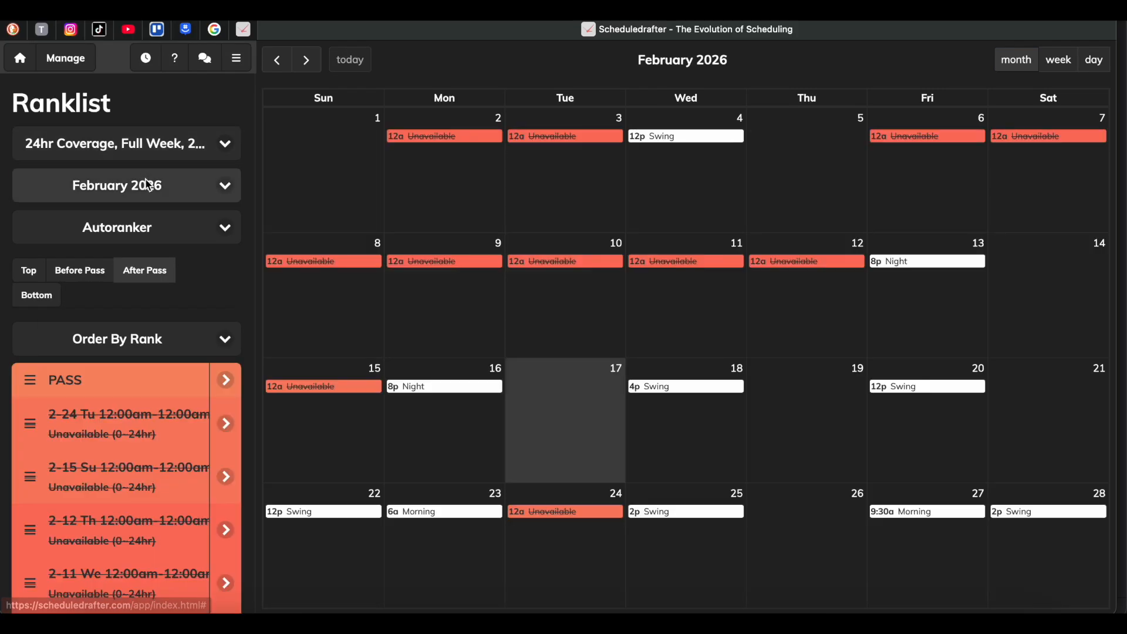
{"action": "left_click", "coordinate": [147, 188]}
{"action": "left_click", "coordinate": [147, 196]}
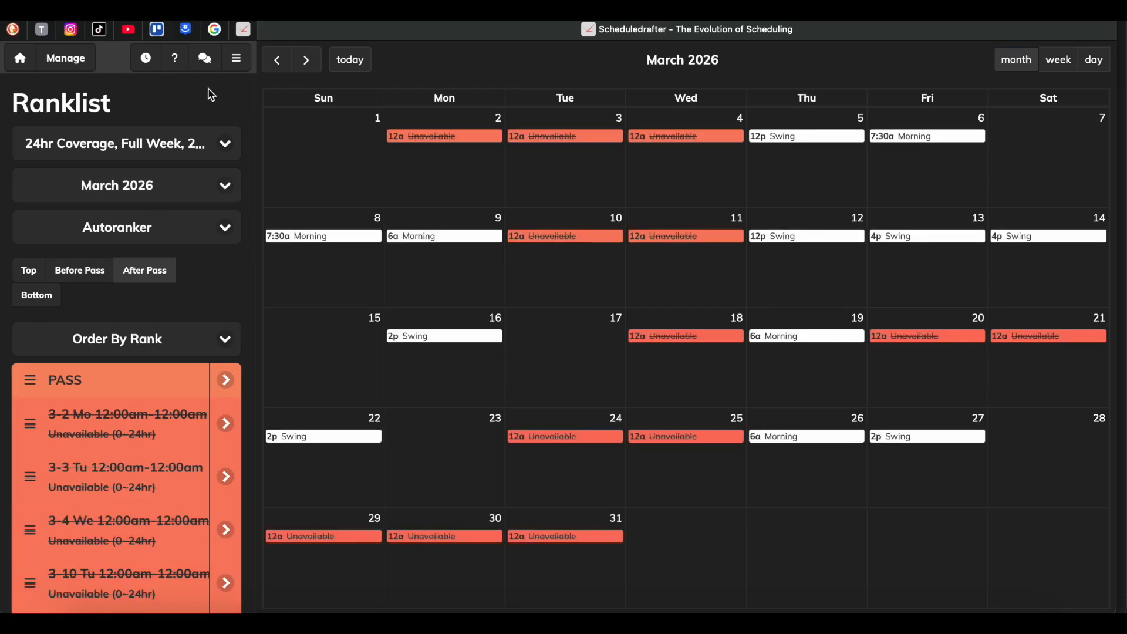
{"action": "left_click", "coordinate": [132, 185]}
{"action": "left_click", "coordinate": [133, 199]}
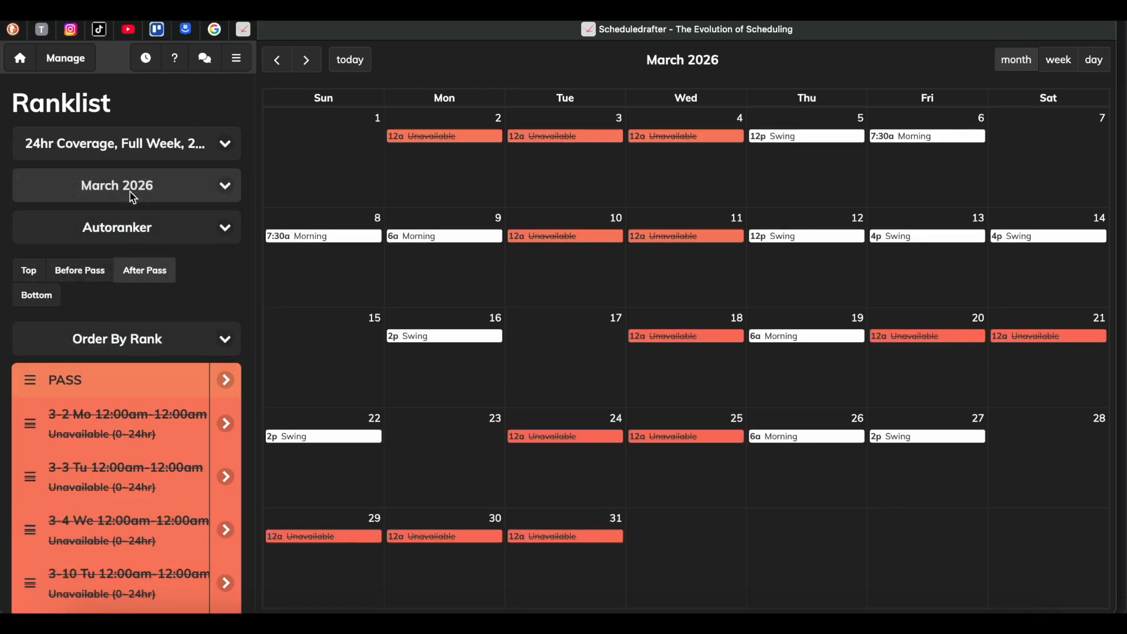
Switch the Scheduler to April 2026 and clear that month's schedule.
{"action": "left_click", "coordinate": [72, 59]}
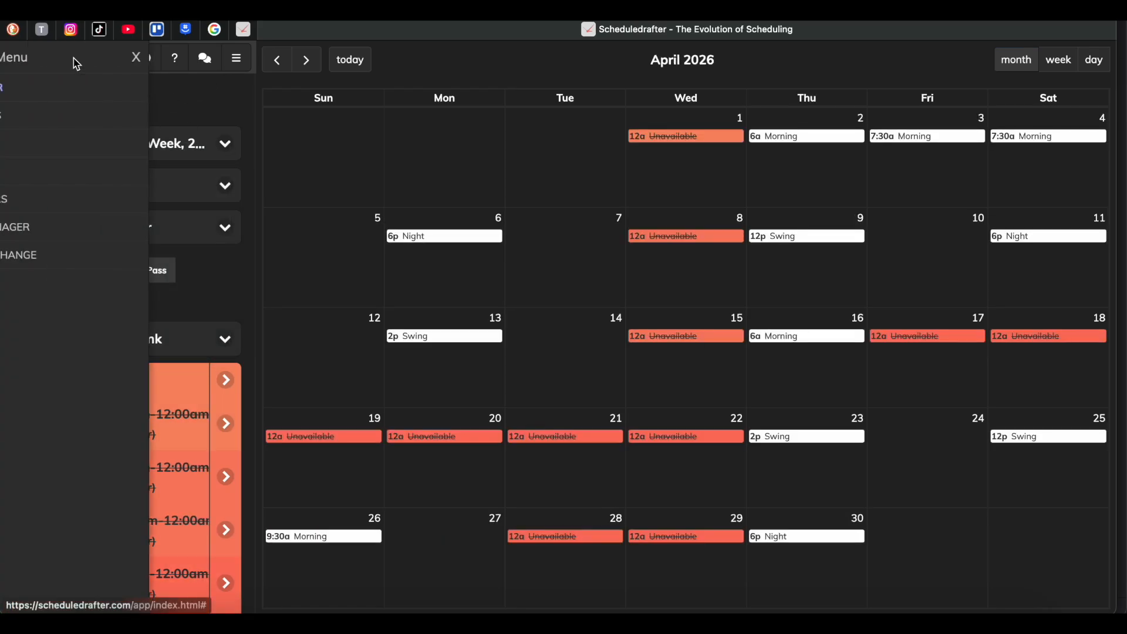
{"action": "left_click", "coordinate": [61, 99]}
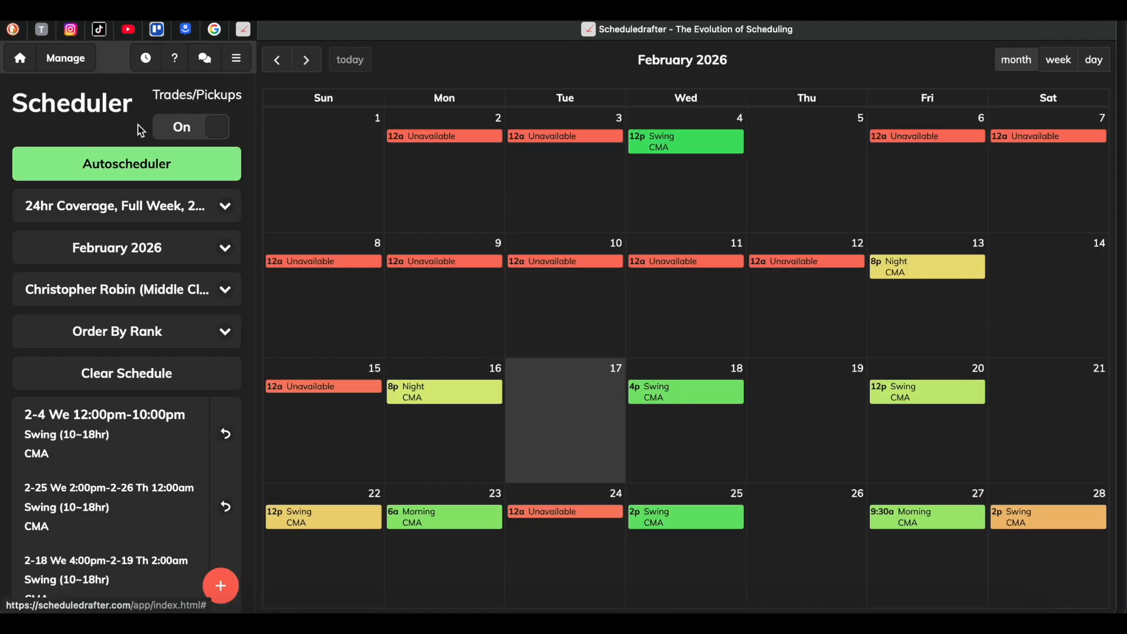
{"action": "left_click", "coordinate": [127, 243]}
{"action": "left_click", "coordinate": [118, 280]}
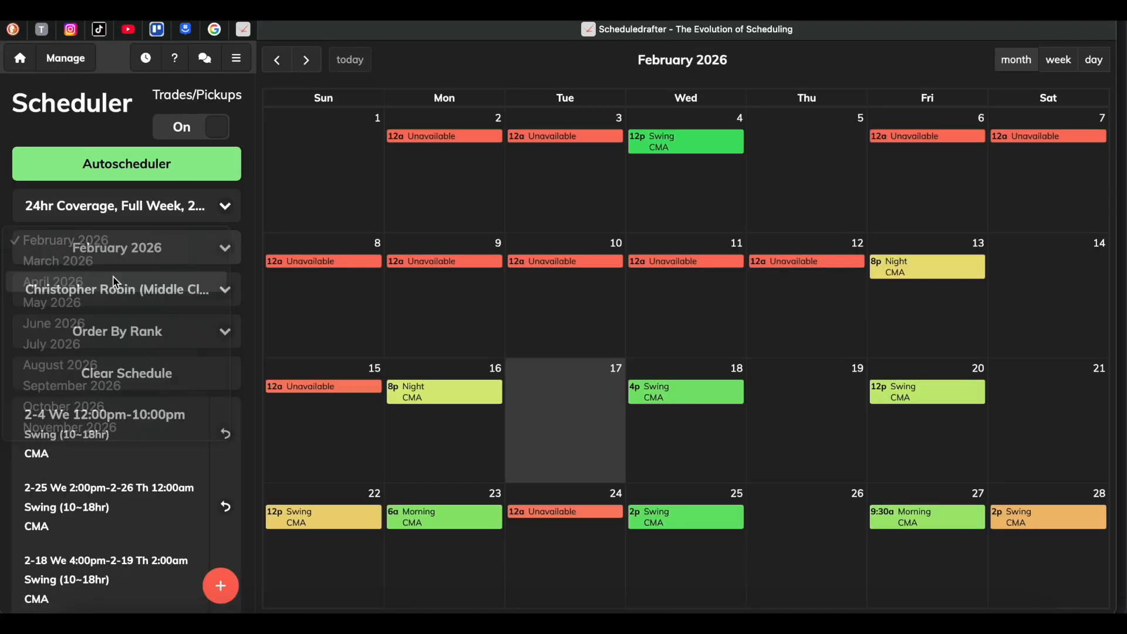
{"action": "left_click", "coordinate": [125, 381]}
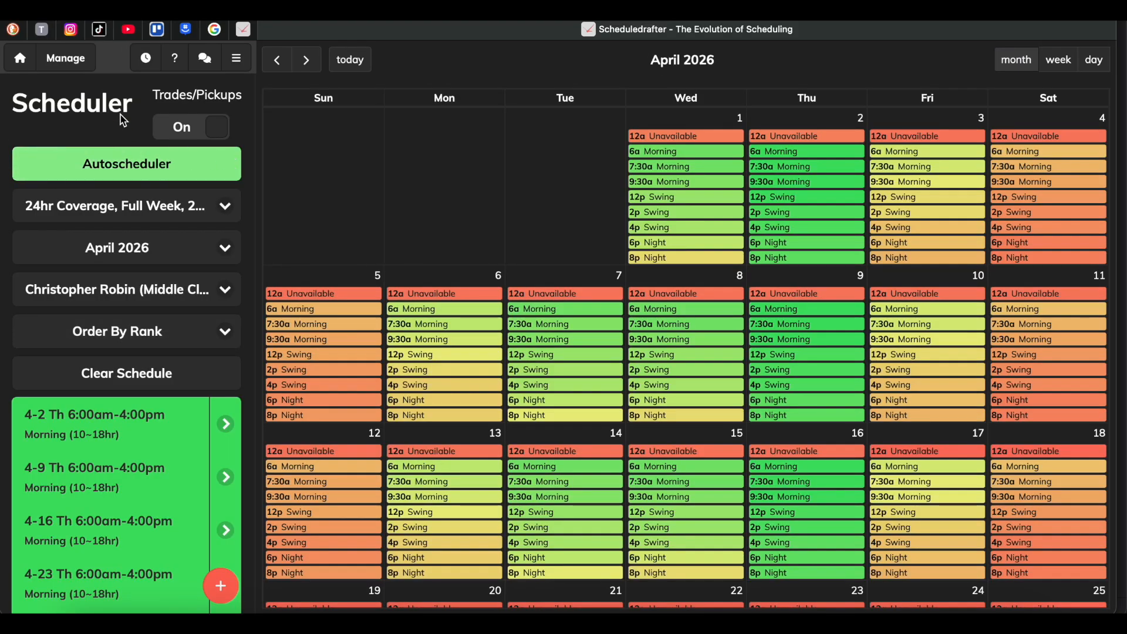
Return to the Ranklist and compare March 2026's assigned shifts with April 2026's ranked shifts.
{"action": "left_click", "coordinate": [237, 57]}
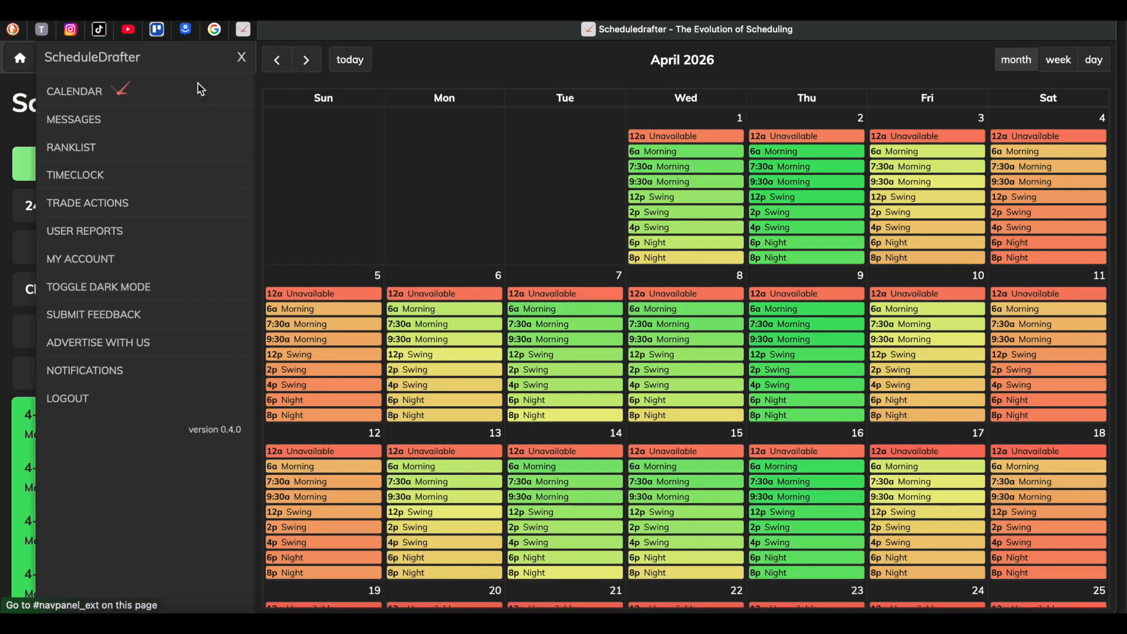
{"action": "left_click", "coordinate": [111, 152]}
{"action": "left_click", "coordinate": [126, 185]}
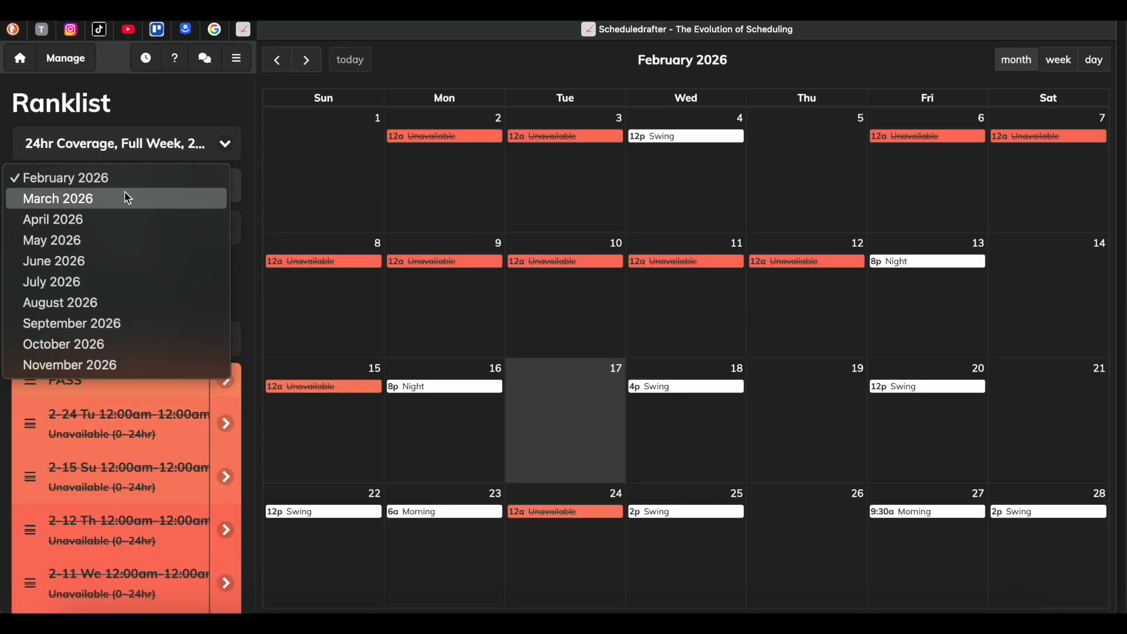
{"action": "left_click", "coordinate": [128, 198]}
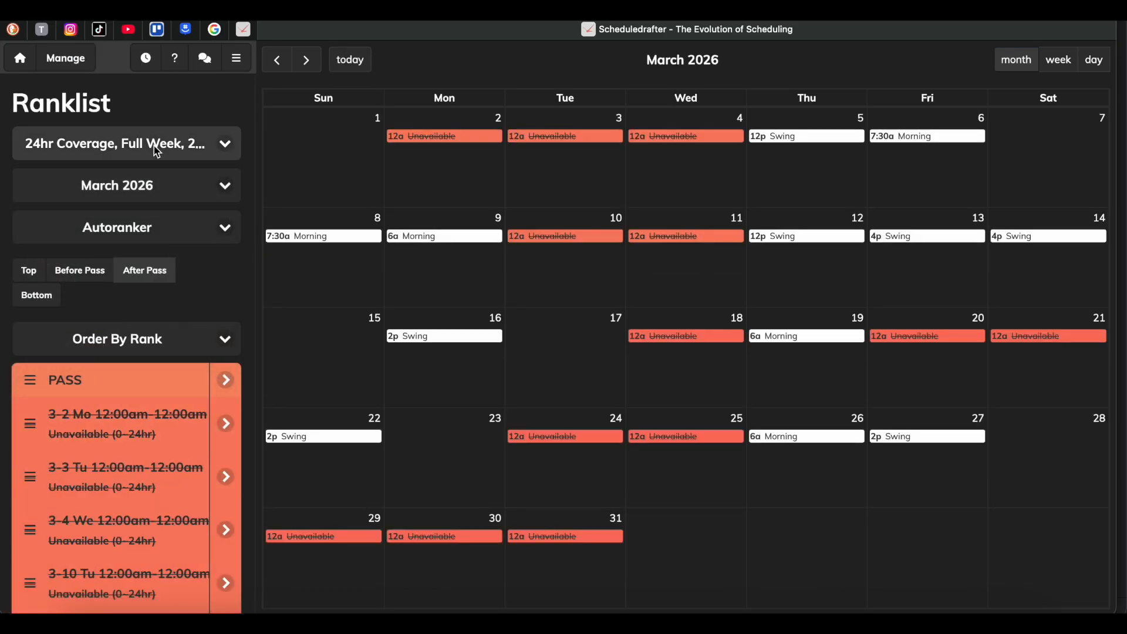
{"action": "left_click", "coordinate": [126, 183]}
{"action": "left_click", "coordinate": [117, 201]}
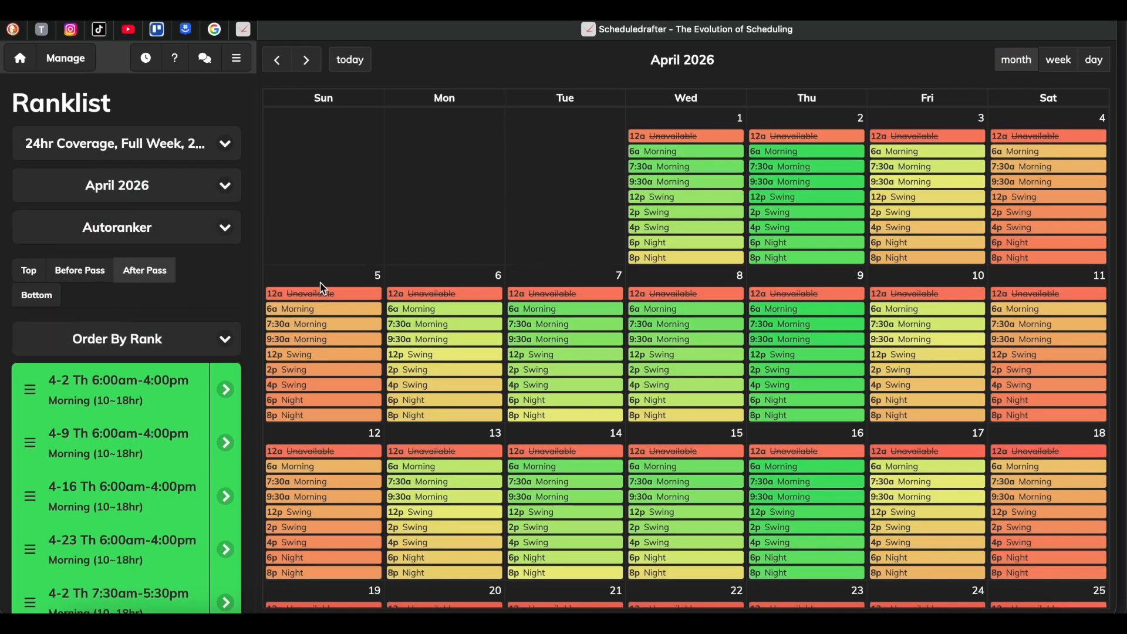
{"action": "scroll", "coordinate": [817, 363], "scroll_direction": "down", "scroll_amount": 5}
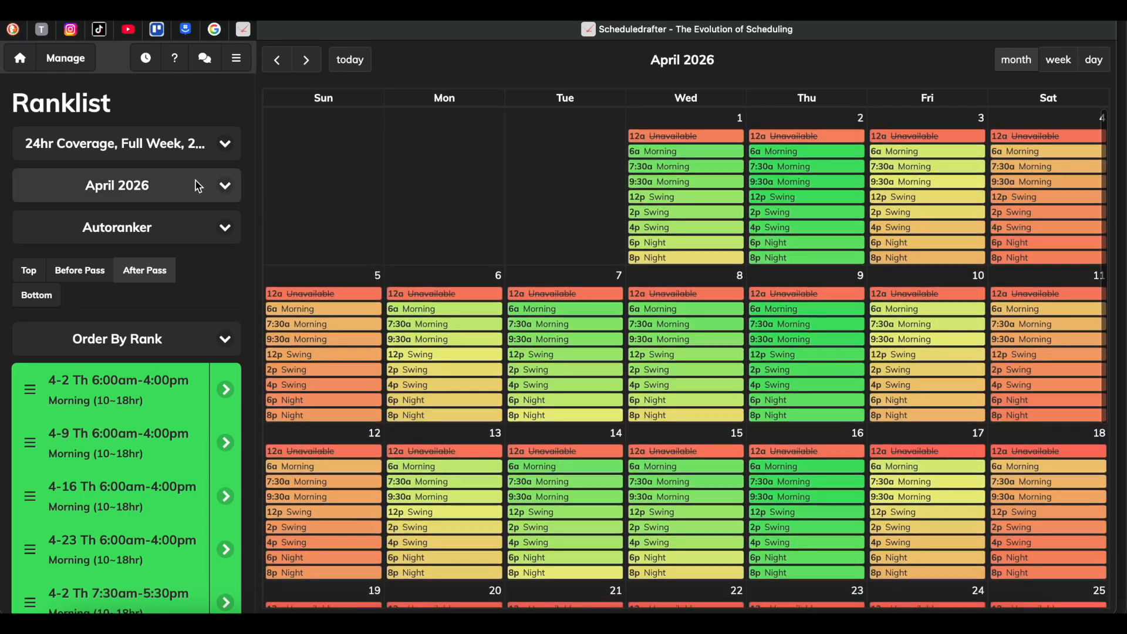
Switch the Ranklist between March and April 2026 and examine the May 2026 shift rankings.
{"action": "left_click", "coordinate": [159, 186]}
{"action": "left_click", "coordinate": [126, 157]}
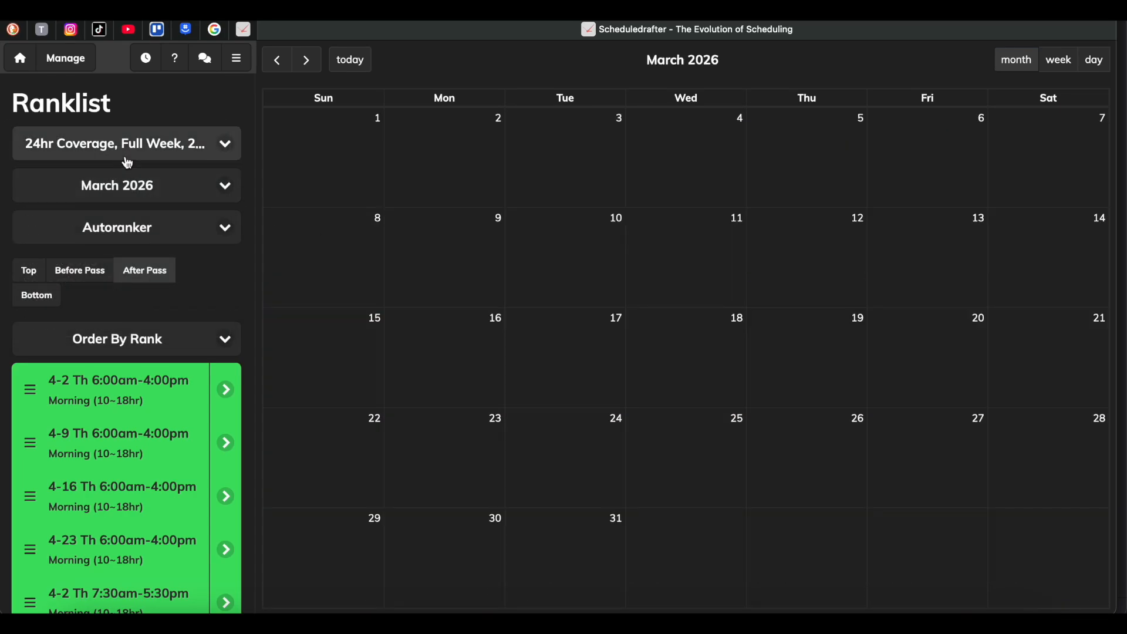
{"action": "left_click", "coordinate": [160, 186]}
{"action": "left_click", "coordinate": [159, 200]}
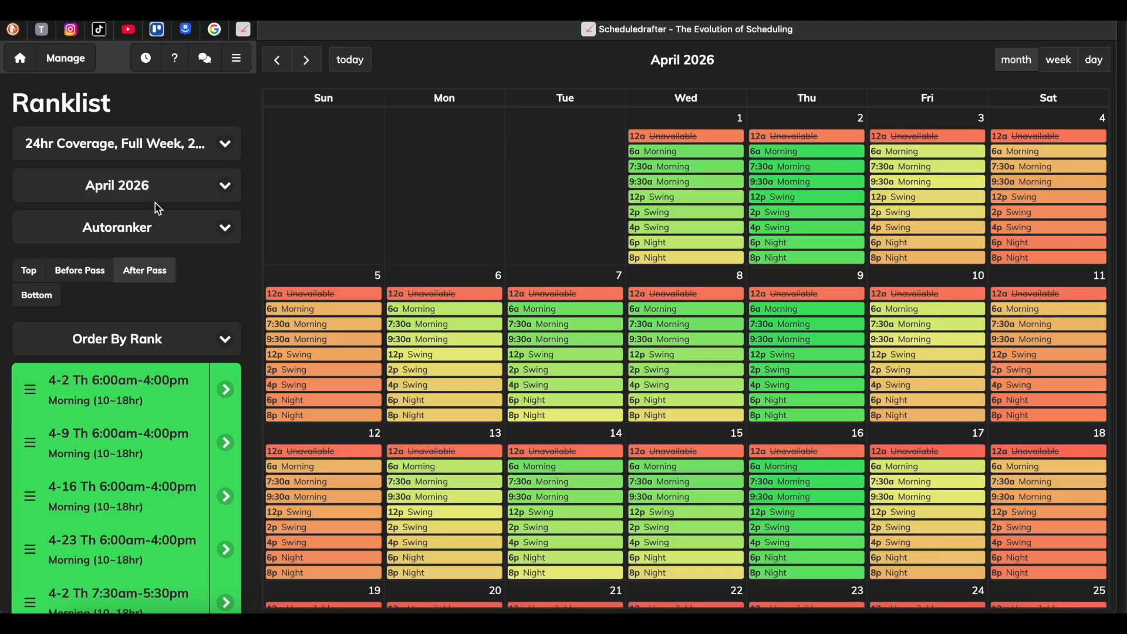
{"action": "left_click", "coordinate": [163, 190]}
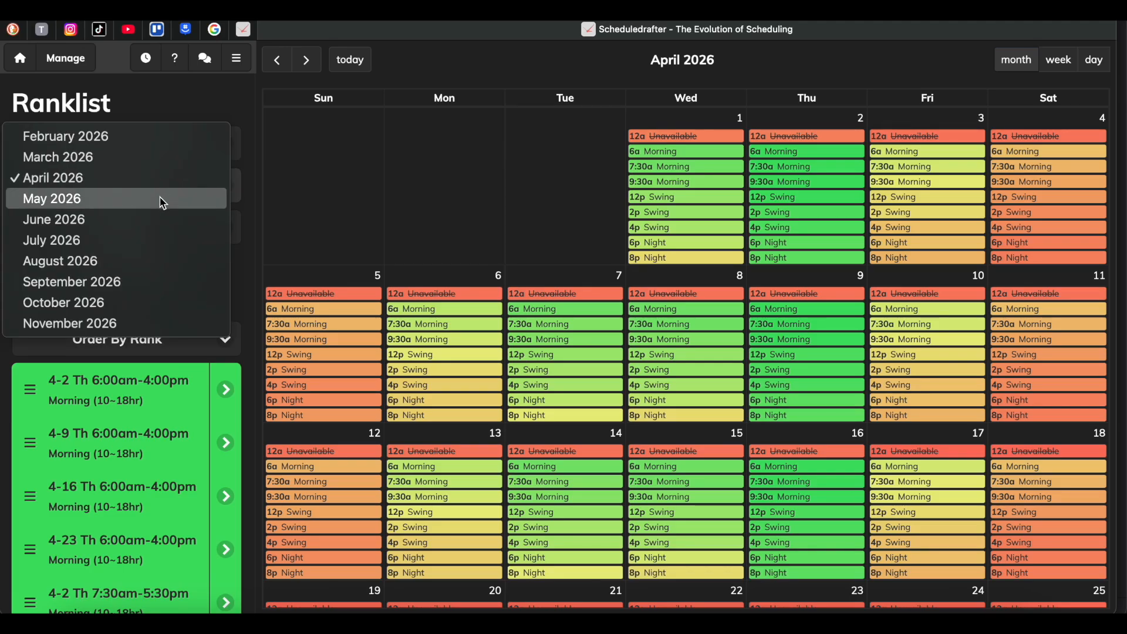
{"action": "left_click", "coordinate": [161, 199]}
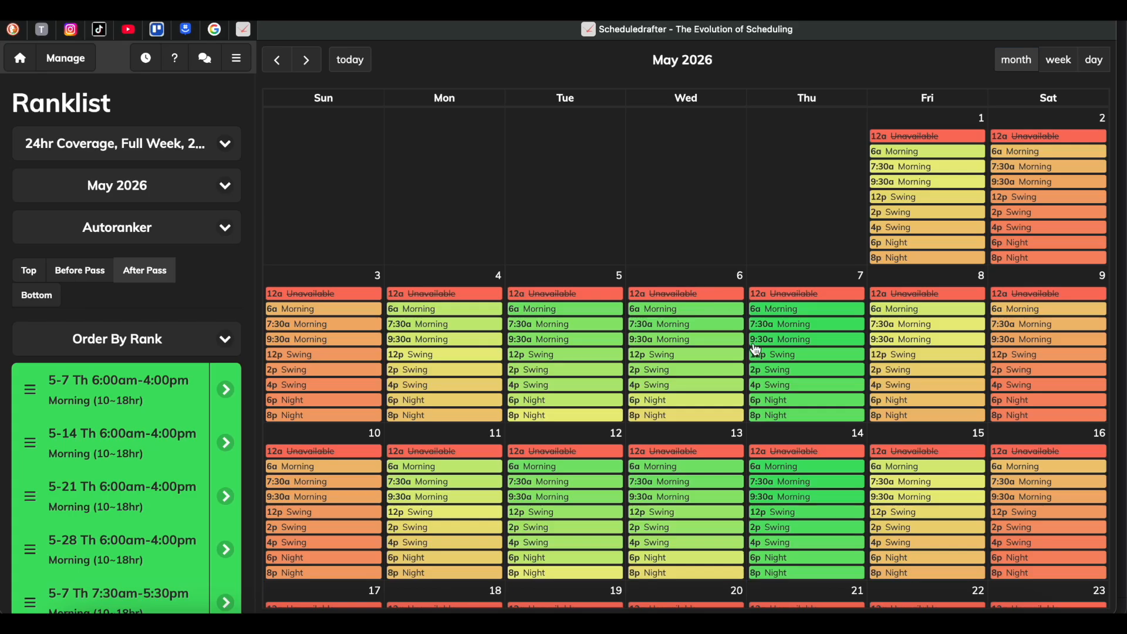
{"action": "scroll", "coordinate": [755, 350], "scroll_direction": "down", "scroll_amount": 7}
{"action": "scroll", "coordinate": [756, 350], "scroll_direction": "up", "scroll_amount": 7}
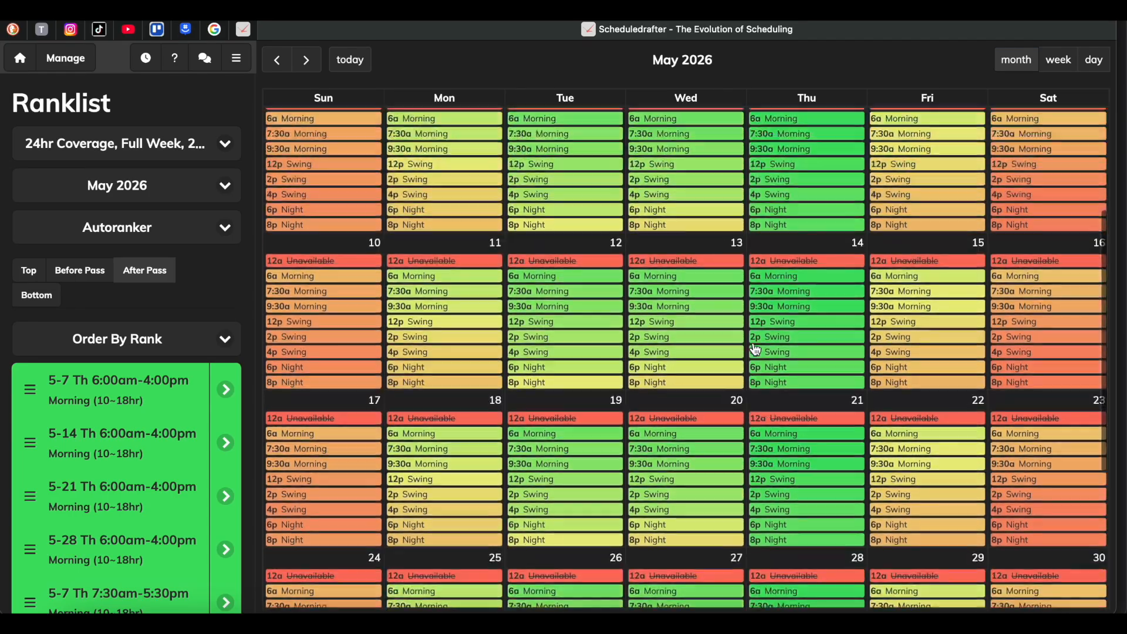
Examine the June 2026 shift rankings and return the Ranklist to April 2026.
{"action": "left_click", "coordinate": [164, 183]}
{"action": "left_click", "coordinate": [151, 203]}
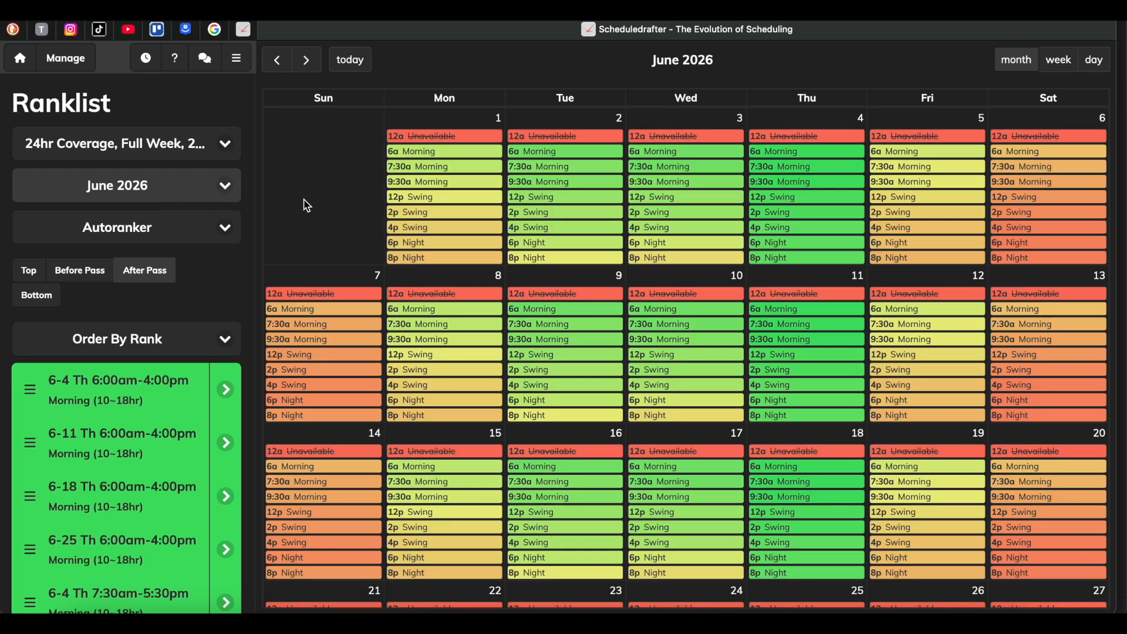
{"action": "scroll", "coordinate": [844, 210], "scroll_direction": "down", "scroll_amount": 4}
{"action": "scroll", "coordinate": [844, 210], "scroll_direction": "up", "scroll_amount": 5}
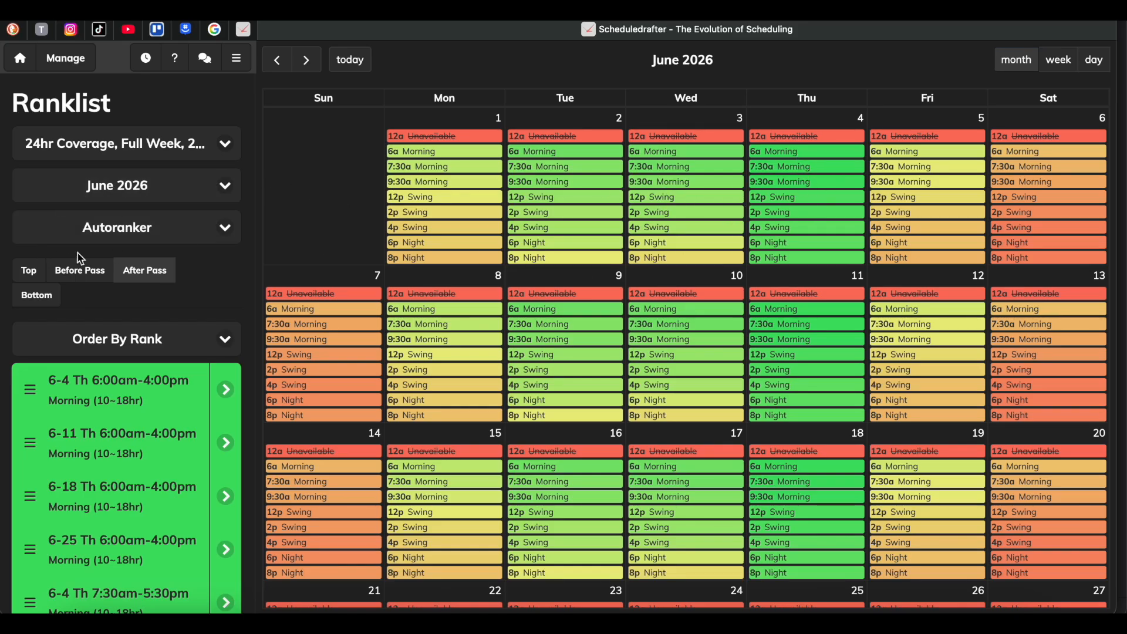
{"action": "left_click", "coordinate": [115, 188]}
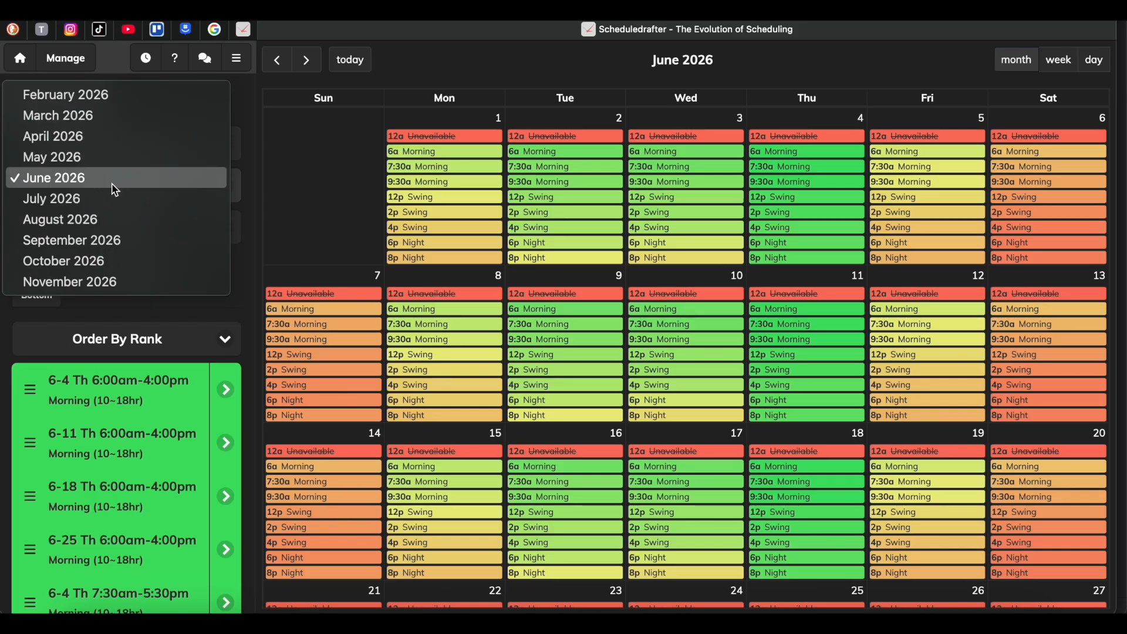
{"action": "left_click", "coordinate": [111, 139]}
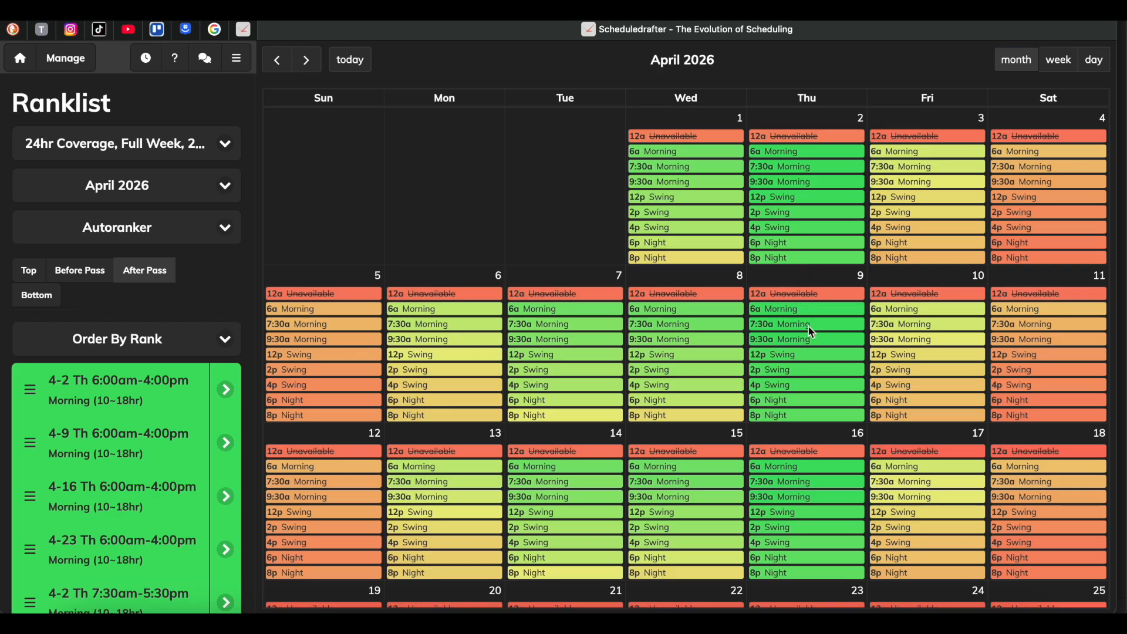
Look over the ranked shifts in April 2026, then compare them with those in May, June and July 2026.
{"action": "scroll", "coordinate": [821, 403], "scroll_direction": "down", "scroll_amount": 5}
{"action": "scroll", "coordinate": [821, 402], "scroll_direction": "up", "scroll_amount": 3}
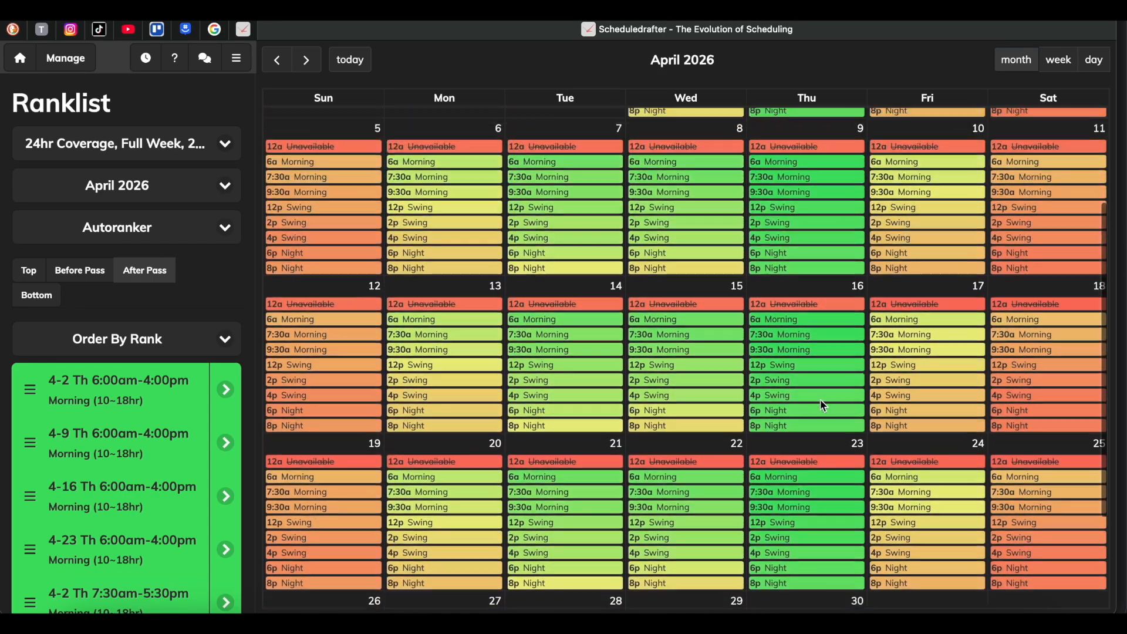
{"action": "scroll", "coordinate": [821, 401], "scroll_direction": "up", "scroll_amount": 1}
{"action": "left_click", "coordinate": [137, 191]}
{"action": "left_click", "coordinate": [136, 197]}
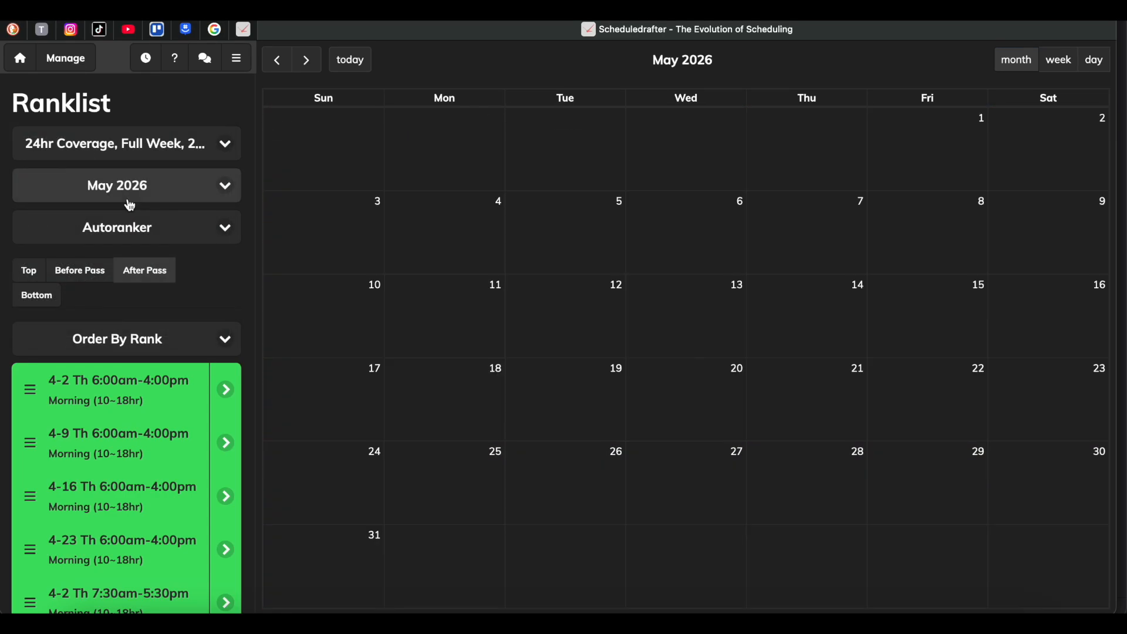
{"action": "left_click", "coordinate": [146, 197]}
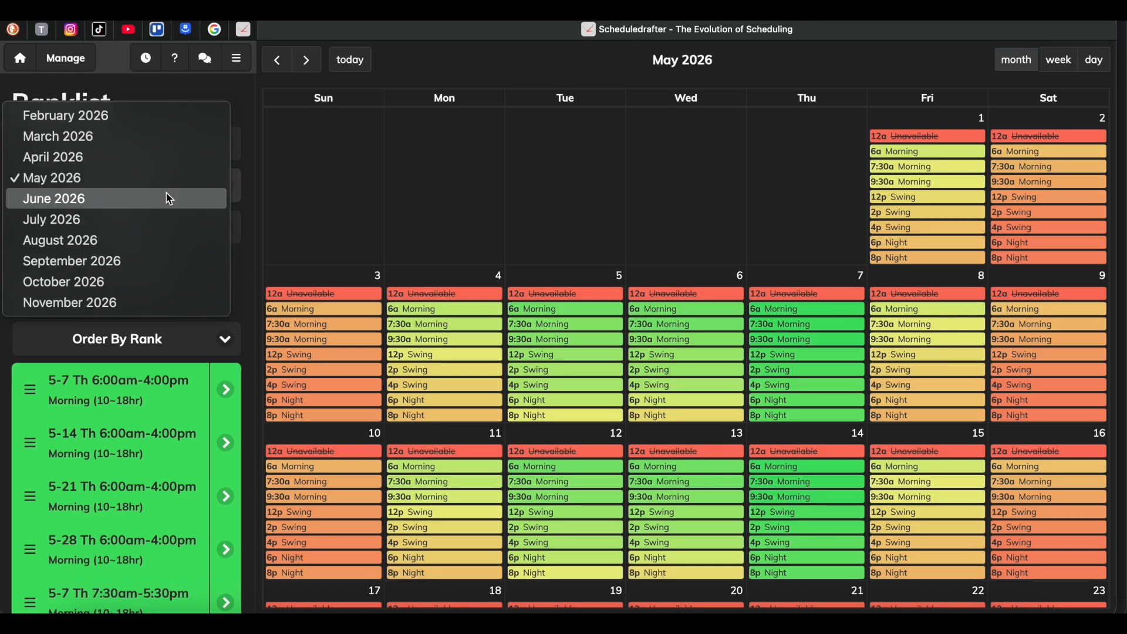
{"action": "left_click", "coordinate": [169, 205]}
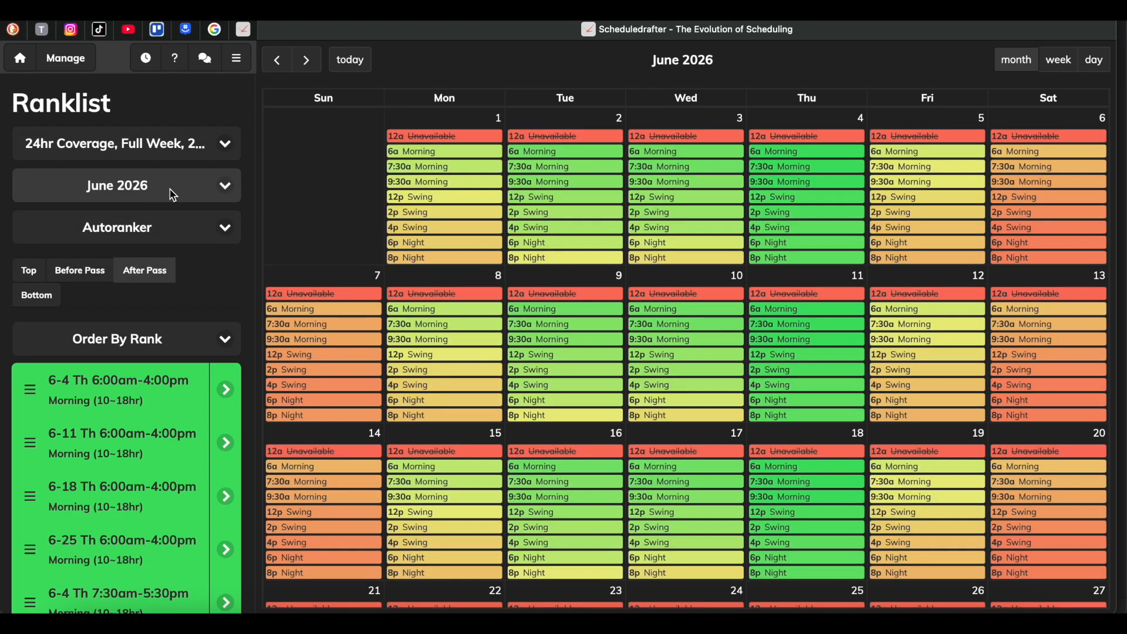
{"action": "left_click", "coordinate": [173, 195]}
{"action": "left_click", "coordinate": [168, 204]}
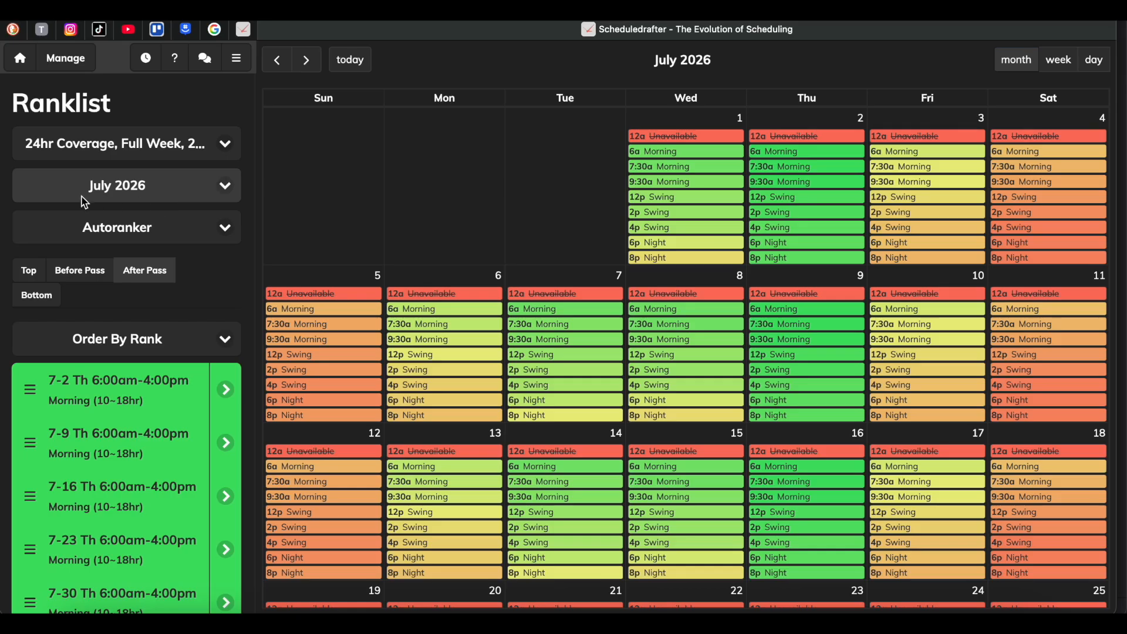
Go back through May and April 2026 to March 2026 and review that month's assigned shifts.
{"action": "left_click", "coordinate": [118, 184]}
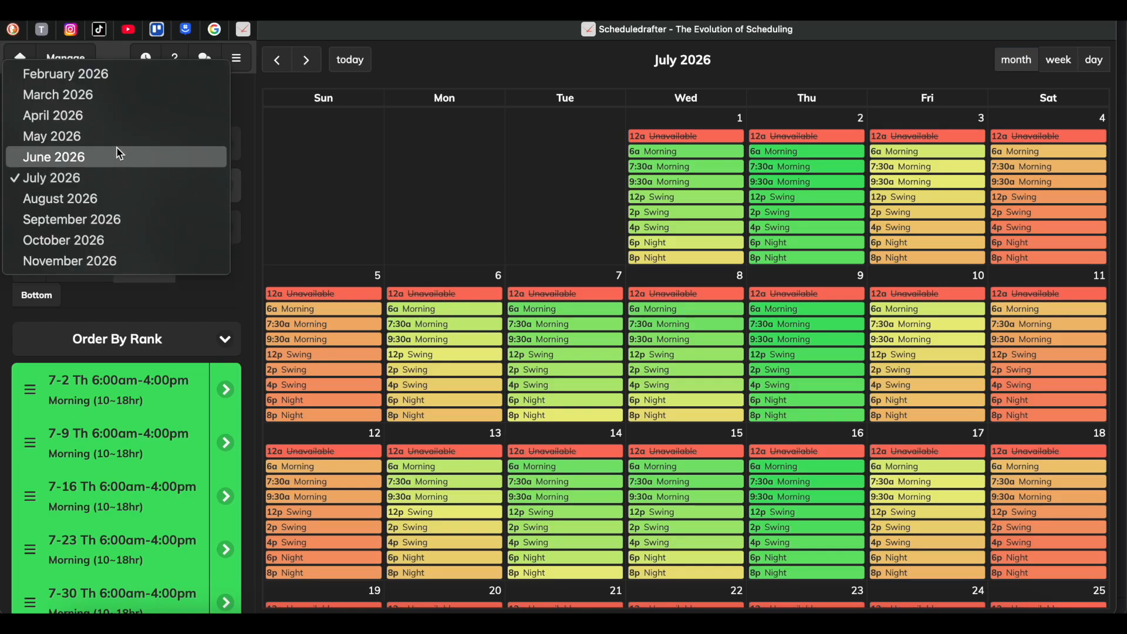
{"action": "left_click", "coordinate": [134, 146]}
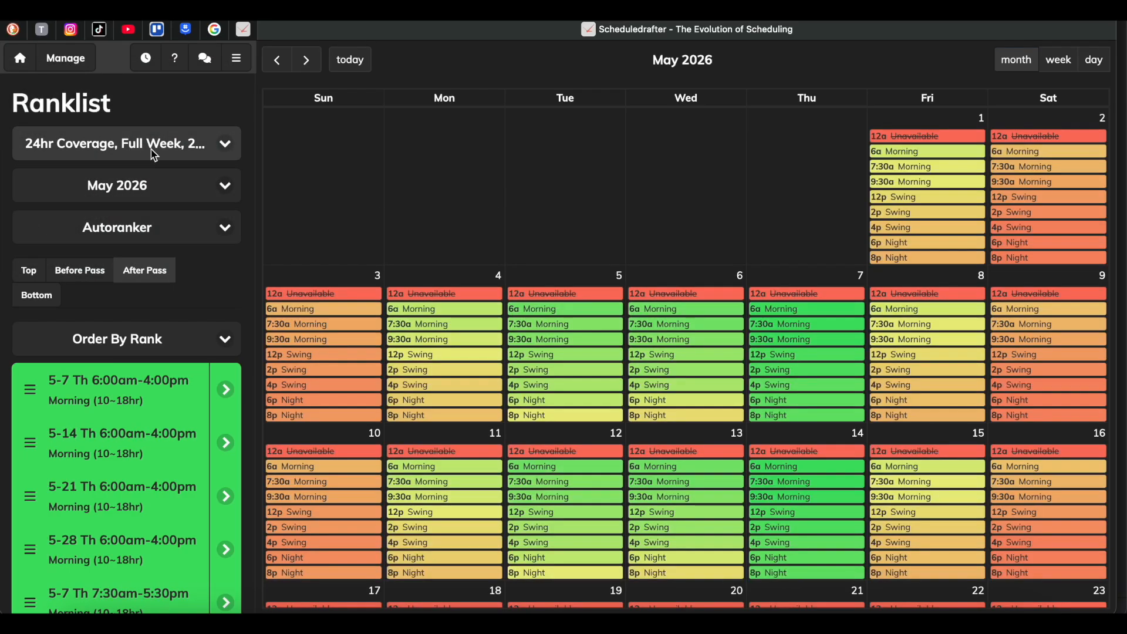
{"action": "left_click", "coordinate": [165, 188]}
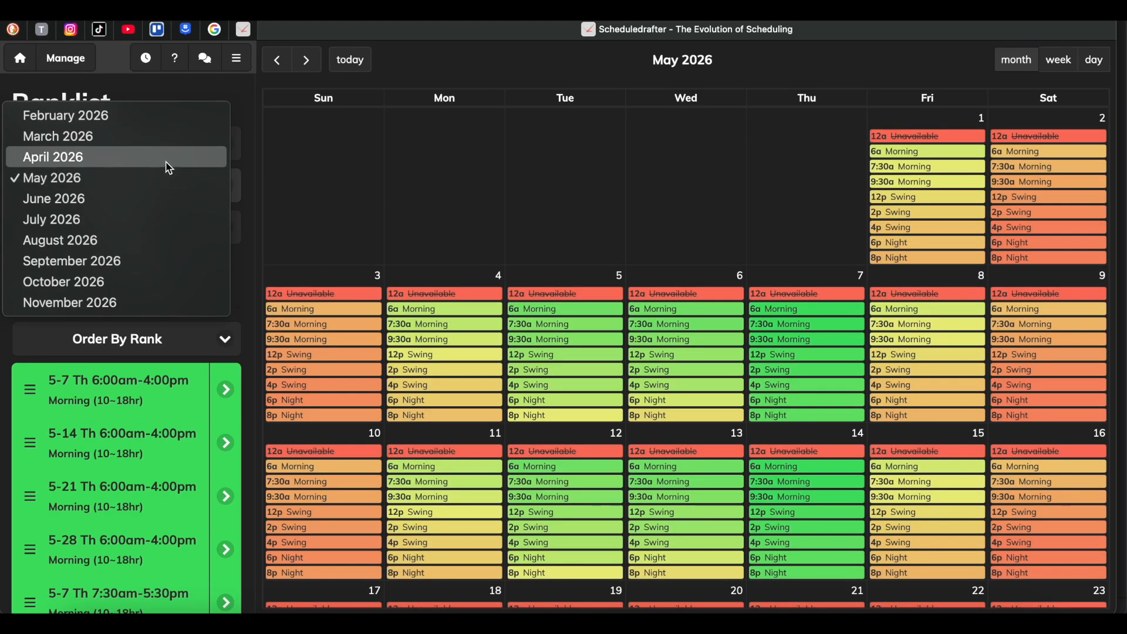
{"action": "left_click", "coordinate": [167, 160]}
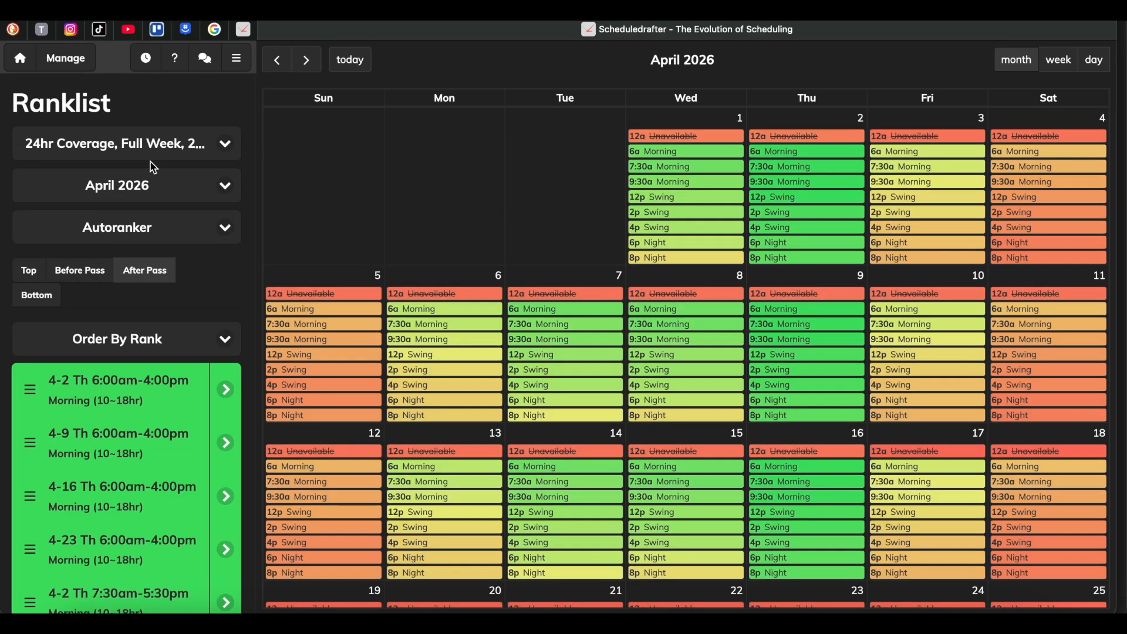
{"action": "left_click", "coordinate": [143, 179]}
{"action": "left_click", "coordinate": [139, 161]}
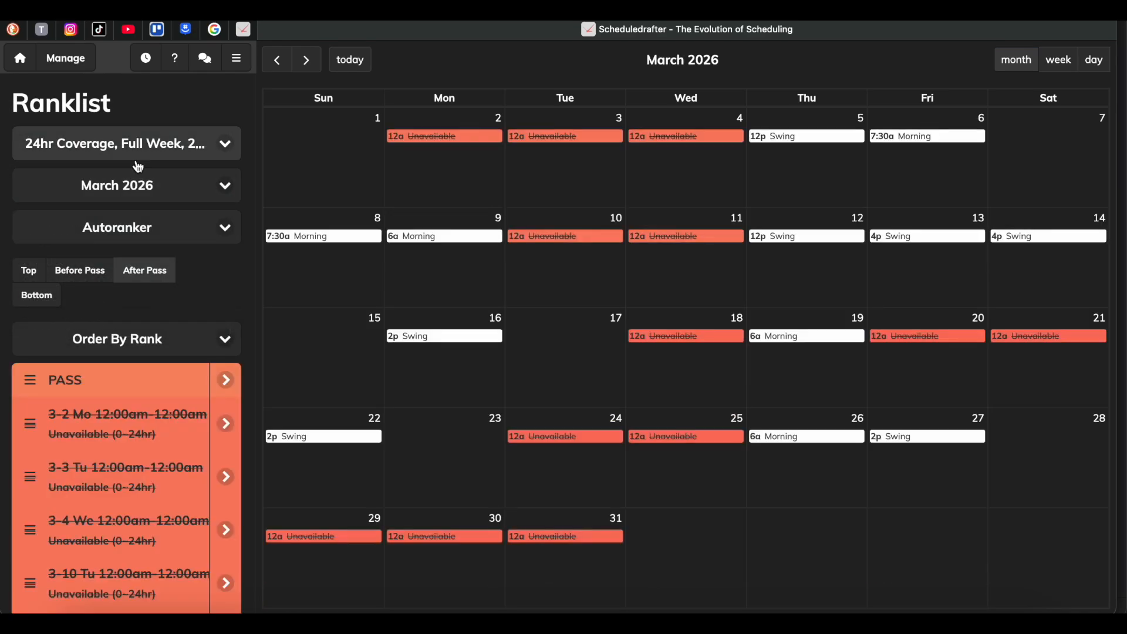
Return the Ranklist to April 2026 and examine the Thursday shift rankings for the whole month.
{"action": "left_click", "coordinate": [145, 189]}
{"action": "left_click", "coordinate": [141, 197]}
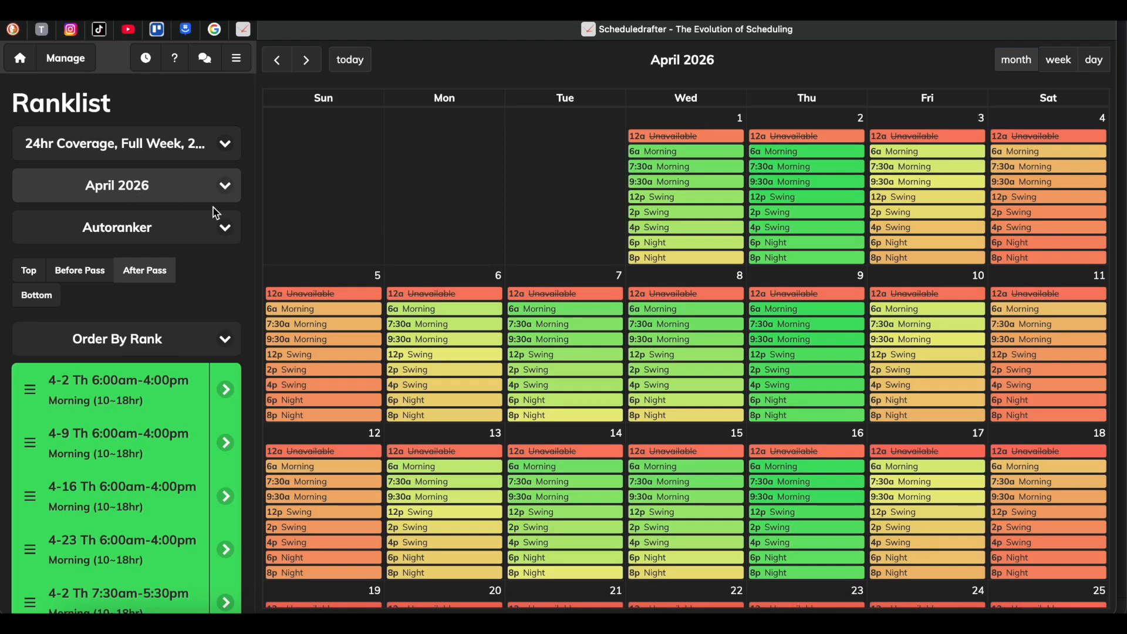
{"action": "scroll", "coordinate": [814, 498], "scroll_direction": "down", "scroll_amount": 5}
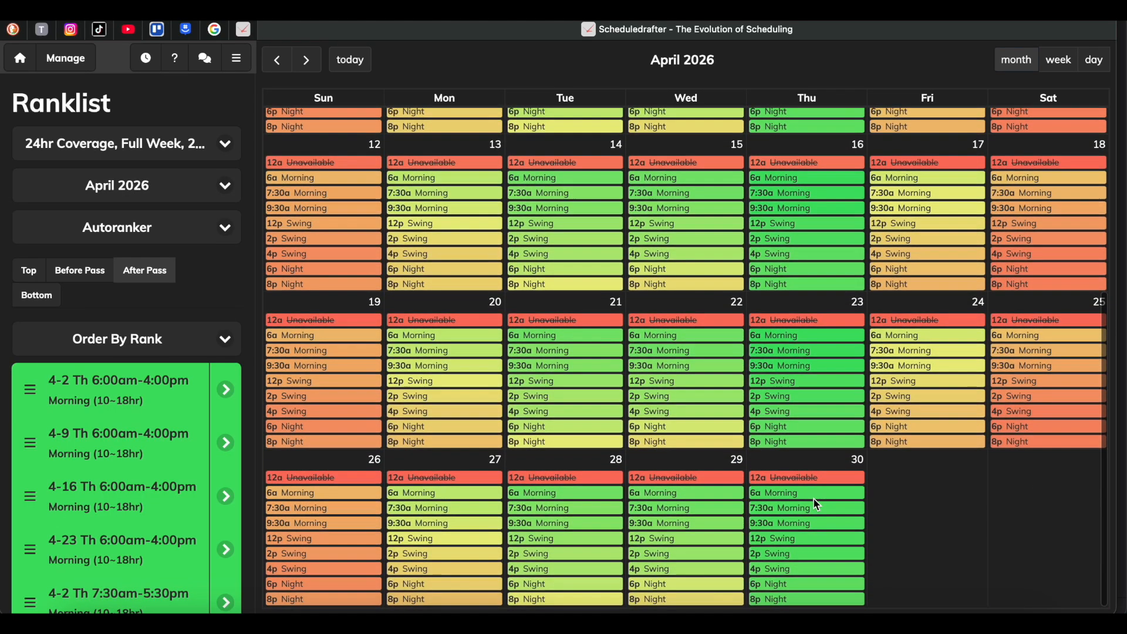
{"action": "scroll", "coordinate": [813, 498], "scroll_direction": "up", "scroll_amount": 4}
{"action": "scroll", "coordinate": [816, 504], "scroll_direction": "up", "scroll_amount": 1}
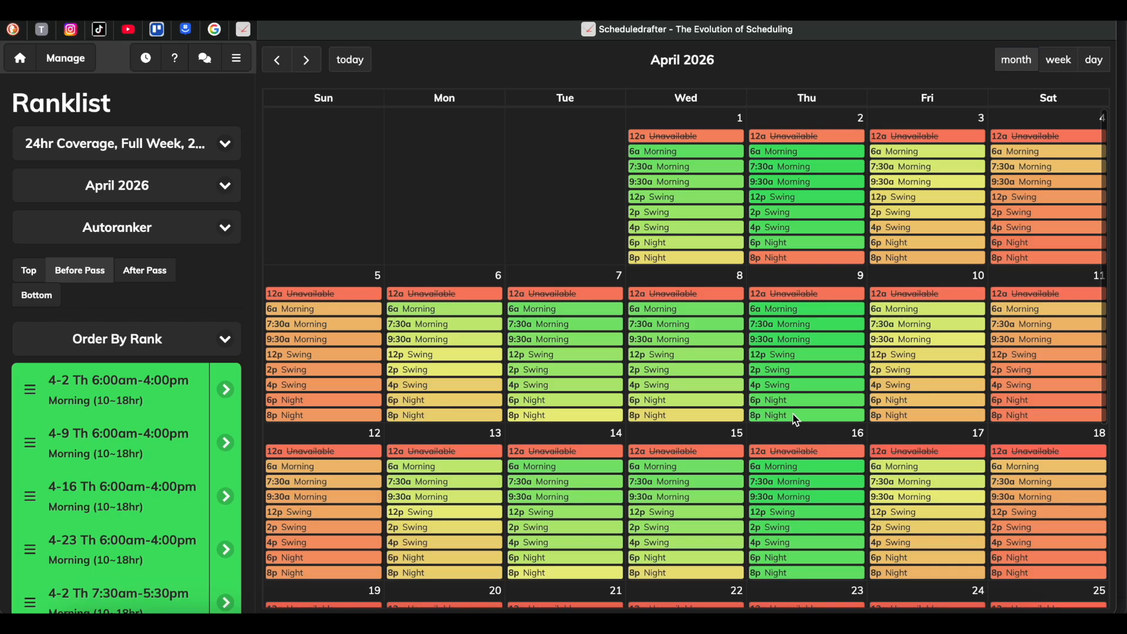
Rank the 8p Night shifts on the Thursdays after April 2 using the Before Pass placement.
{"action": "scroll", "coordinate": [786, 364], "scroll_direction": "down", "scroll_amount": 5}
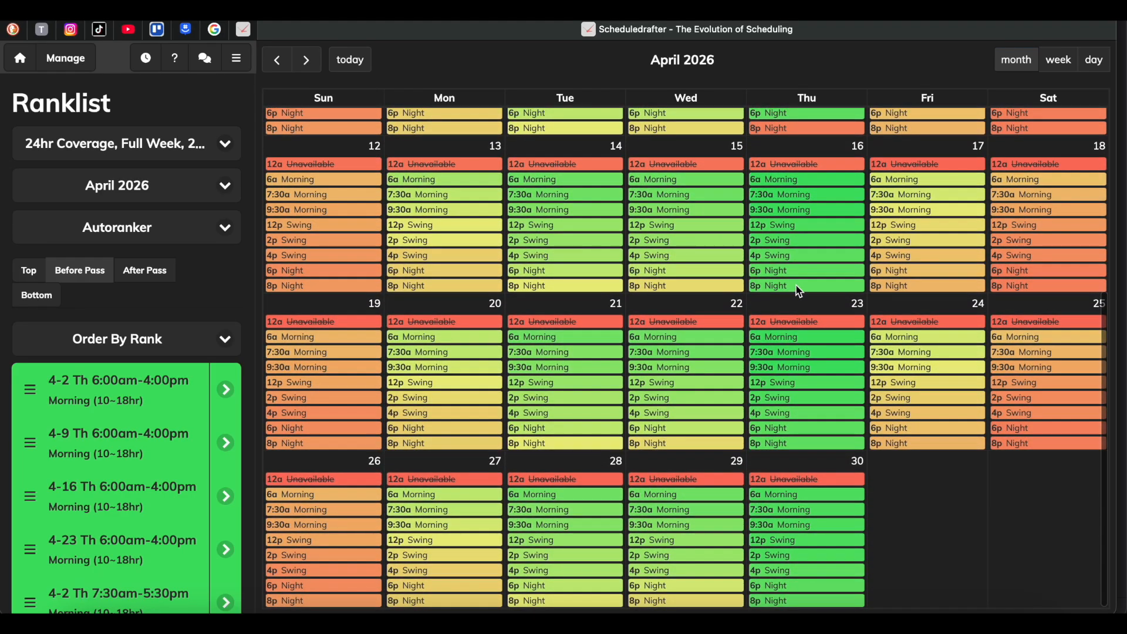
{"action": "scroll", "coordinate": [802, 441], "scroll_direction": "up", "scroll_amount": 5}
{"action": "scroll", "coordinate": [793, 455], "scroll_direction": "down", "scroll_amount": 5}
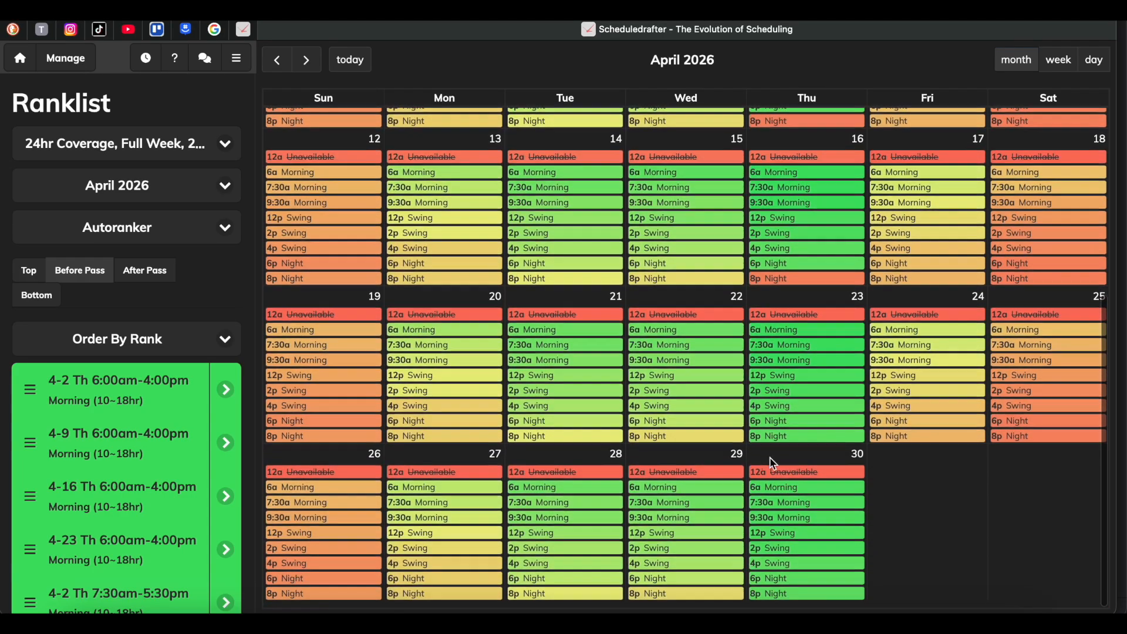
{"action": "scroll", "coordinate": [786, 450], "scroll_direction": "up", "scroll_amount": 5}
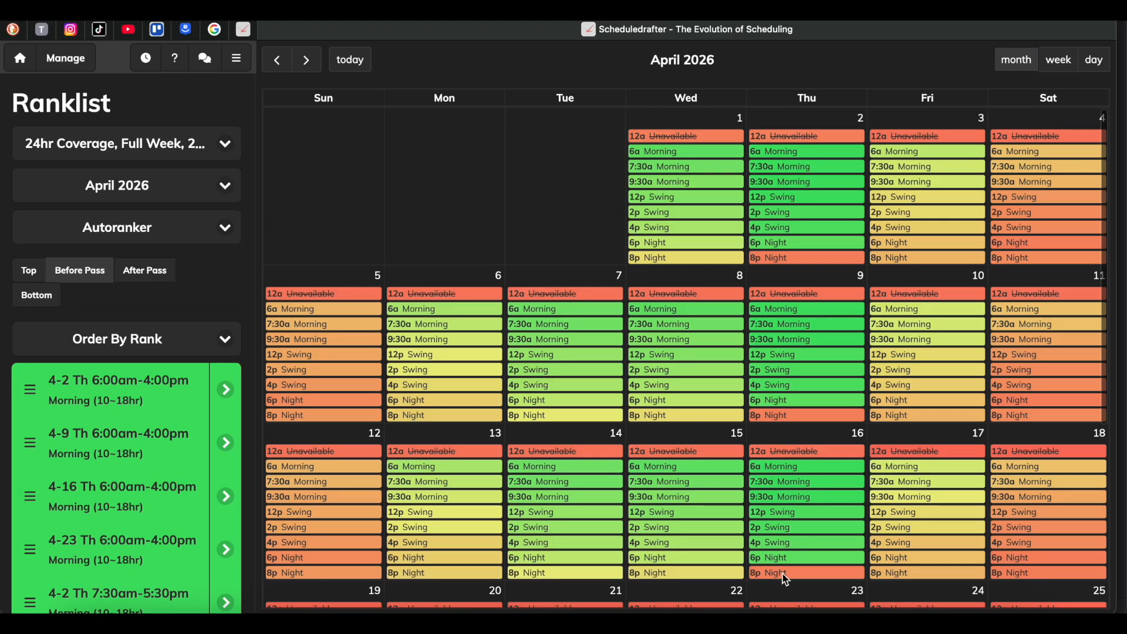
{"action": "scroll", "coordinate": [785, 581], "scroll_direction": "down", "scroll_amount": 5}
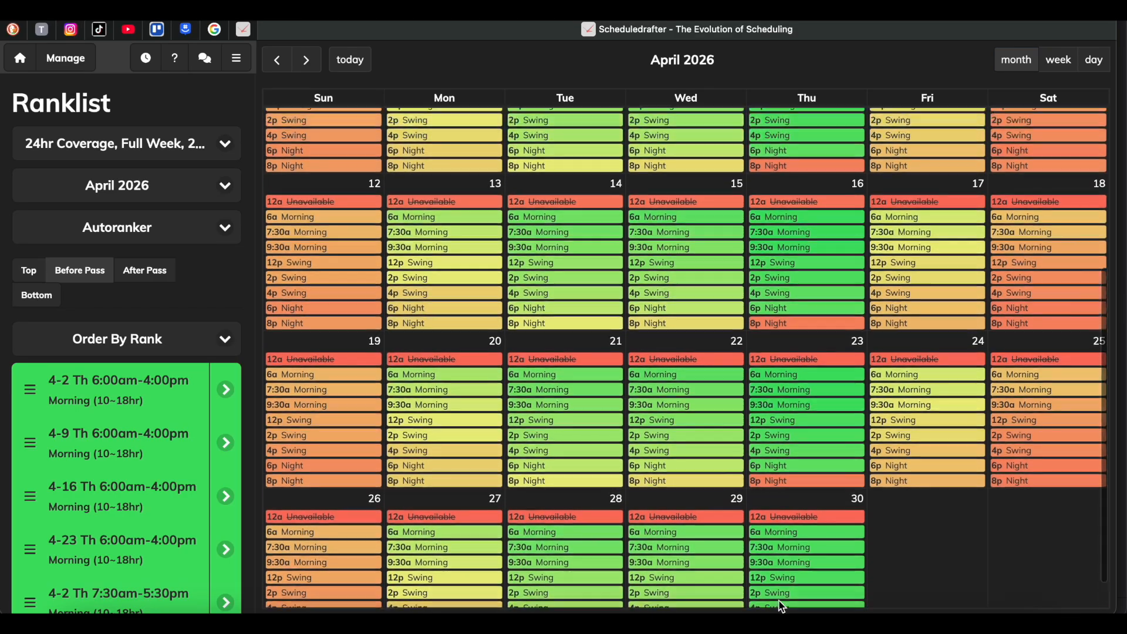
{"action": "scroll", "coordinate": [763, 528], "scroll_direction": "up", "scroll_amount": 5}
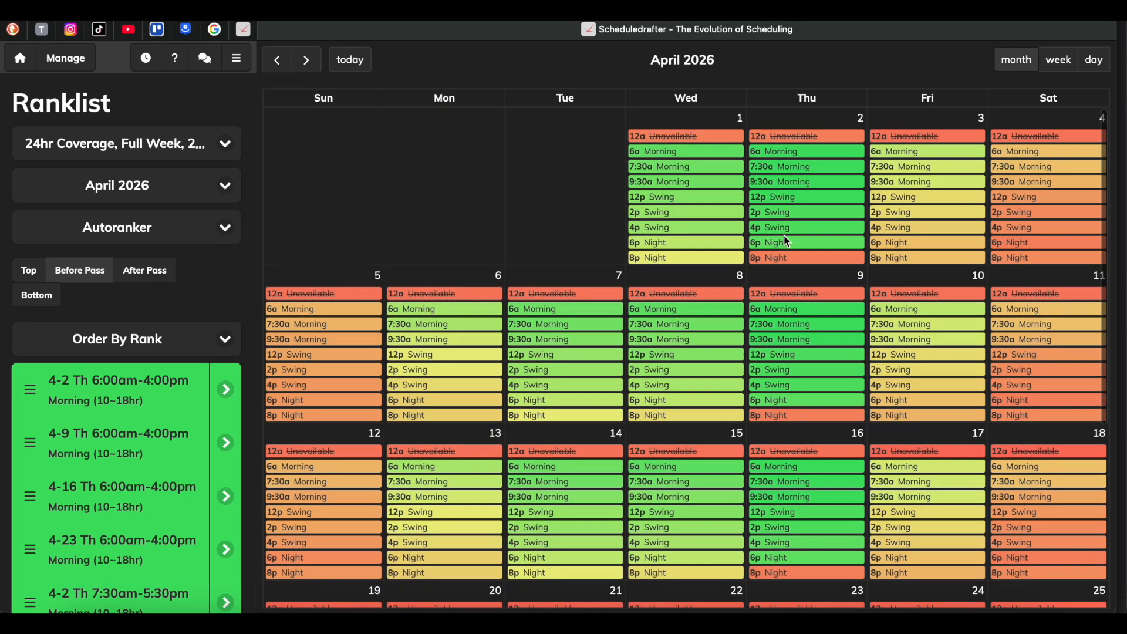
Move the 6p Night shifts on Thursdays April 2, 9, 16, 23 and 30 to just before the pass.
{"action": "left_click", "coordinate": [785, 240]}
{"action": "left_click", "coordinate": [790, 401]}
{"action": "left_click", "coordinate": [791, 557]}
{"action": "scroll", "coordinate": [792, 558], "scroll_direction": "down", "scroll_amount": 5}
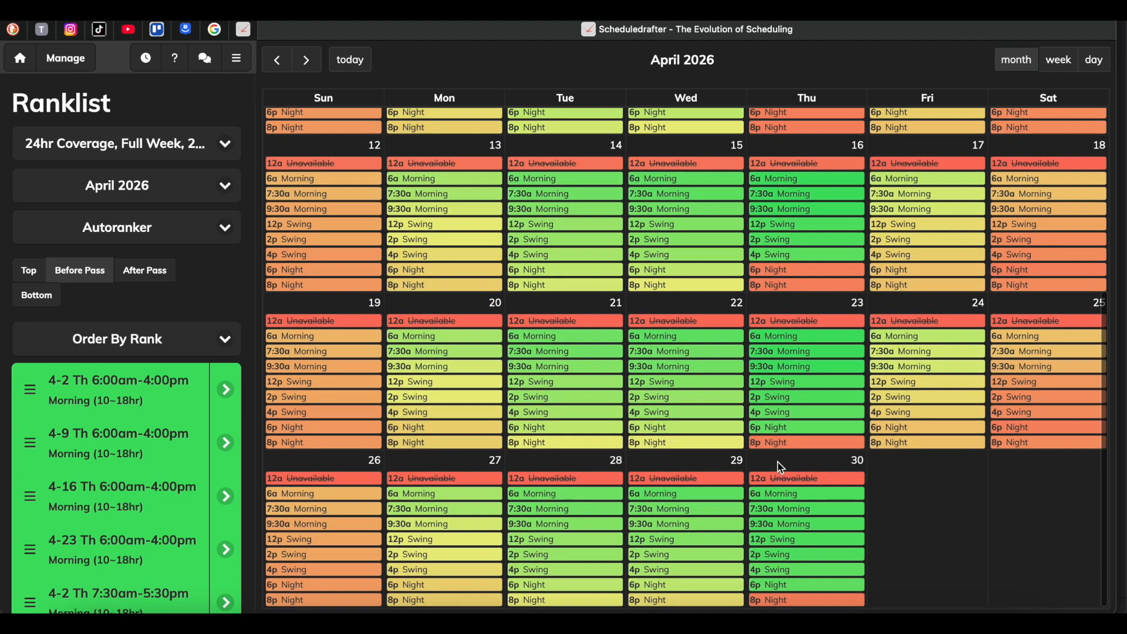
{"action": "left_click", "coordinate": [791, 428]}
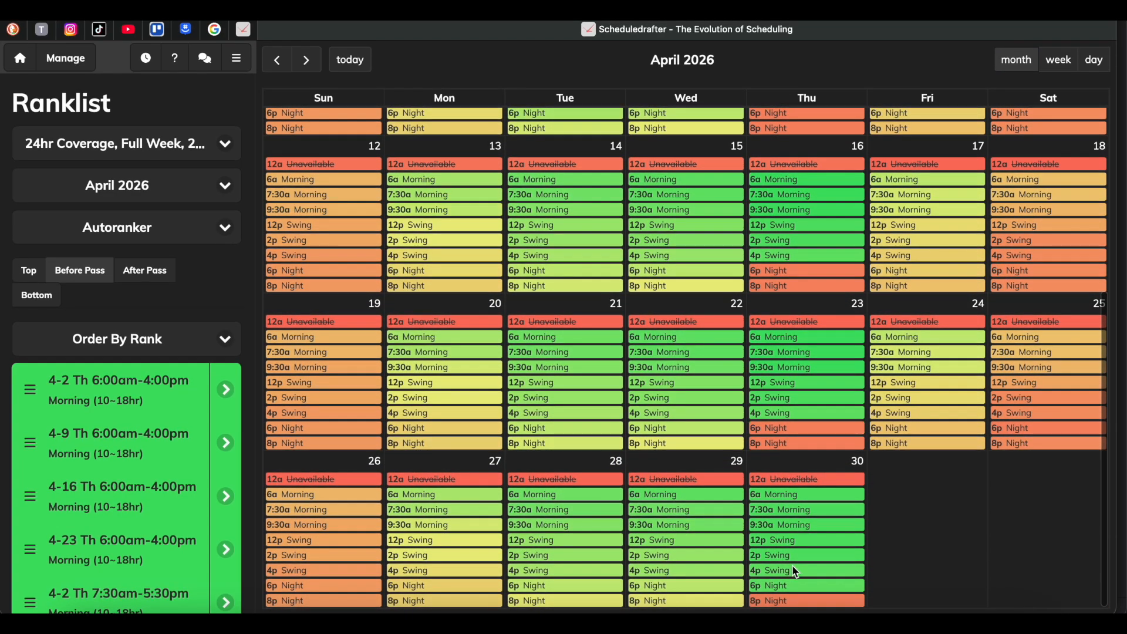
{"action": "left_click", "coordinate": [790, 585]}
Move the 12p, 2p and 4p Swing shifts on Thursdays April 30, 23 and 16 to just before the pass.
{"action": "left_click", "coordinate": [792, 569]}
{"action": "left_click", "coordinate": [791, 555]}
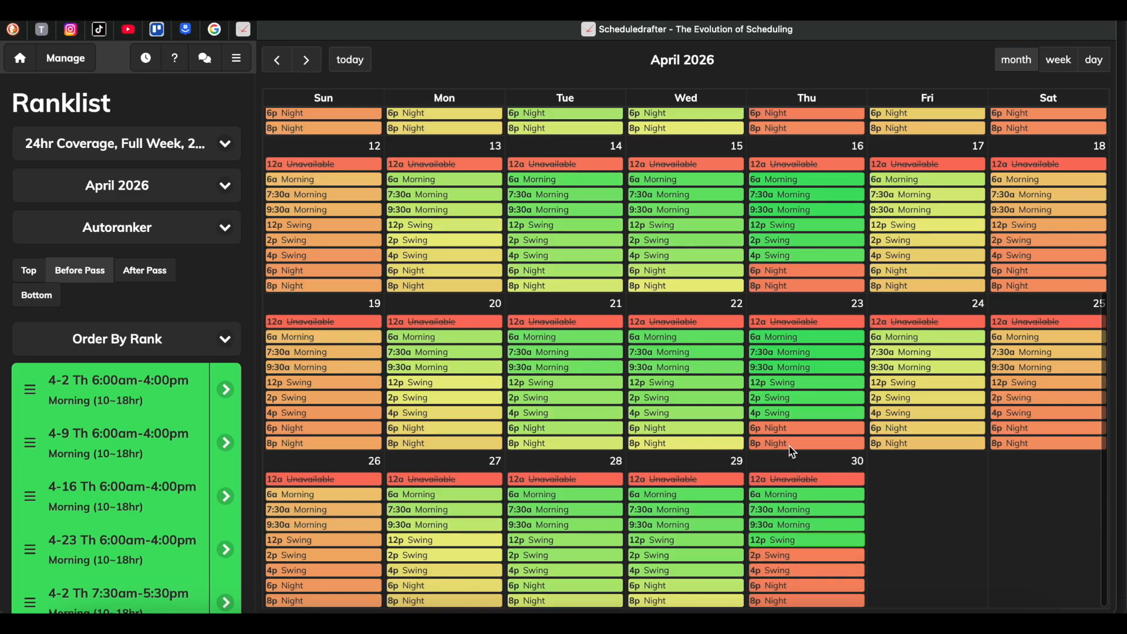
{"action": "left_click", "coordinate": [791, 413]}
{"action": "left_click", "coordinate": [789, 396]}
{"action": "left_click", "coordinate": [789, 384]}
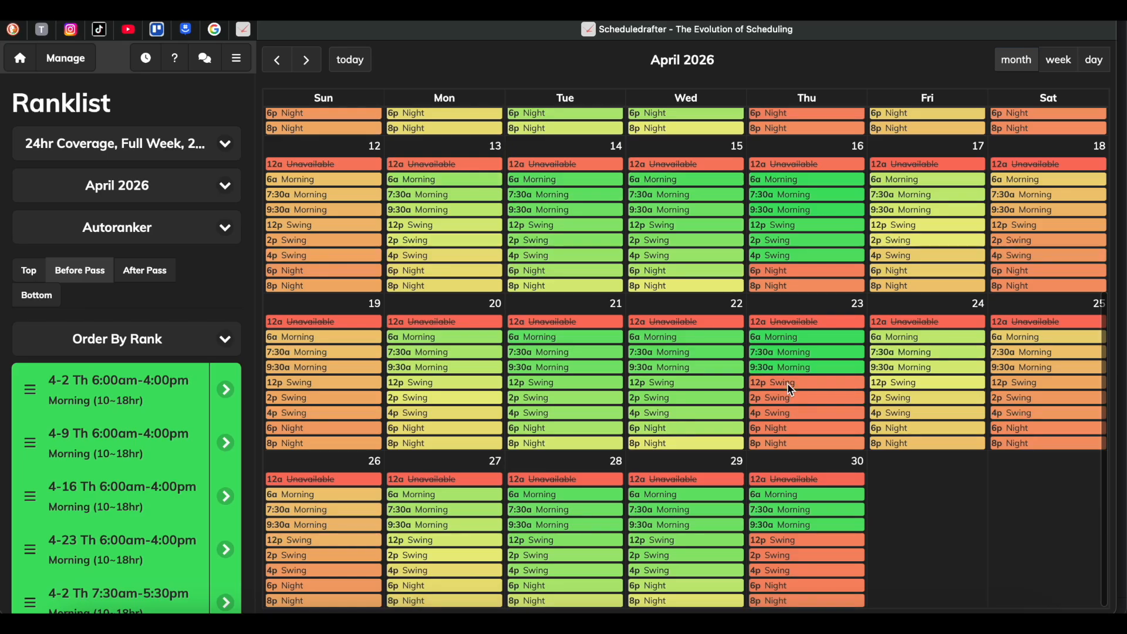
{"action": "left_click", "coordinate": [786, 256]}
{"action": "left_click", "coordinate": [789, 241]}
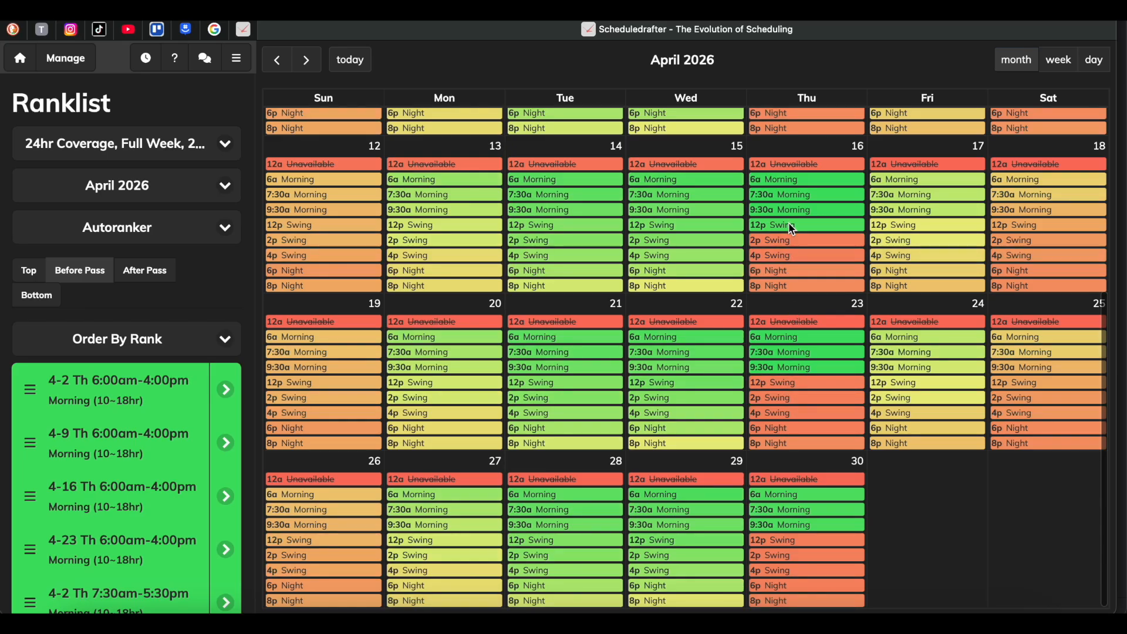
{"action": "left_click", "coordinate": [792, 227]}
Move the Swing shifts on April 9 and April 2, plus April 9's 7:30a Morning shift, to just before the pass.
{"action": "scroll", "coordinate": [792, 229], "scroll_direction": "up", "scroll_amount": 5}
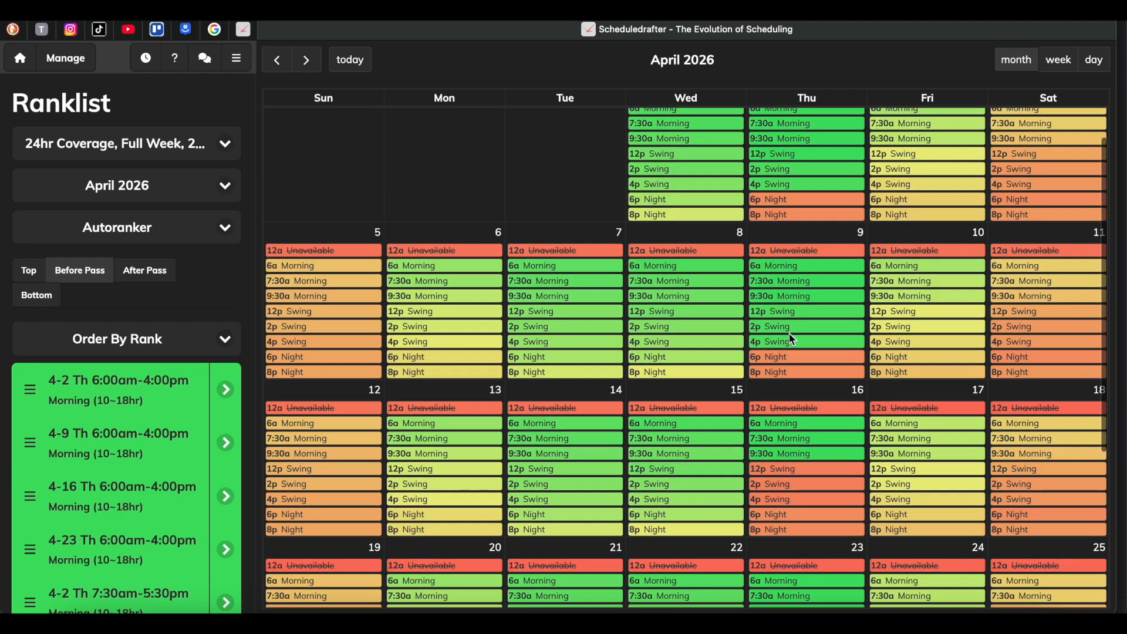
{"action": "left_click", "coordinate": [794, 311]}
{"action": "scroll", "coordinate": [795, 311], "scroll_direction": "up", "scroll_amount": 1}
{"action": "left_click", "coordinate": [795, 324]}
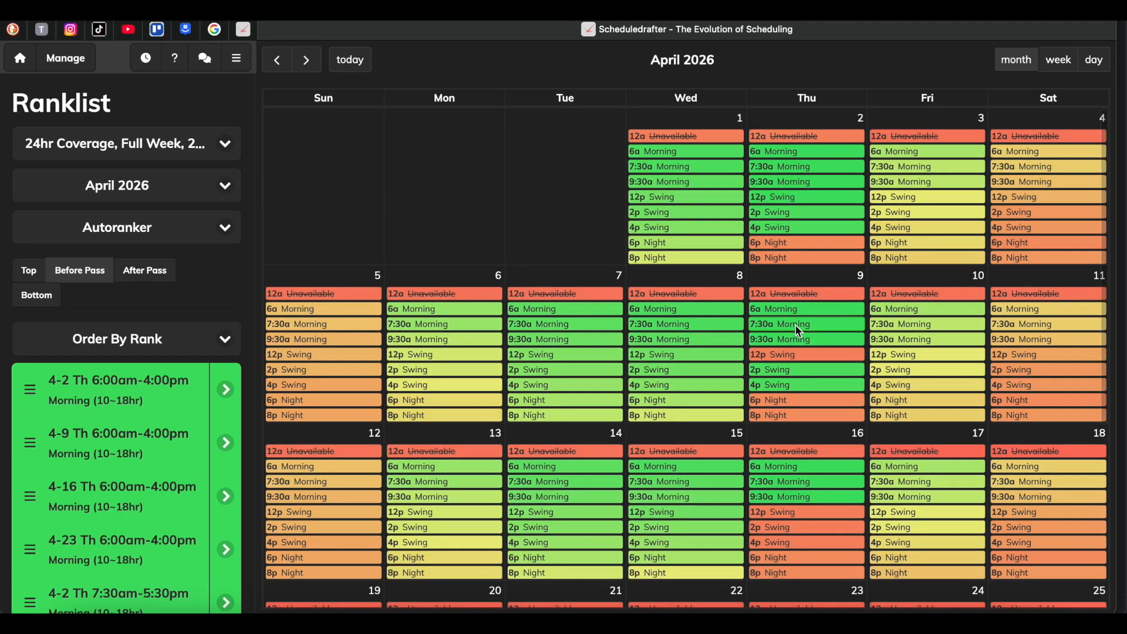
{"action": "left_click", "coordinate": [797, 375]}
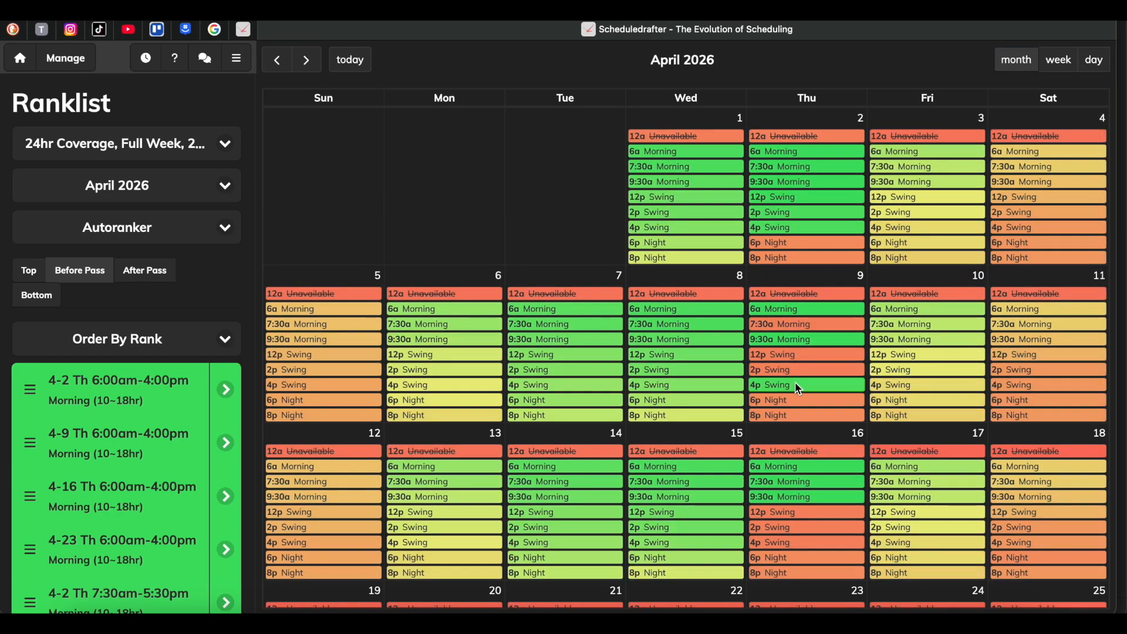
{"action": "left_click", "coordinate": [797, 226]}
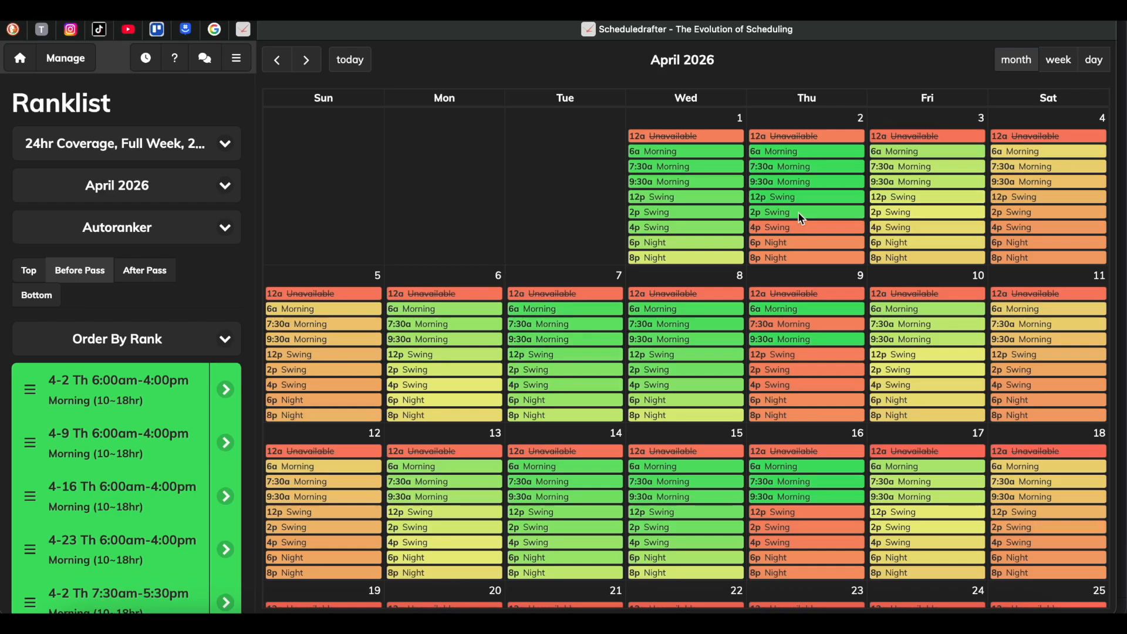
{"action": "left_click", "coordinate": [802, 212]}
{"action": "left_click", "coordinate": [797, 197]}
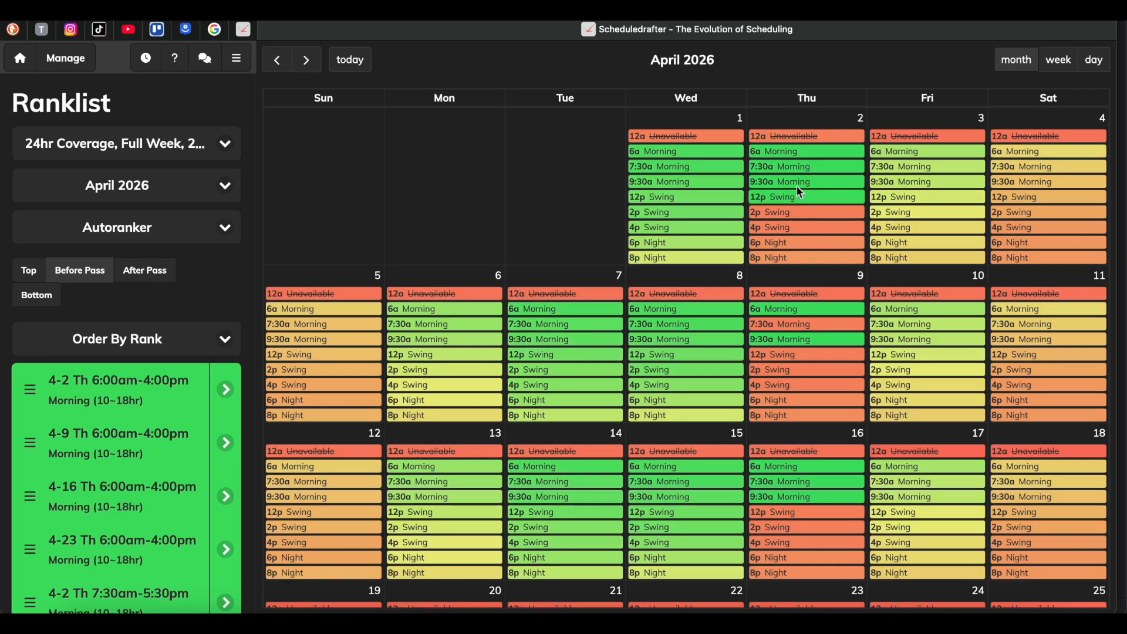
Move the remaining Morning shifts on Thursdays April 2 and April 9 to just before the pass.
{"action": "left_click", "coordinate": [803, 178]}
{"action": "left_click", "coordinate": [803, 166]}
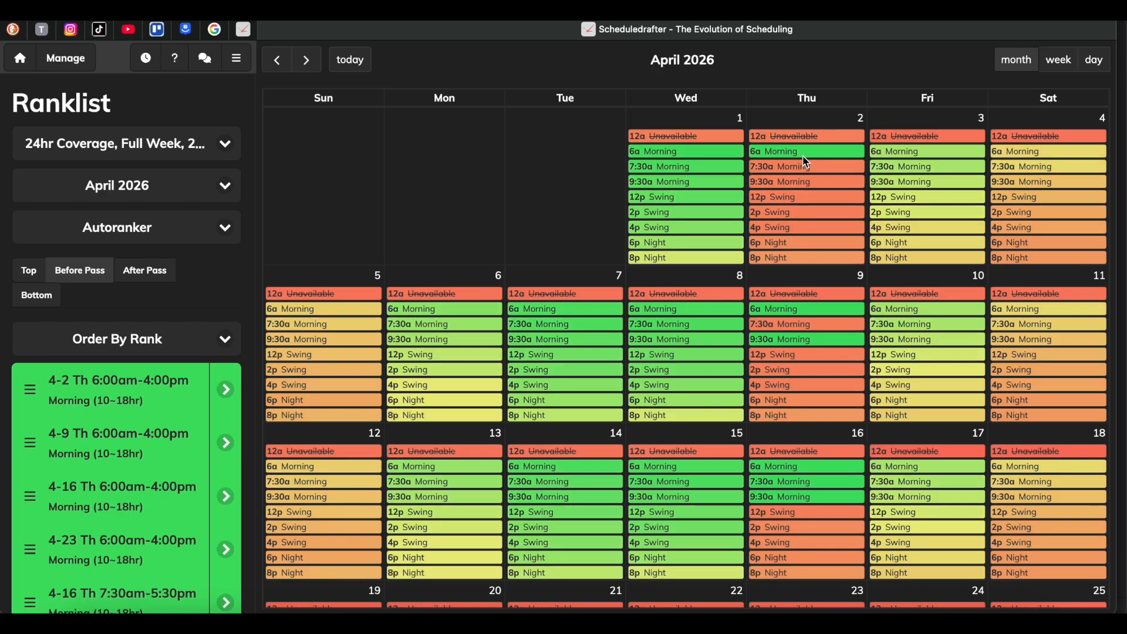
{"action": "left_click", "coordinate": [805, 151]}
{"action": "left_click", "coordinate": [797, 308]}
{"action": "left_click", "coordinate": [797, 338]}
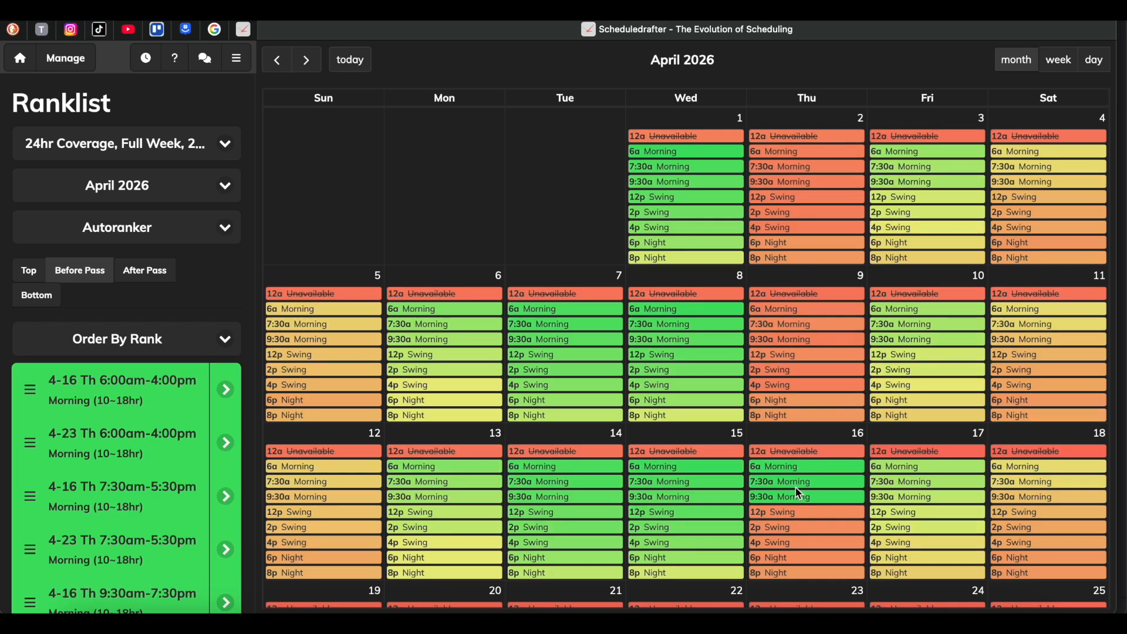
Move the Morning shifts on Thursdays April 16 and April 23 to just before the pass.
{"action": "left_click", "coordinate": [795, 496]}
{"action": "left_click", "coordinate": [796, 478]}
{"action": "left_click", "coordinate": [794, 466]}
{"action": "scroll", "coordinate": [790, 452], "scroll_direction": "down", "scroll_amount": 4}
{"action": "left_click", "coordinate": [801, 406]}
{"action": "scroll", "coordinate": [798, 394], "scroll_direction": "up", "scroll_amount": 5}
{"action": "scroll", "coordinate": [797, 392], "scroll_direction": "down", "scroll_amount": 4}
{"action": "scroll", "coordinate": [798, 392], "scroll_direction": "down", "scroll_amount": 2}
{"action": "left_click", "coordinate": [800, 352]}
{"action": "scroll", "coordinate": [801, 344], "scroll_direction": "up", "scroll_amount": 7}
{"action": "scroll", "coordinate": [801, 344], "scroll_direction": "down", "scroll_amount": 5}
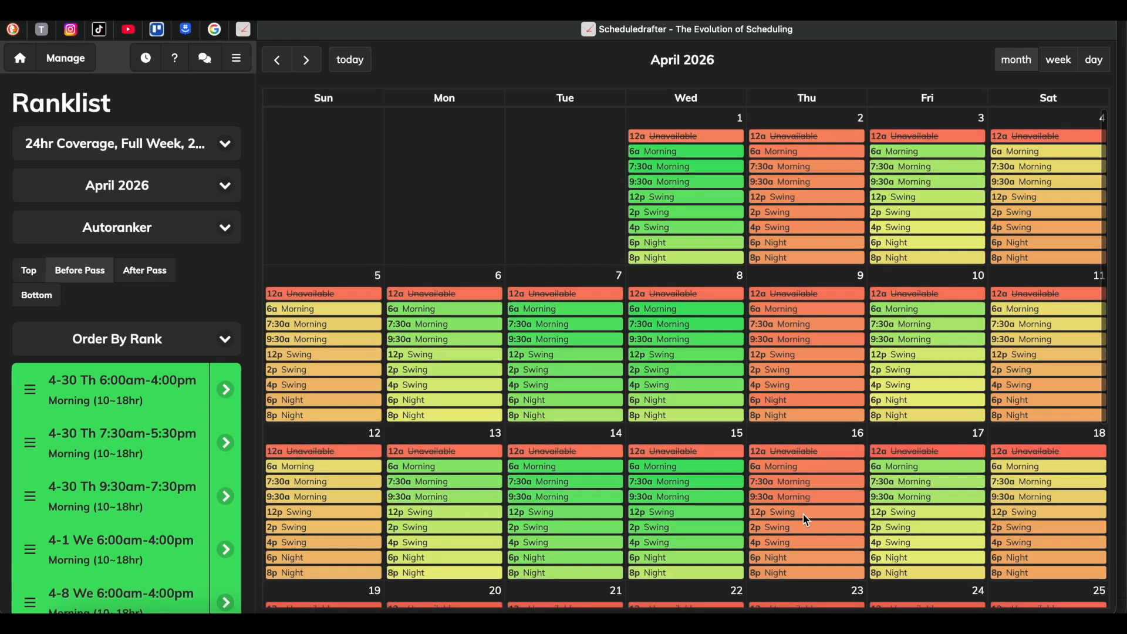
Move the 9:30a, 6a and 7:30a Morning shifts on Thursday April 30 to just before the pass.
{"action": "scroll", "coordinate": [804, 522], "scroll_direction": "down", "scroll_amount": 5}
{"action": "left_click", "coordinate": [788, 525]}
{"action": "scroll", "coordinate": [787, 518], "scroll_direction": "down", "scroll_amount": 5}
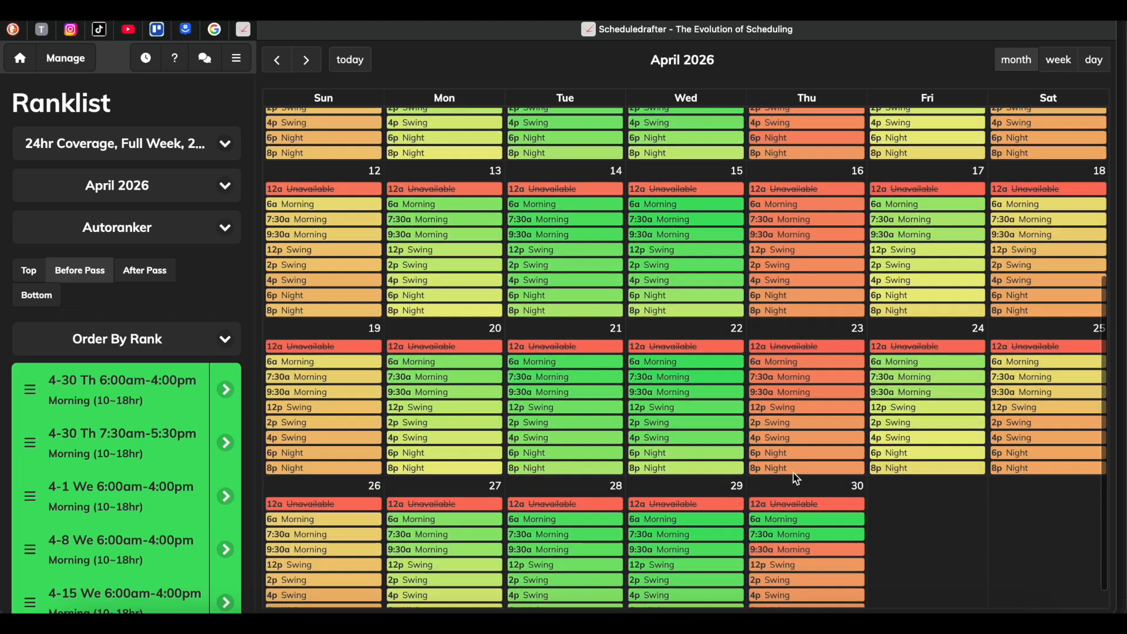
{"action": "left_click", "coordinate": [795, 522]}
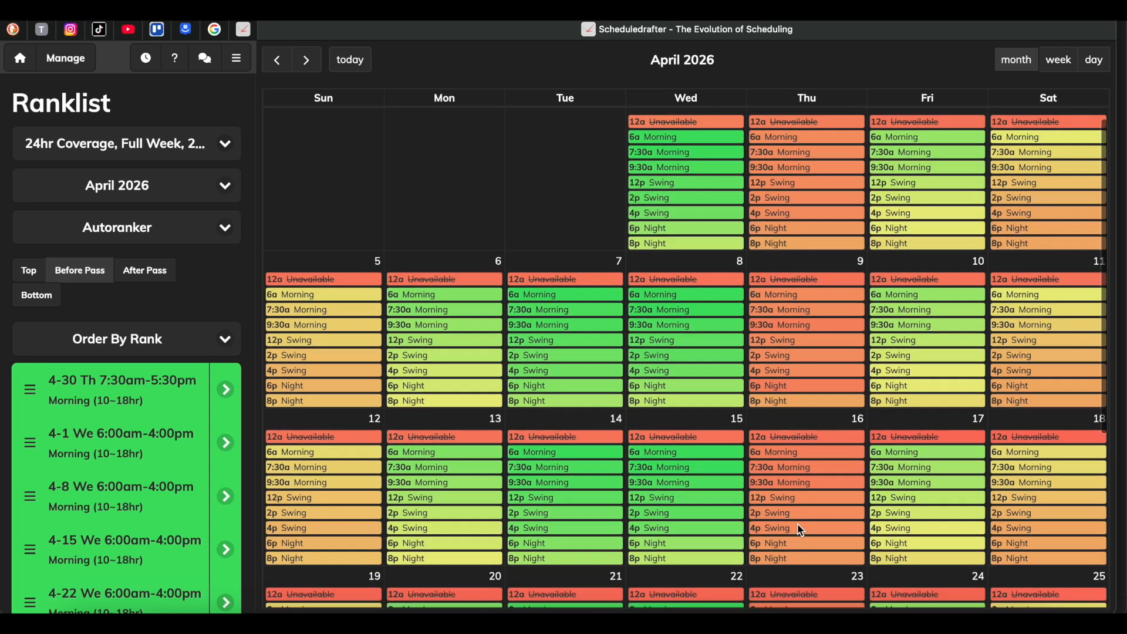
{"action": "scroll", "coordinate": [750, 468], "scroll_direction": "down", "scroll_amount": 5}
{"action": "left_click", "coordinate": [796, 520]}
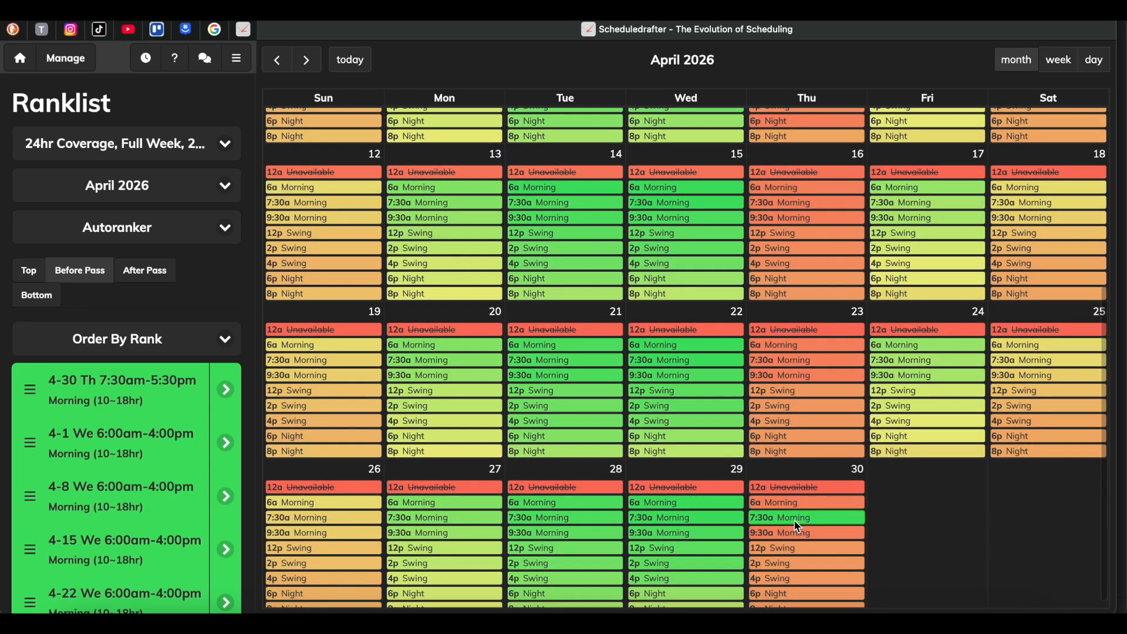
{"action": "scroll", "coordinate": [785, 452], "scroll_direction": "down", "scroll_amount": 5}
{"action": "scroll", "coordinate": [785, 452], "scroll_direction": "up", "scroll_amount": 5}
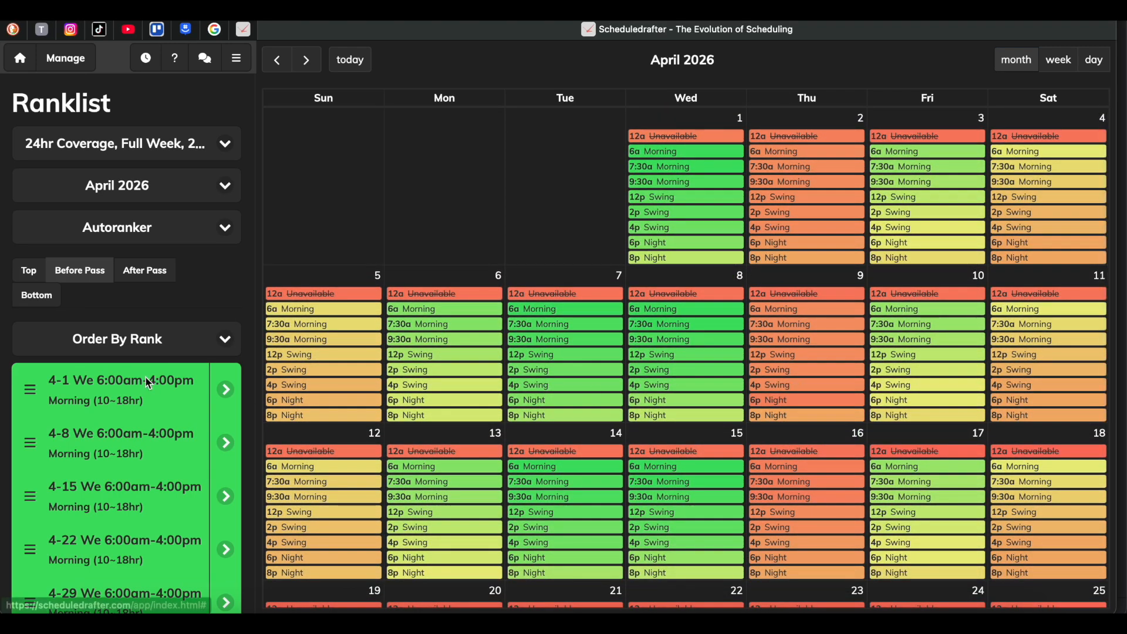
Examine the April 2026 ranklist from its top-ranked shifts down to the Thursday shifts around the pass.
{"action": "scroll", "coordinate": [139, 414], "scroll_direction": "down", "scroll_amount": 15}
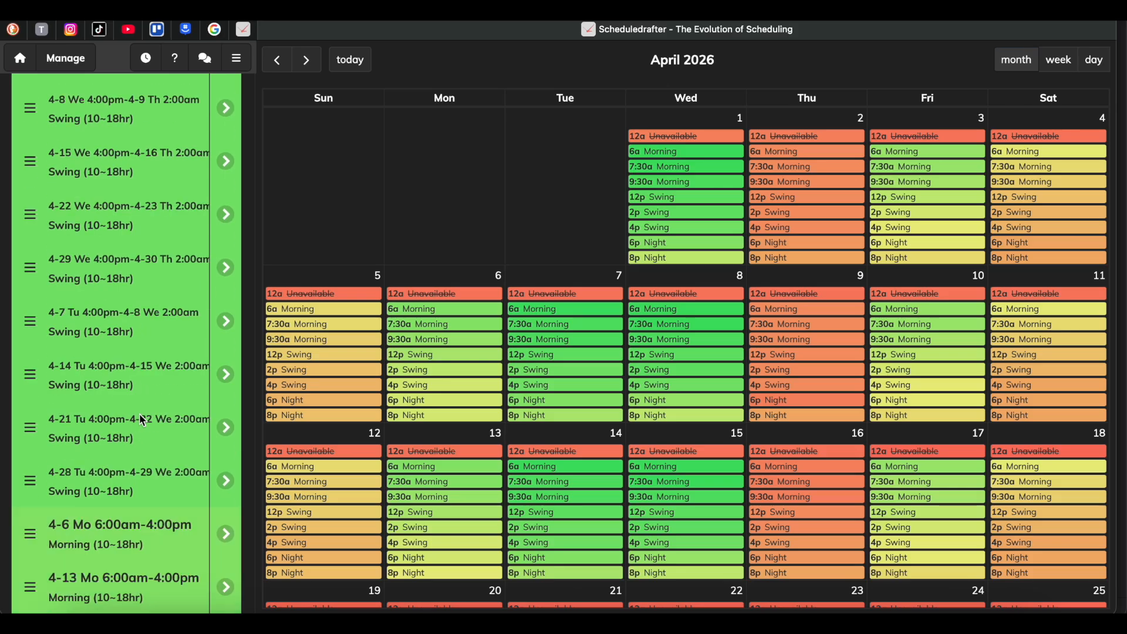
{"action": "scroll", "coordinate": [139, 413], "scroll_direction": "down", "scroll_amount": 20}
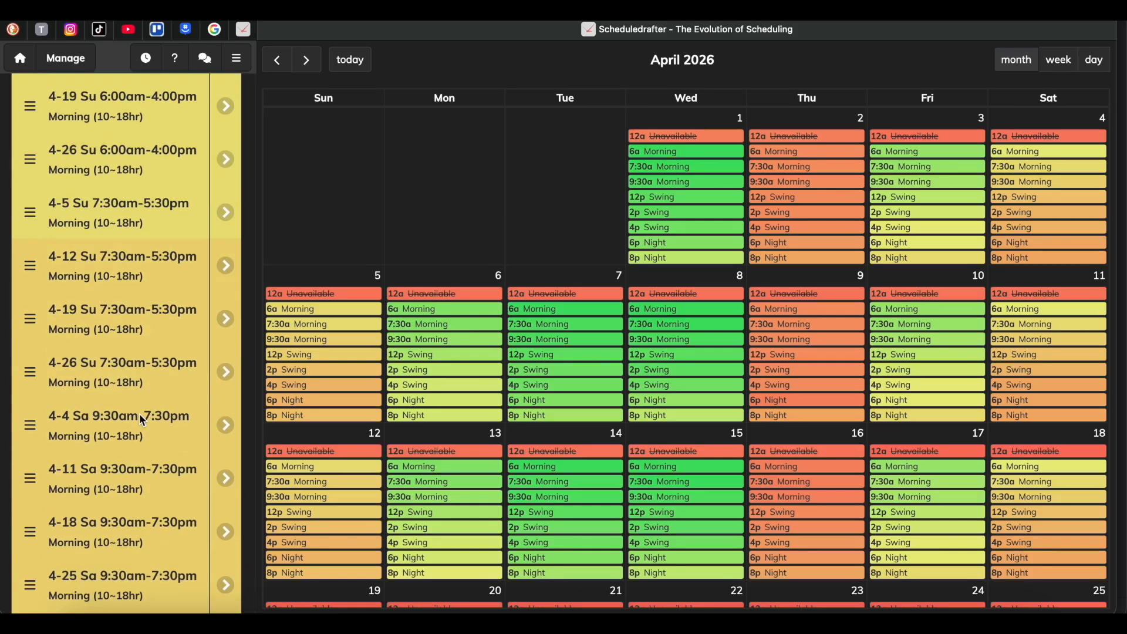
{"action": "scroll", "coordinate": [139, 414], "scroll_direction": "down", "scroll_amount": 15}
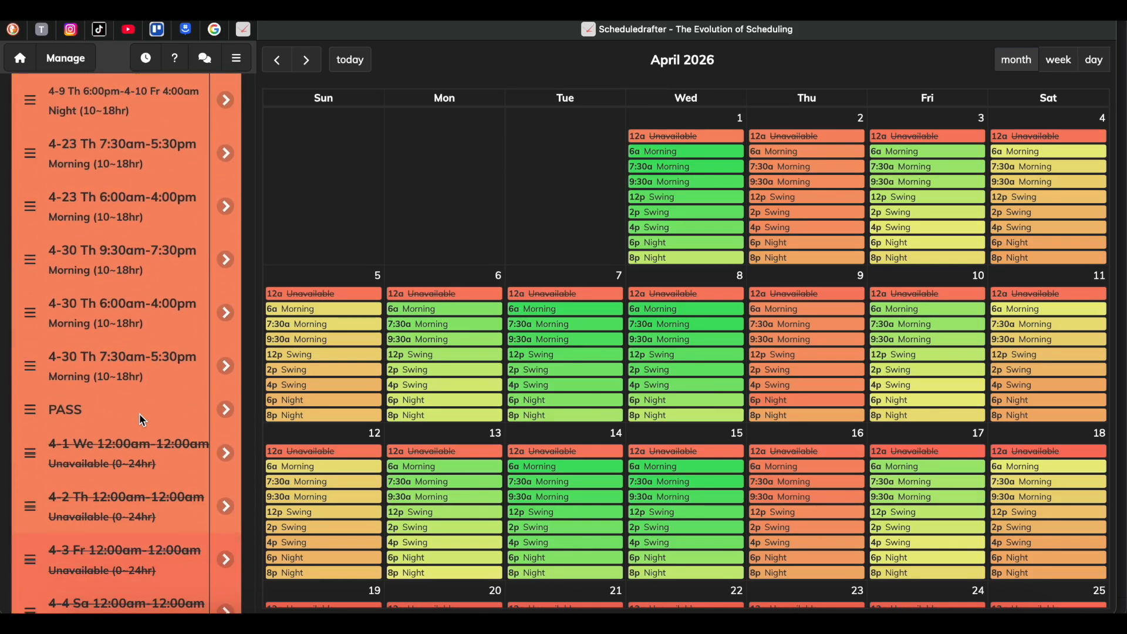
{"action": "scroll", "coordinate": [143, 420], "scroll_direction": "up", "scroll_amount": 3}
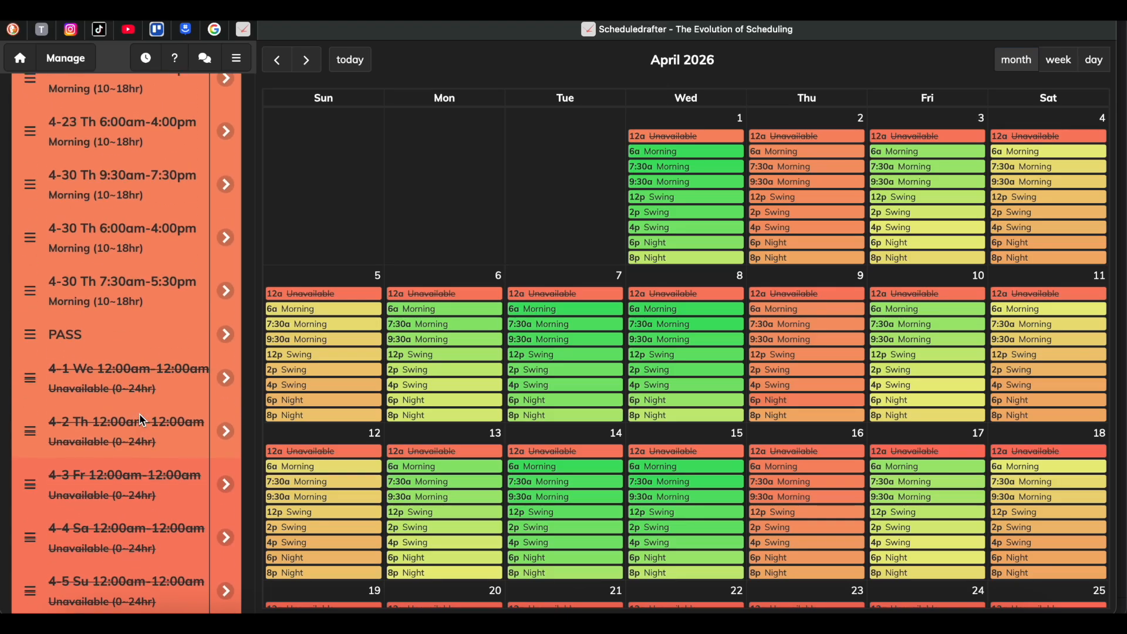
{"action": "scroll", "coordinate": [109, 225], "scroll_direction": "up", "scroll_amount": 15}
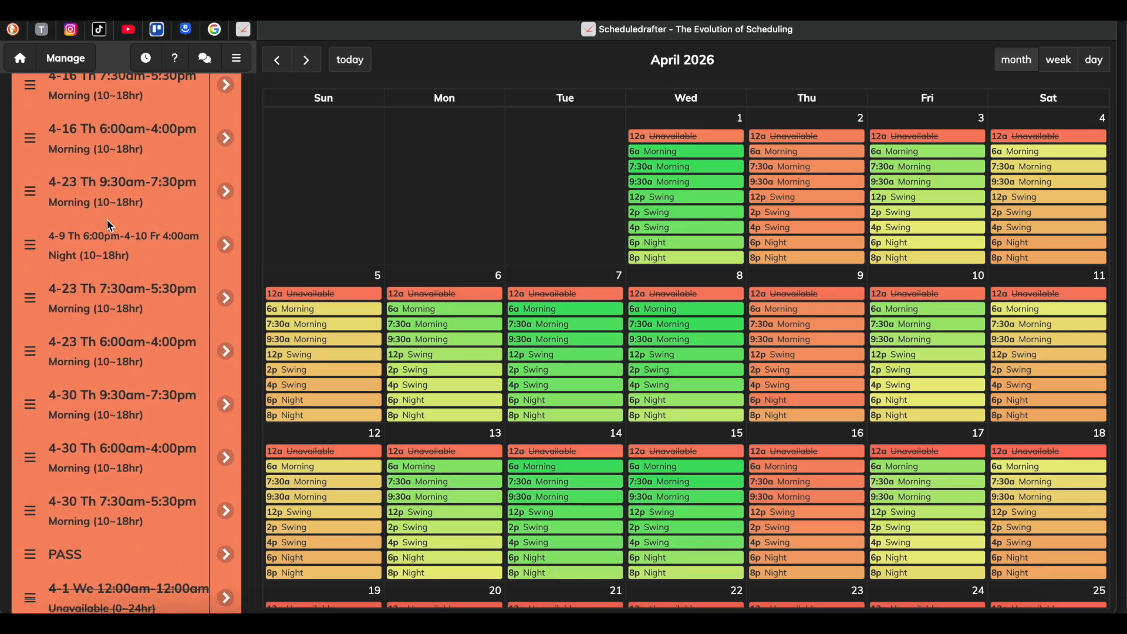
{"action": "scroll", "coordinate": [110, 224], "scroll_direction": "up", "scroll_amount": 2}
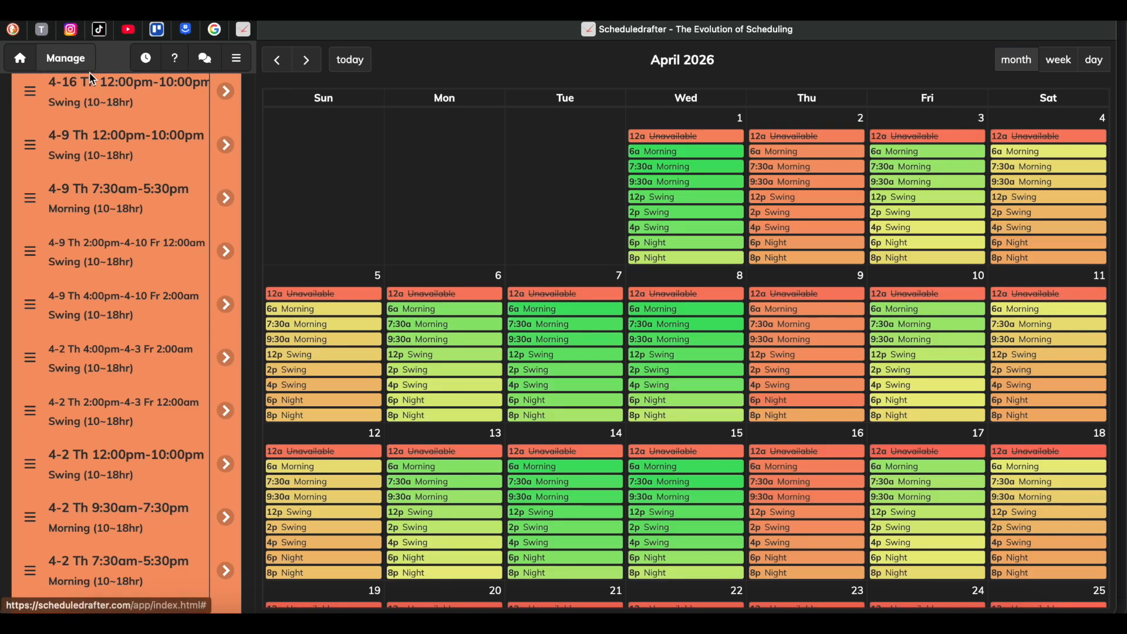
{"action": "scroll", "coordinate": [131, 209], "scroll_direction": "up", "scroll_amount": 20}
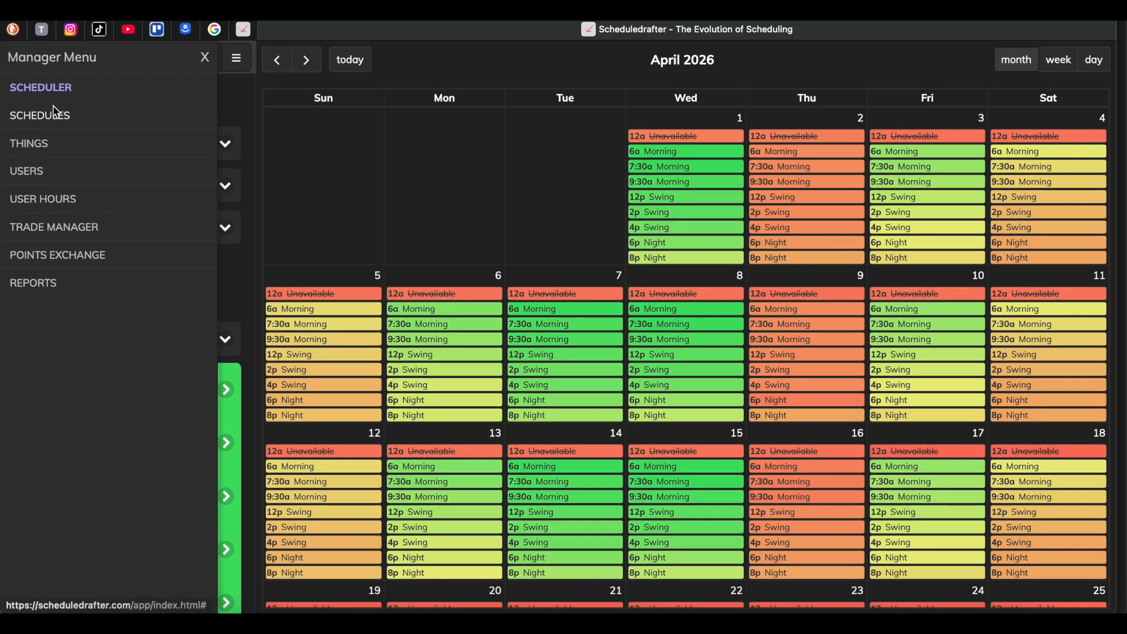
Open the manager's Scheduler for April 2026 and run the Autoscheduler.
{"action": "left_click", "coordinate": [53, 98]}
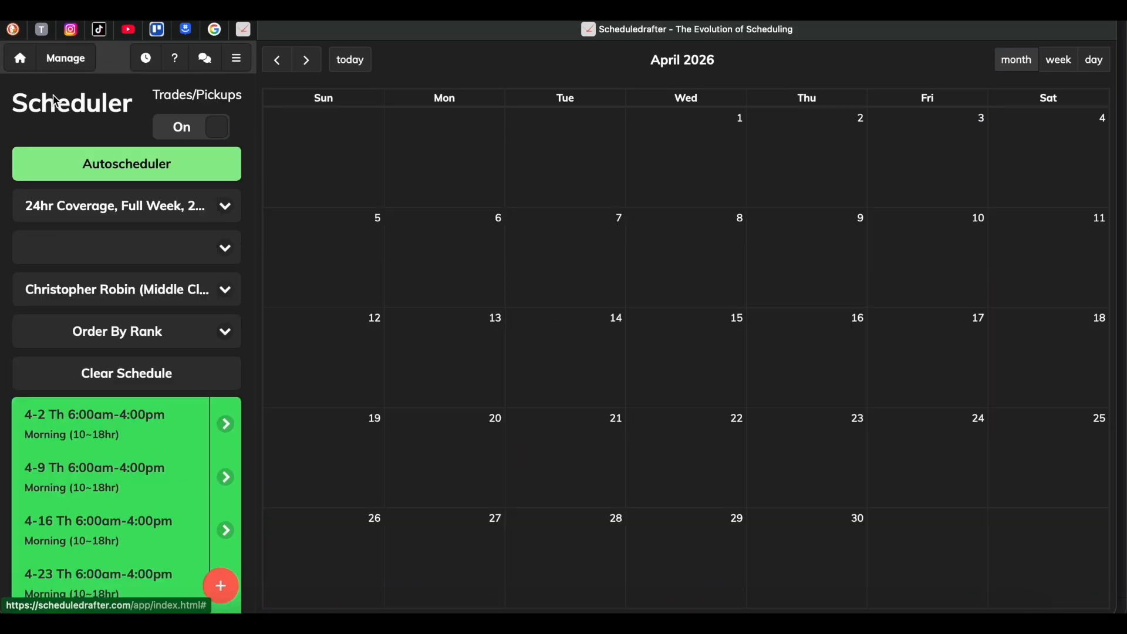
{"action": "left_click", "coordinate": [117, 247]}
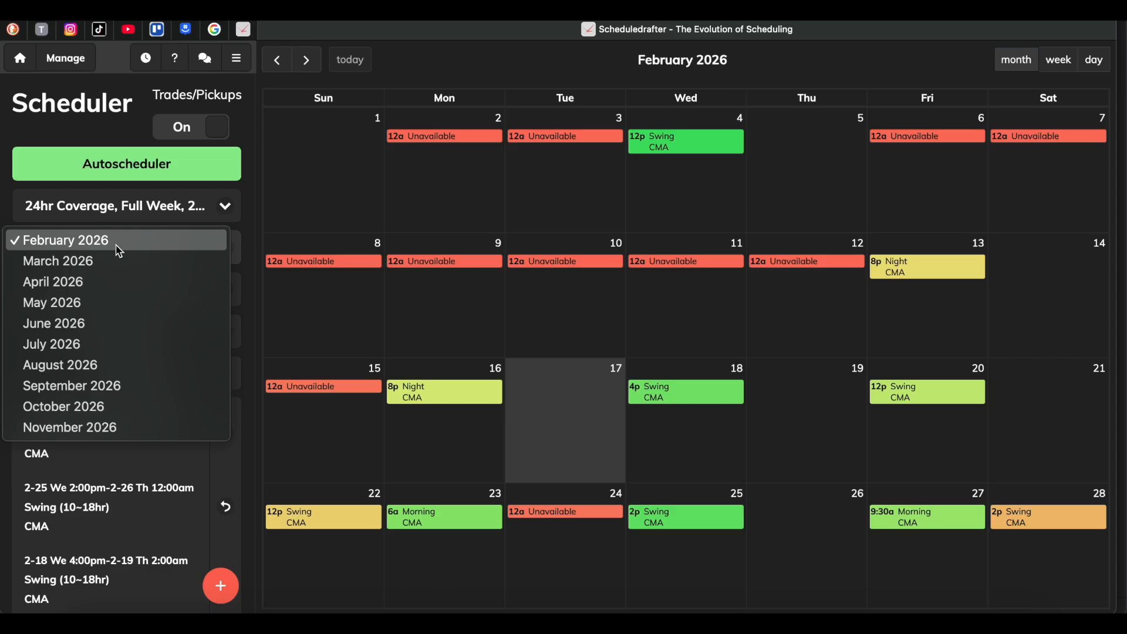
{"action": "left_click", "coordinate": [112, 284]}
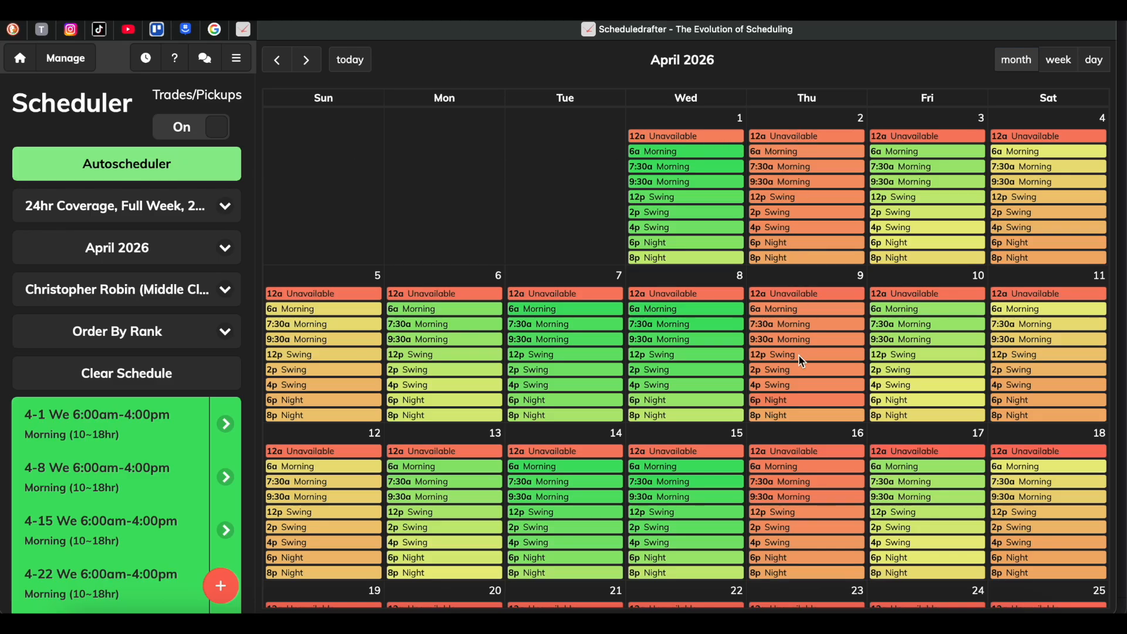
{"action": "scroll", "coordinate": [800, 362], "scroll_direction": "down", "scroll_amount": 5}
{"action": "left_click", "coordinate": [125, 164]}
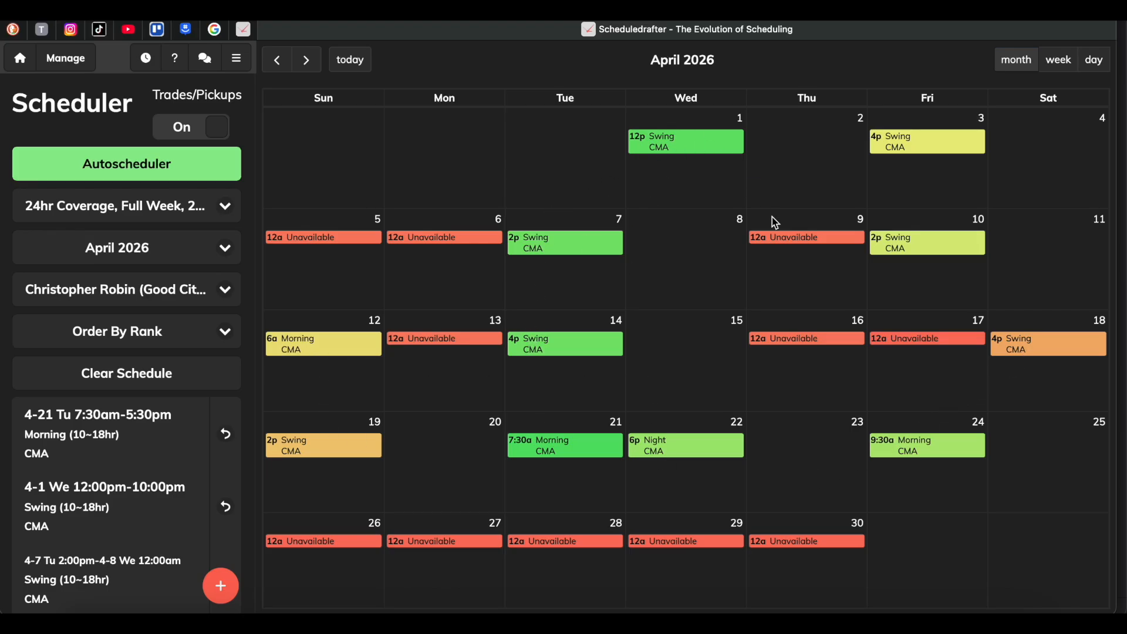
Look through the Scheduler's list of users and their classes for April 2026.
{"action": "left_click", "coordinate": [155, 300]}
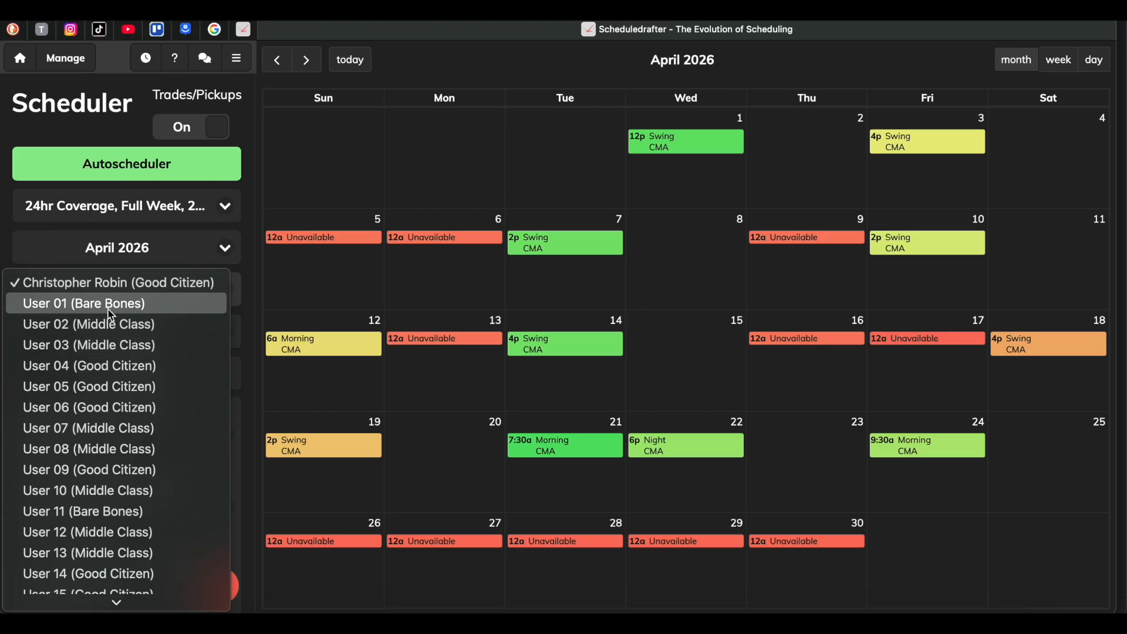
{"action": "scroll", "coordinate": [119, 386], "scroll_direction": "down", "scroll_amount": 4}
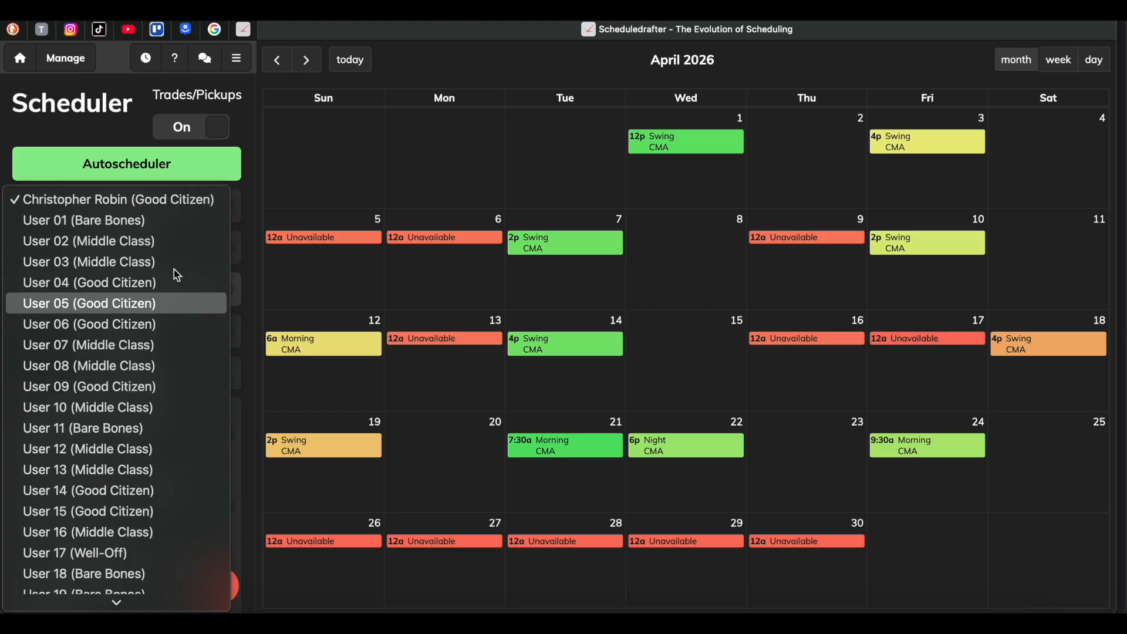
{"action": "left_click", "coordinate": [297, 178]}
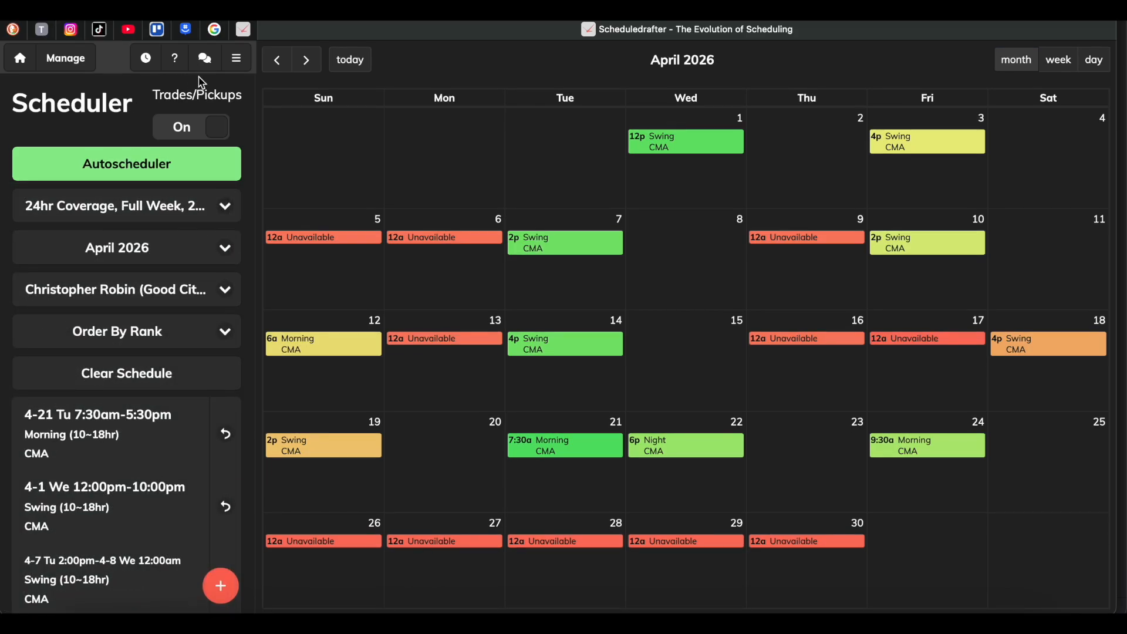
Open the Ranklist and go through March and April 2026 to the May 2026 shift rankings.
{"action": "left_click", "coordinate": [236, 58]}
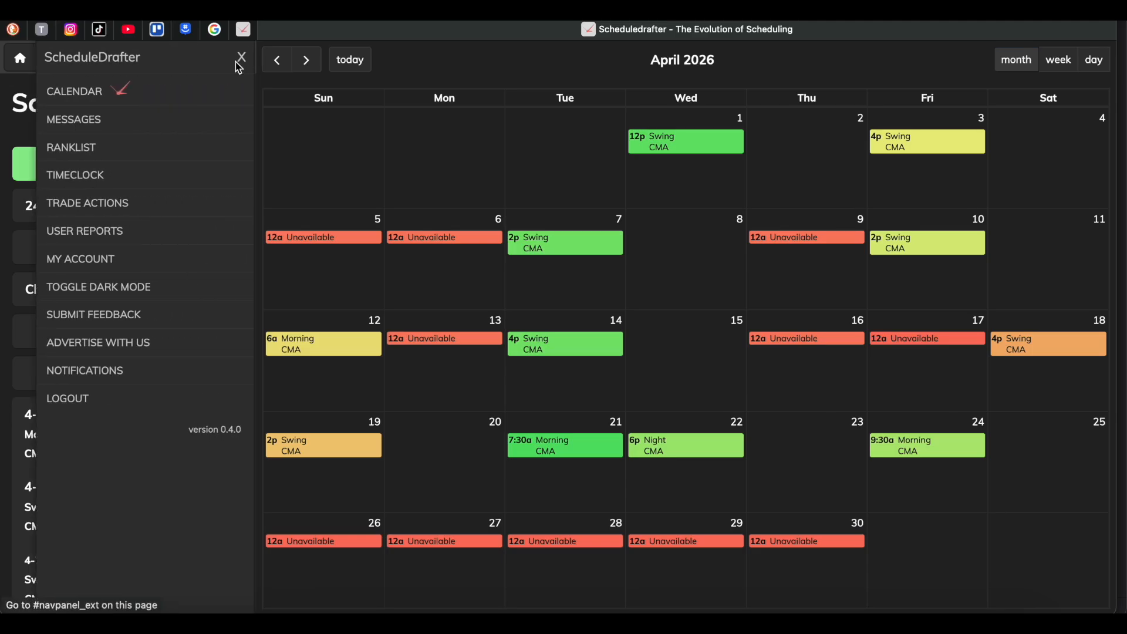
{"action": "left_click", "coordinate": [29, 137]}
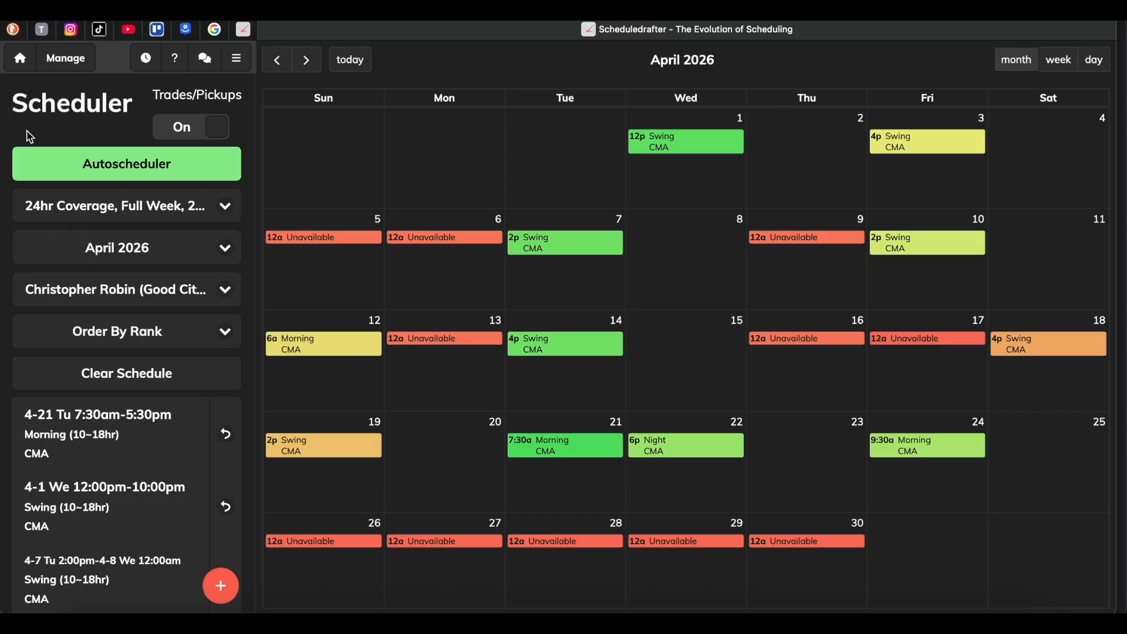
{"action": "left_click", "coordinate": [237, 58]}
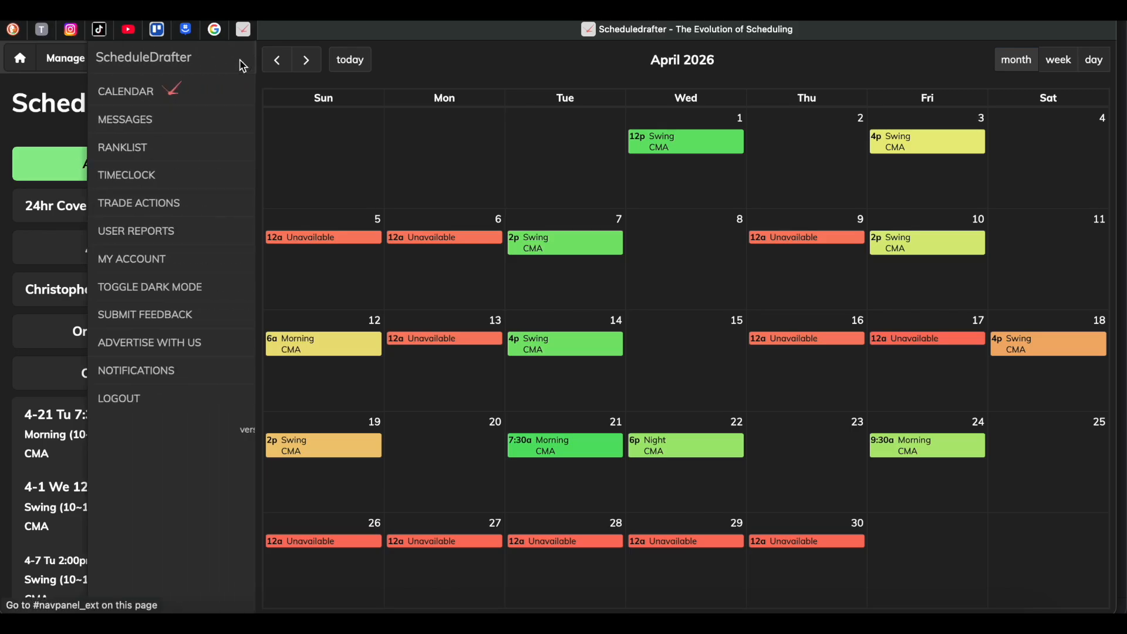
{"action": "left_click", "coordinate": [106, 154]}
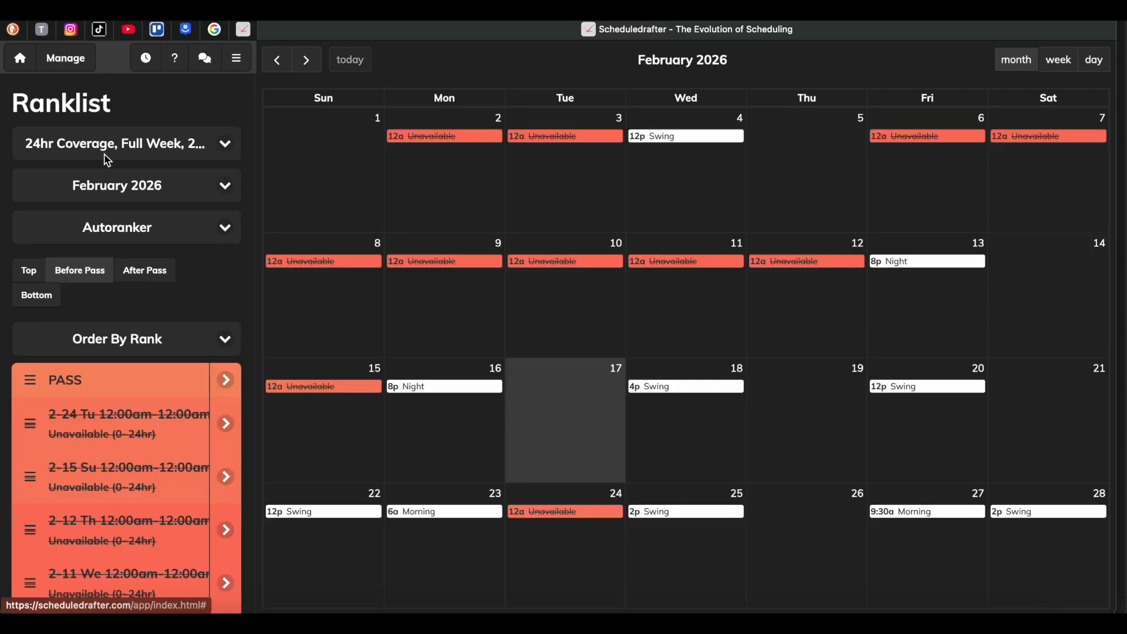
{"action": "left_click", "coordinate": [144, 186]}
{"action": "left_click", "coordinate": [142, 196]}
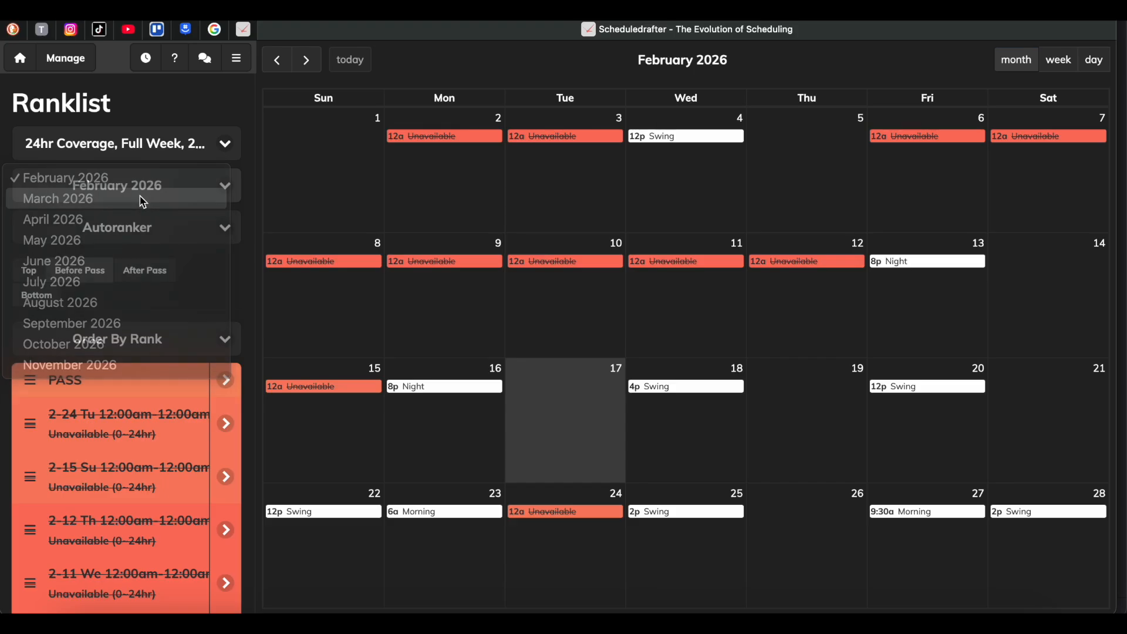
{"action": "left_click", "coordinate": [166, 195]}
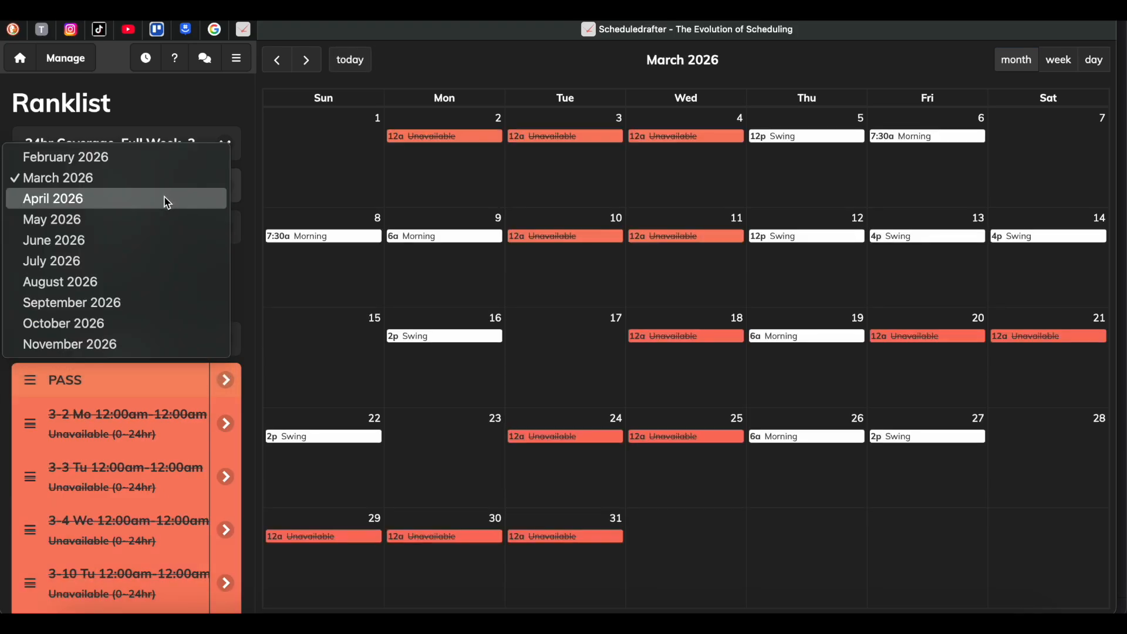
{"action": "left_click", "coordinate": [167, 198]}
{"action": "left_click", "coordinate": [175, 198]}
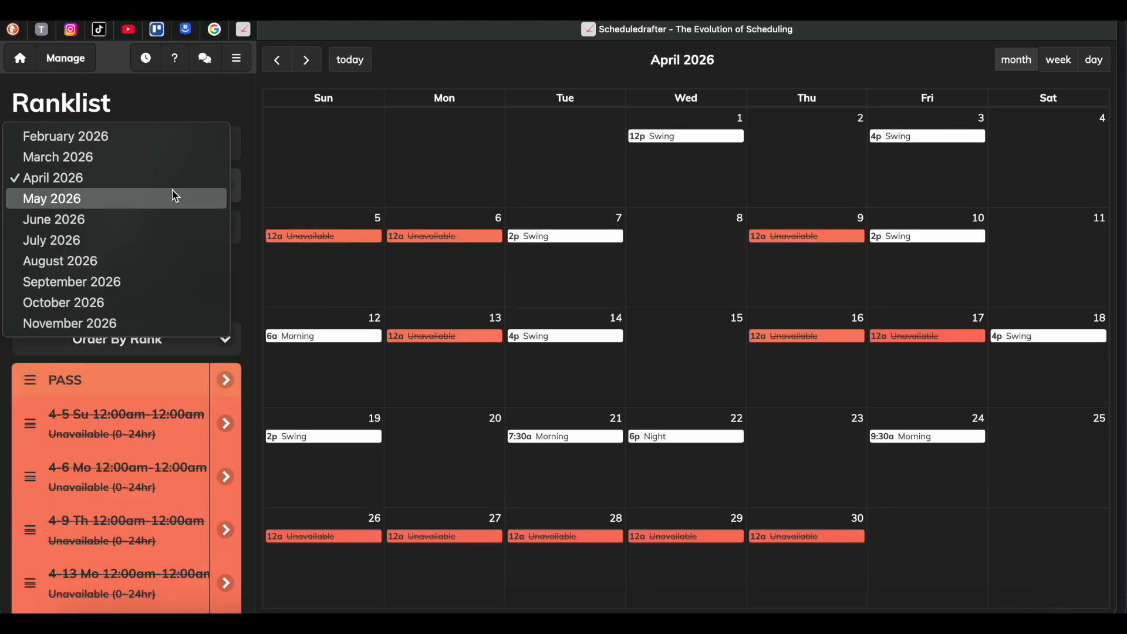
{"action": "left_click", "coordinate": [163, 207]}
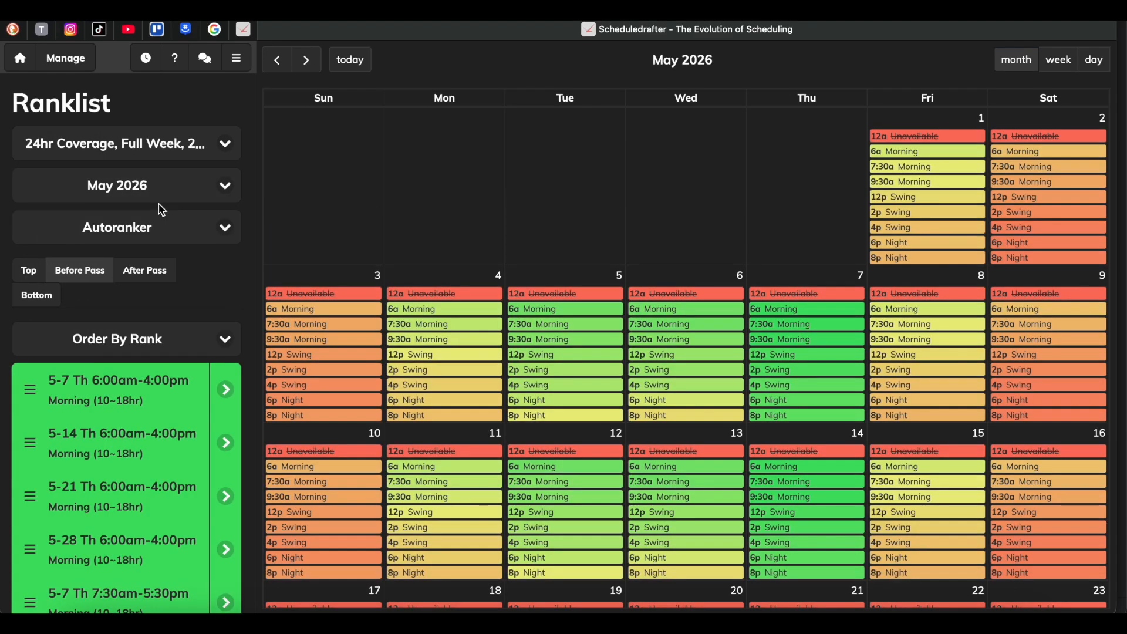
{"action": "scroll", "coordinate": [843, 353], "scroll_direction": "down", "scroll_amount": 5}
{"action": "scroll", "coordinate": [843, 353], "scroll_direction": "up", "scroll_amount": 5}
Clear all May 2026 rankings and rerun the Autoranker, then check the month's calendar.
{"action": "left_click", "coordinate": [228, 235]}
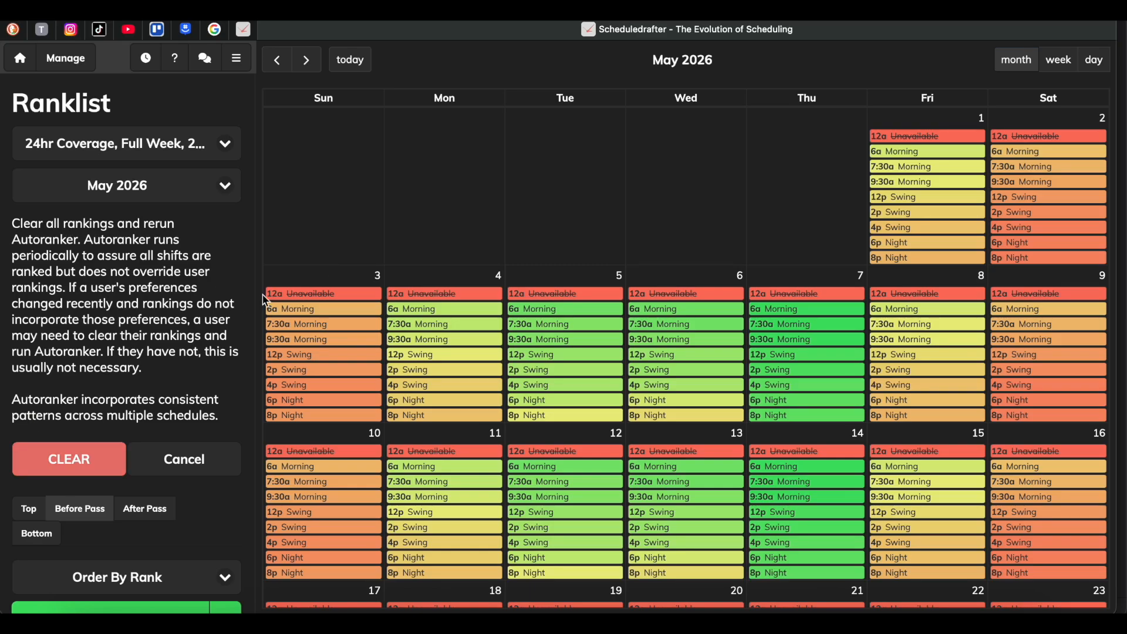
{"action": "left_click", "coordinate": [68, 464]}
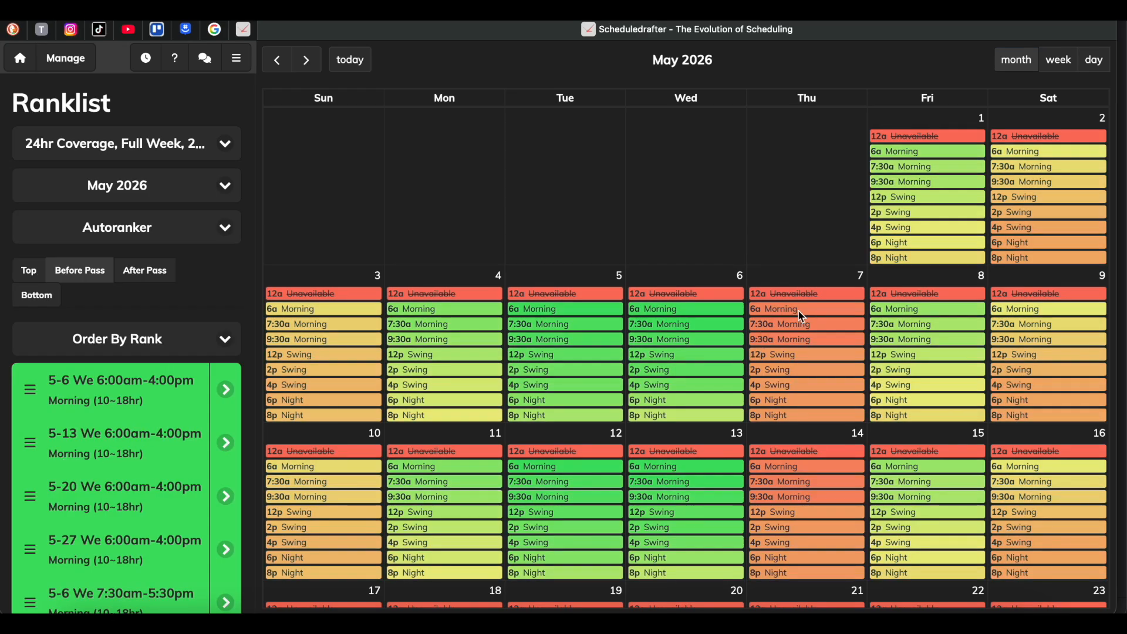
{"action": "scroll", "coordinate": [802, 317], "scroll_direction": "down", "scroll_amount": 5}
{"action": "scroll", "coordinate": [802, 317], "scroll_direction": "up", "scroll_amount": 5}
Switch the Ranklist to June 2026, clear all its rankings and rerun the Autoranker.
{"action": "left_click", "coordinate": [126, 188]}
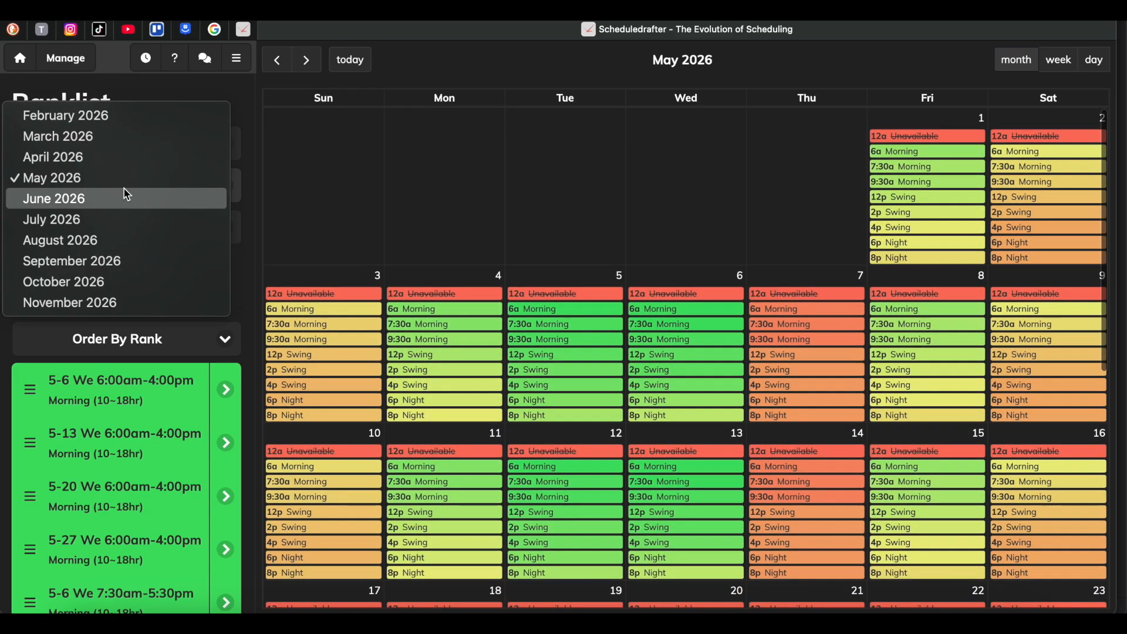
{"action": "left_click", "coordinate": [122, 200]}
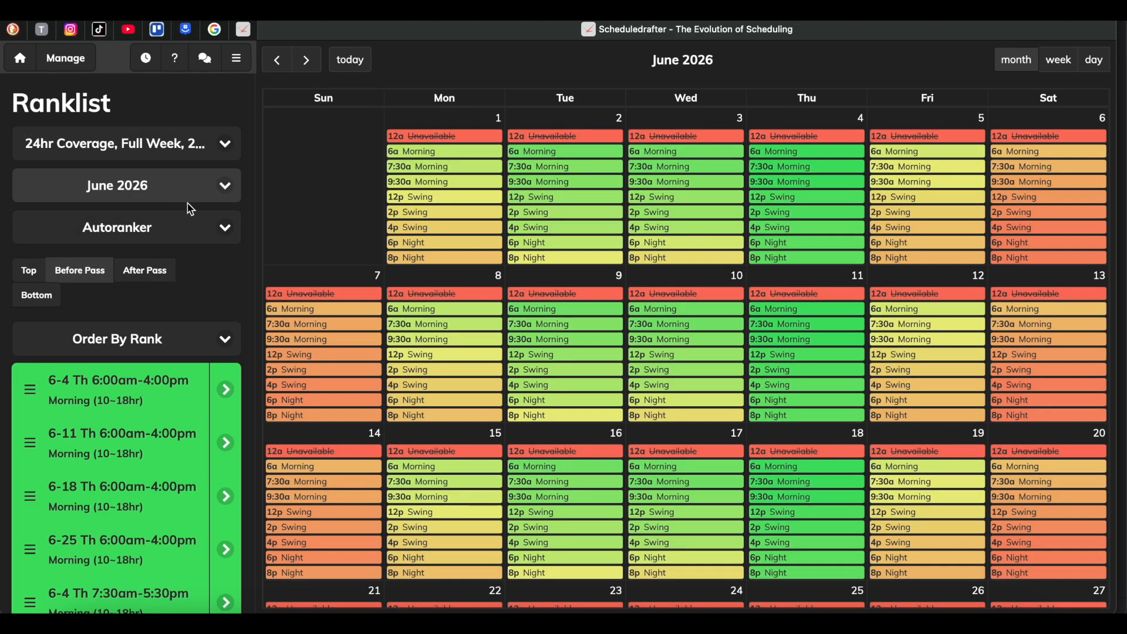
{"action": "left_click", "coordinate": [121, 229]}
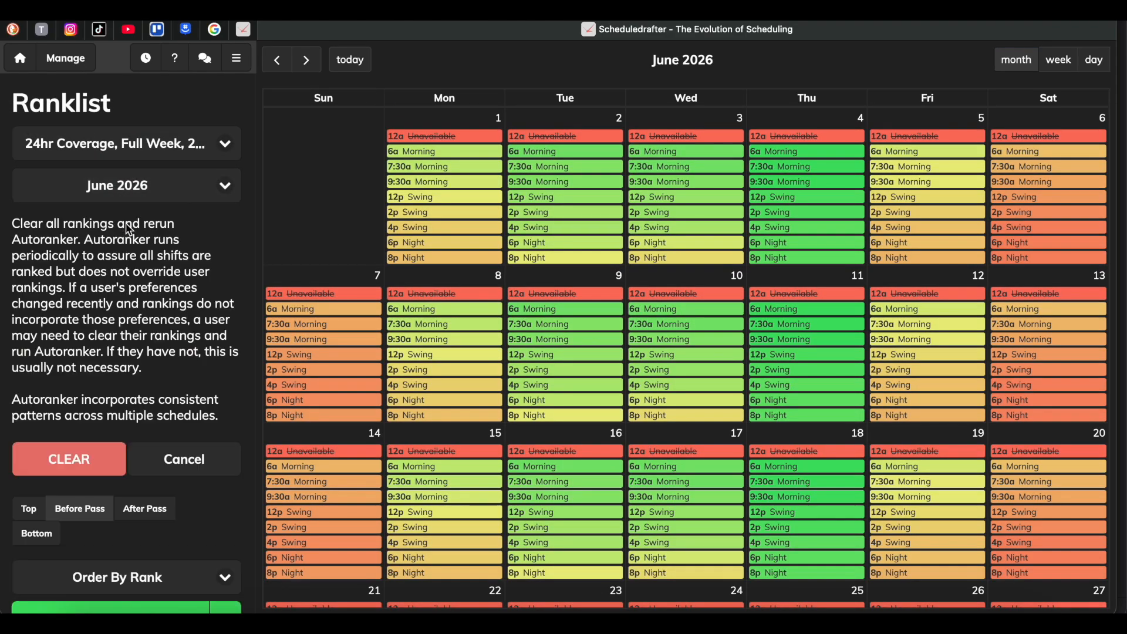
{"action": "left_click", "coordinate": [75, 462]}
Switch the Ranklist to July 2026, clear all its rankings and rerun the Autoranker.
{"action": "left_click", "coordinate": [135, 193]}
{"action": "left_click", "coordinate": [140, 198]}
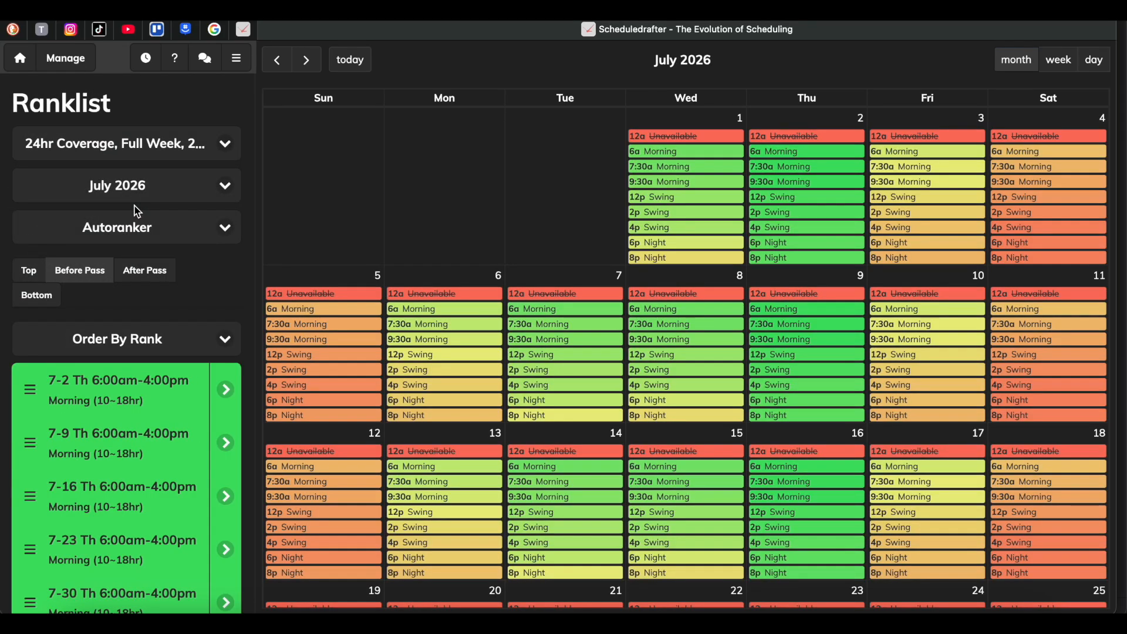
{"action": "left_click", "coordinate": [146, 227]}
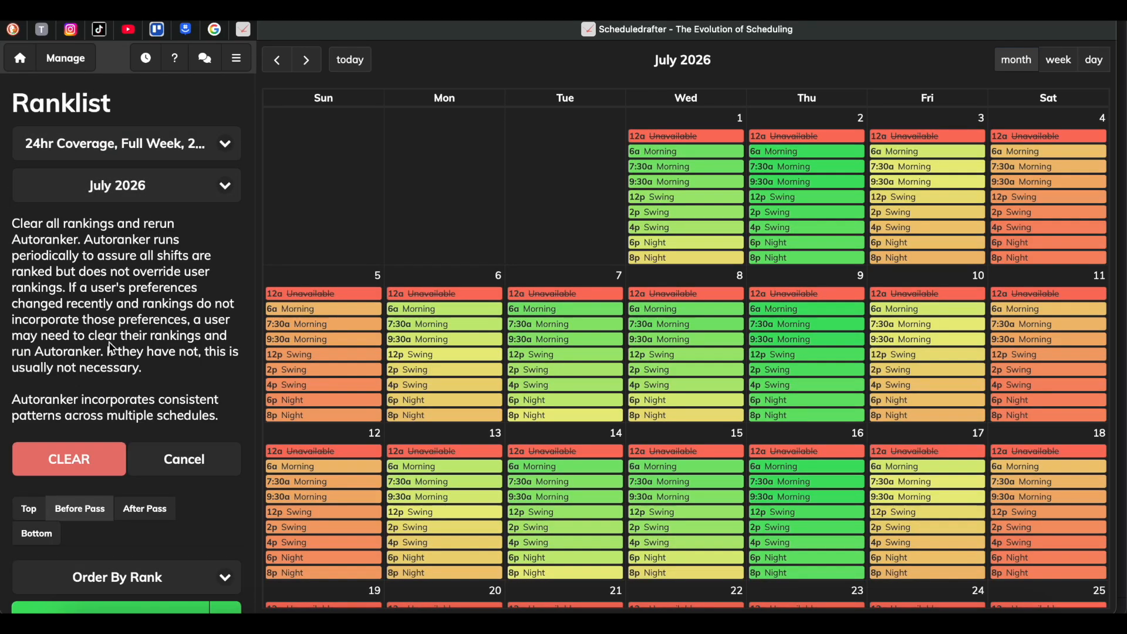
{"action": "left_click", "coordinate": [90, 469]}
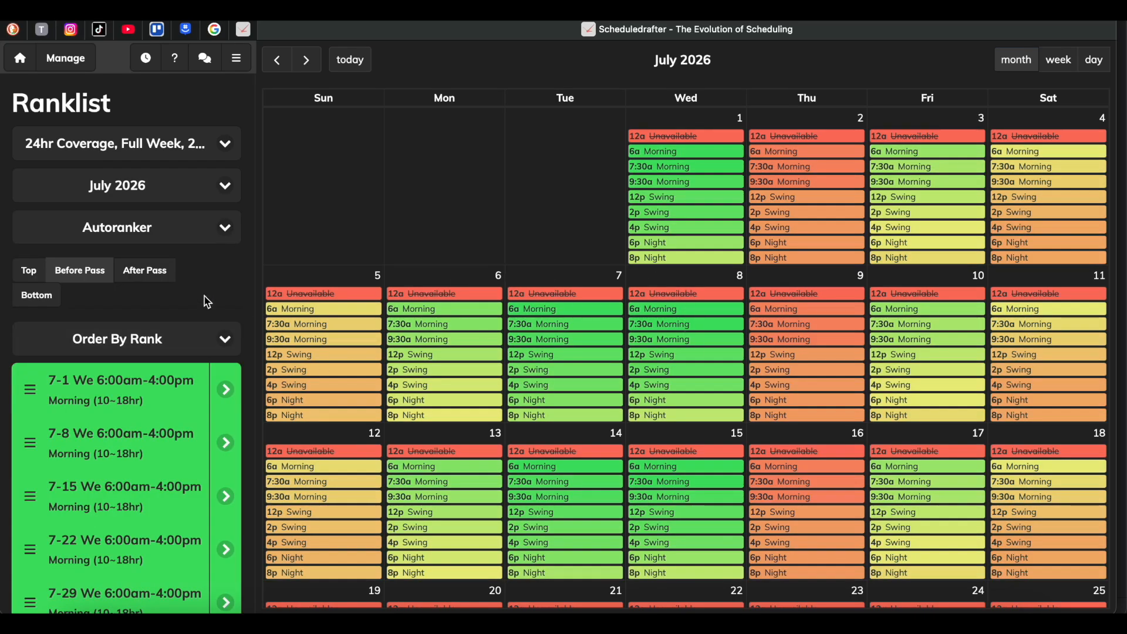
Switch the Ranklist to August 2026, clear all its rankings and rerun the Autoranker.
{"action": "left_click", "coordinate": [150, 230]}
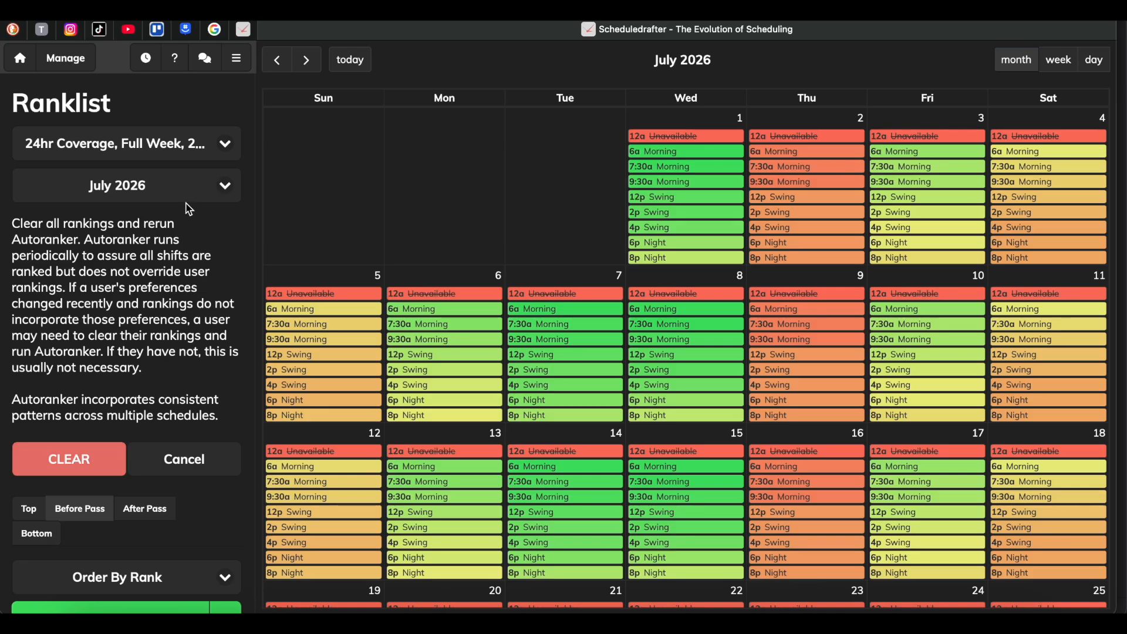
{"action": "left_click", "coordinate": [176, 186]}
{"action": "left_click", "coordinate": [173, 209]}
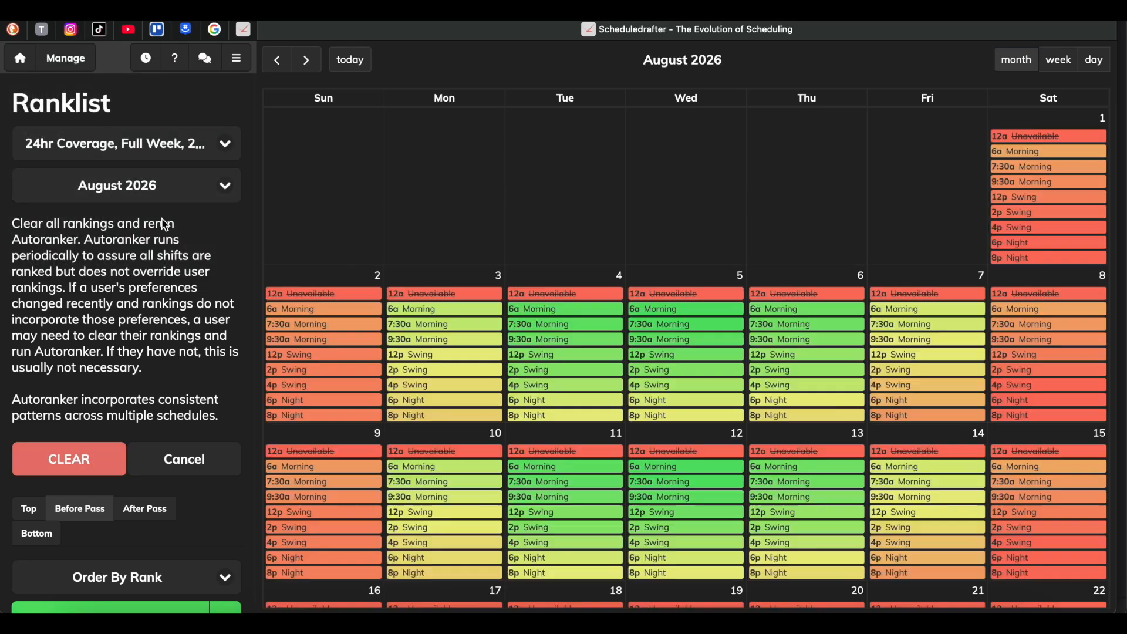
{"action": "left_click", "coordinate": [89, 471]}
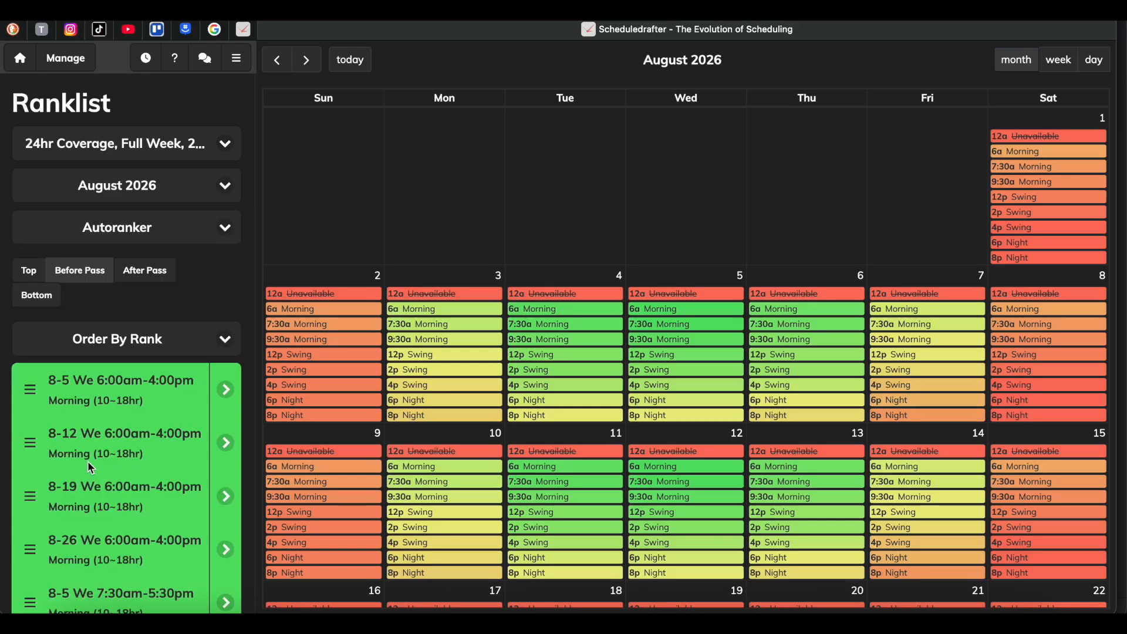
{"action": "scroll", "coordinate": [757, 310], "scroll_direction": "down", "scroll_amount": 5}
{"action": "scroll", "coordinate": [757, 310], "scroll_direction": "up", "scroll_amount": 5}
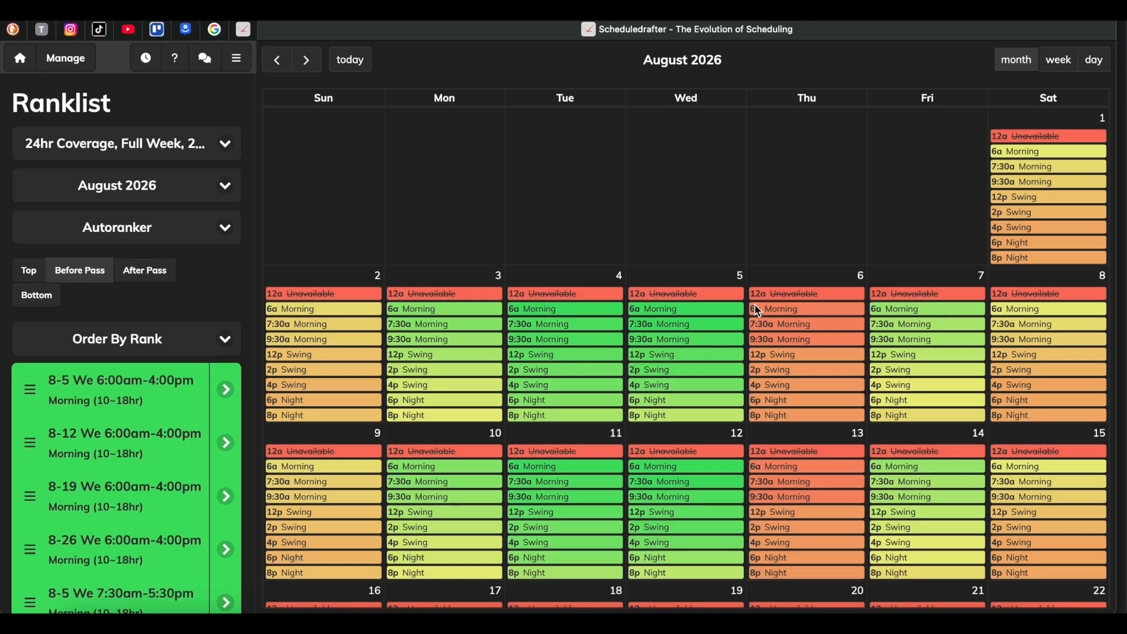
Rerank the 12p and 2p Swing shifts on August 3–5 and the 12p Swing shifts on August 10–12 as Before Pass.
{"action": "left_click", "coordinate": [455, 355]}
{"action": "left_click", "coordinate": [555, 355]}
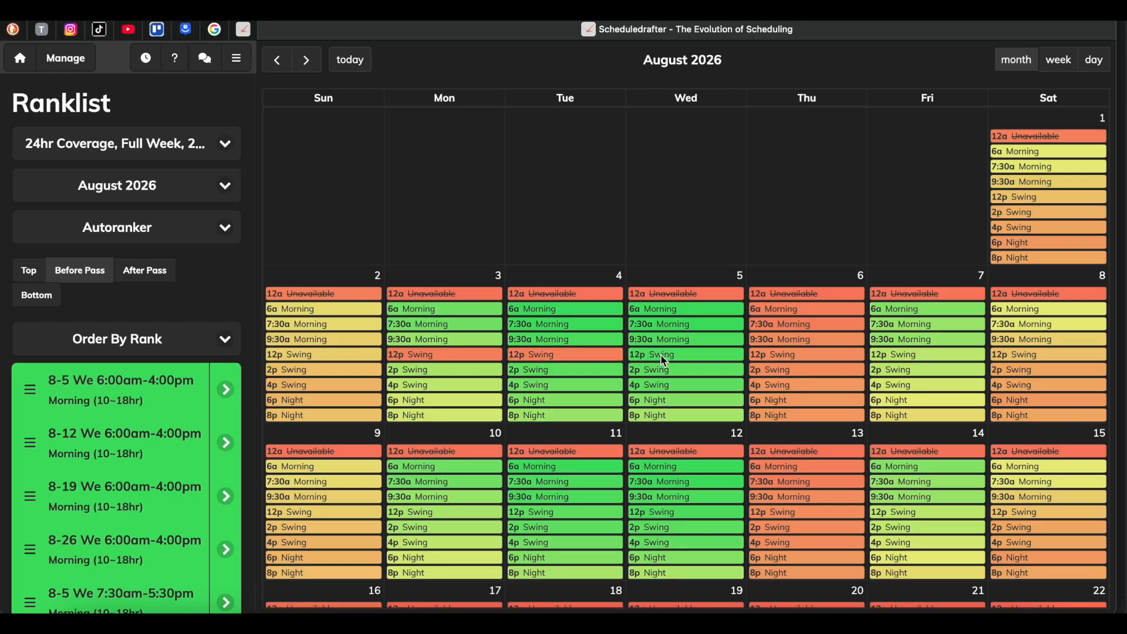
{"action": "left_click", "coordinate": [466, 371]}
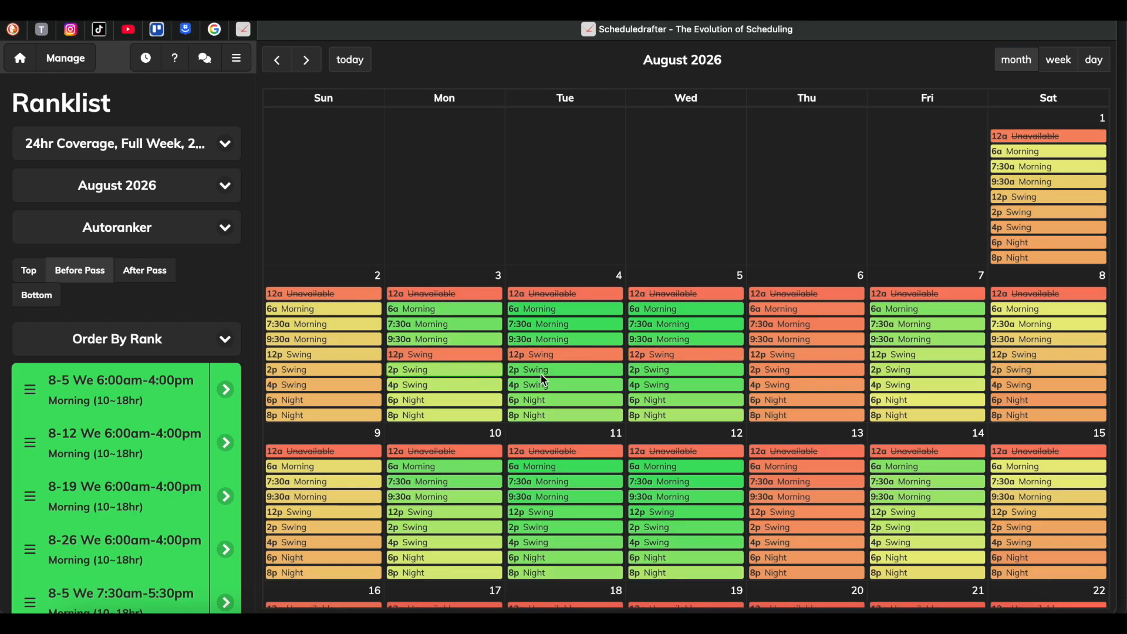
{"action": "left_click", "coordinate": [546, 372]}
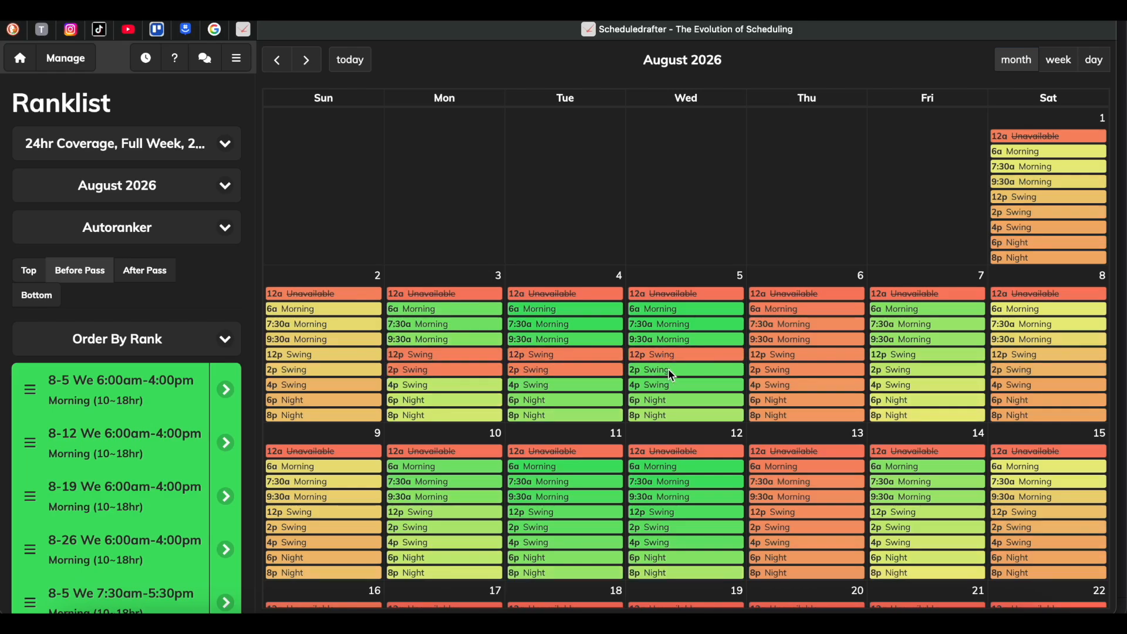
{"action": "left_click", "coordinate": [441, 514]}
{"action": "left_click", "coordinate": [552, 515]}
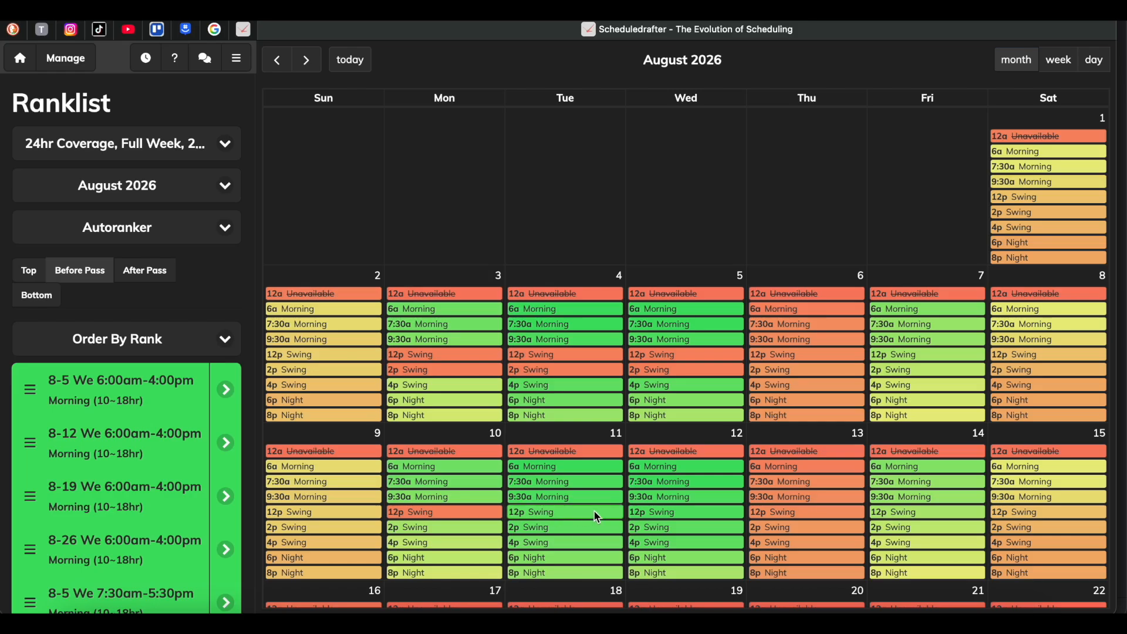
{"action": "left_click", "coordinate": [664, 515]}
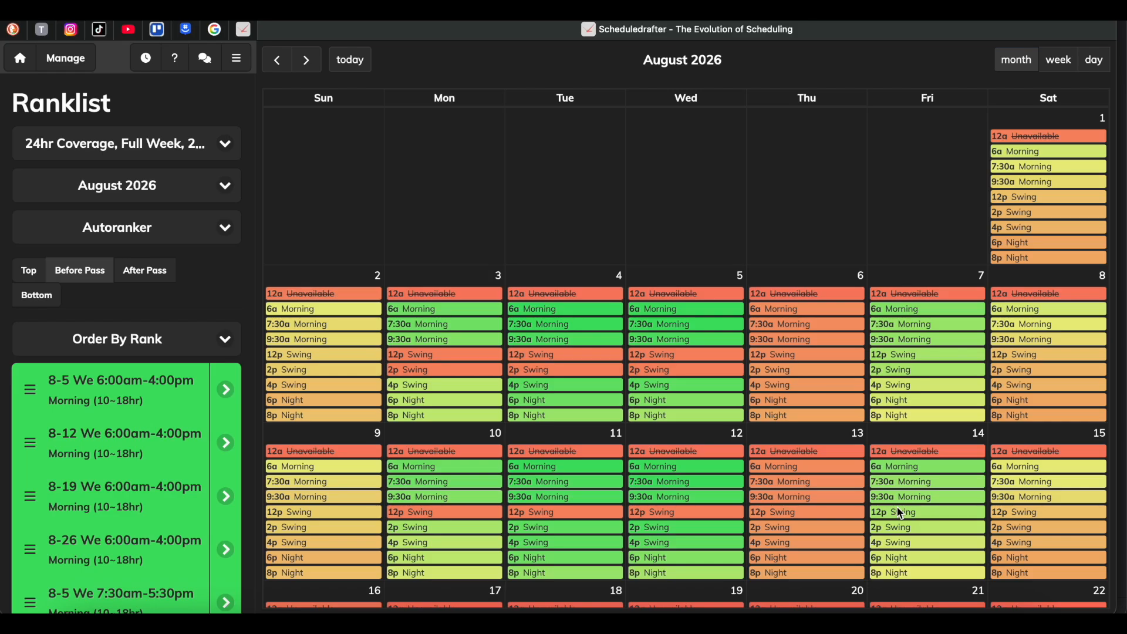
Open the Messages page and look over the other user pages available for navigation.
{"action": "left_click", "coordinate": [236, 61]}
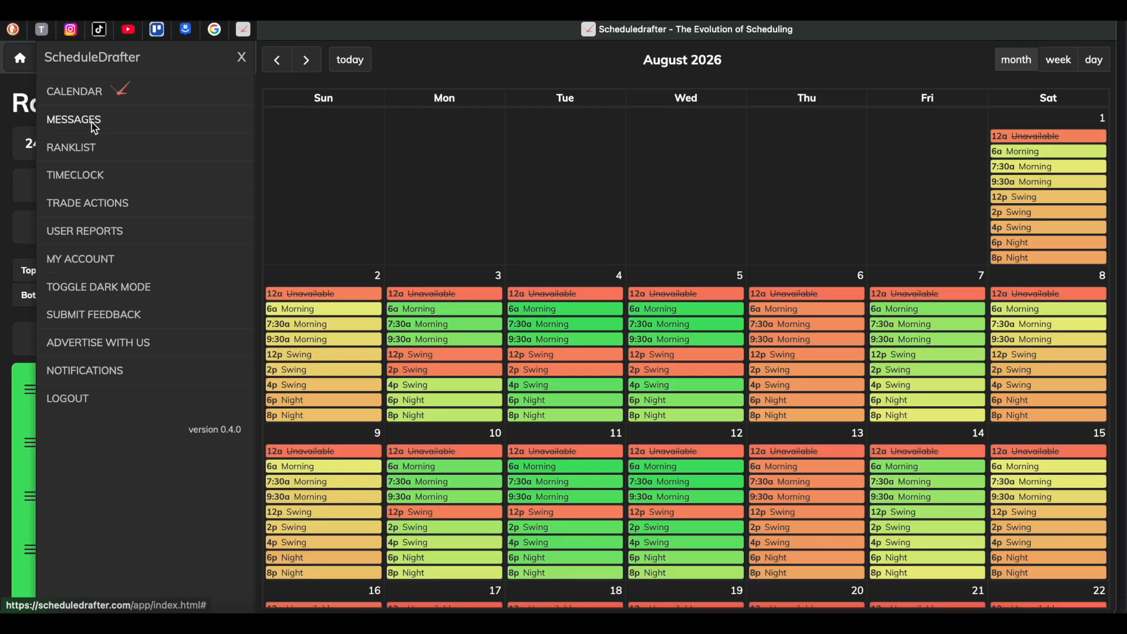
{"action": "left_click", "coordinate": [97, 120]}
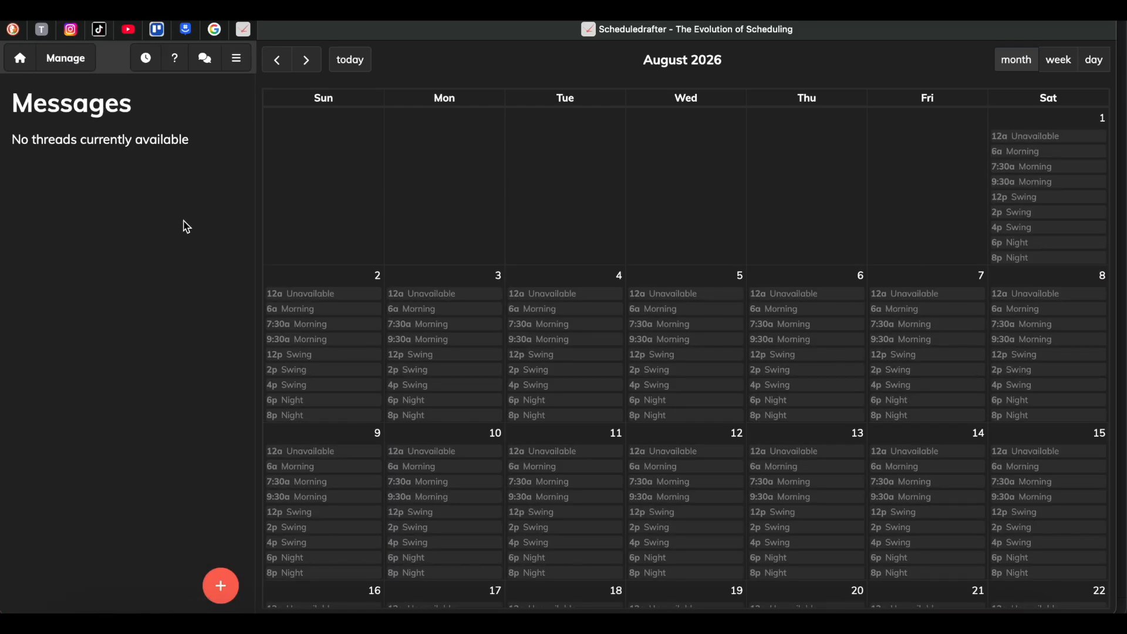
{"action": "left_click", "coordinate": [237, 60]}
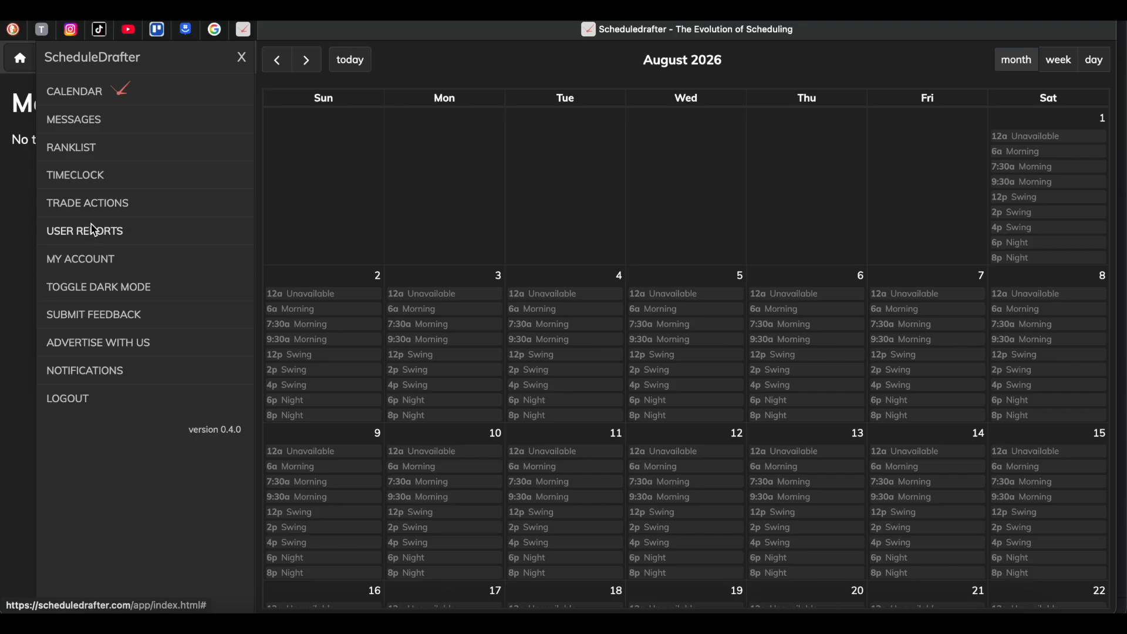
{"action": "left_click", "coordinate": [28, 184]}
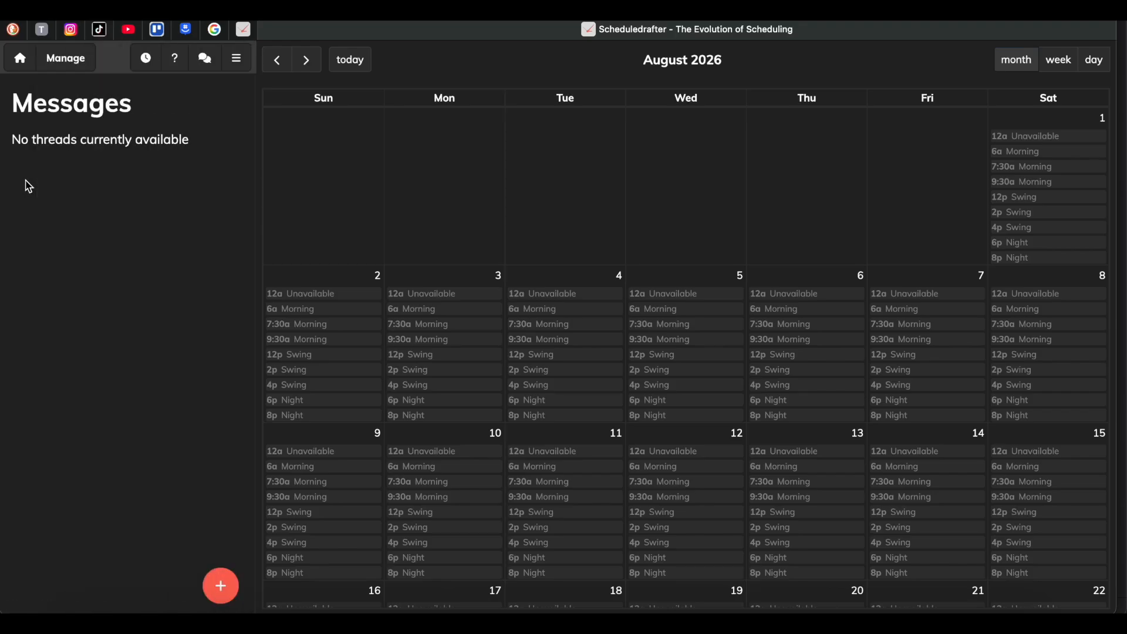
Open the 24hr Coverage, Full Week, 24 users schedule for editing and review its notes, frequency options and requested user information.
{"action": "left_click", "coordinate": [76, 68]}
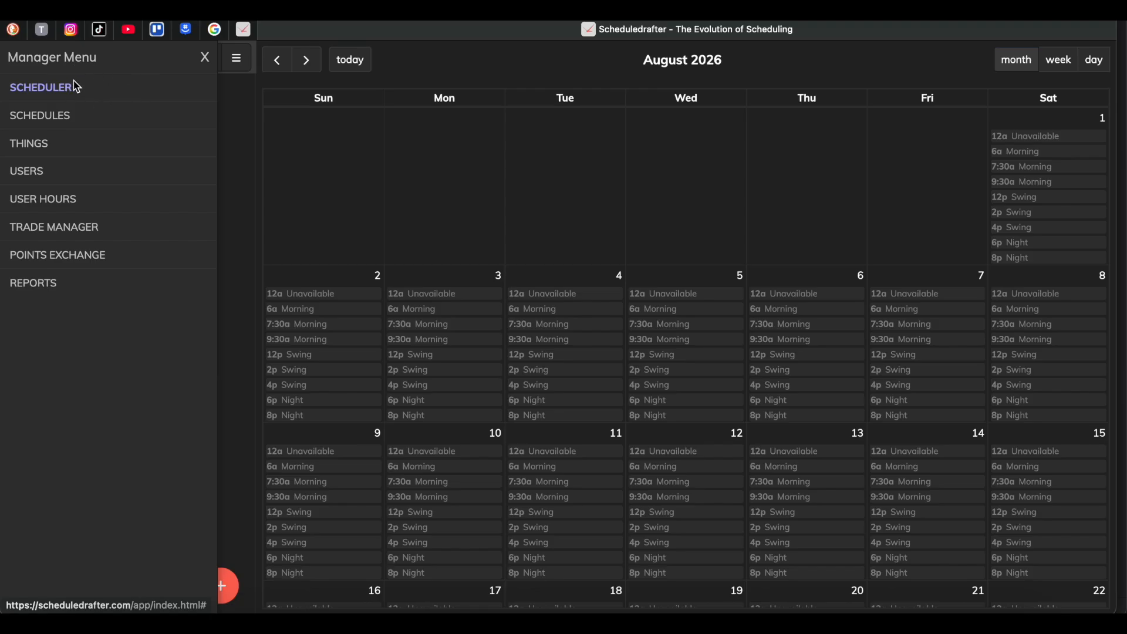
{"action": "left_click", "coordinate": [44, 120]}
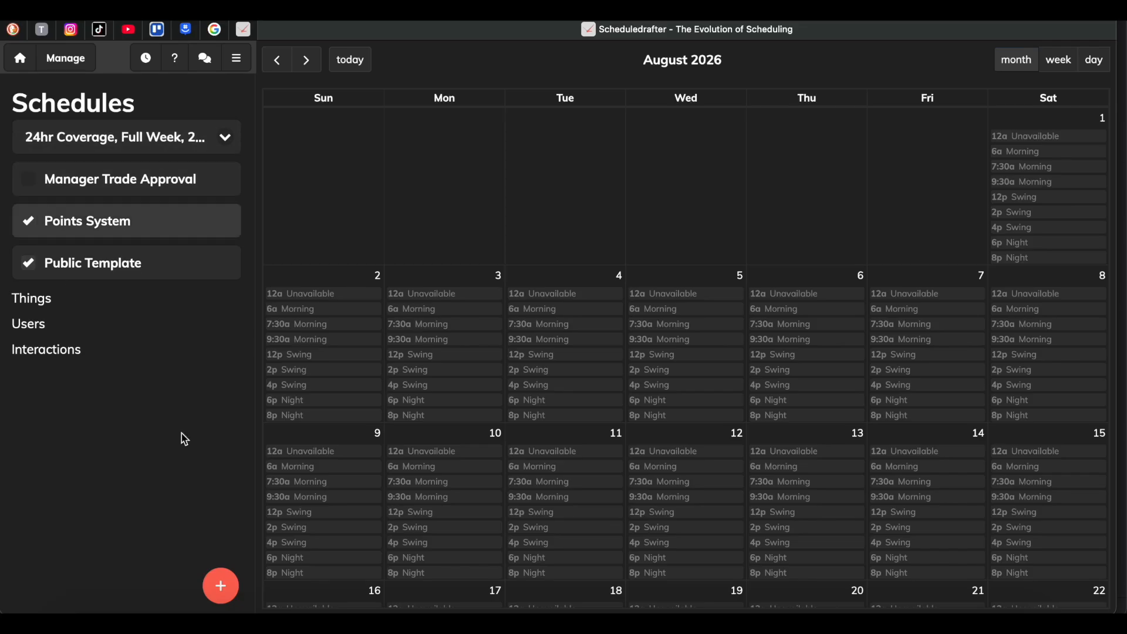
{"action": "mouse_move", "coordinate": [223, 570]}
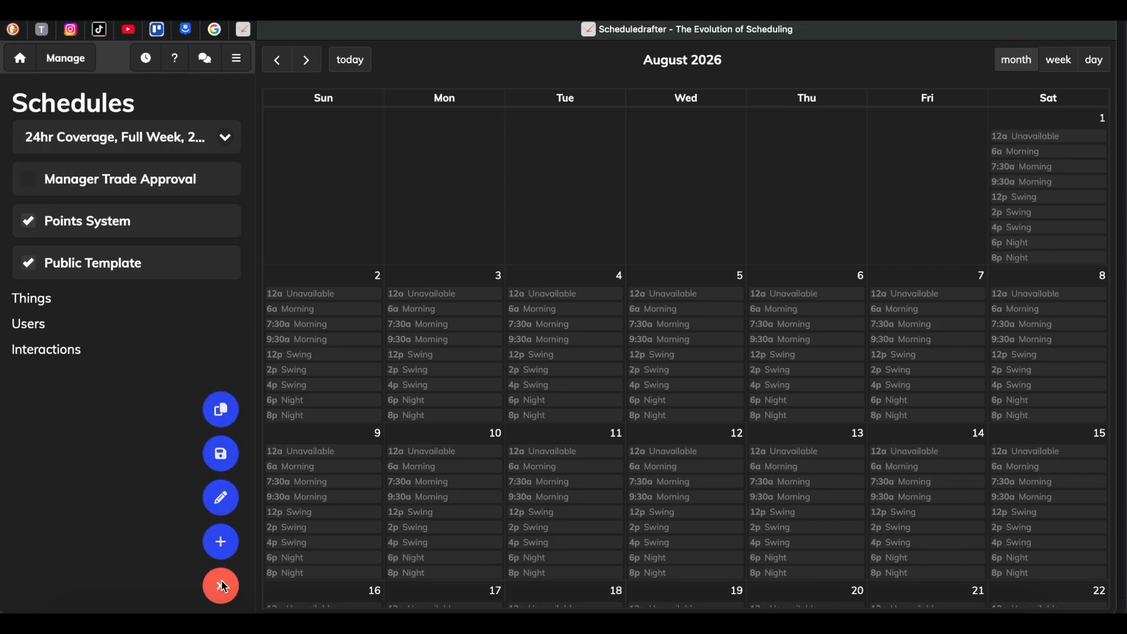
{"action": "left_click", "coordinate": [223, 498]}
{"action": "scroll", "coordinate": [135, 449], "scroll_direction": "down", "scroll_amount": 7}
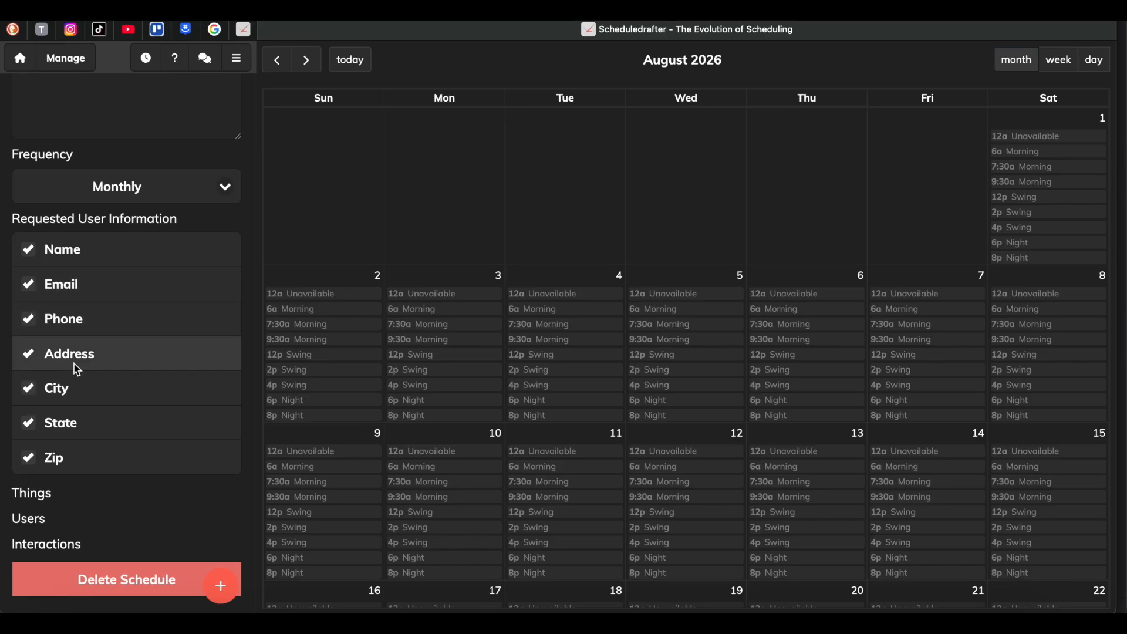
{"action": "scroll", "coordinate": [77, 369], "scroll_direction": "up", "scroll_amount": 8}
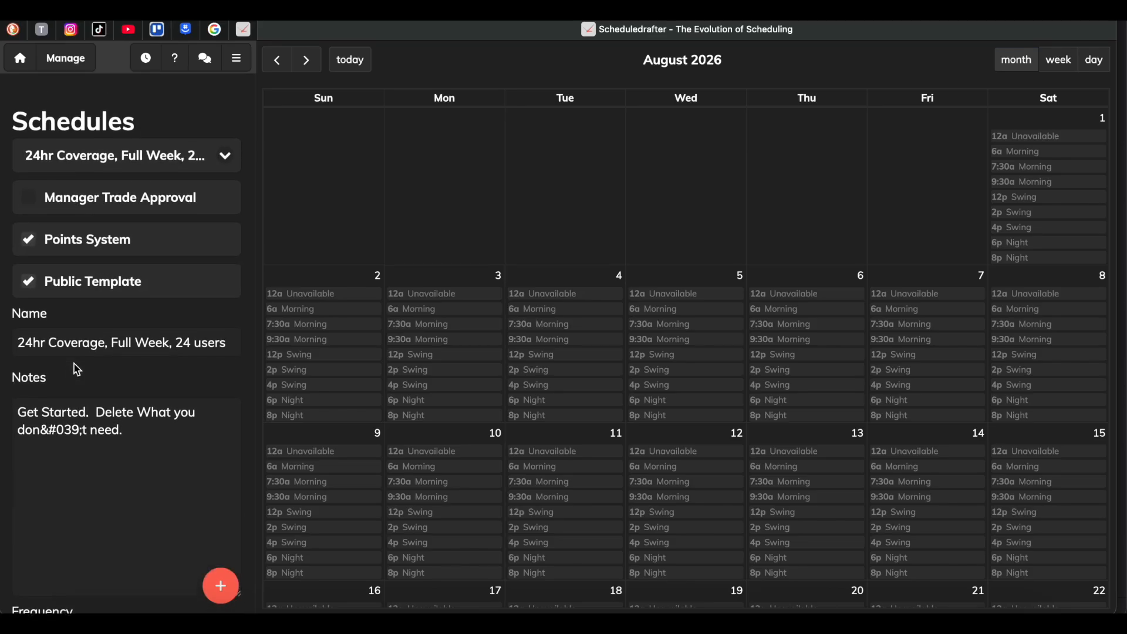
{"action": "scroll", "coordinate": [77, 369], "scroll_direction": "down", "scroll_amount": 3}
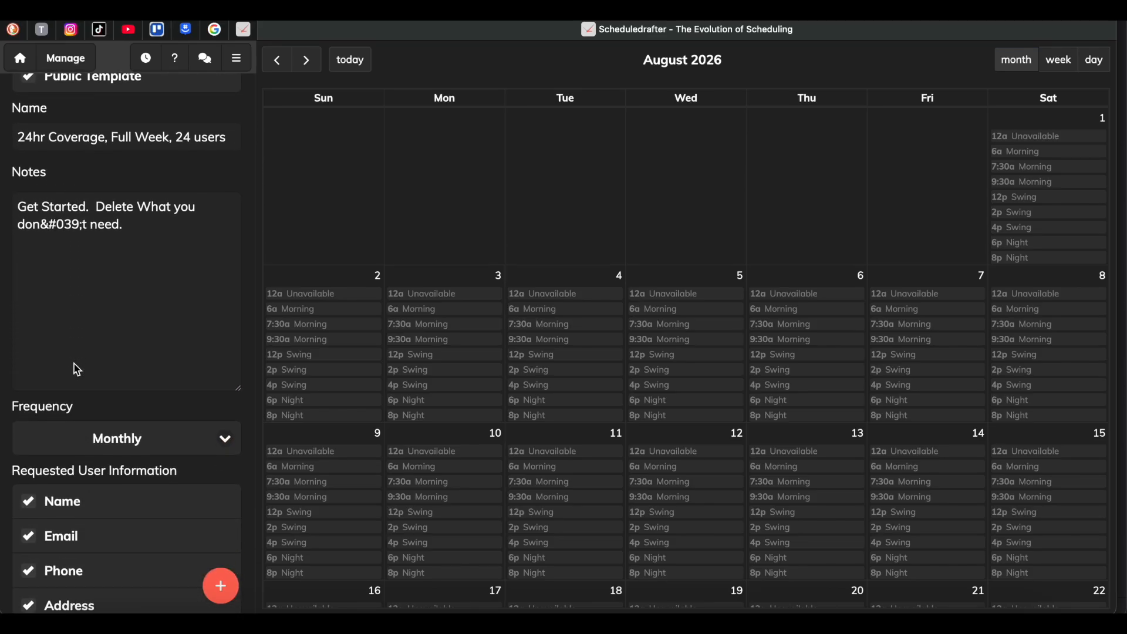
{"action": "left_click", "coordinate": [150, 434]}
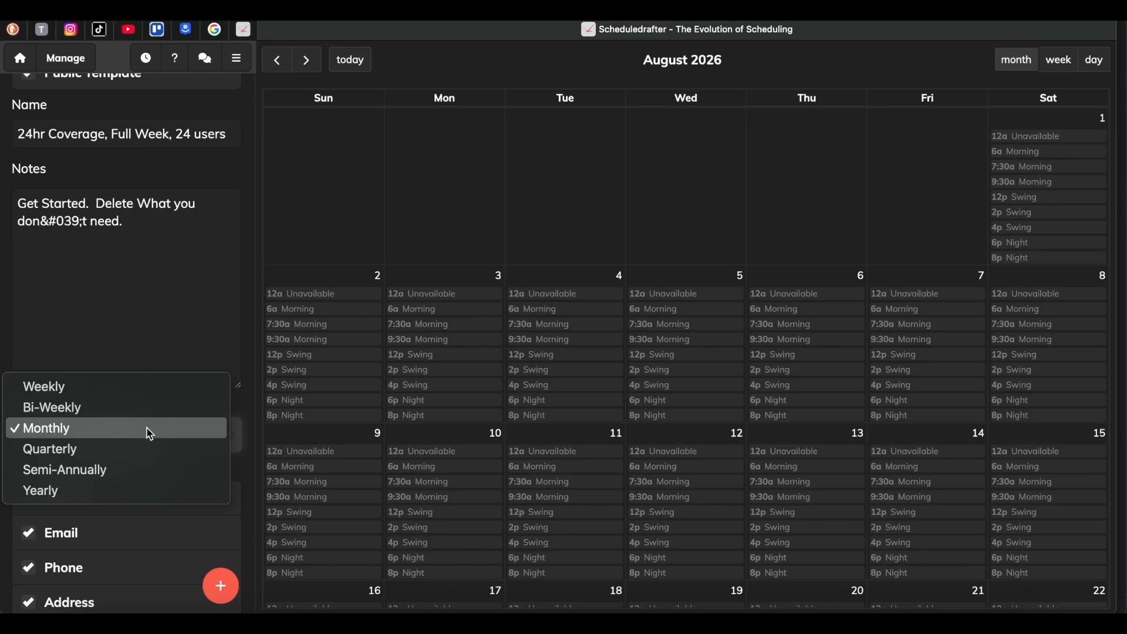
{"action": "left_click", "coordinate": [149, 435]}
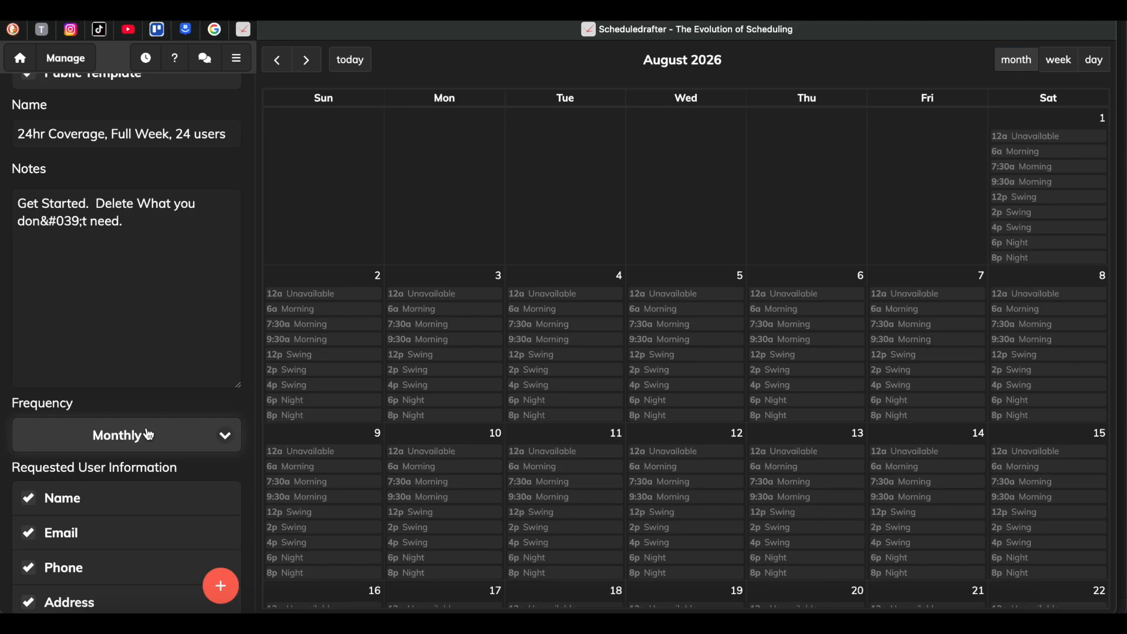
{"action": "scroll", "coordinate": [148, 432], "scroll_direction": "up", "scroll_amount": 4}
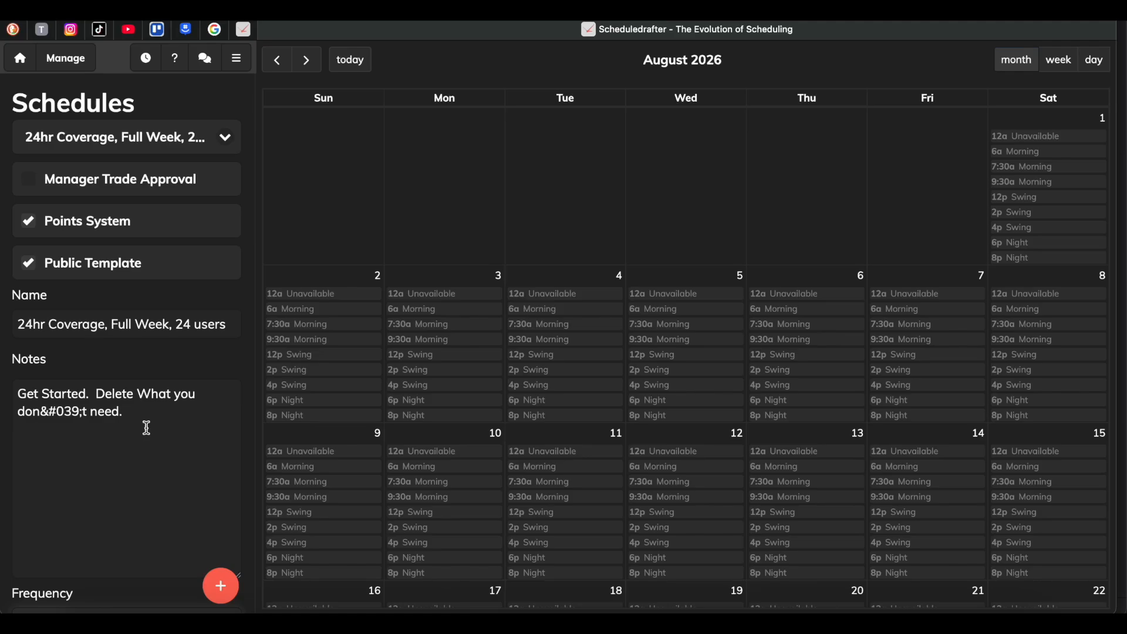
View the schedule's Things page and return to the Schedules page.
{"action": "left_click", "coordinate": [63, 60]}
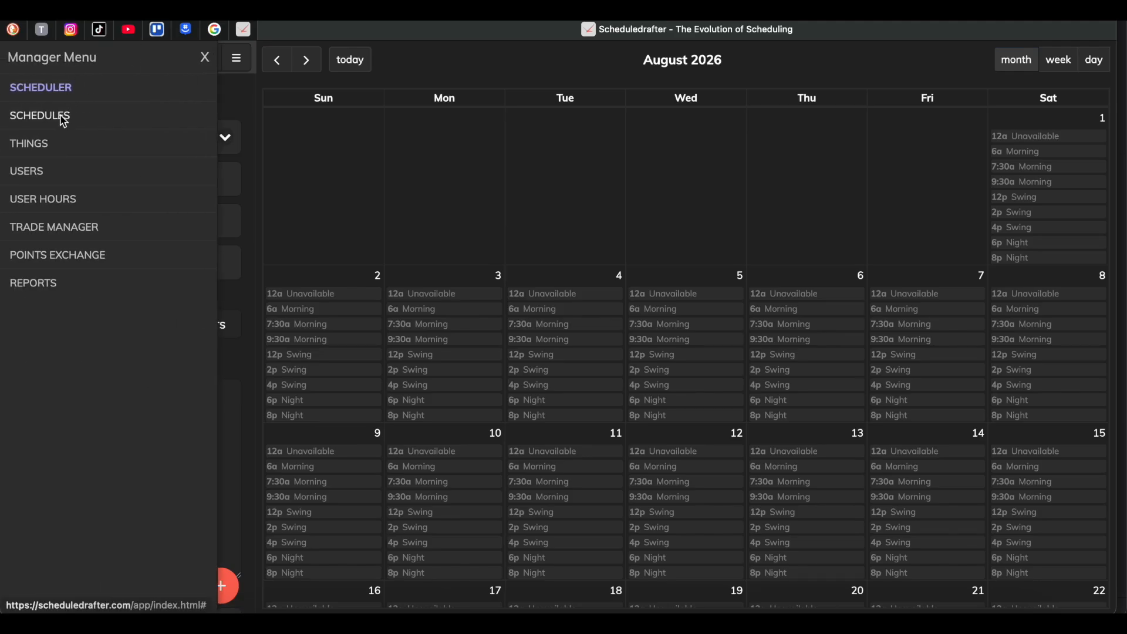
{"action": "left_click", "coordinate": [44, 144]}
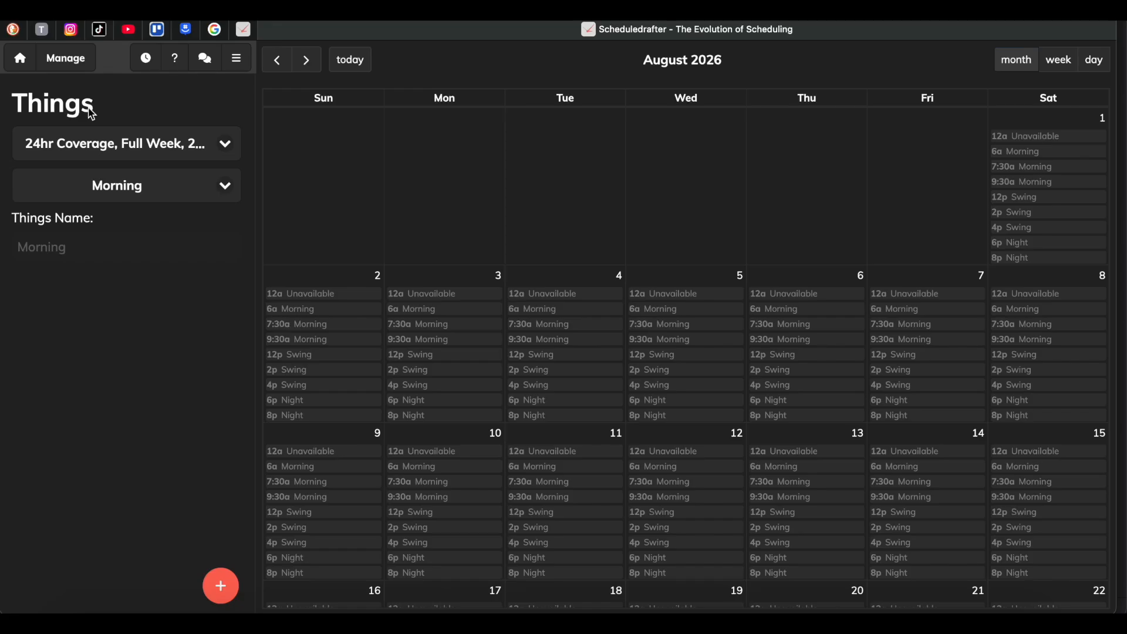
{"action": "left_click", "coordinate": [63, 57]}
{"action": "left_click", "coordinate": [55, 117]}
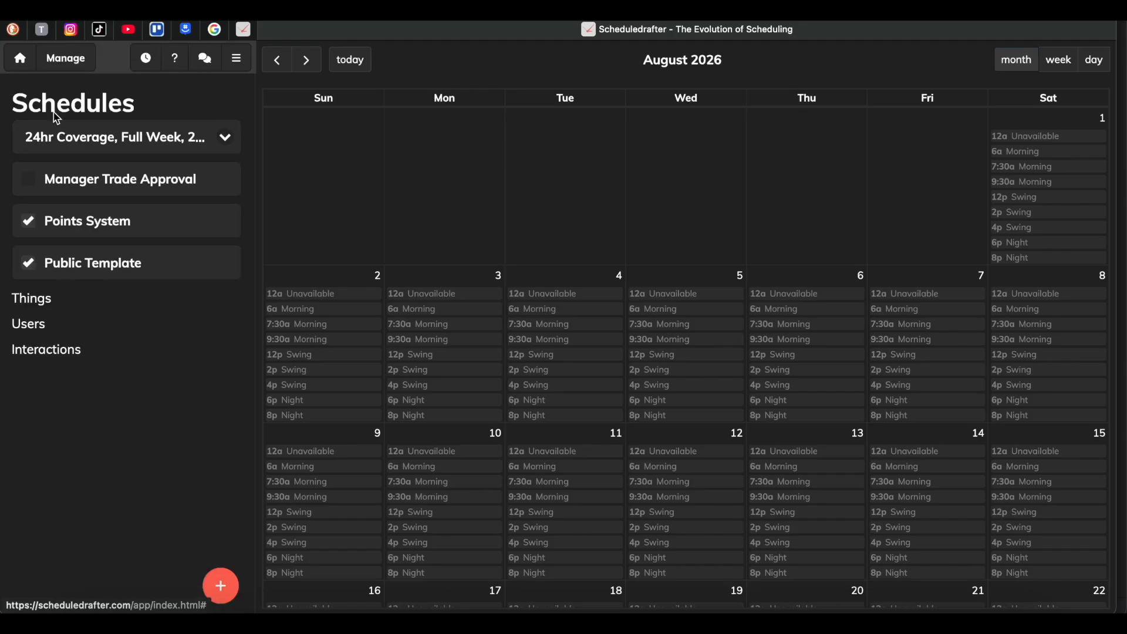
Try adding an interaction with the 24hr Coverage, Full Week, 10 users schedule, toggling the Overlaps and Hours options.
{"action": "left_click", "coordinate": [47, 355]}
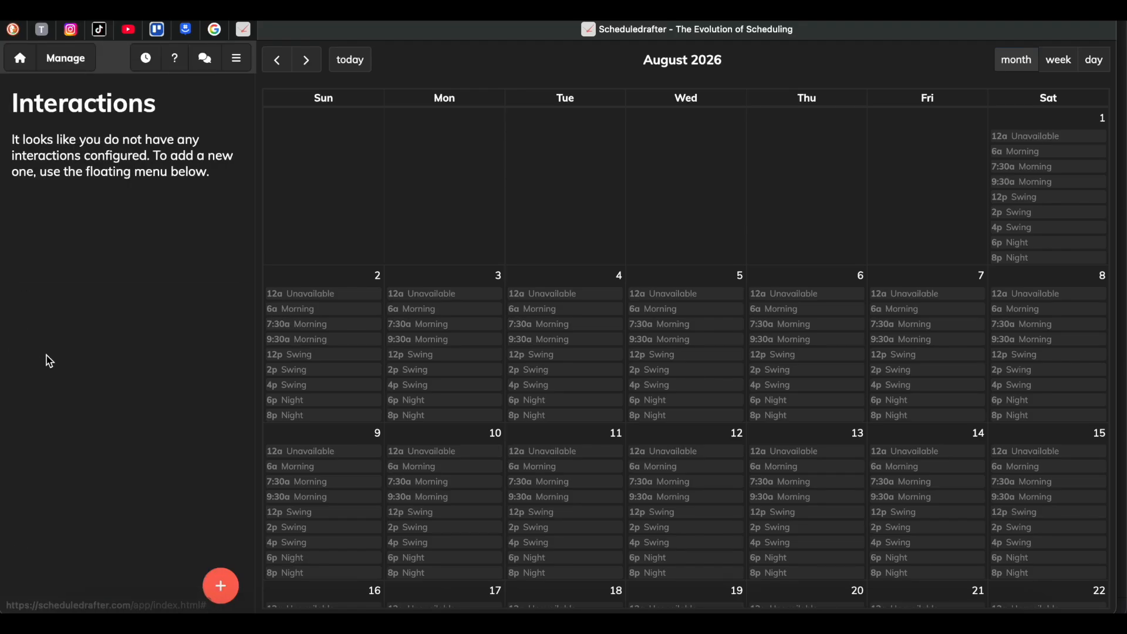
{"action": "left_click", "coordinate": [220, 585]}
{"action": "left_click", "coordinate": [221, 543]}
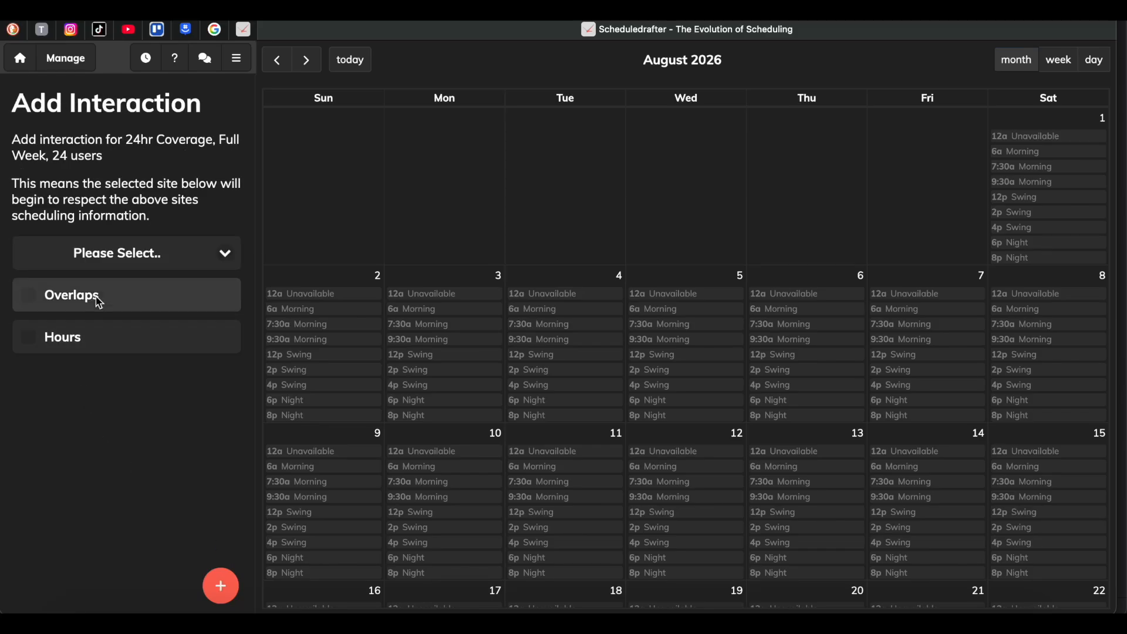
{"action": "left_click", "coordinate": [94, 254]}
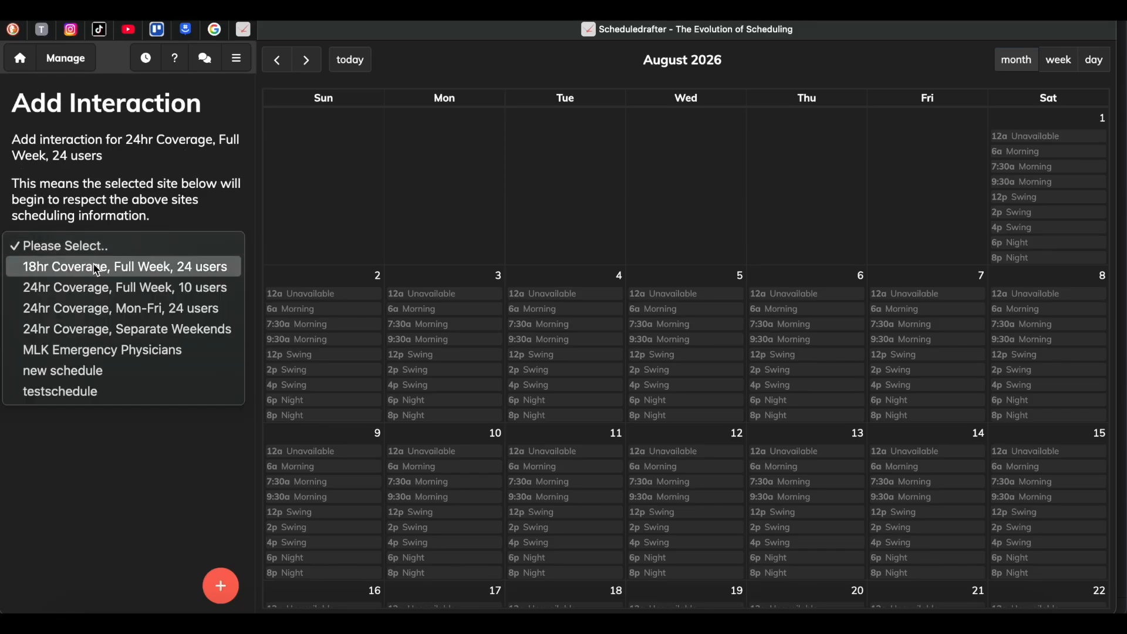
{"action": "left_click", "coordinate": [104, 297]}
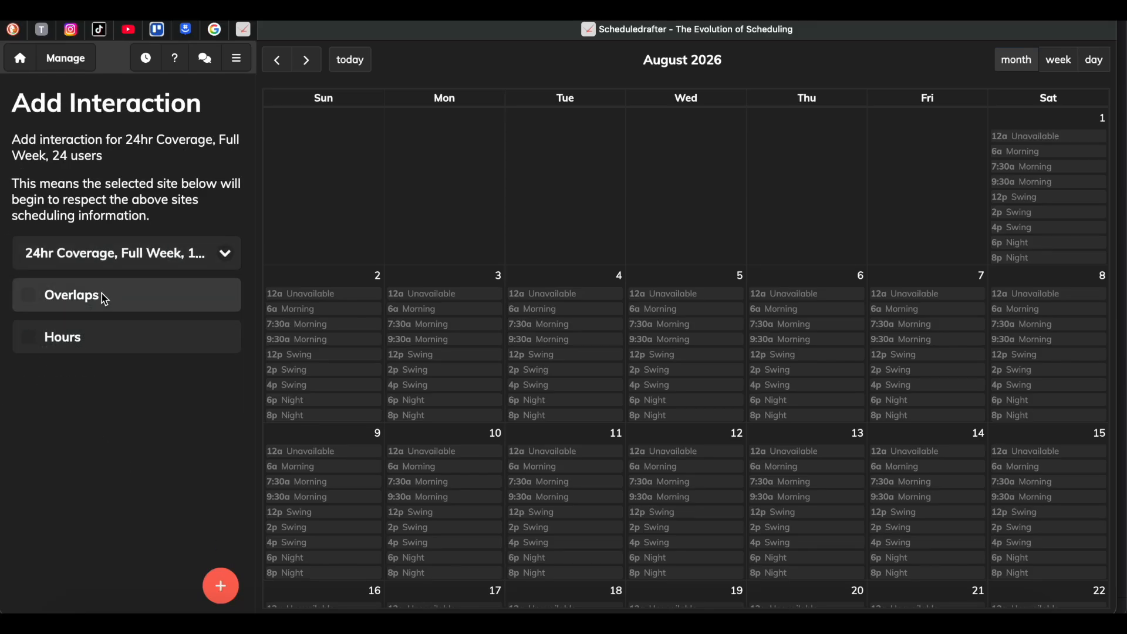
{"action": "left_click", "coordinate": [30, 297]}
{"action": "left_click", "coordinate": [34, 340]}
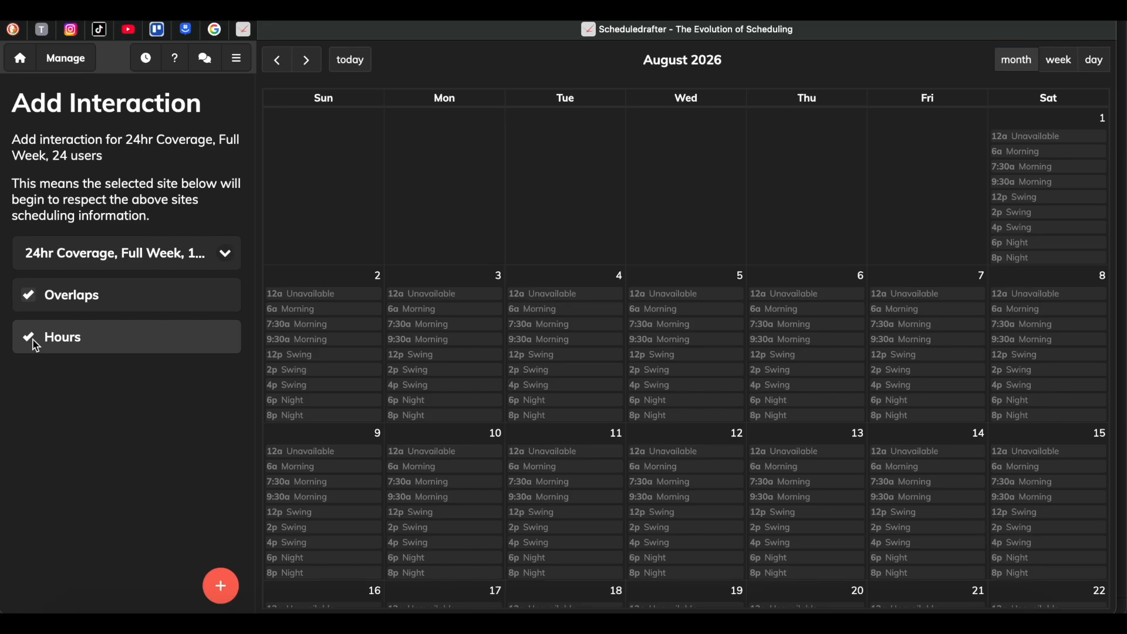
{"action": "left_click", "coordinate": [33, 340]}
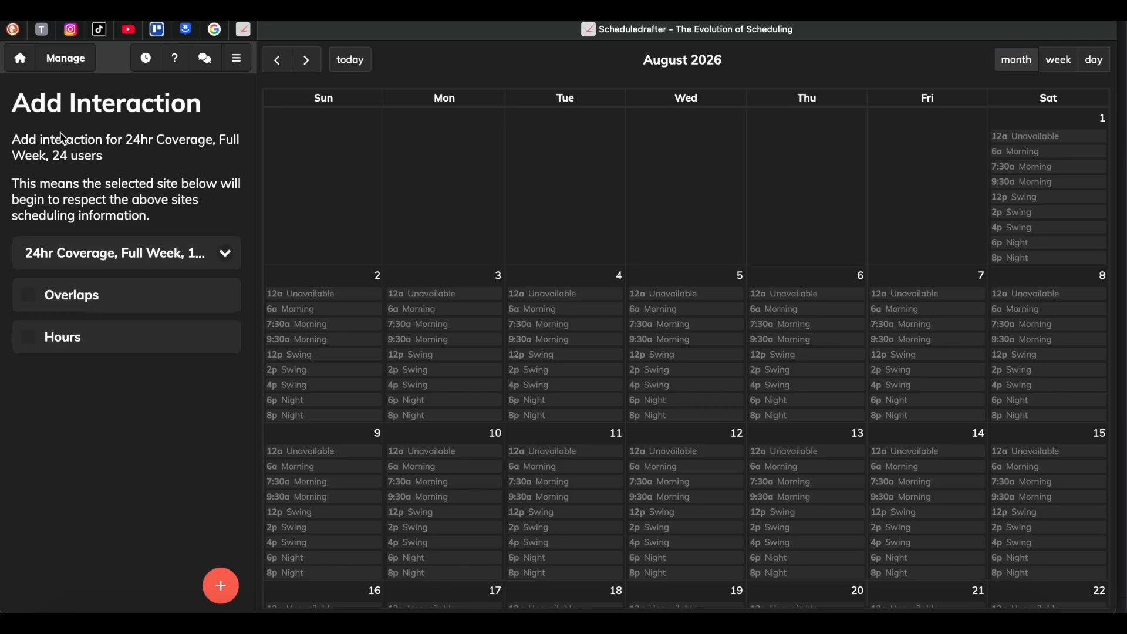
Open the Invitations page for adding users to the schedule and review its search fields and user list.
{"action": "left_click", "coordinate": [67, 64]}
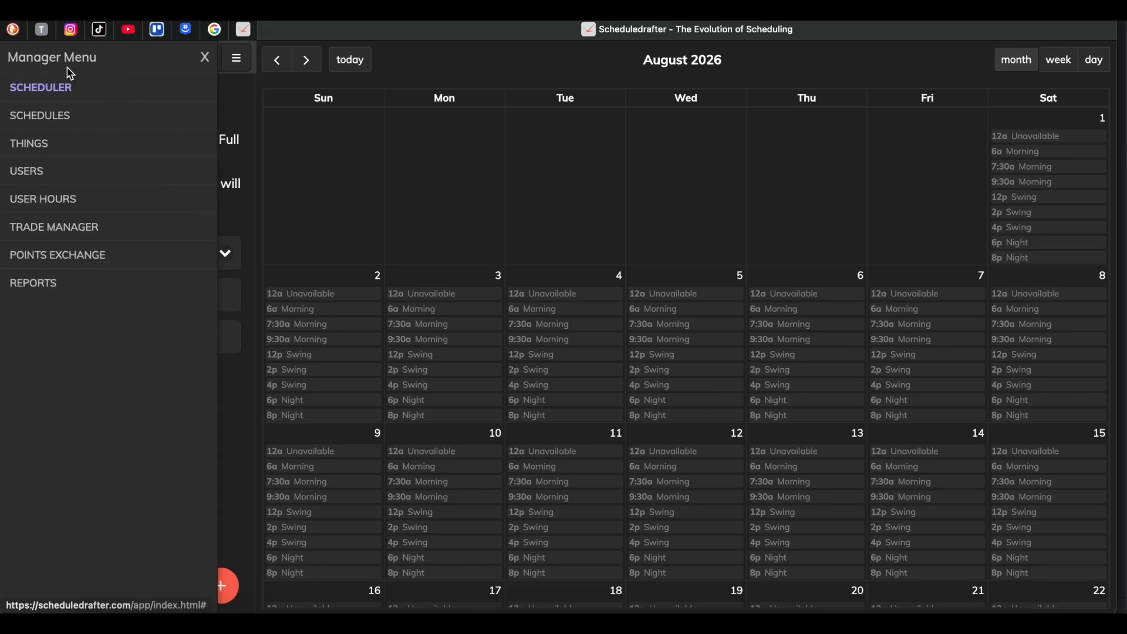
{"action": "left_click", "coordinate": [29, 172]}
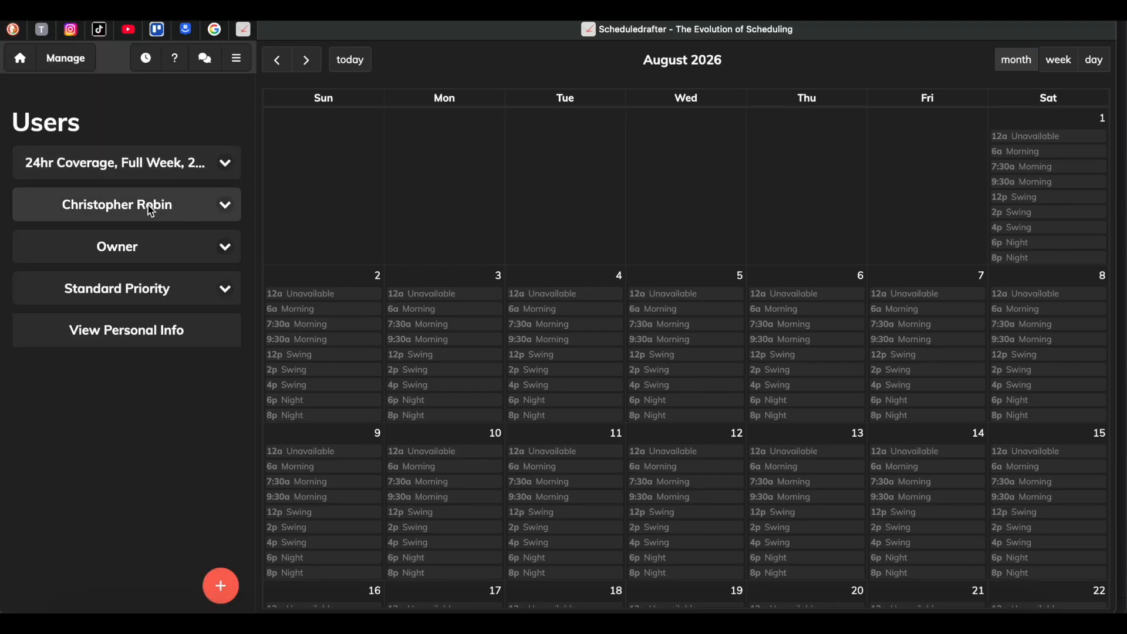
{"action": "left_click", "coordinate": [221, 585]}
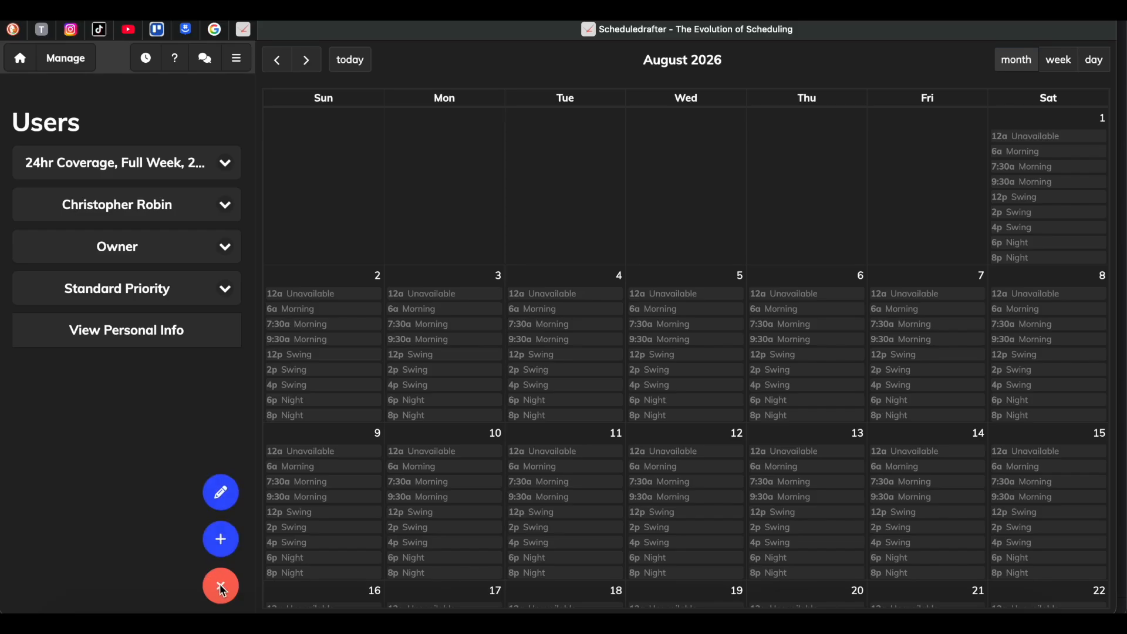
{"action": "left_click", "coordinate": [221, 539]}
{"action": "scroll", "coordinate": [168, 467], "scroll_direction": "down", "scroll_amount": 10}
{"action": "scroll", "coordinate": [167, 464], "scroll_direction": "down", "scroll_amount": 8}
{"action": "scroll", "coordinate": [166, 463], "scroll_direction": "up", "scroll_amount": 15}
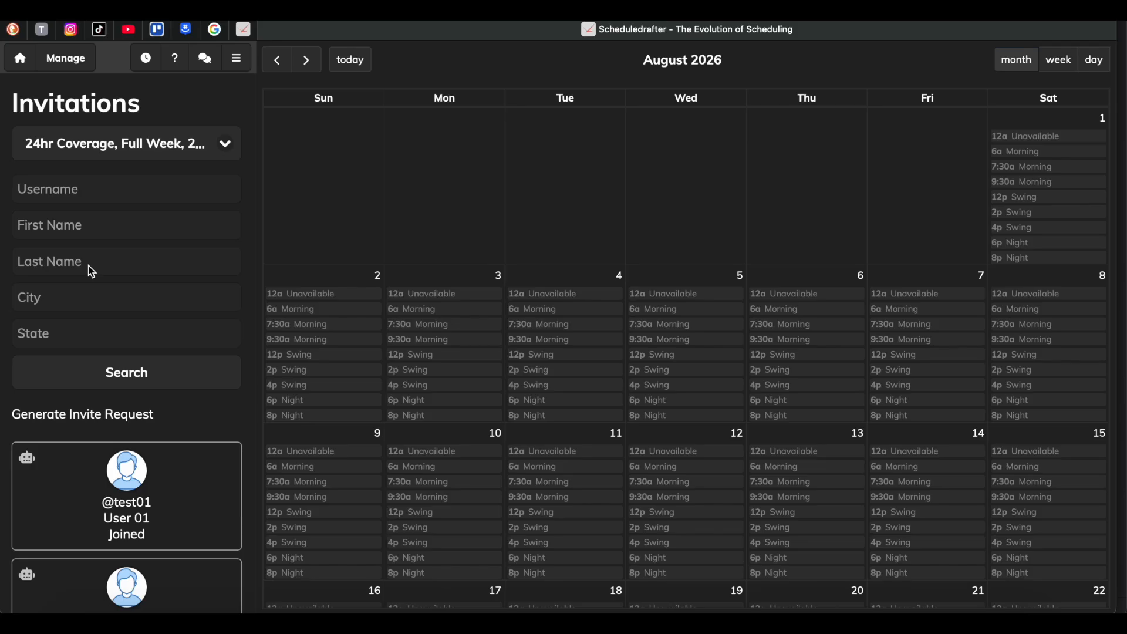
Generate an invite request for the schedule and highlight the resulting registration link.
{"action": "left_click", "coordinate": [88, 423]}
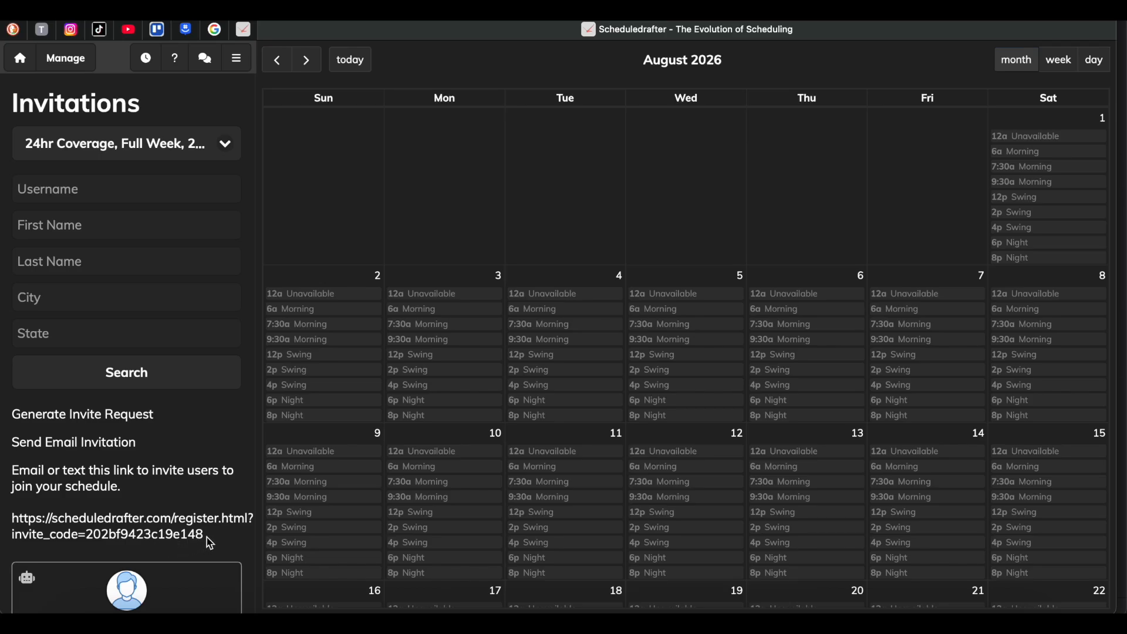
{"action": "left_click_drag", "start_coordinate": [206, 540], "coordinate": [5, 474]}
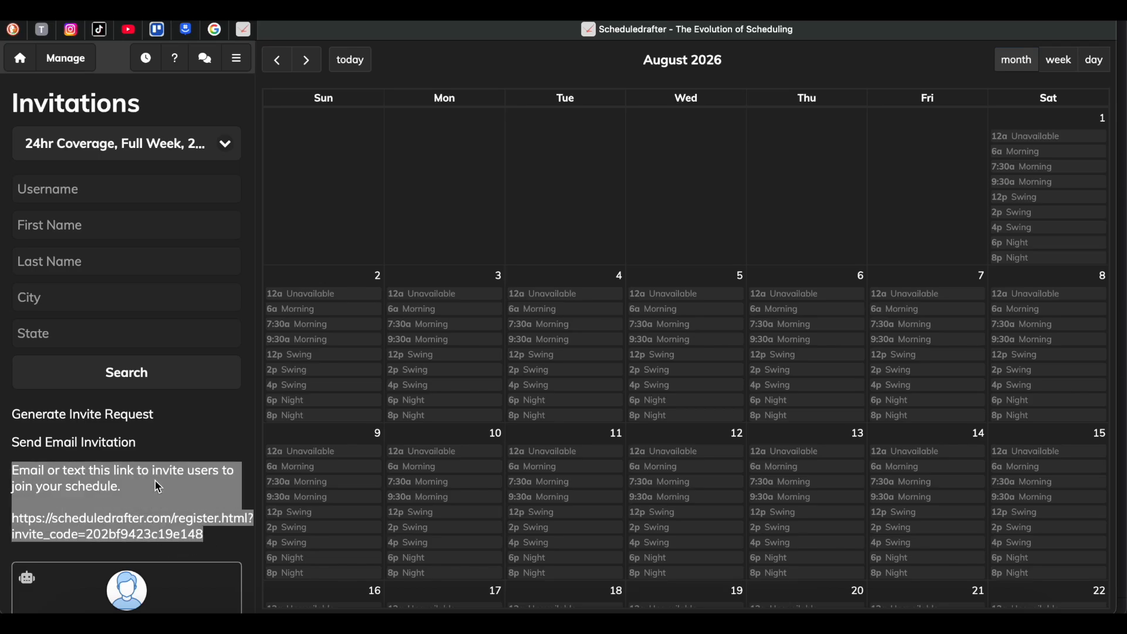
{"action": "left_click", "coordinate": [187, 443]}
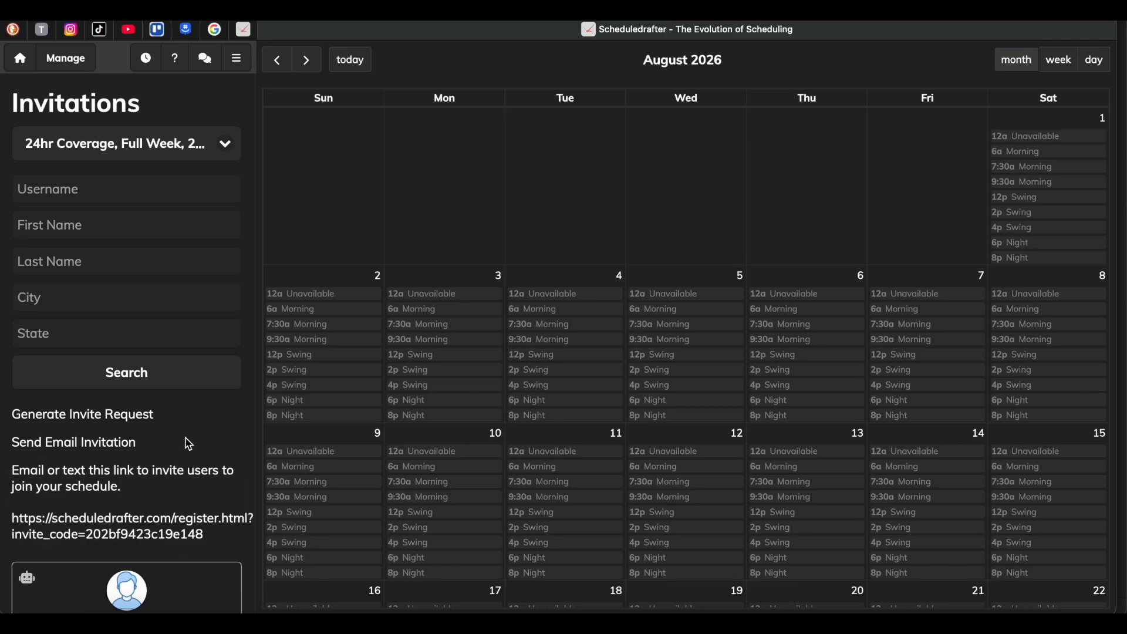
{"action": "scroll", "coordinate": [188, 443], "scroll_direction": "down", "scroll_amount": 1}
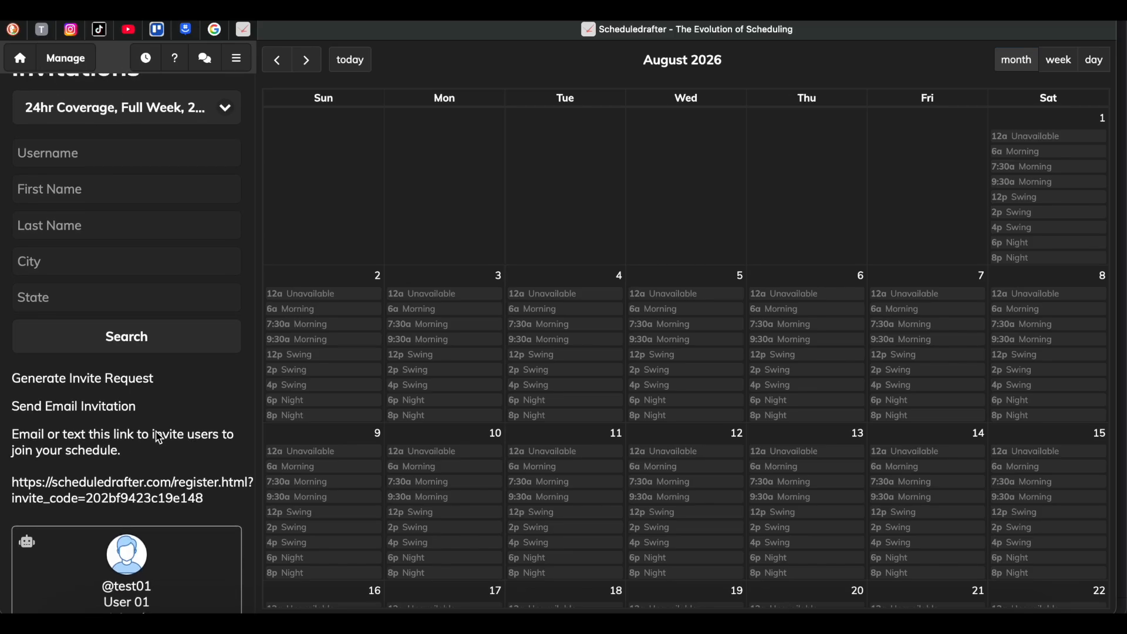
Select the full generated registration link on the Invitations page and return to the username search field.
{"action": "scroll", "coordinate": [158, 437], "scroll_direction": "up", "scroll_amount": 1}
{"action": "scroll", "coordinate": [156, 436], "scroll_direction": "down", "scroll_amount": 4}
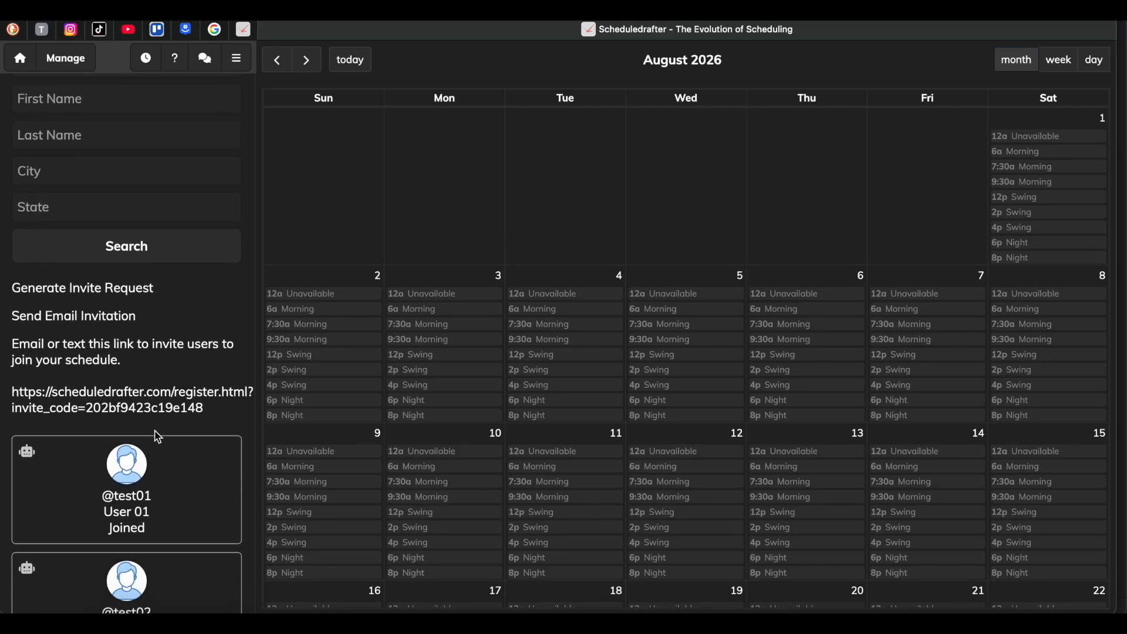
{"action": "left_click_drag", "start_coordinate": [213, 411], "coordinate": [12, 390]}
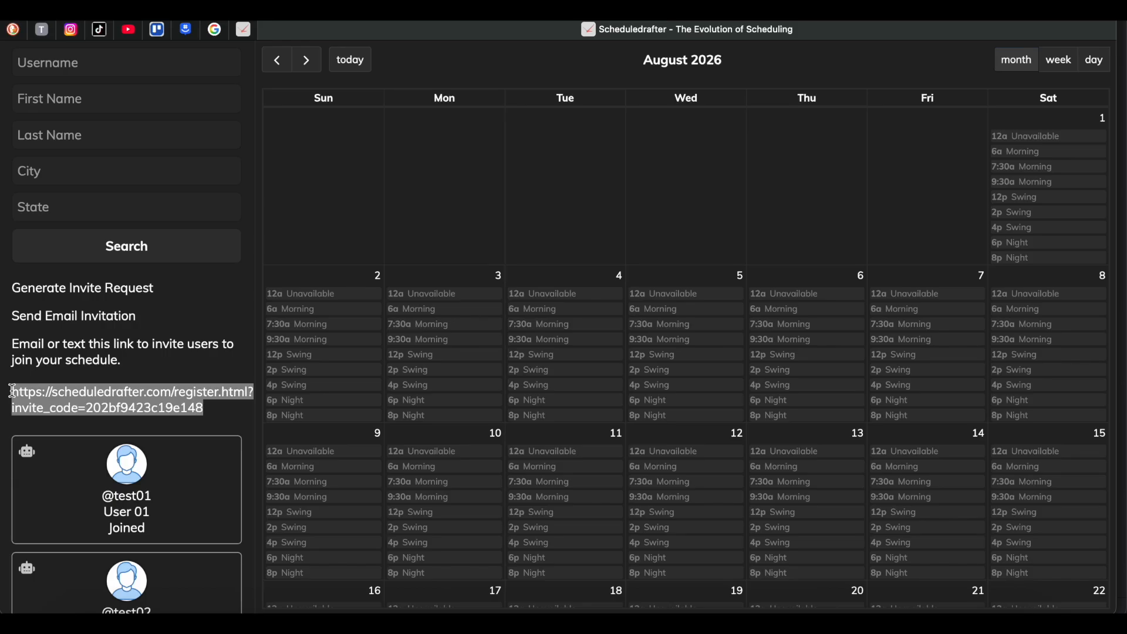
{"action": "scroll", "coordinate": [12, 390], "scroll_direction": "down", "scroll_amount": 5}
{"action": "scroll", "coordinate": [12, 388], "scroll_direction": "up", "scroll_amount": 8}
{"action": "left_click", "coordinate": [70, 198]}
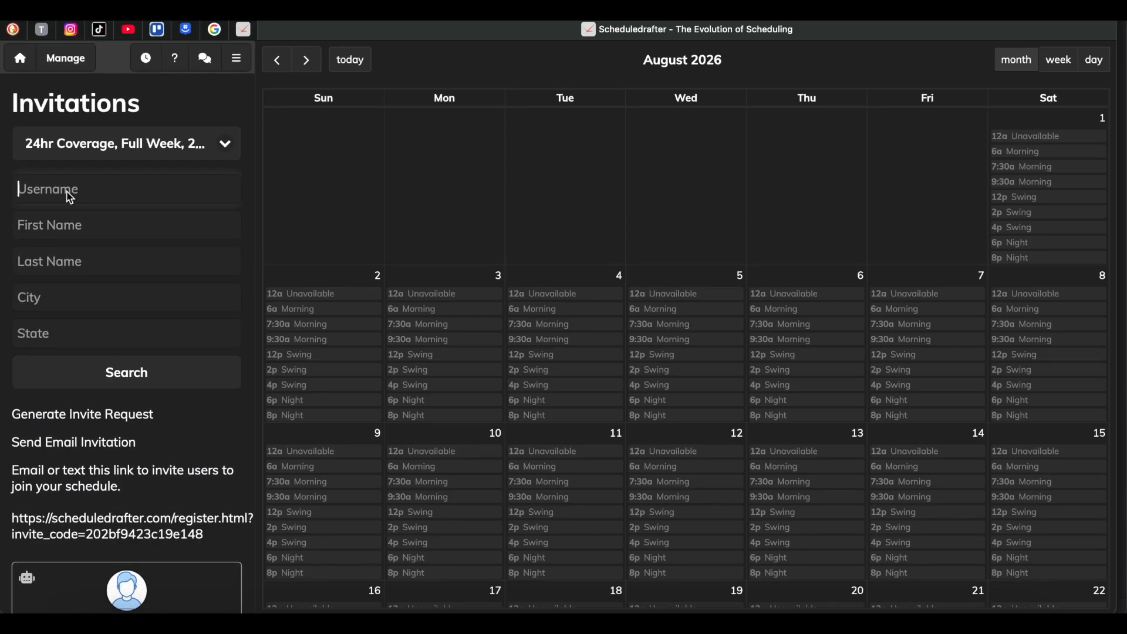
Open the User Hours page and review the February 2026 minimum, maximum and pay settings per user.
{"action": "left_click", "coordinate": [72, 65]}
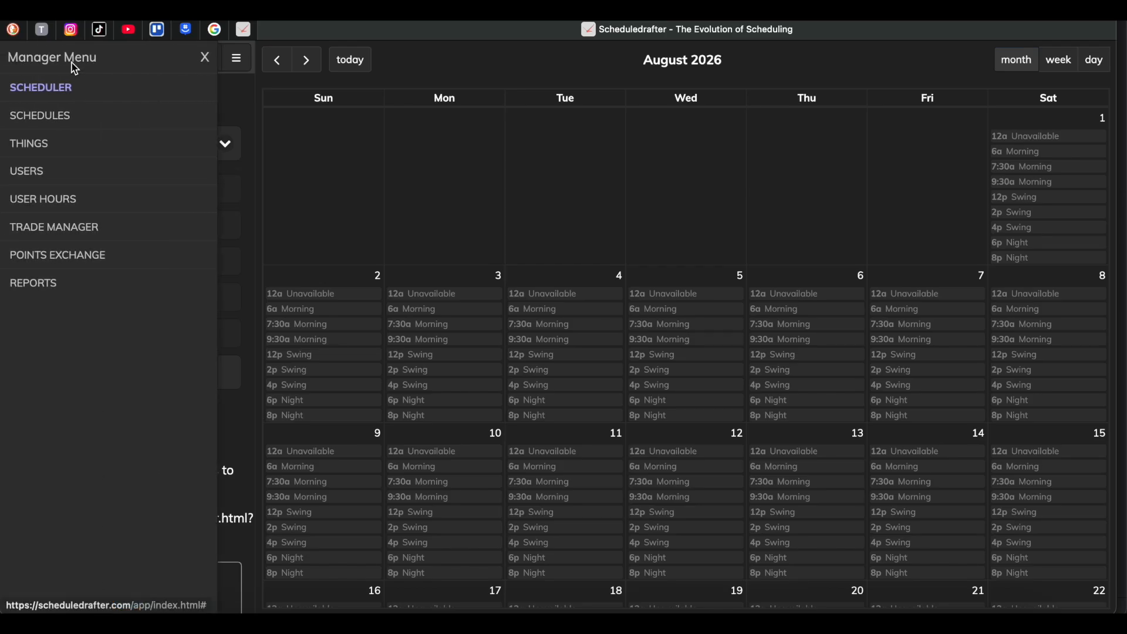
{"action": "left_click", "coordinate": [51, 199]}
{"action": "scroll", "coordinate": [151, 382], "scroll_direction": "down", "scroll_amount": 2}
{"action": "scroll", "coordinate": [151, 382], "scroll_direction": "up", "scroll_amount": 3}
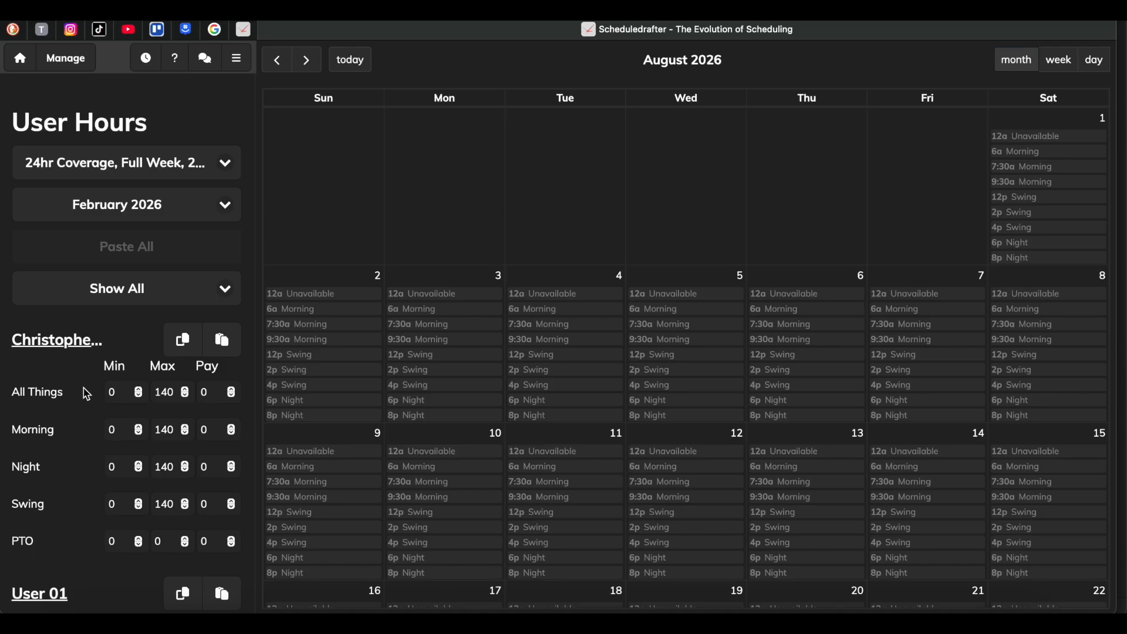
{"action": "scroll", "coordinate": [87, 394], "scroll_direction": "down", "scroll_amount": 1}
{"action": "scroll", "coordinate": [87, 394], "scroll_direction": "down", "scroll_amount": 2}
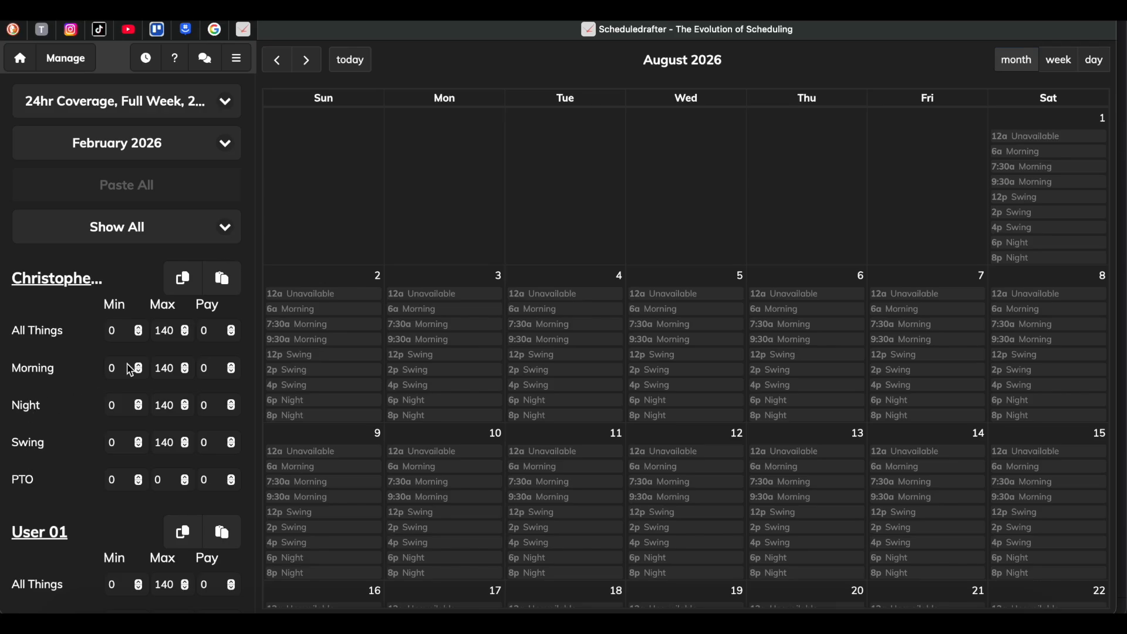
Set the first listed user's maximum hours to 0 for both Morning and Swing in February 2026 and save the changes.
{"action": "left_click", "coordinate": [179, 376]}
{"action": "key", "text": "BackSpace"}
{"action": "key", "text": "BackSpace"}
{"action": "left_click", "coordinate": [178, 445]}
{"action": "key", "text": "BackSpace"}
{"action": "key", "text": "BackSpace"}
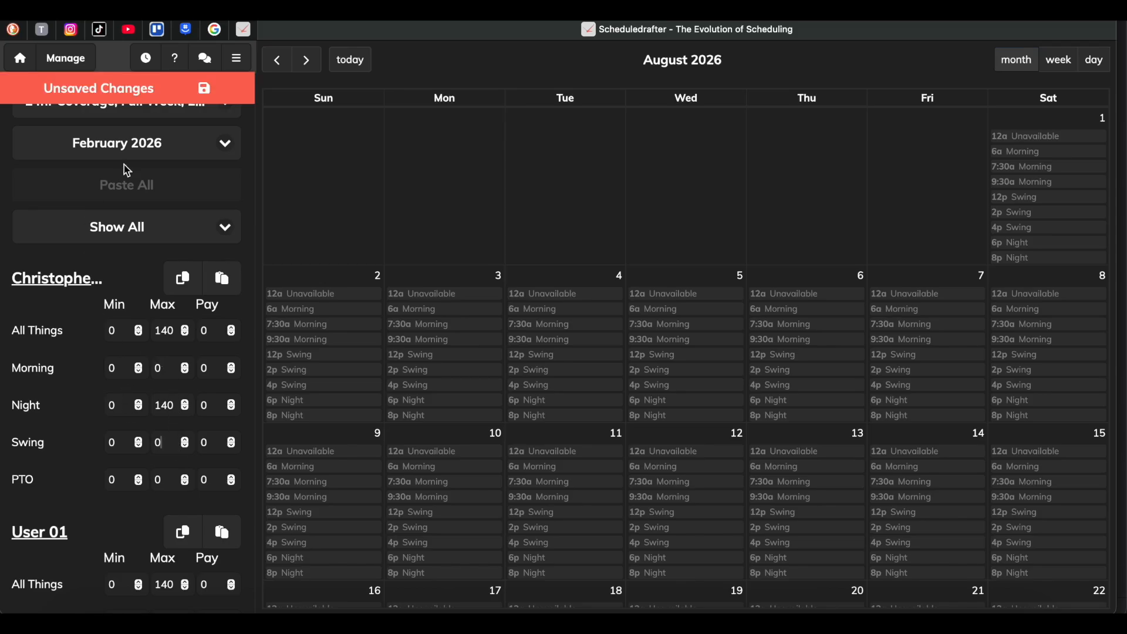
{"action": "left_click", "coordinate": [205, 90]}
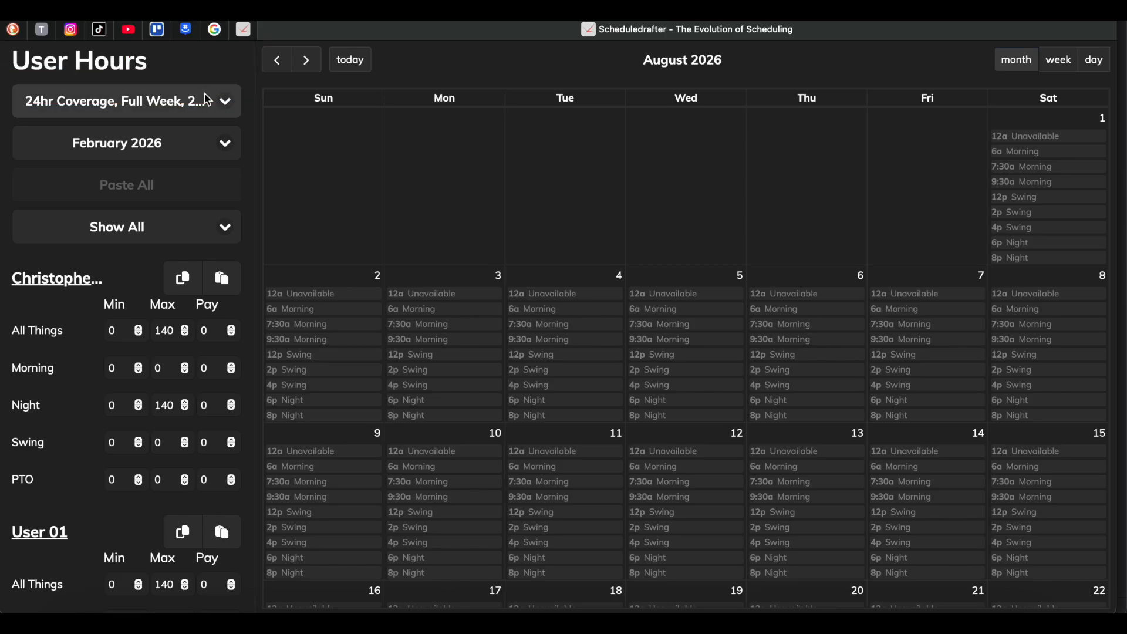
Check the first user's hour limits for March 2026 and April 2026 on the User Hours page.
{"action": "left_click", "coordinate": [134, 150]}
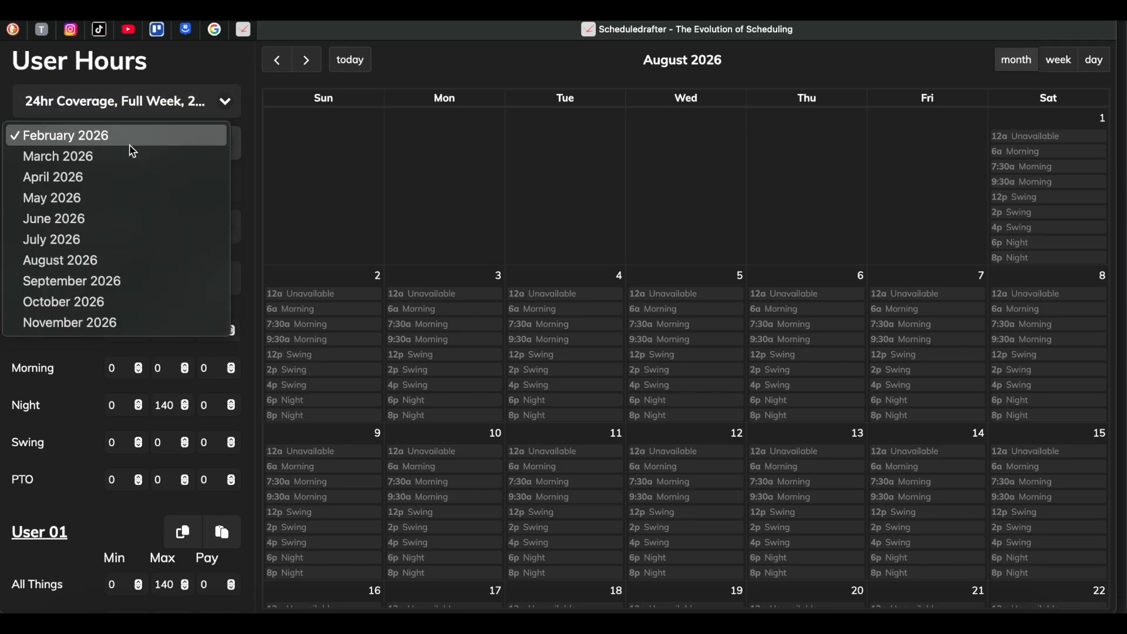
{"action": "left_click", "coordinate": [129, 155]}
{"action": "left_click", "coordinate": [120, 156]}
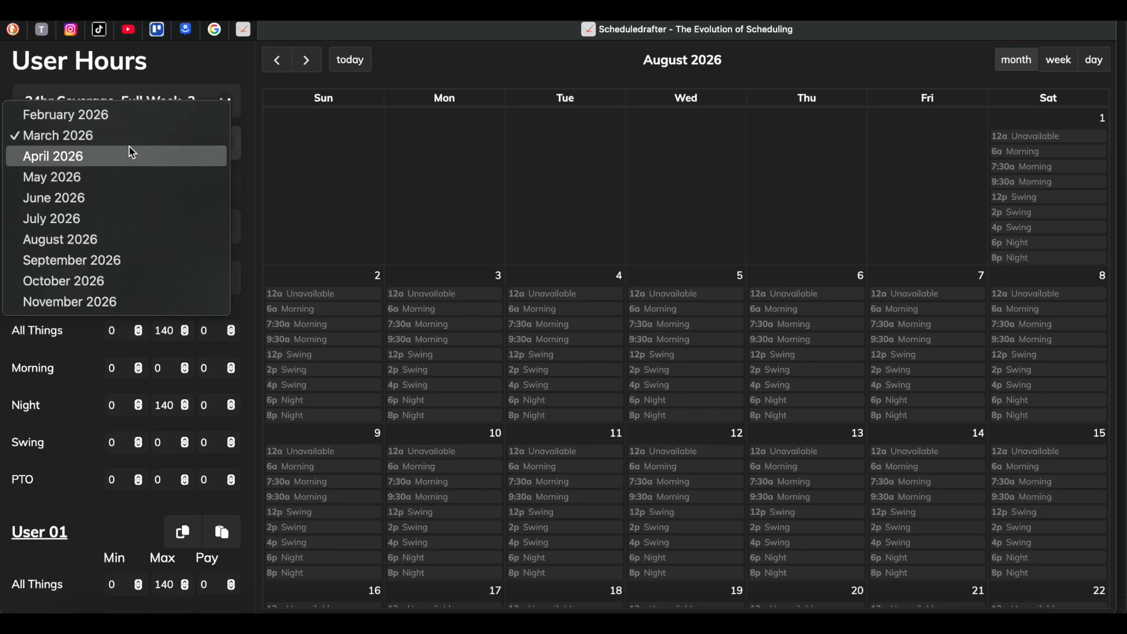
{"action": "left_click", "coordinate": [129, 160]}
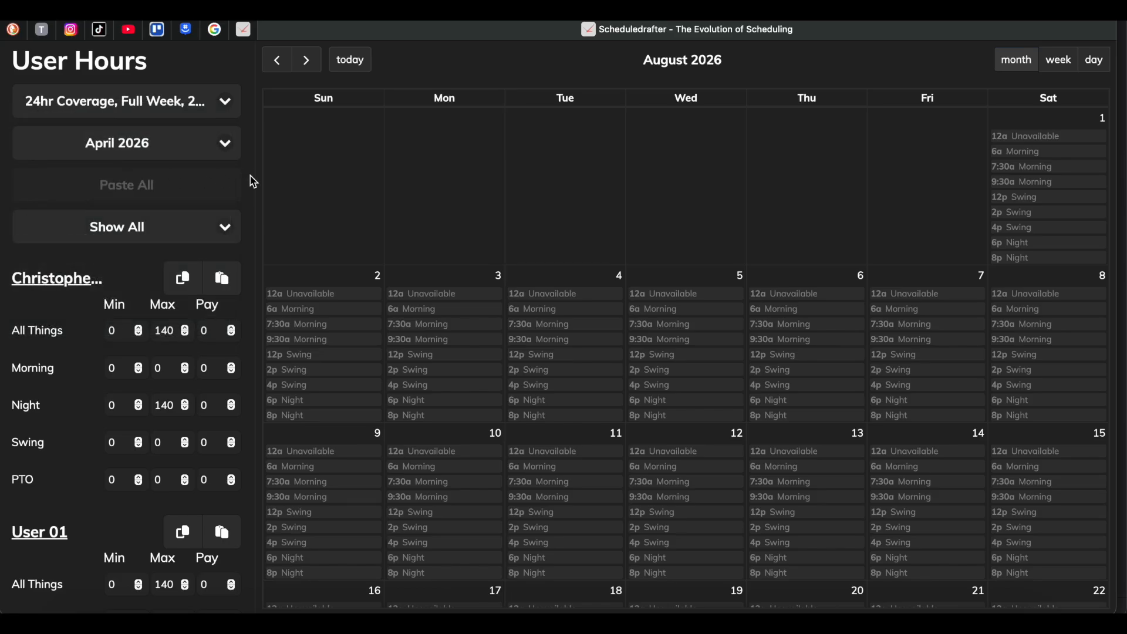
{"action": "scroll", "coordinate": [170, 365], "scroll_direction": "up", "scroll_amount": 2}
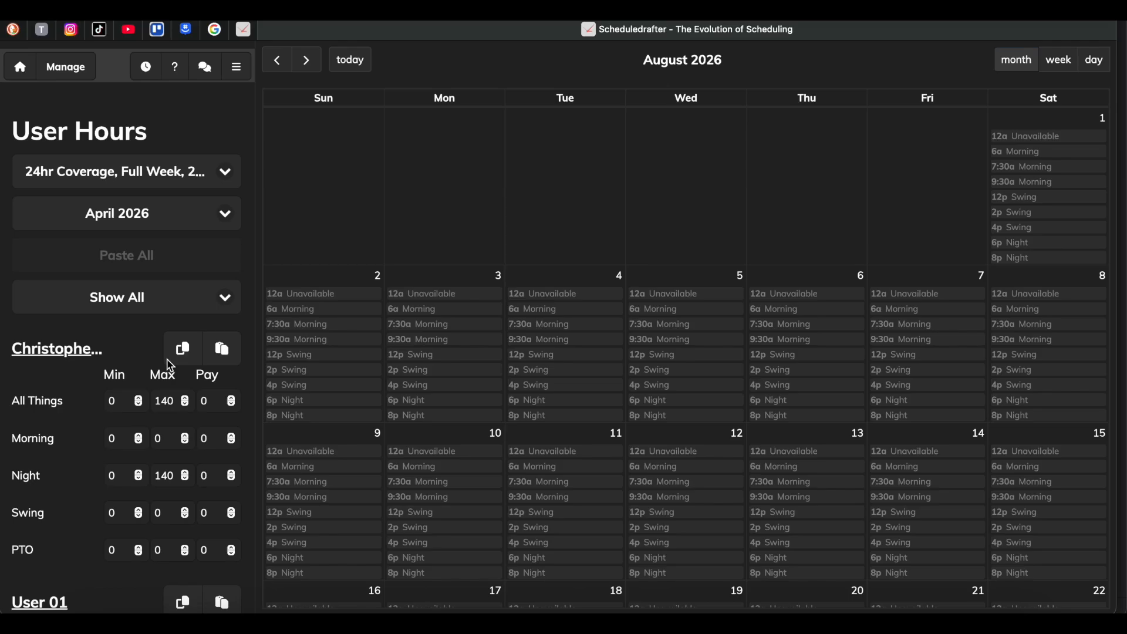
Open the Scheduler and view the first user's calendar for March, April and May 2026.
{"action": "left_click", "coordinate": [85, 64]}
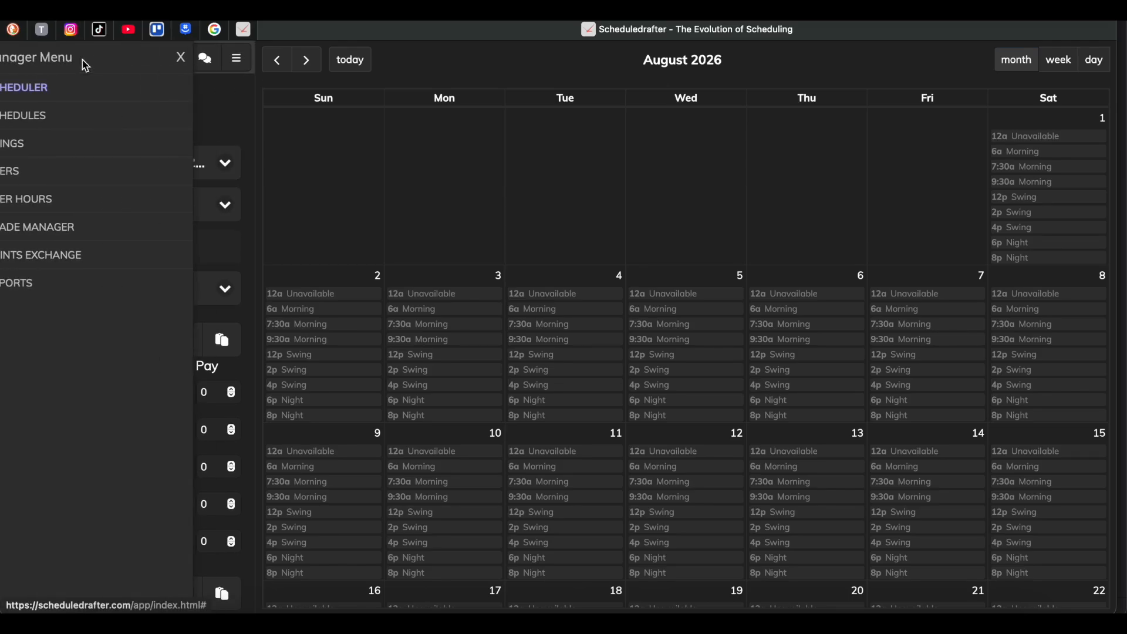
{"action": "left_click", "coordinate": [57, 94]}
{"action": "left_click", "coordinate": [128, 249]}
{"action": "left_click", "coordinate": [126, 257]}
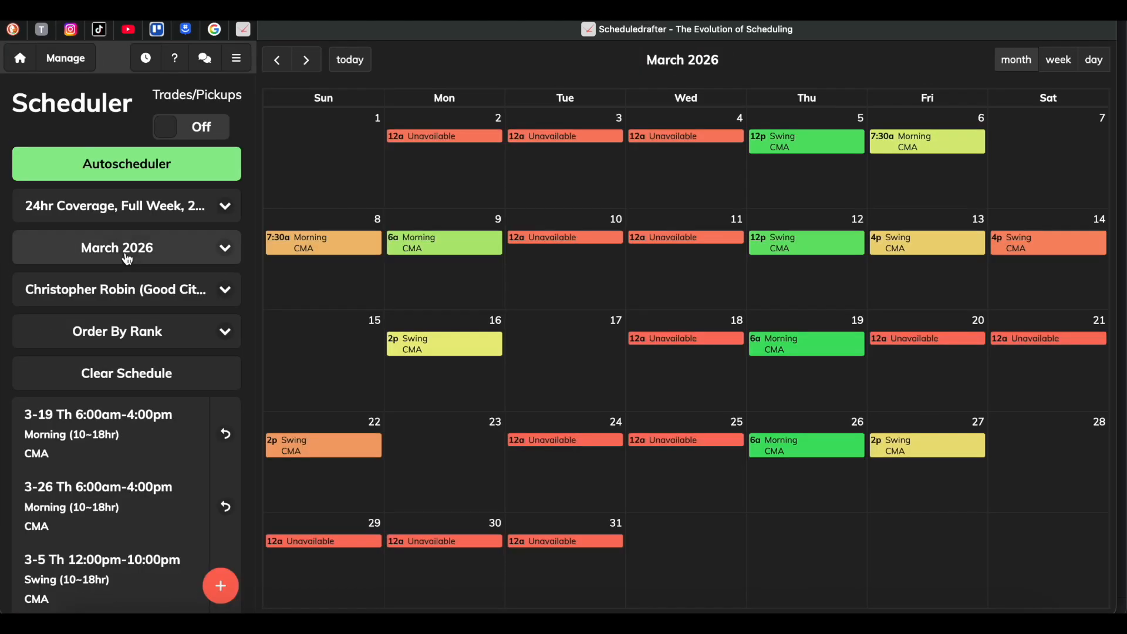
{"action": "left_click", "coordinate": [158, 251]}
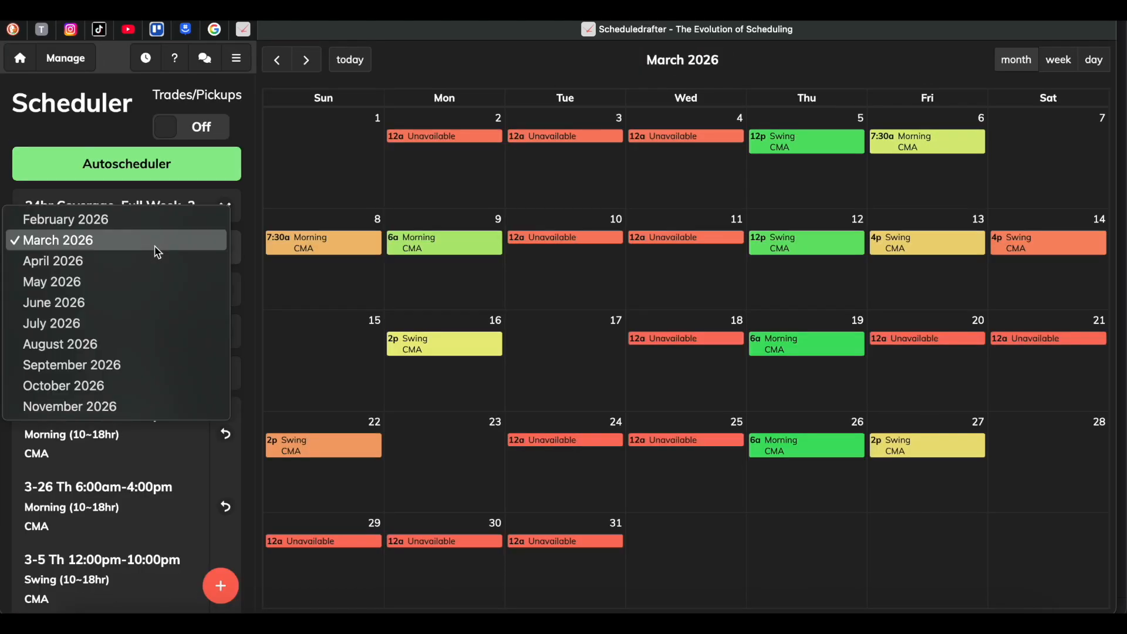
{"action": "left_click", "coordinate": [151, 258]}
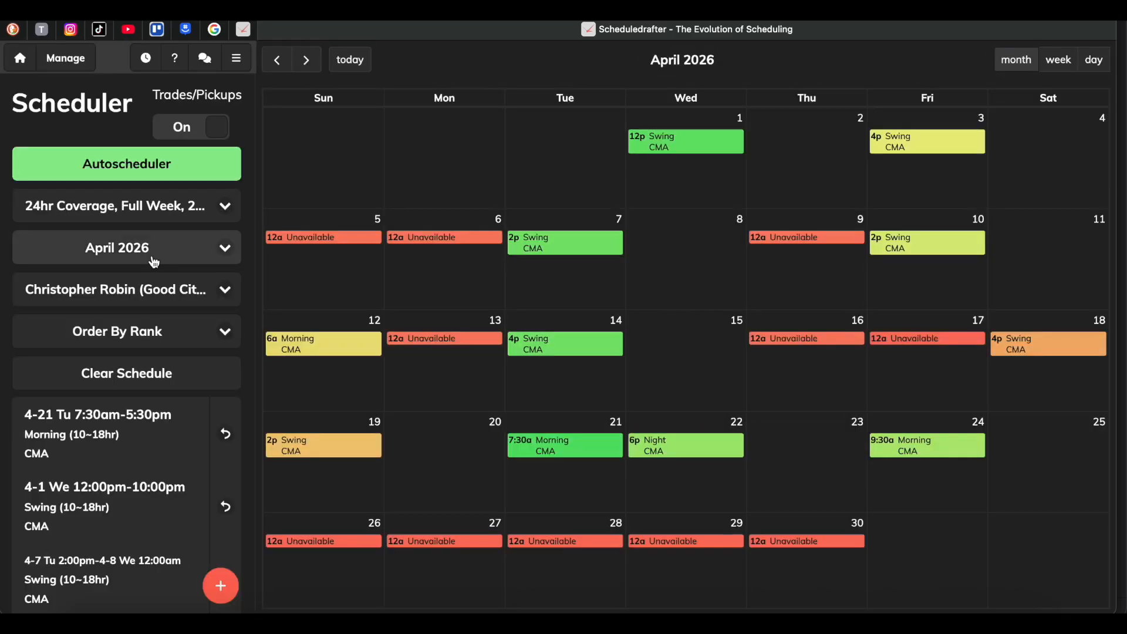
{"action": "left_click", "coordinate": [140, 244]}
{"action": "left_click", "coordinate": [136, 259]}
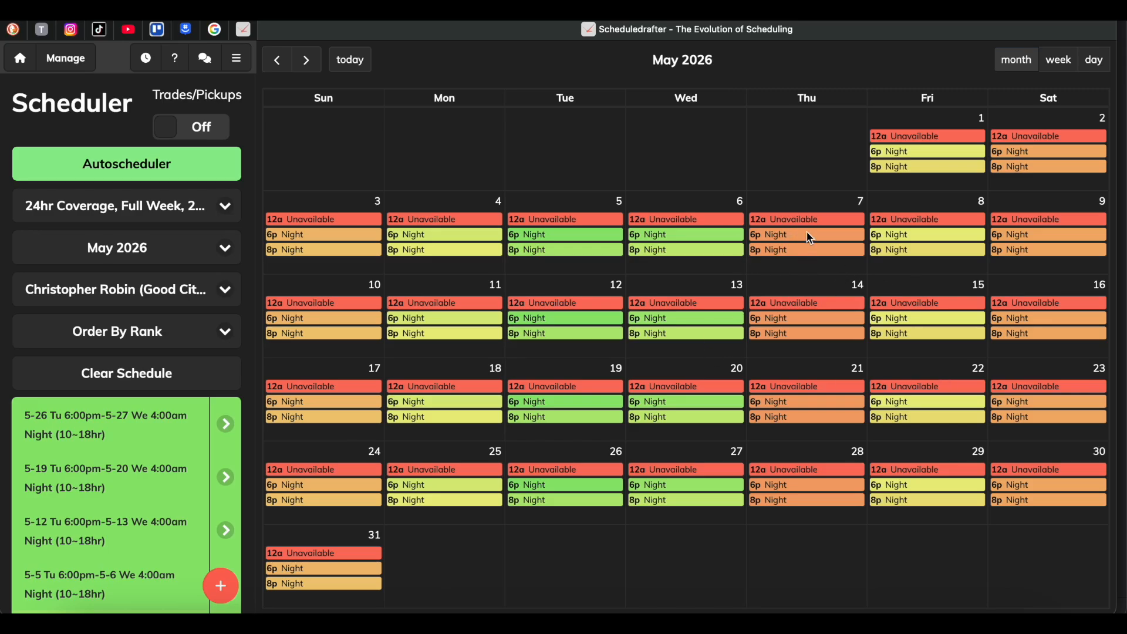
Reload the Scheduler, choose May 2026 and run the Autoscheduler for that month.
{"action": "left_click", "coordinate": [65, 58]}
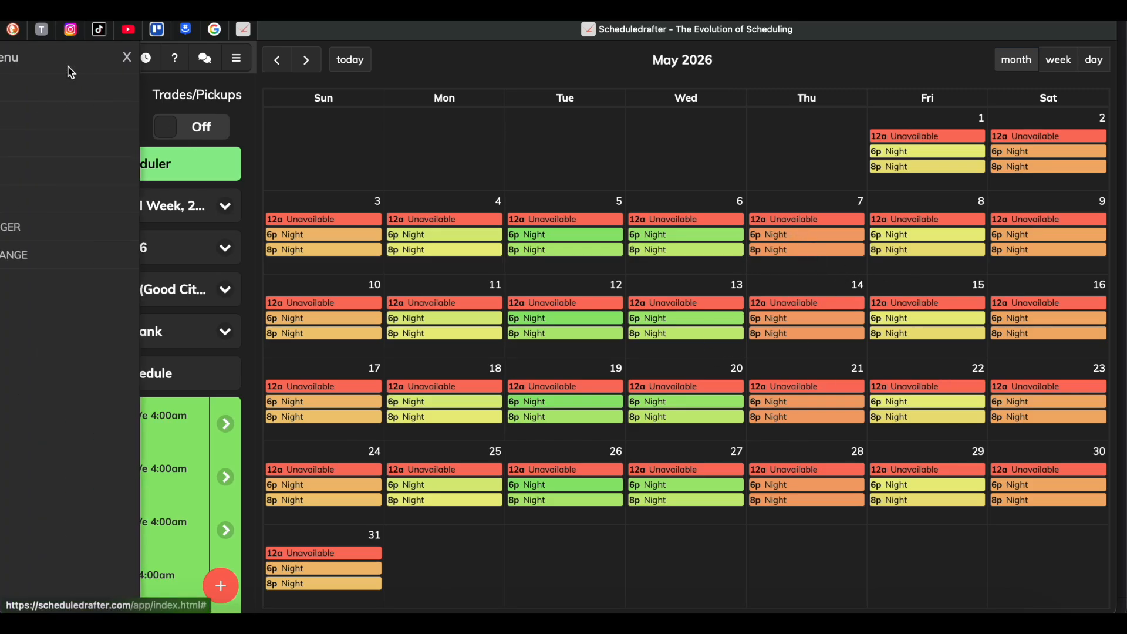
{"action": "left_click", "coordinate": [65, 94]}
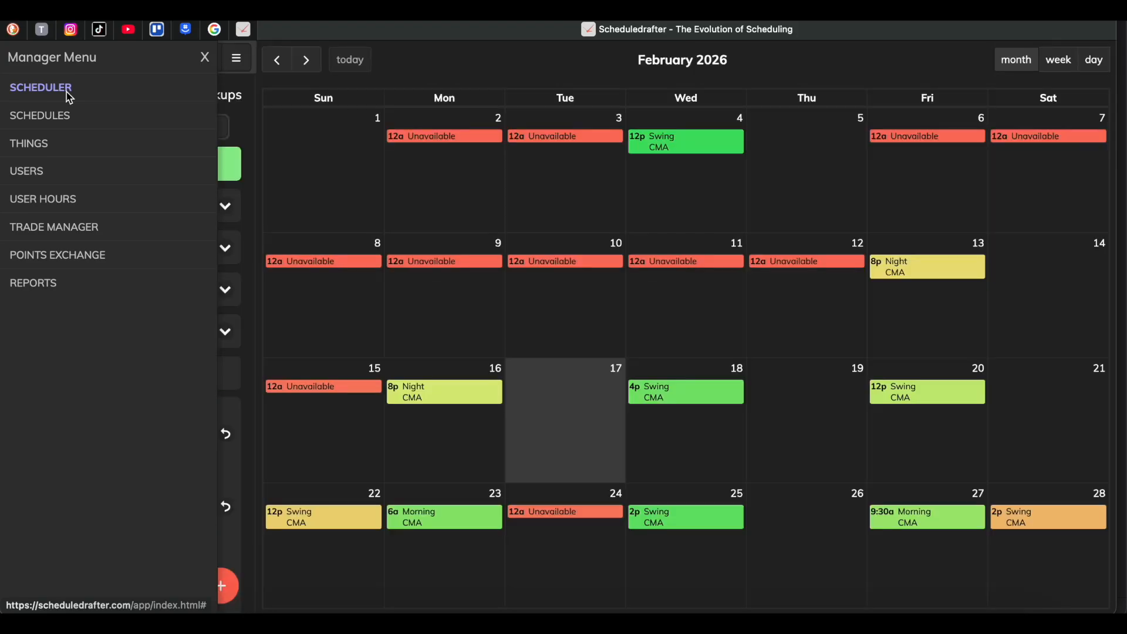
{"action": "left_click", "coordinate": [248, 142]}
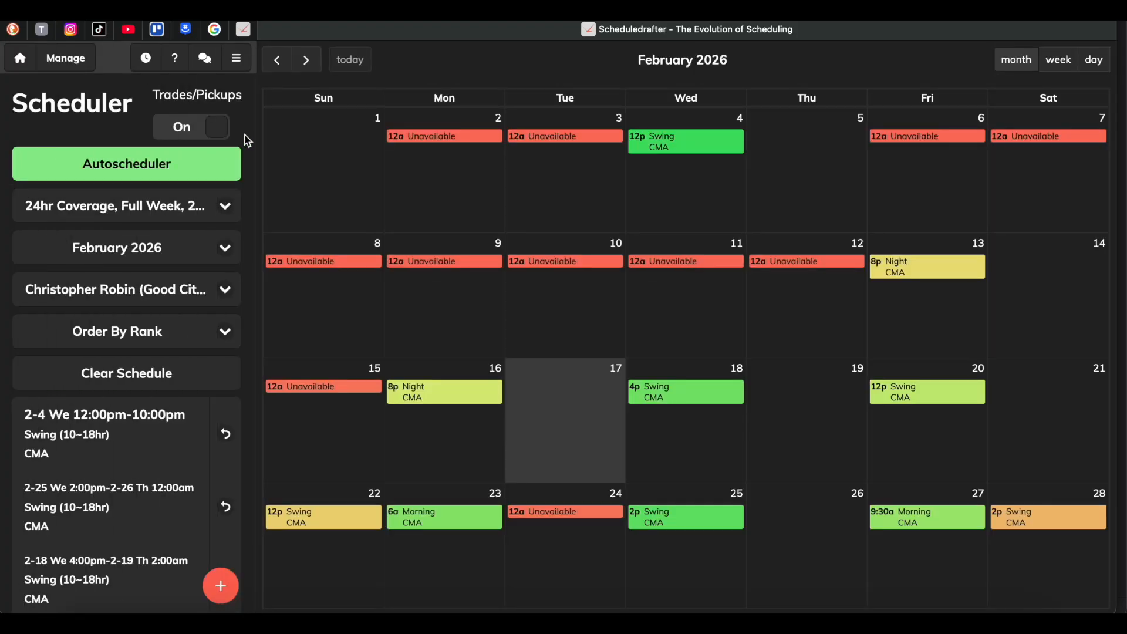
{"action": "left_click", "coordinate": [133, 242]}
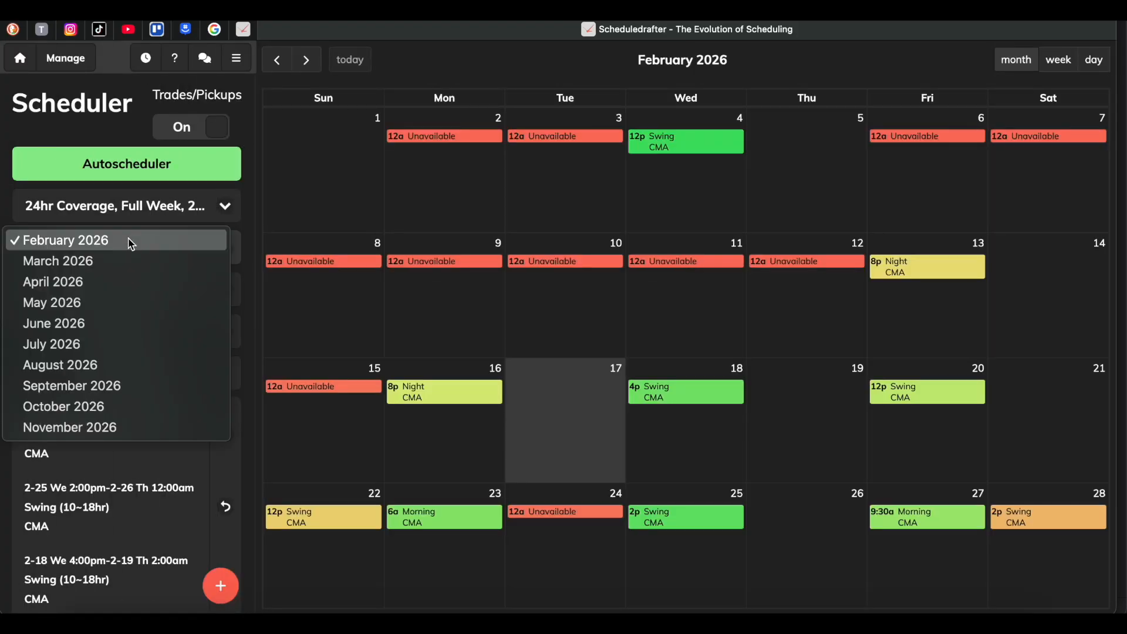
{"action": "left_click", "coordinate": [115, 301]}
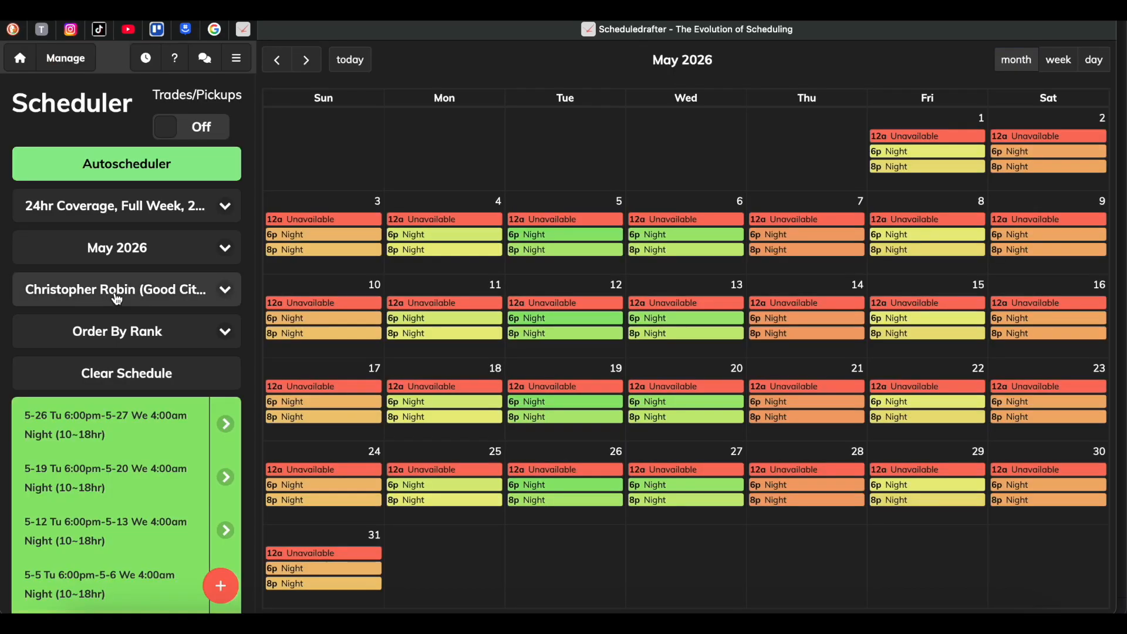
{"action": "left_click", "coordinate": [120, 169]}
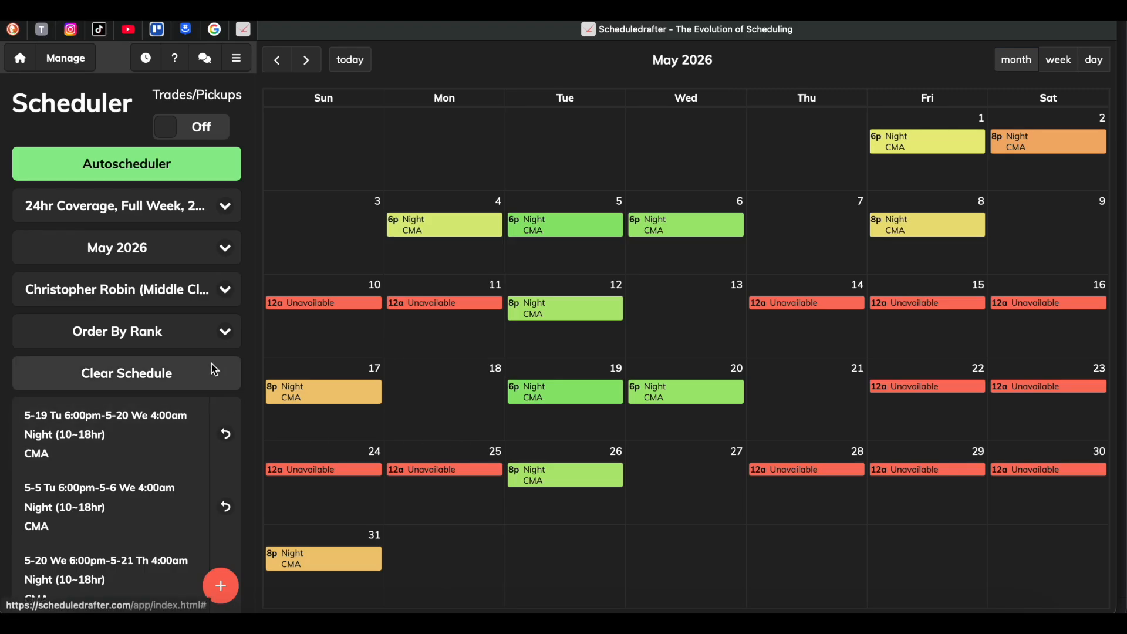
Choose June 2026 in the Scheduler, keep the first user selected and run the Autoscheduler.
{"action": "left_click", "coordinate": [140, 249]}
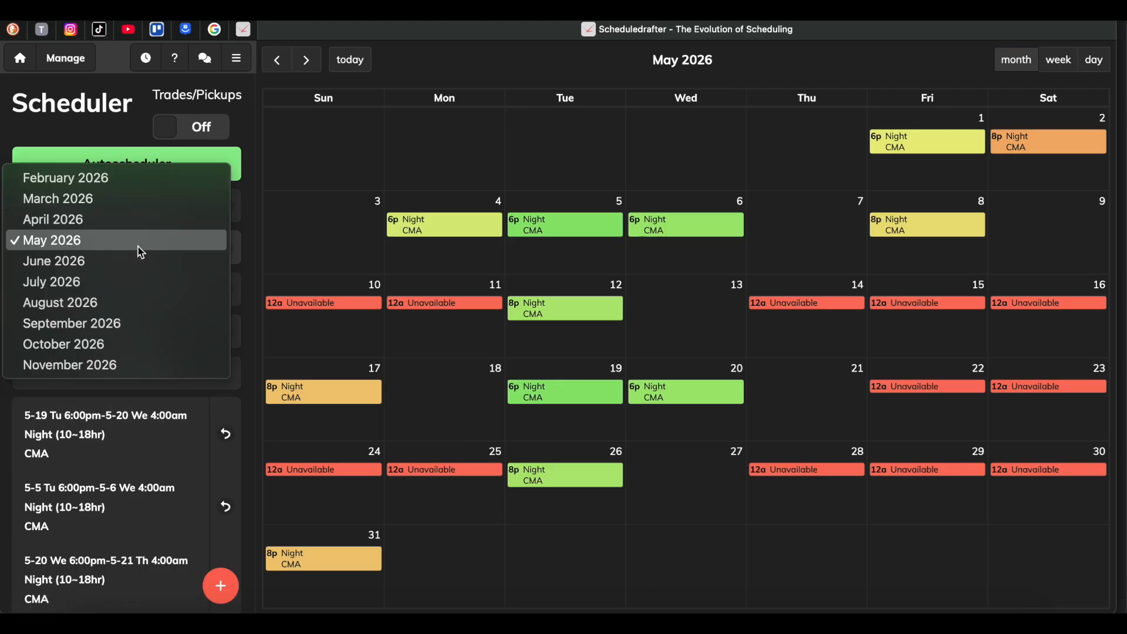
{"action": "left_click", "coordinate": [136, 261]}
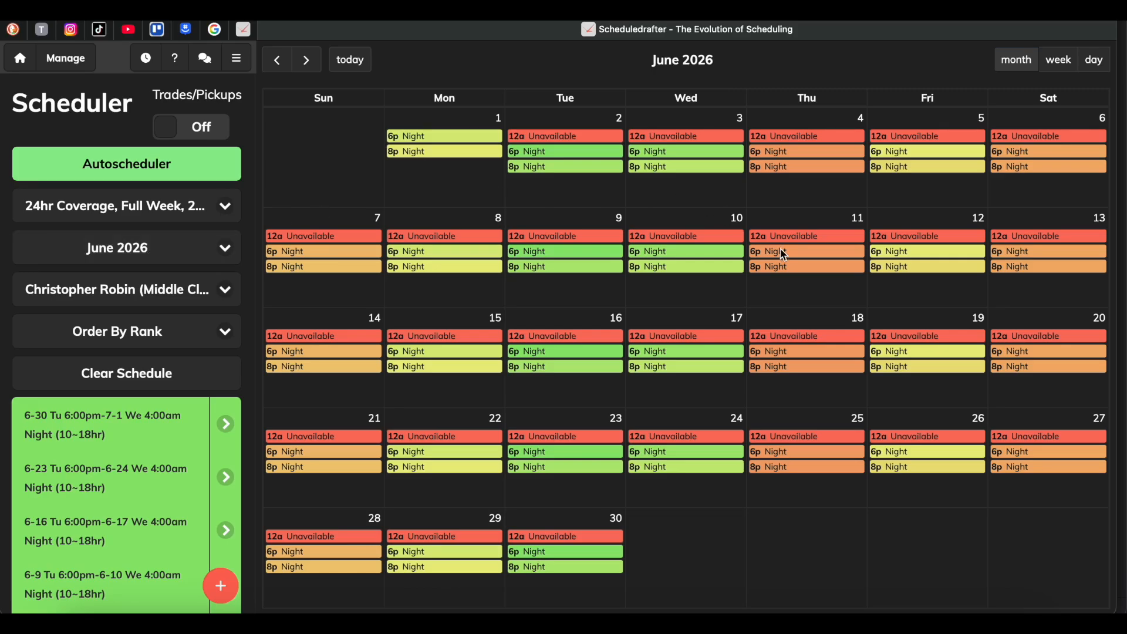
{"action": "left_click", "coordinate": [148, 291]}
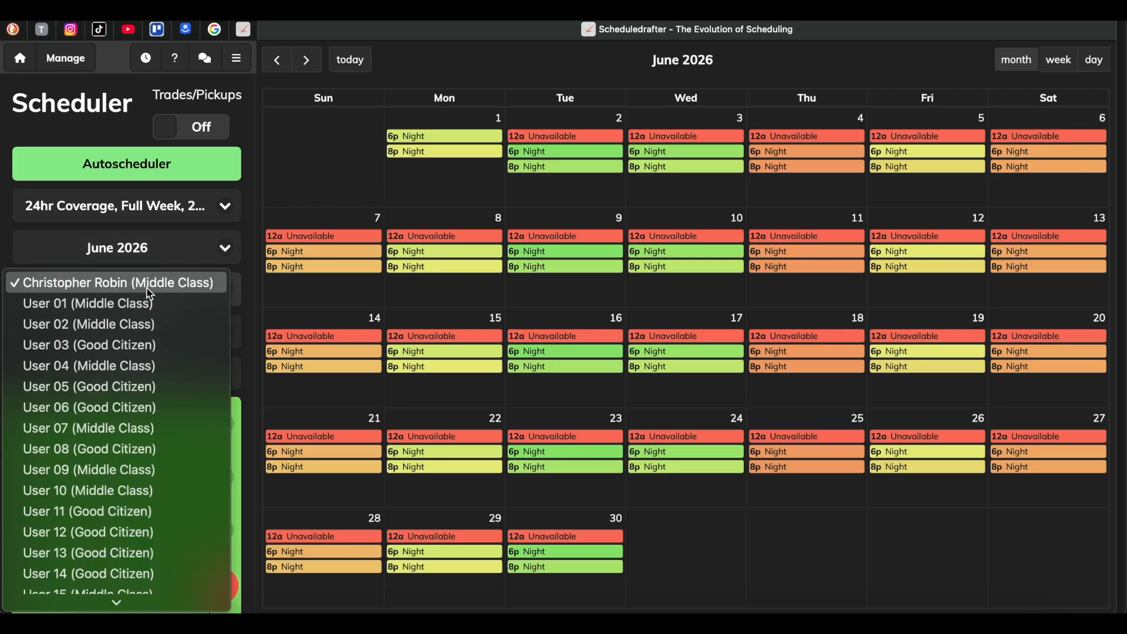
{"action": "left_click", "coordinate": [147, 289]}
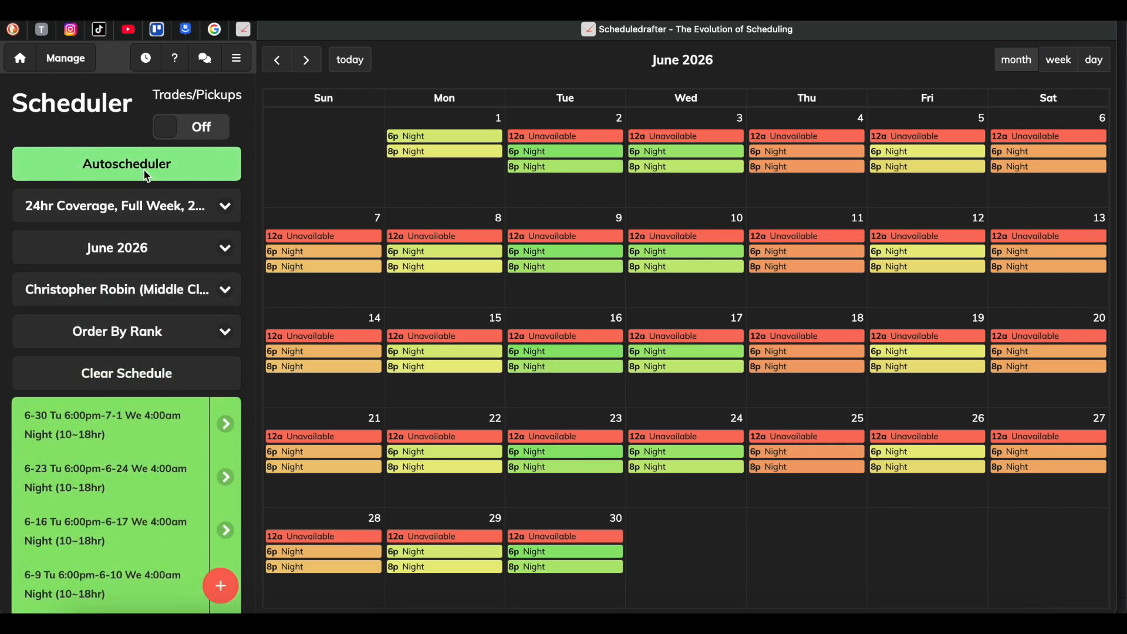
{"action": "left_click", "coordinate": [147, 176]}
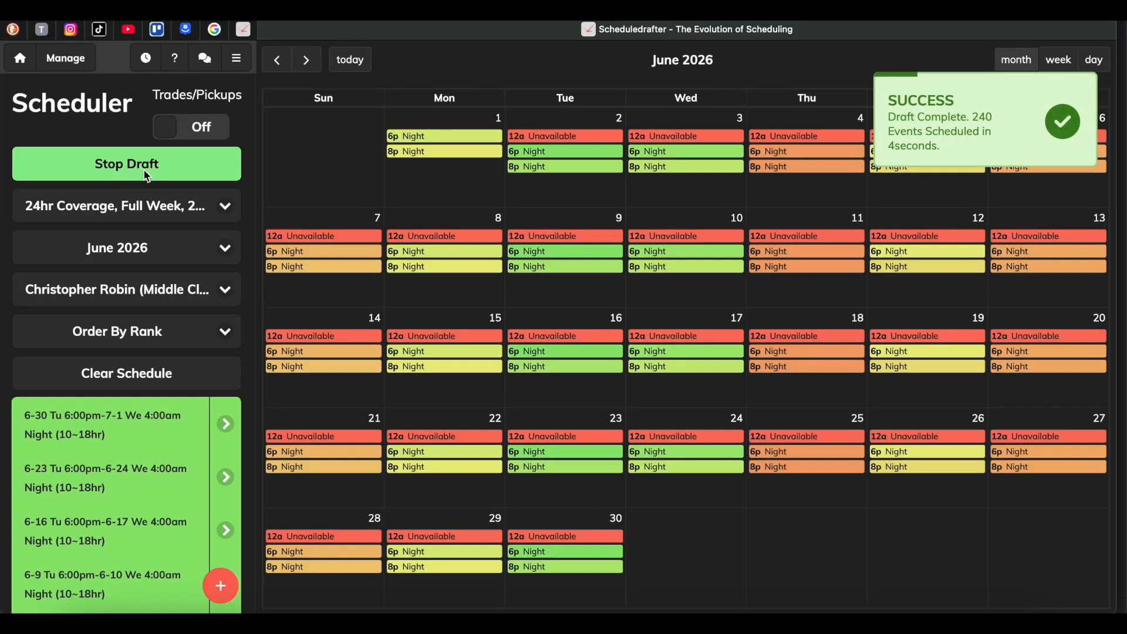
{"action": "left_click", "coordinate": [147, 176]}
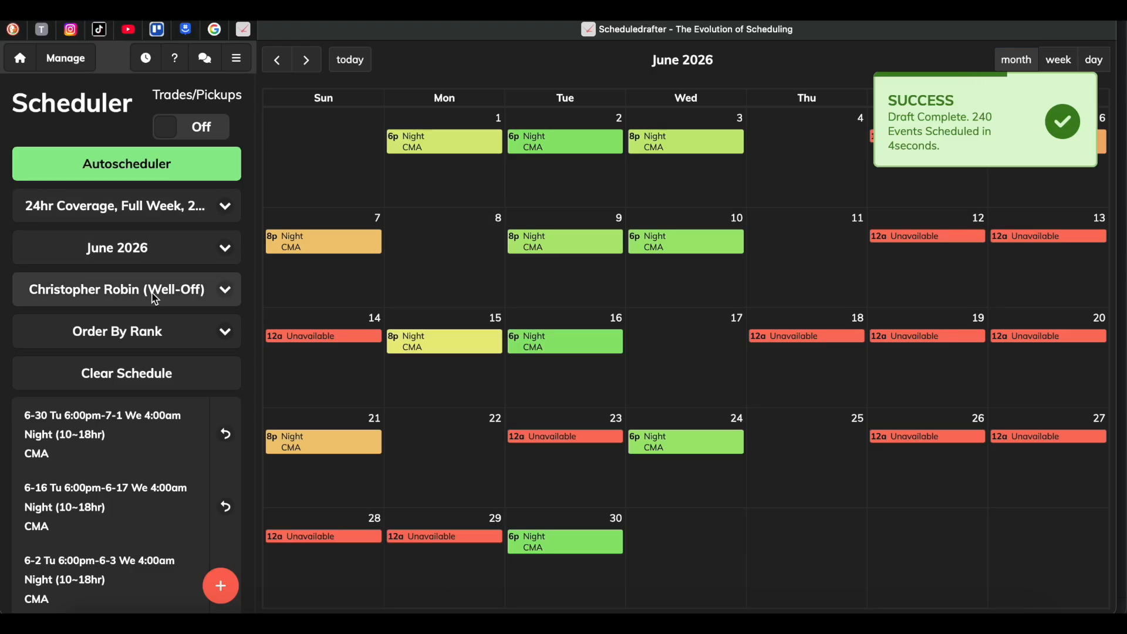
Review the users' ratings in the June 2026 user list and look over the manager page list.
{"action": "left_click", "coordinate": [155, 297]}
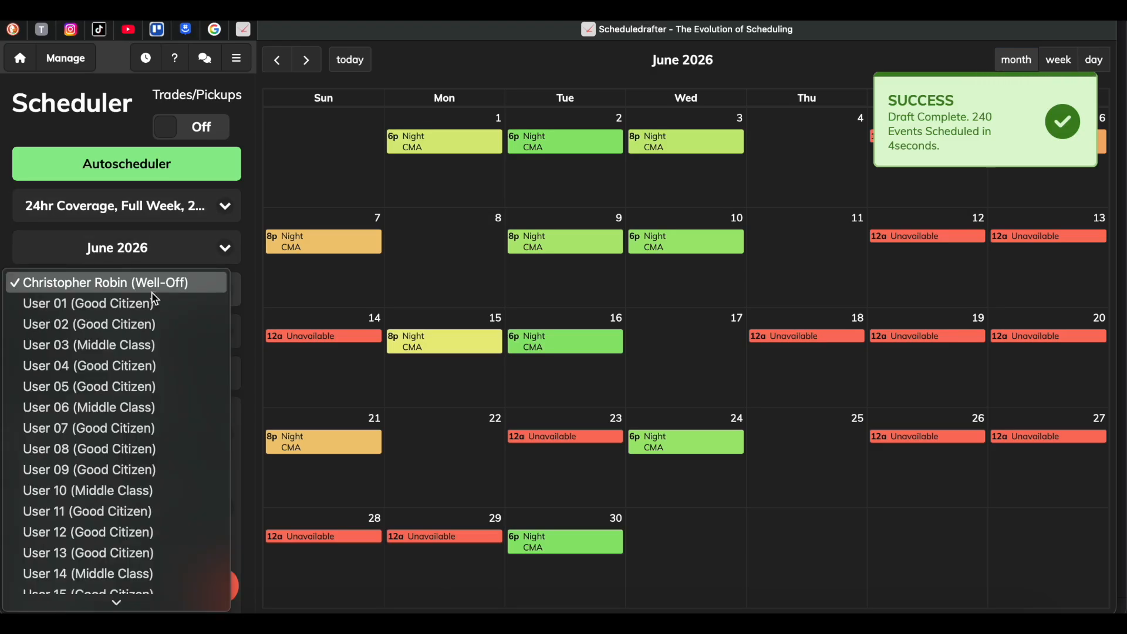
{"action": "left_click", "coordinate": [153, 293]}
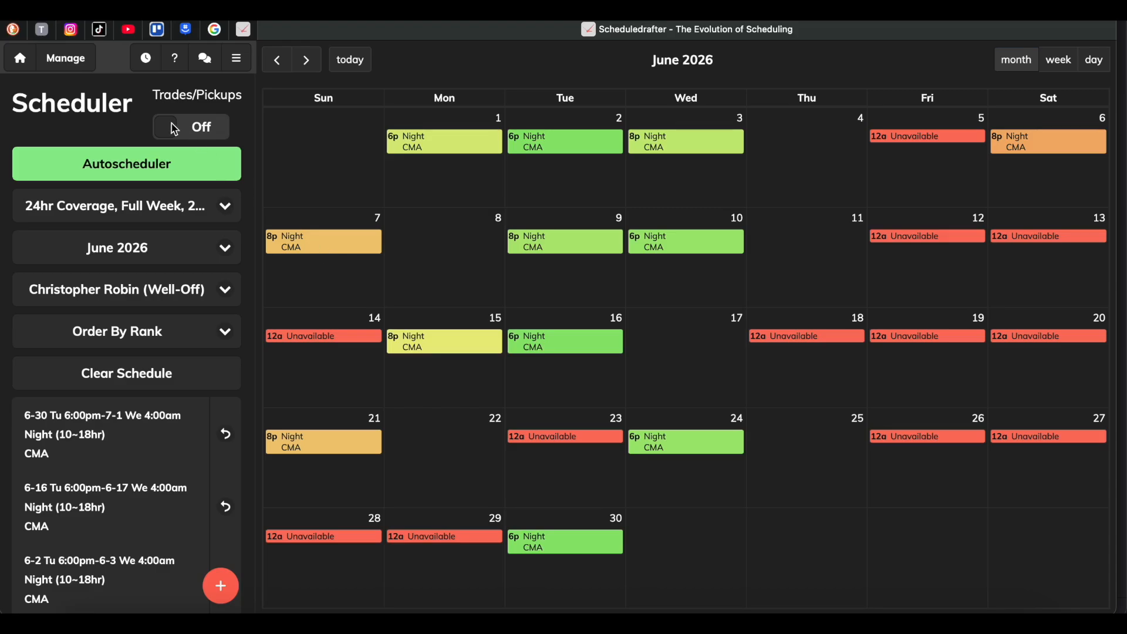
{"action": "left_click", "coordinate": [69, 59]}
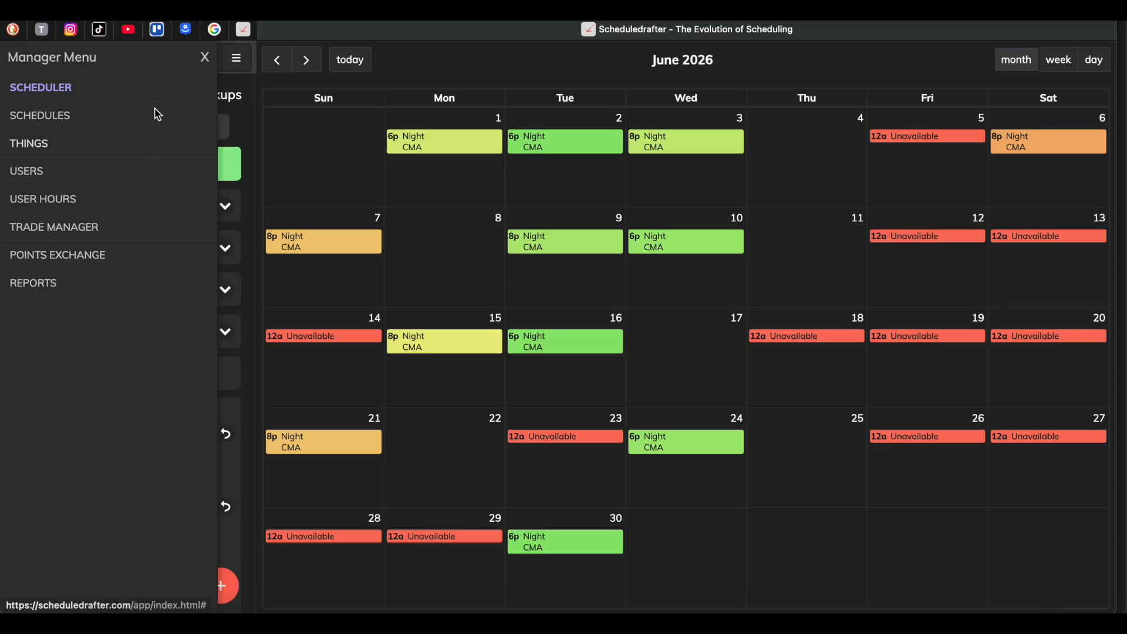
{"action": "left_click", "coordinate": [205, 58]}
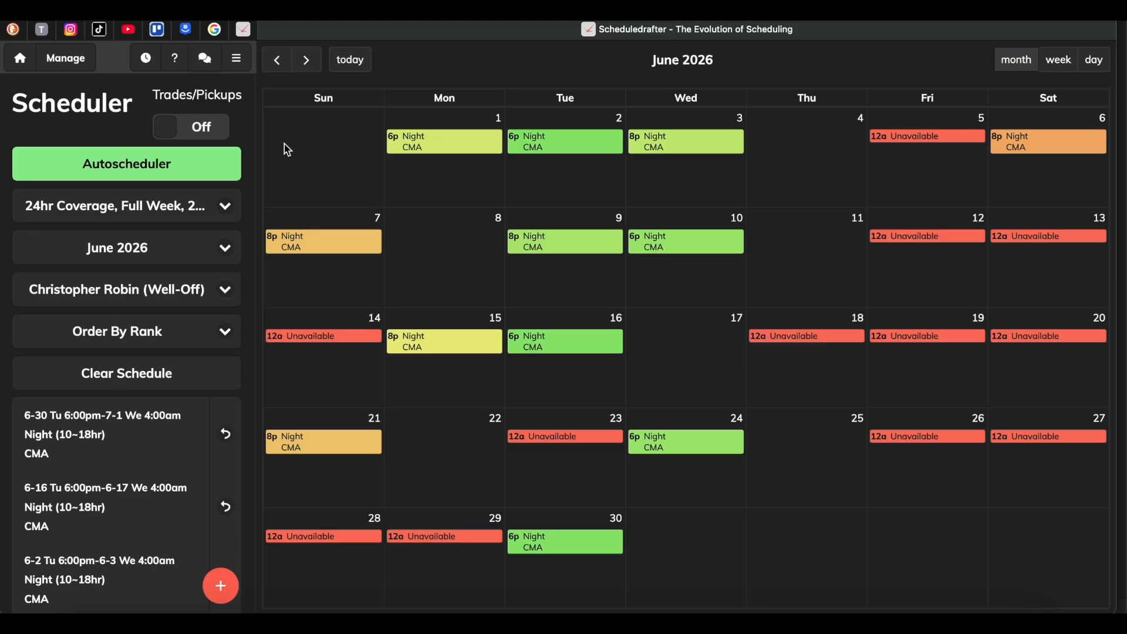
Read the Scheduler's help text, view the Jira Service Management feedback form and return to Scheduledrafter.
{"action": "left_click", "coordinate": [174, 59]}
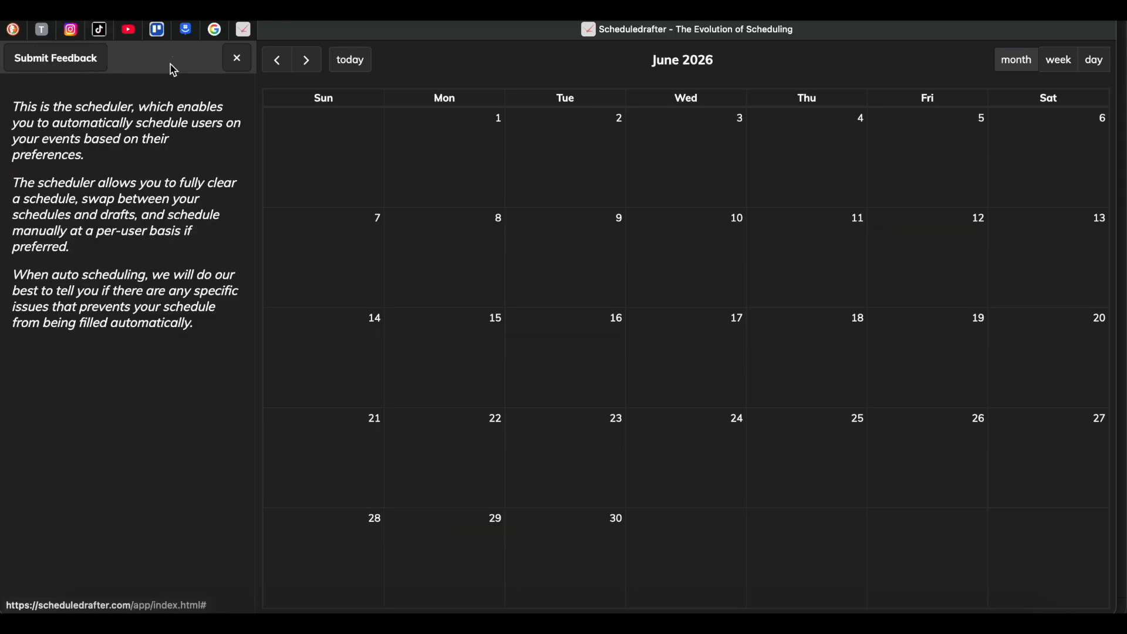
{"action": "left_click", "coordinate": [69, 64]}
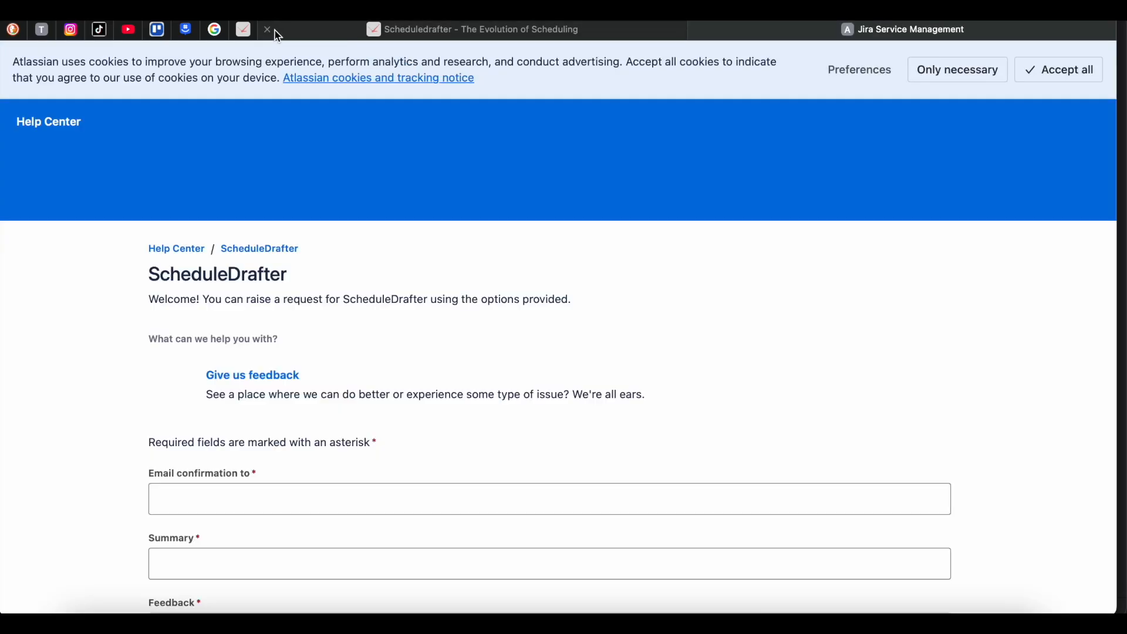
{"action": "left_click", "coordinate": [290, 30]}
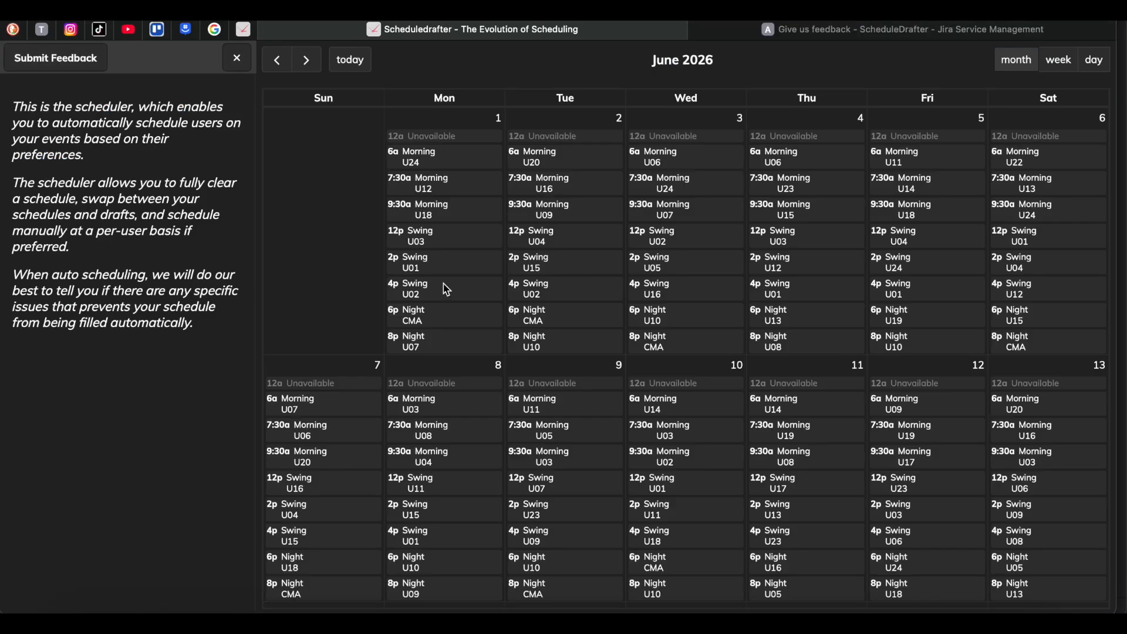